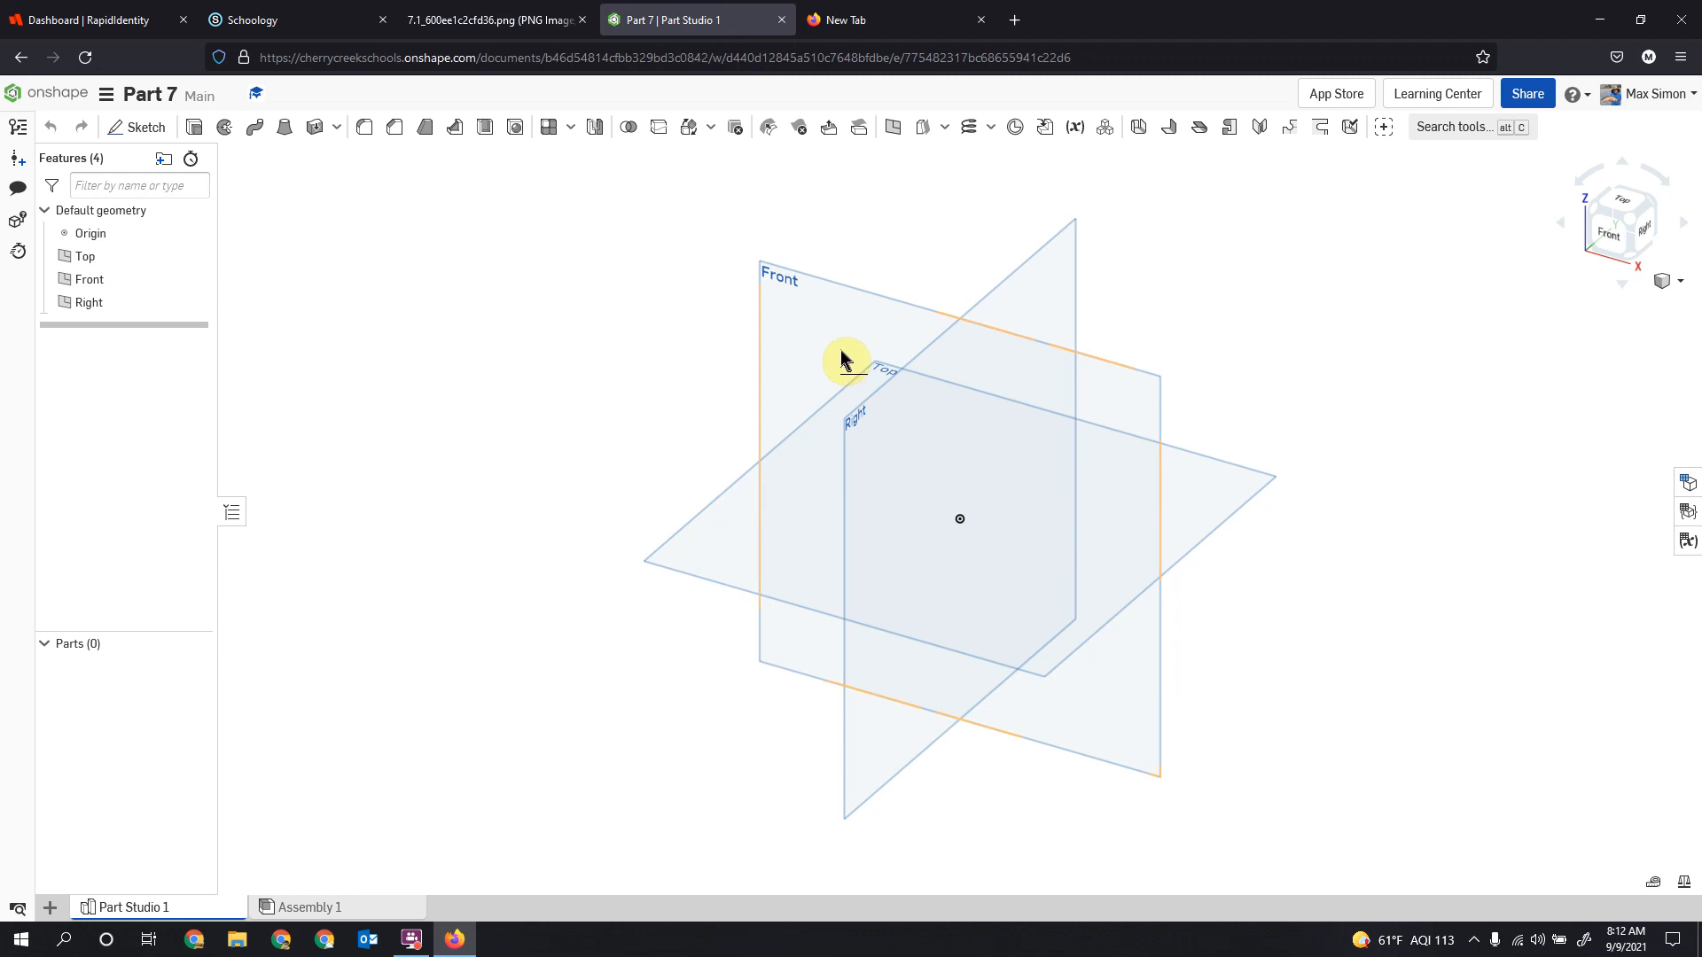
# Check the document's workspace units and accept millimeter as the default length unit.
pyautogui.click(106, 94)
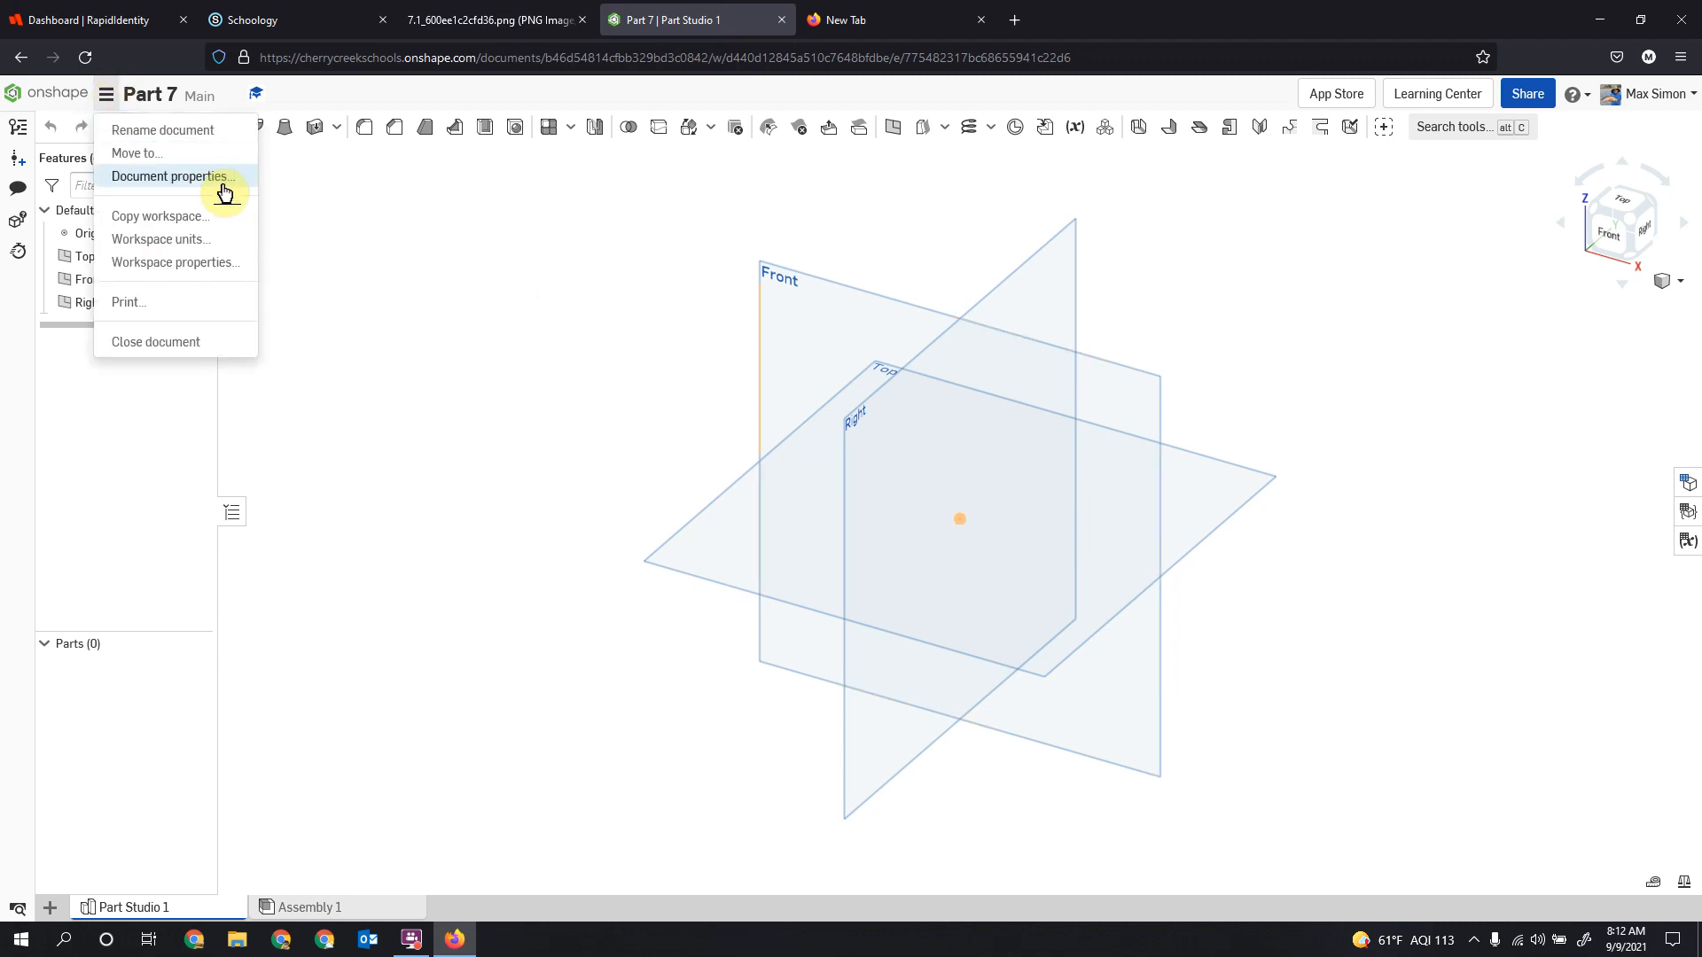
pyautogui.click(216, 253)
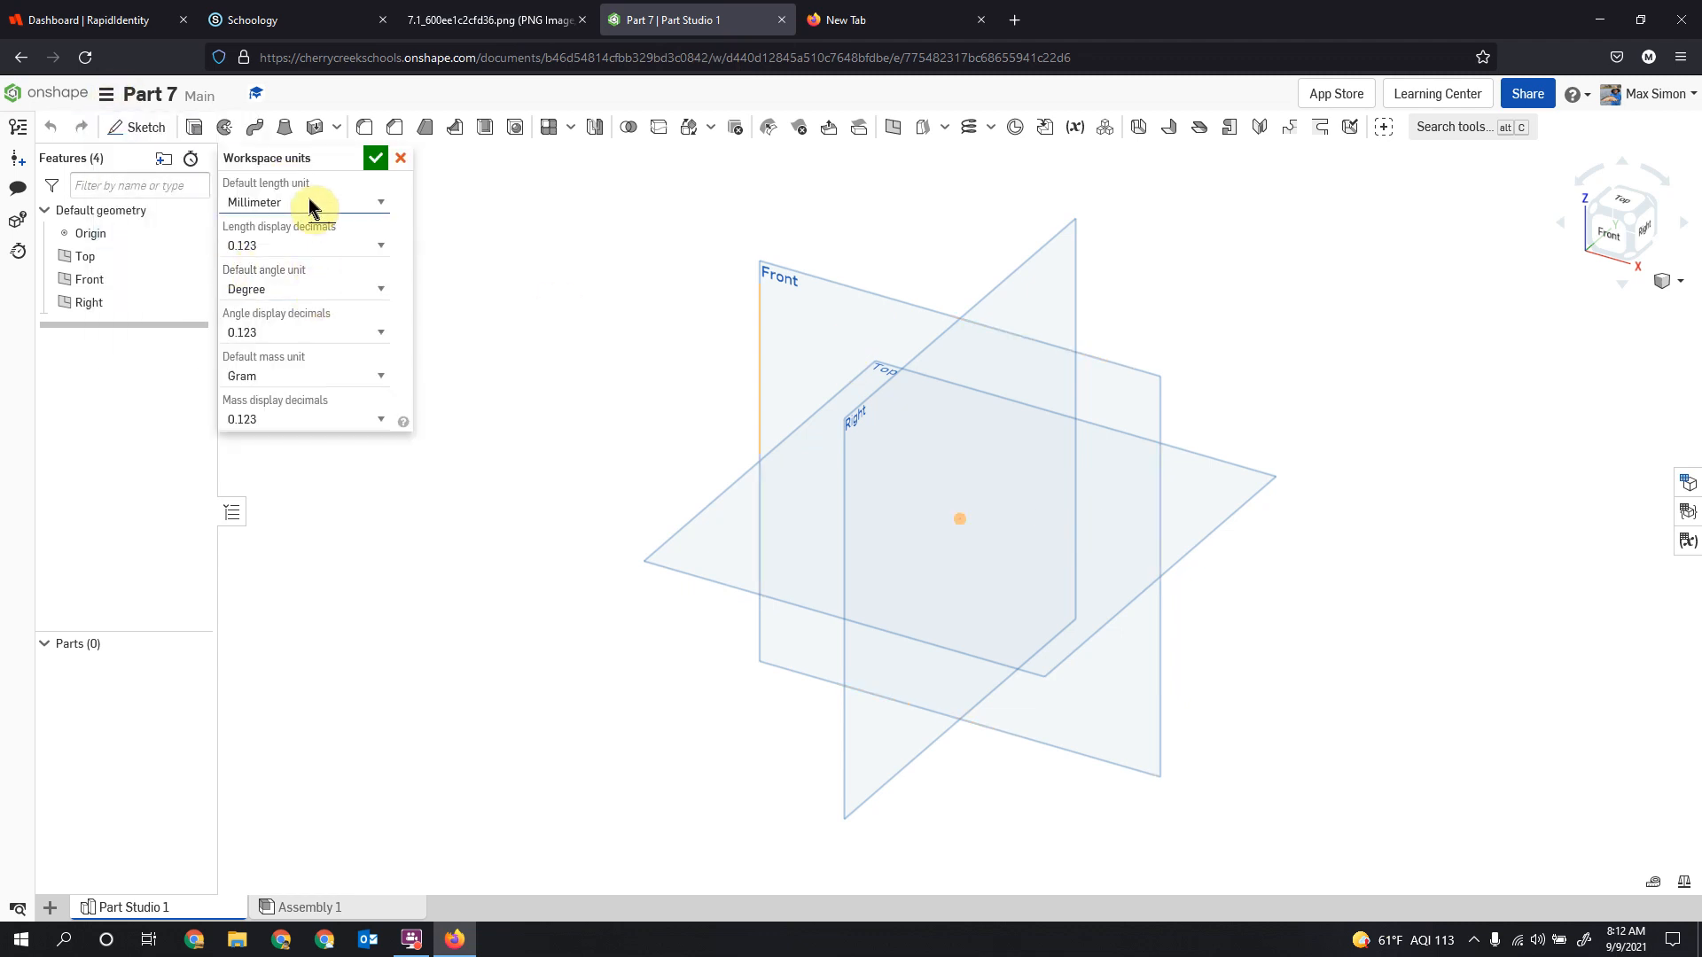
pyautogui.click(376, 158)
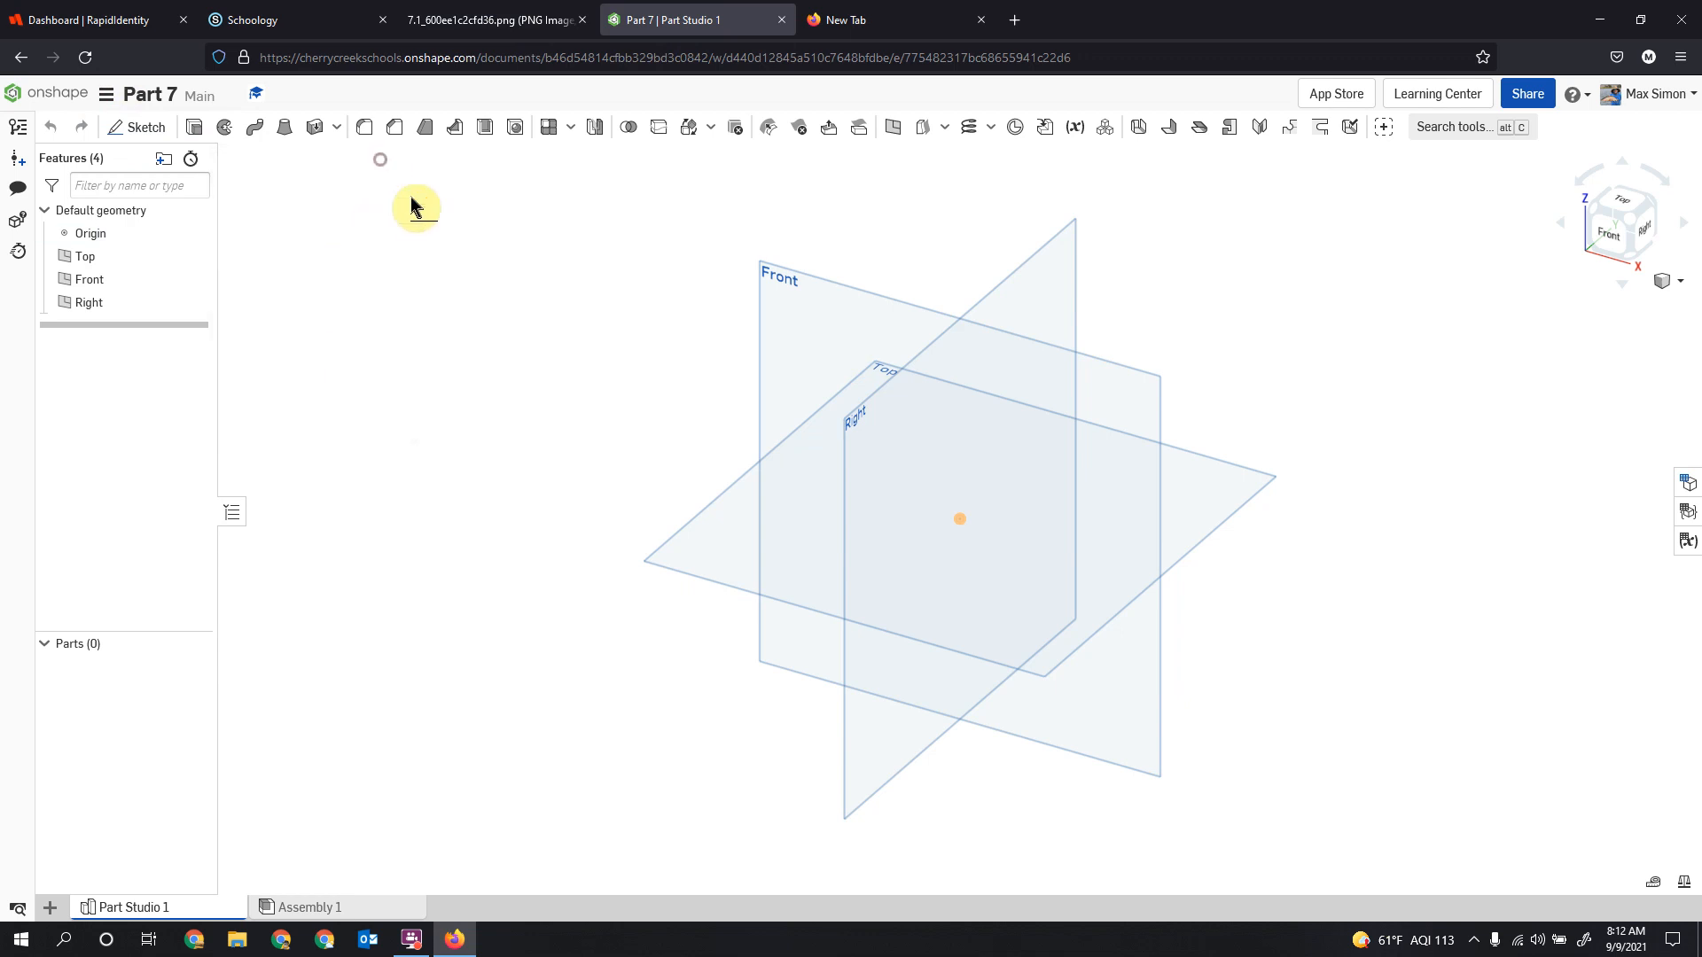
# Face the Front plane head-on and start a new sketch on it.
pyautogui.click(1610, 235)
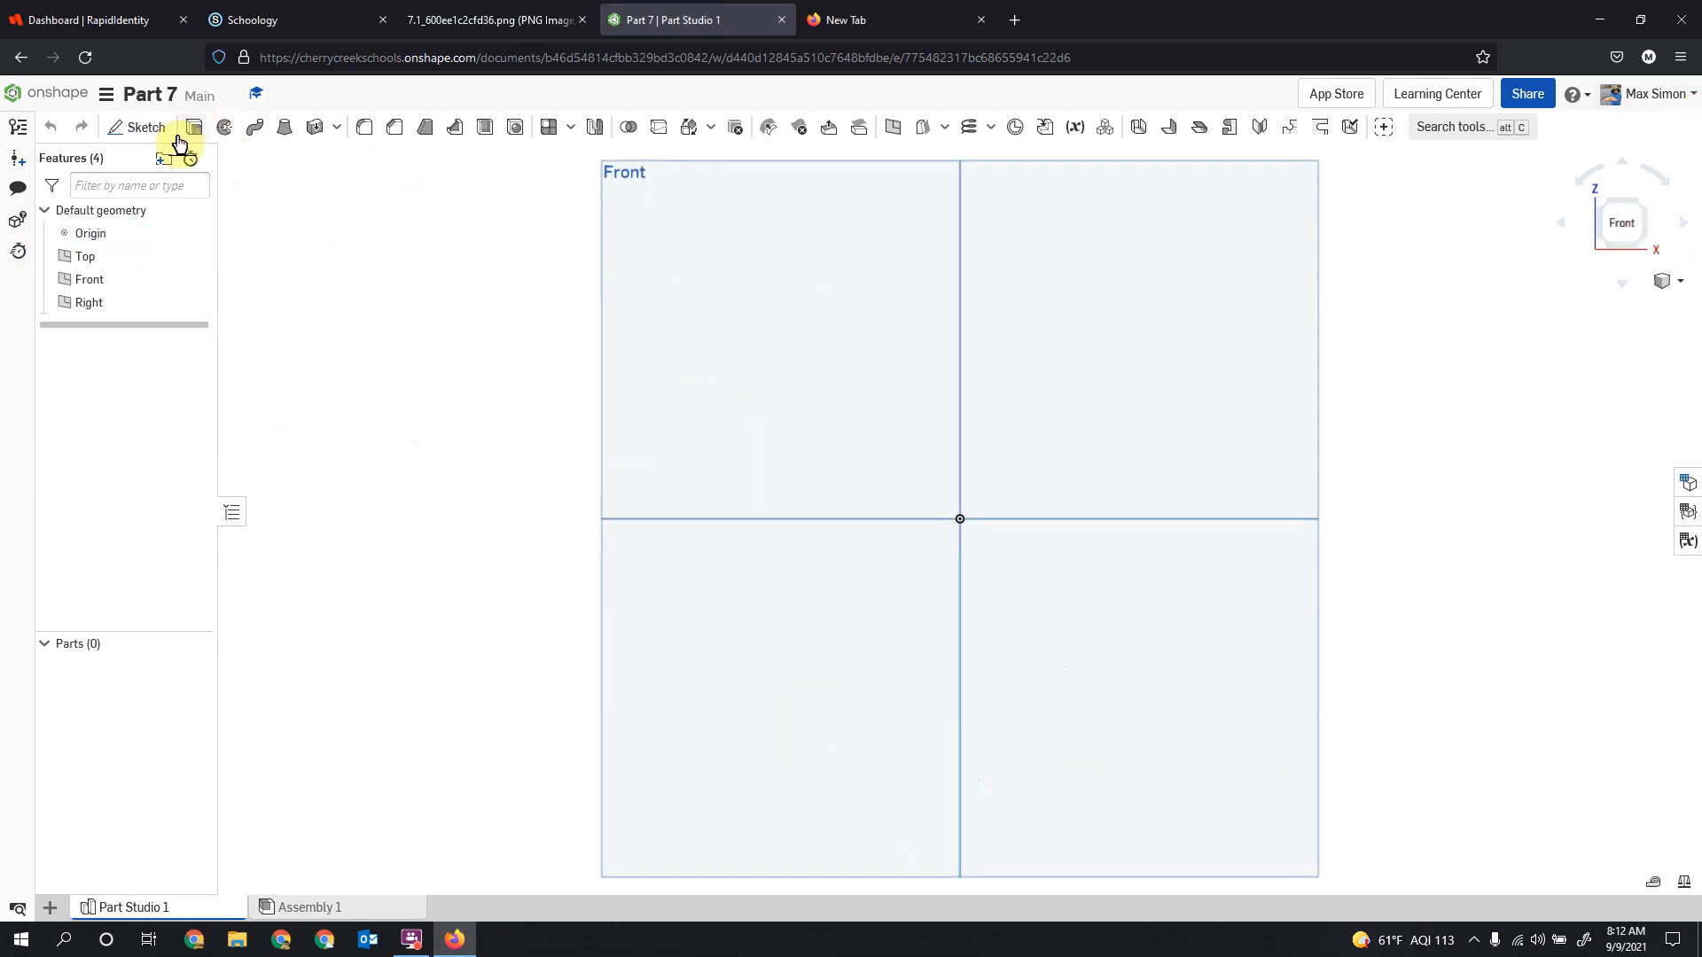
pyautogui.click(146, 128)
pyautogui.click(900, 456)
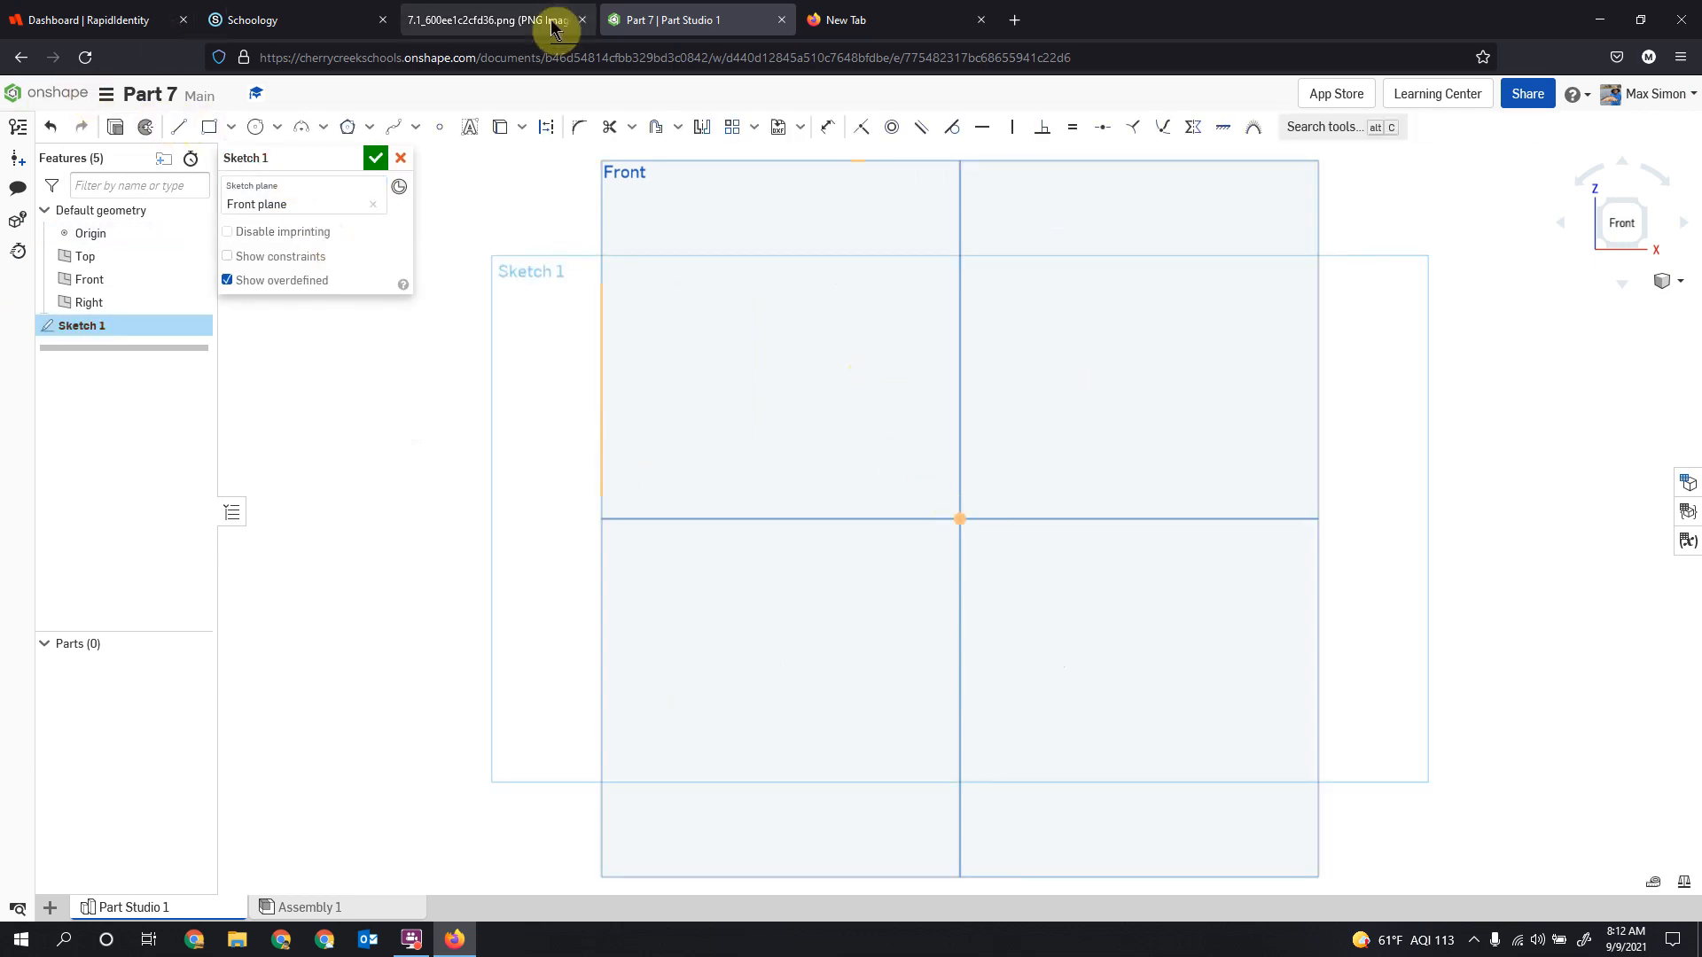
# Consult the dimensioned reference drawing and draw a vertical construction line about 44 mm long upward from about the origin.
pyautogui.click(487, 20)
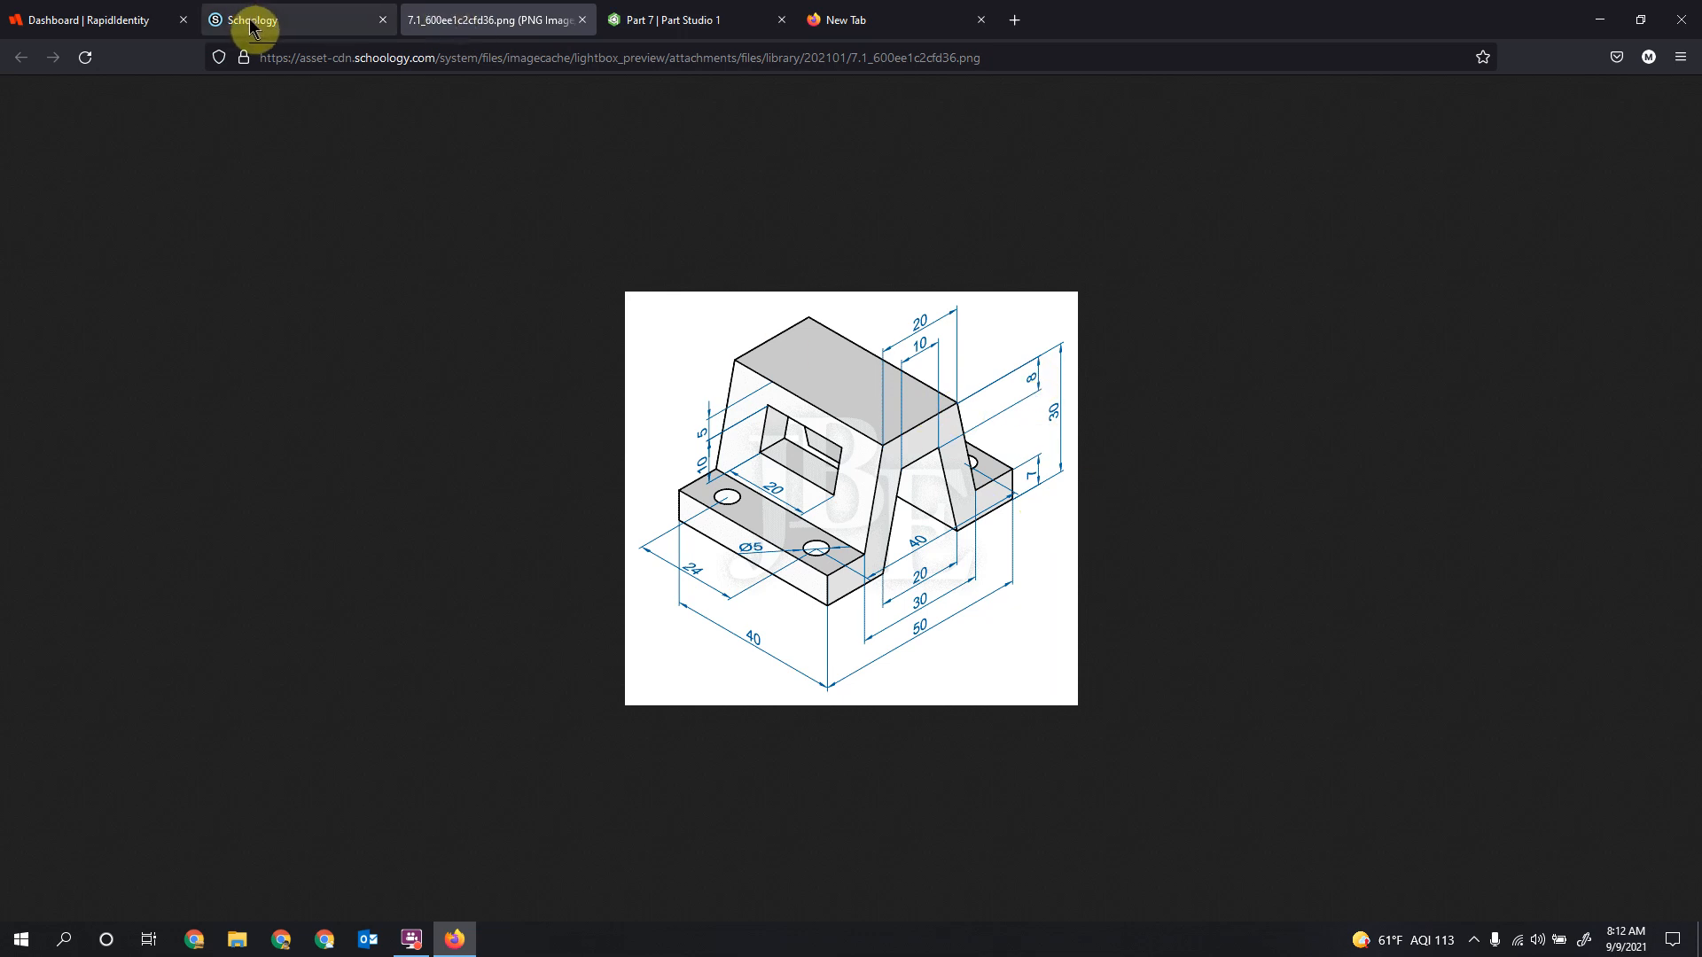
pyautogui.click(735, 23)
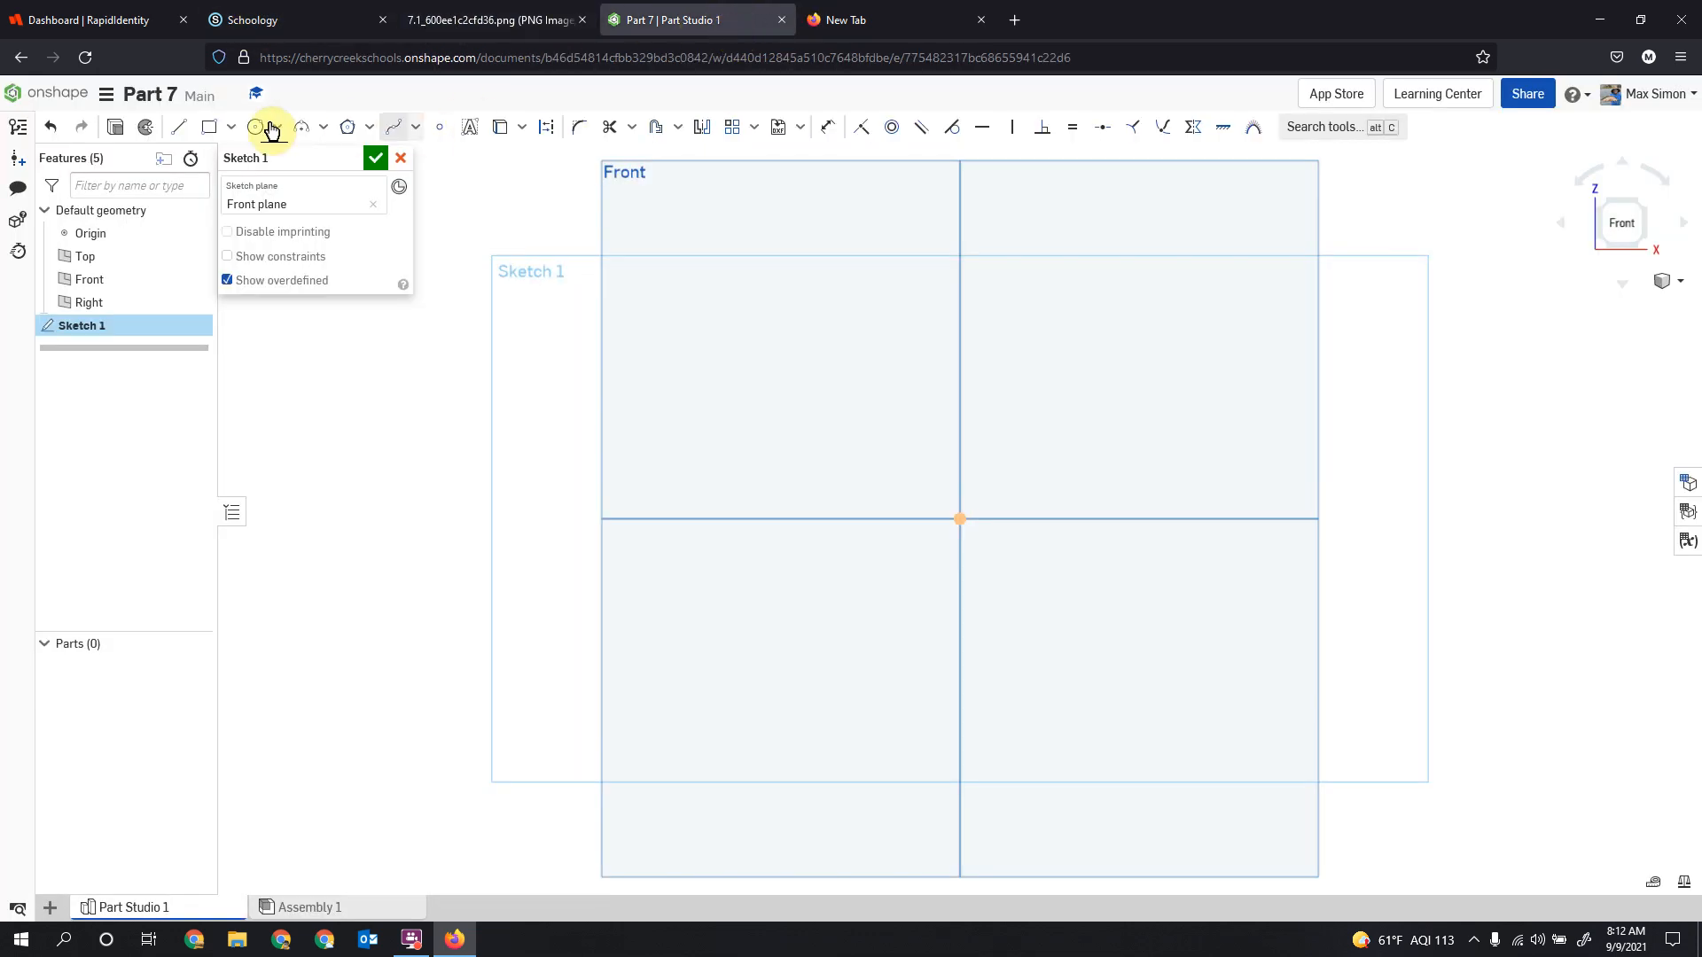
pyautogui.click(176, 129)
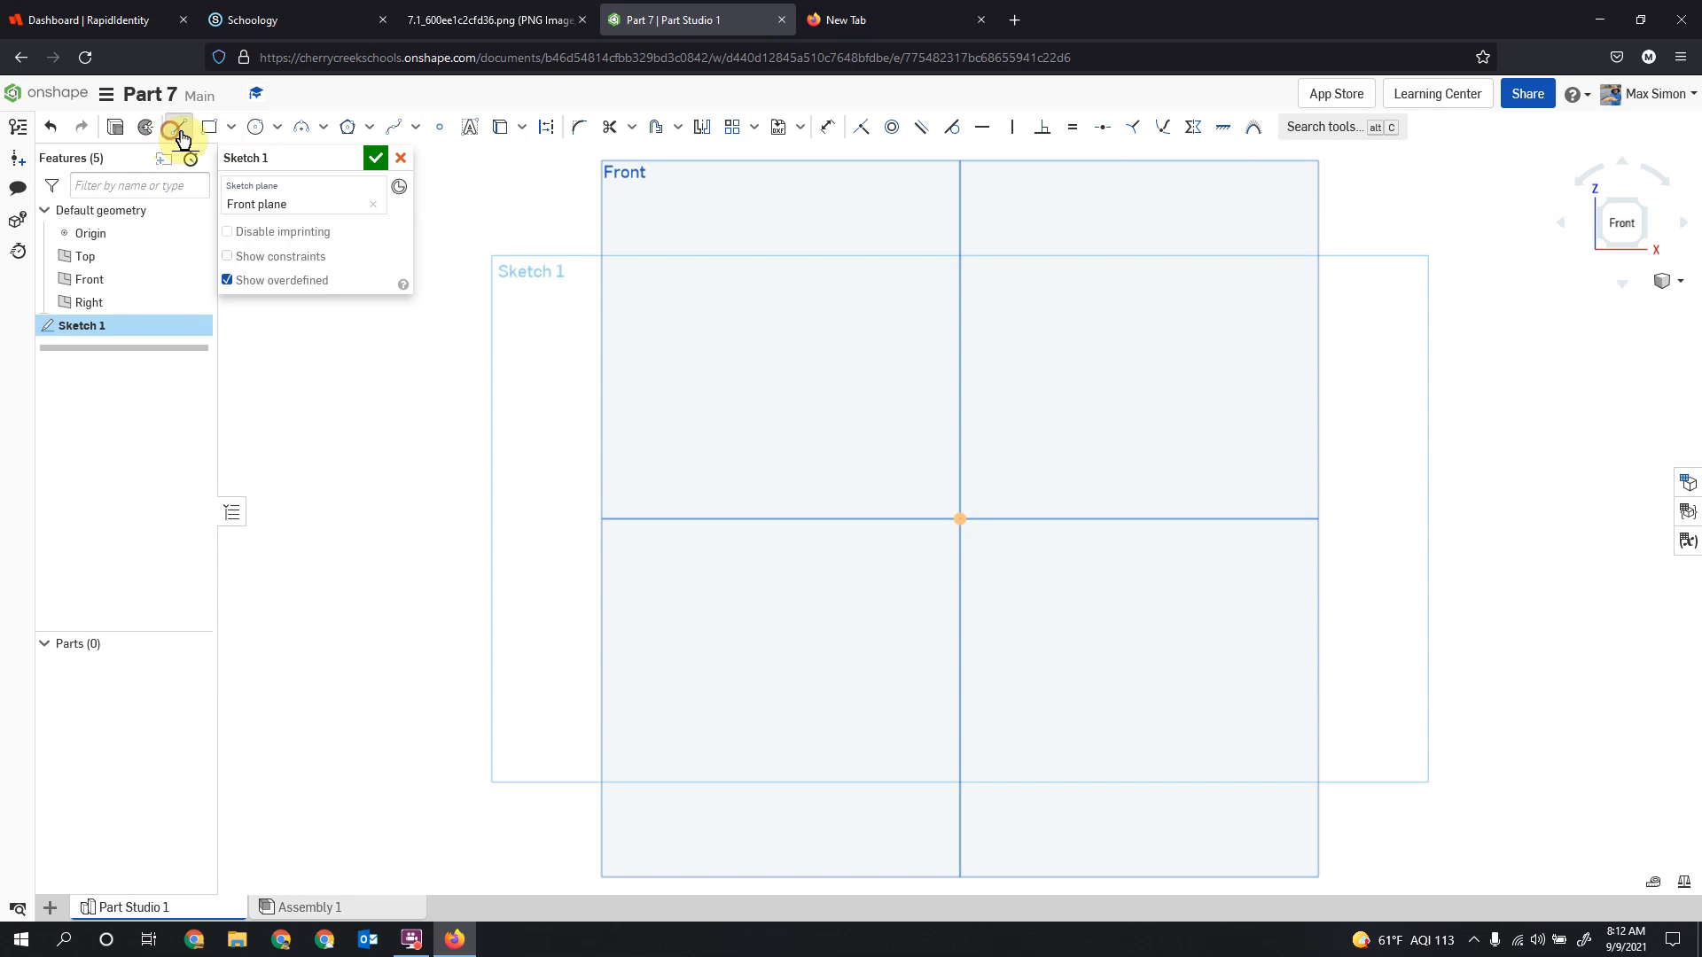
pyautogui.click(965, 525)
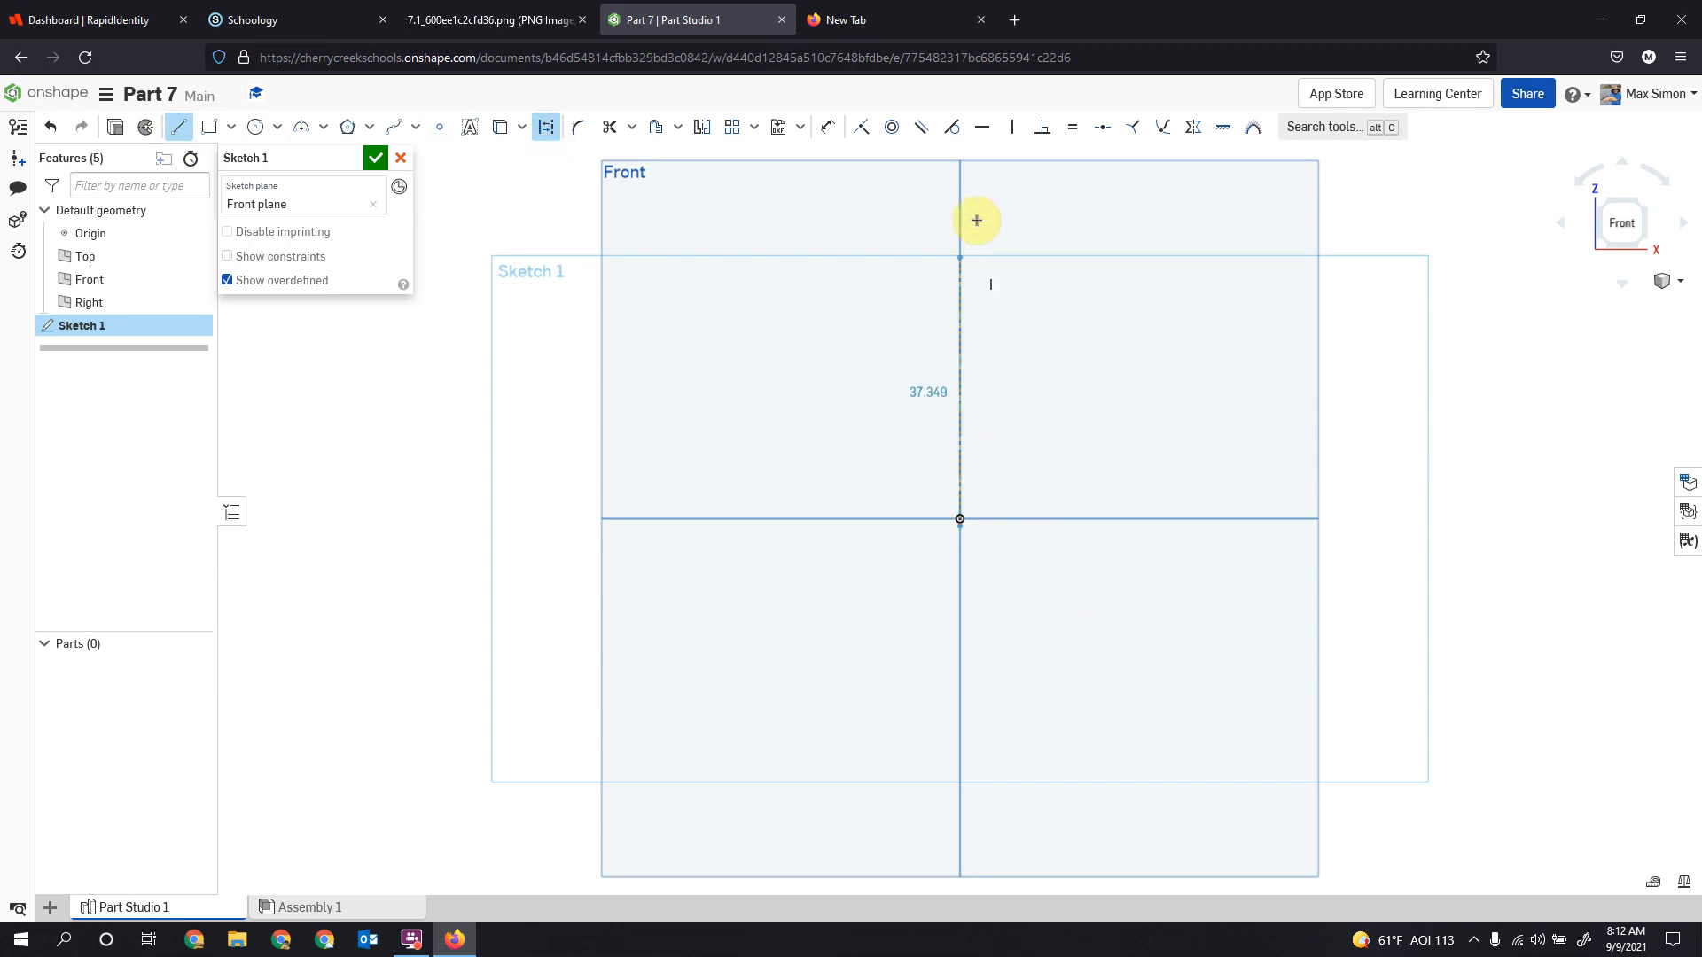
pyautogui.click(961, 316)
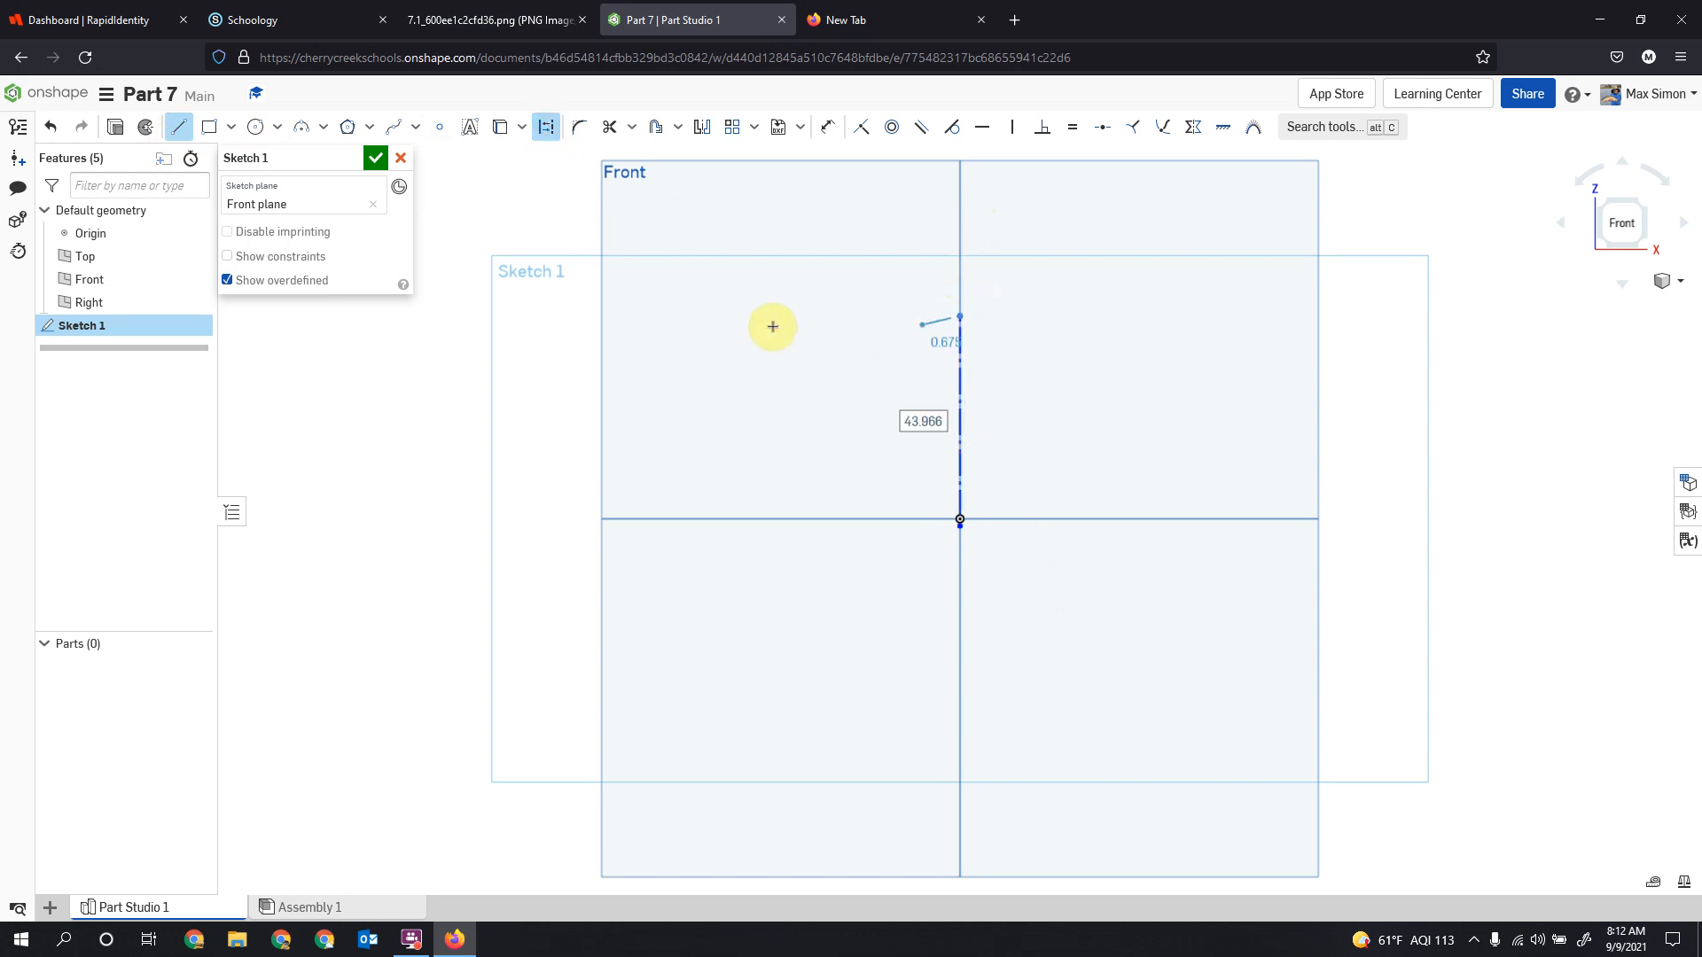
# Dimension the vertical construction line to a length of 30 mm.
pyautogui.click(824, 137)
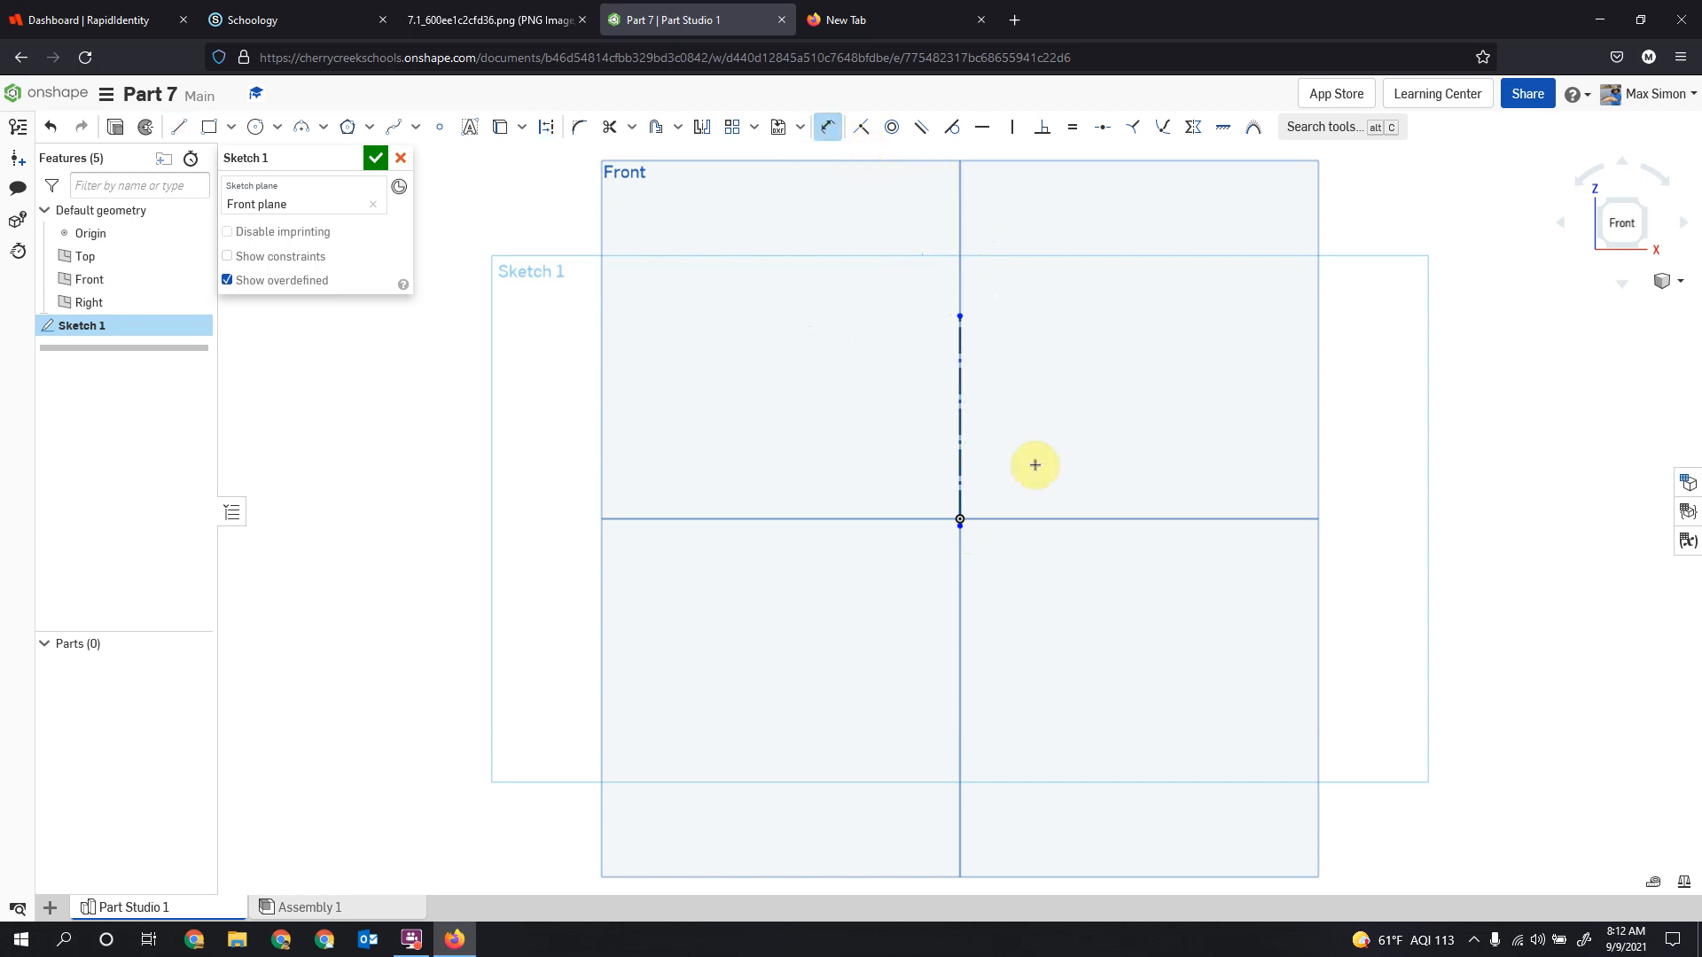
pyautogui.click(960, 454)
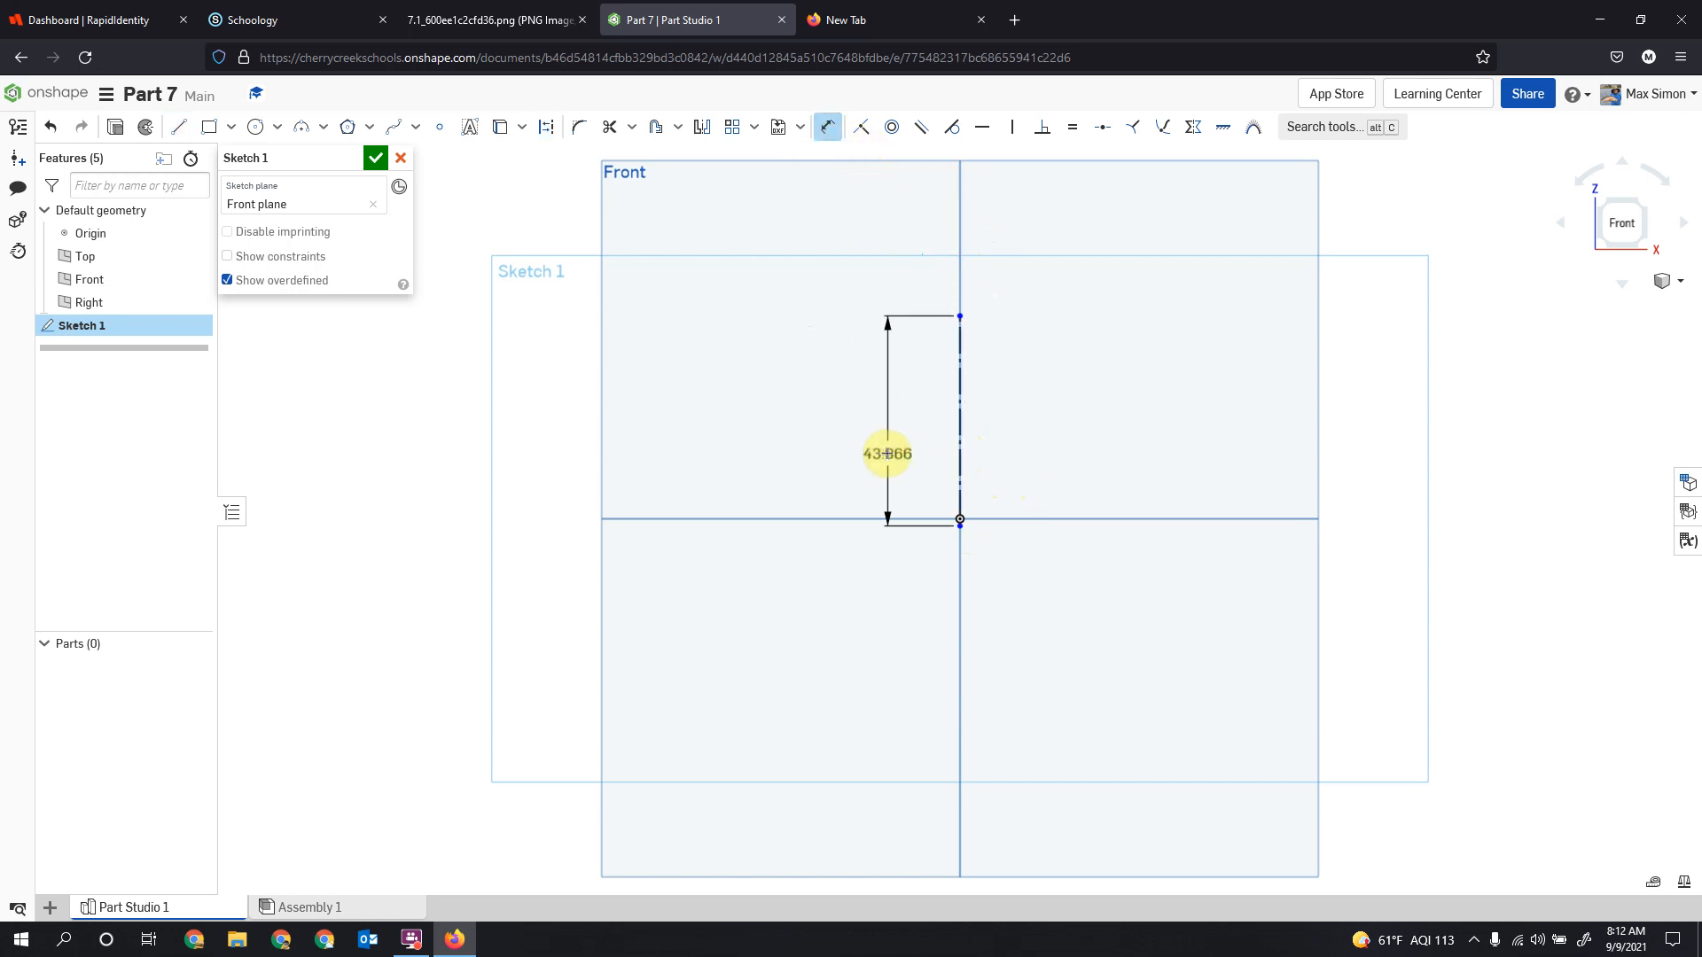
pyautogui.click(887, 455)
pyautogui.press('Return')
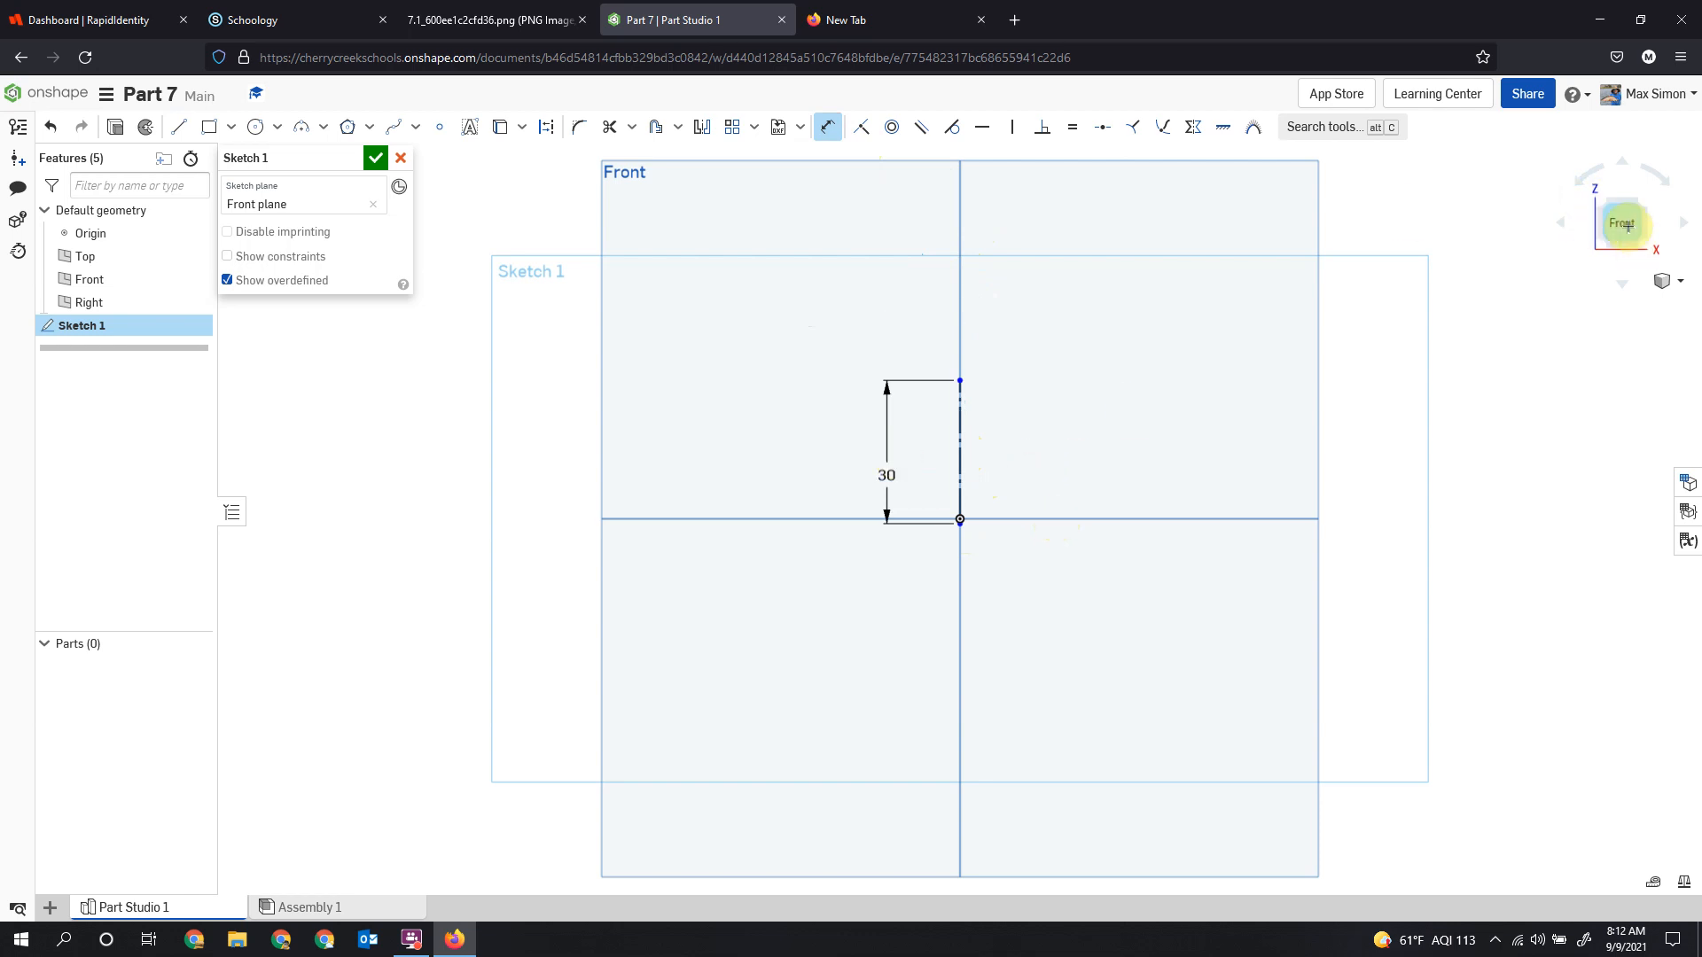
# Draw the outer half profile from the centerline's upper end: about 11 mm horizontal, 22 mm sloping down, 10 mm horizontal, 9 mm vertical.
pyautogui.scroll(3, 1125, 456)
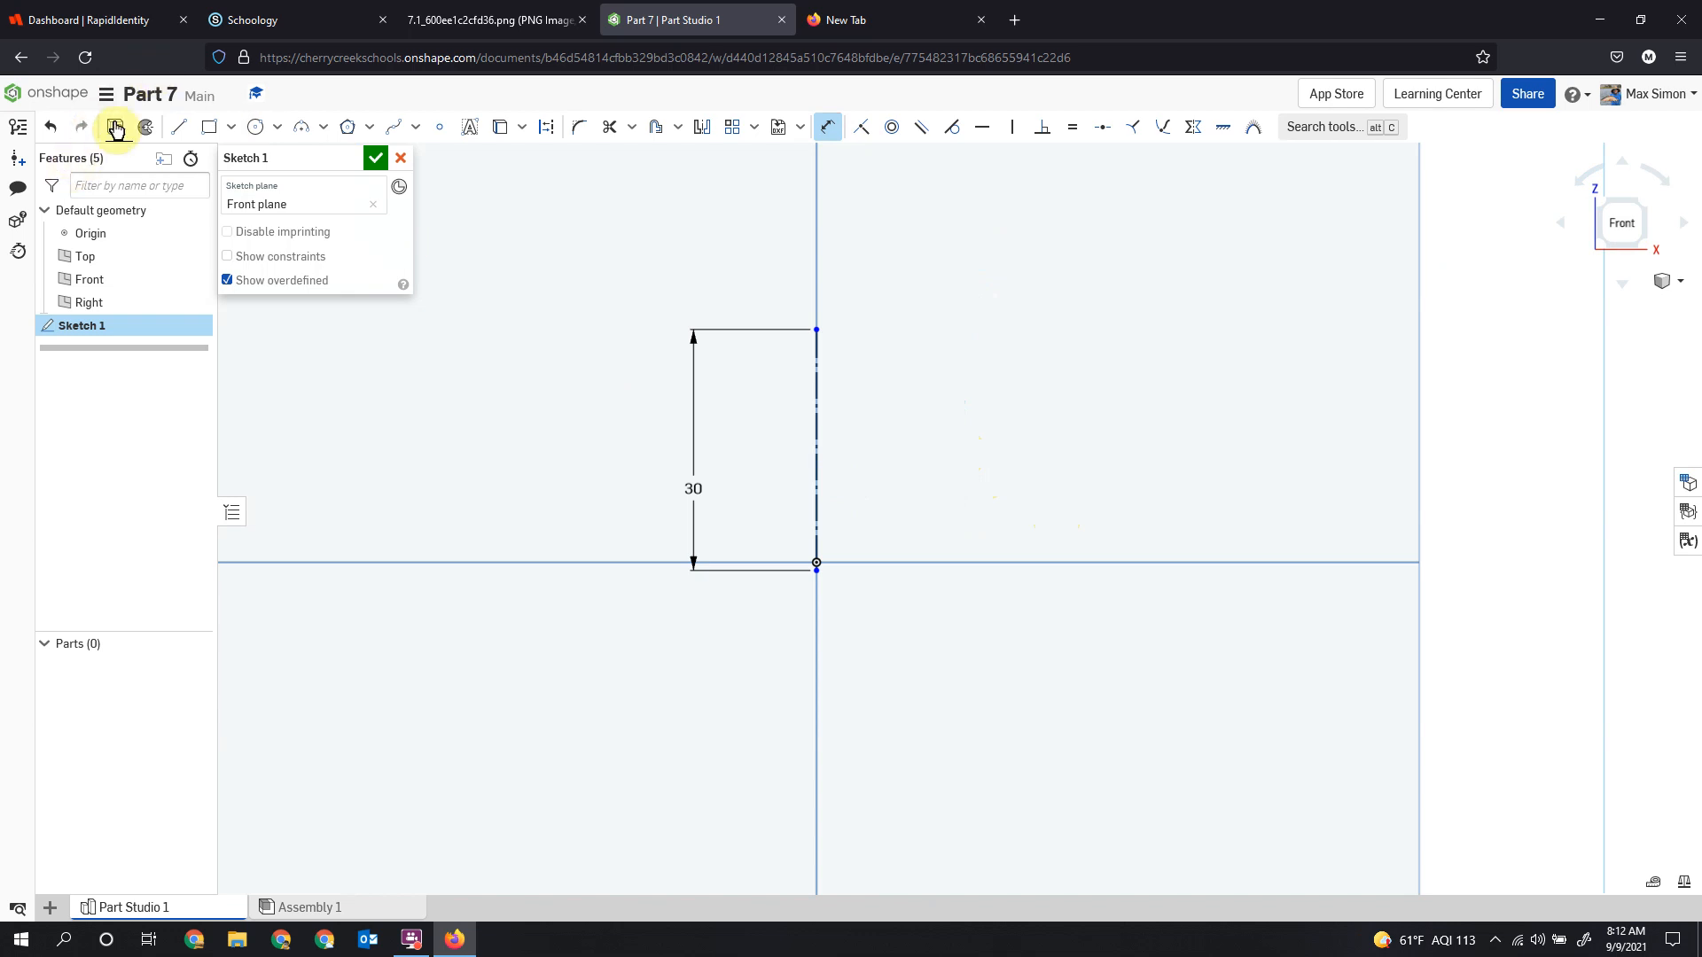
pyautogui.click(180, 128)
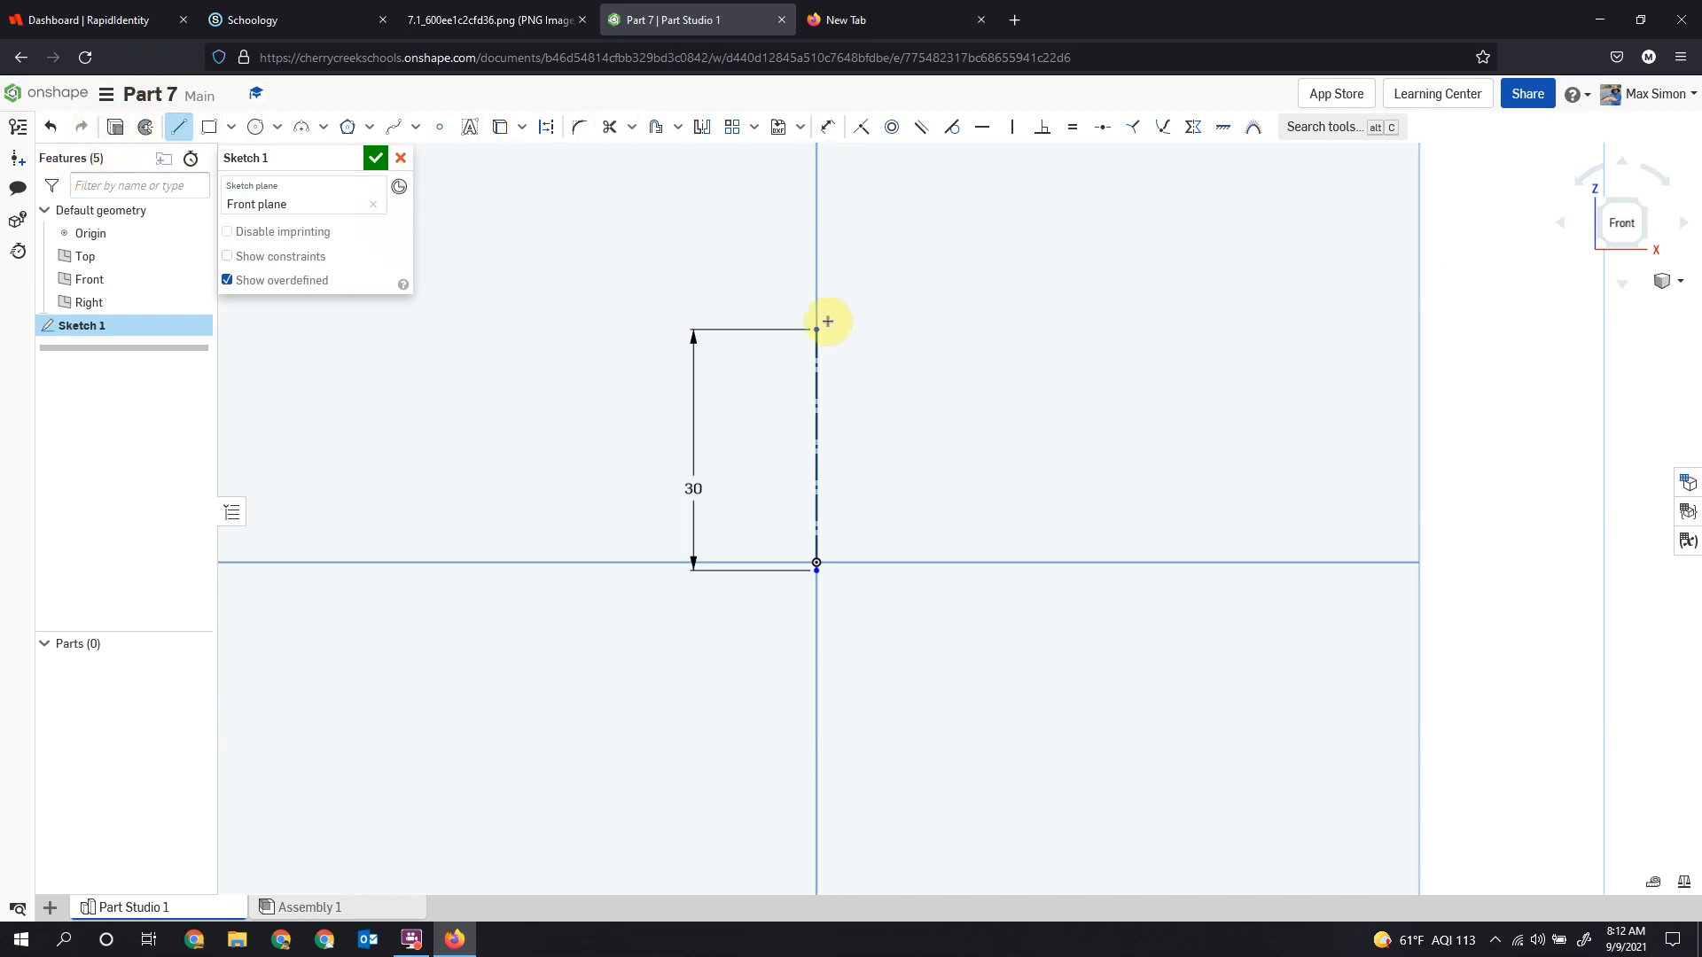
pyautogui.click(429, 21)
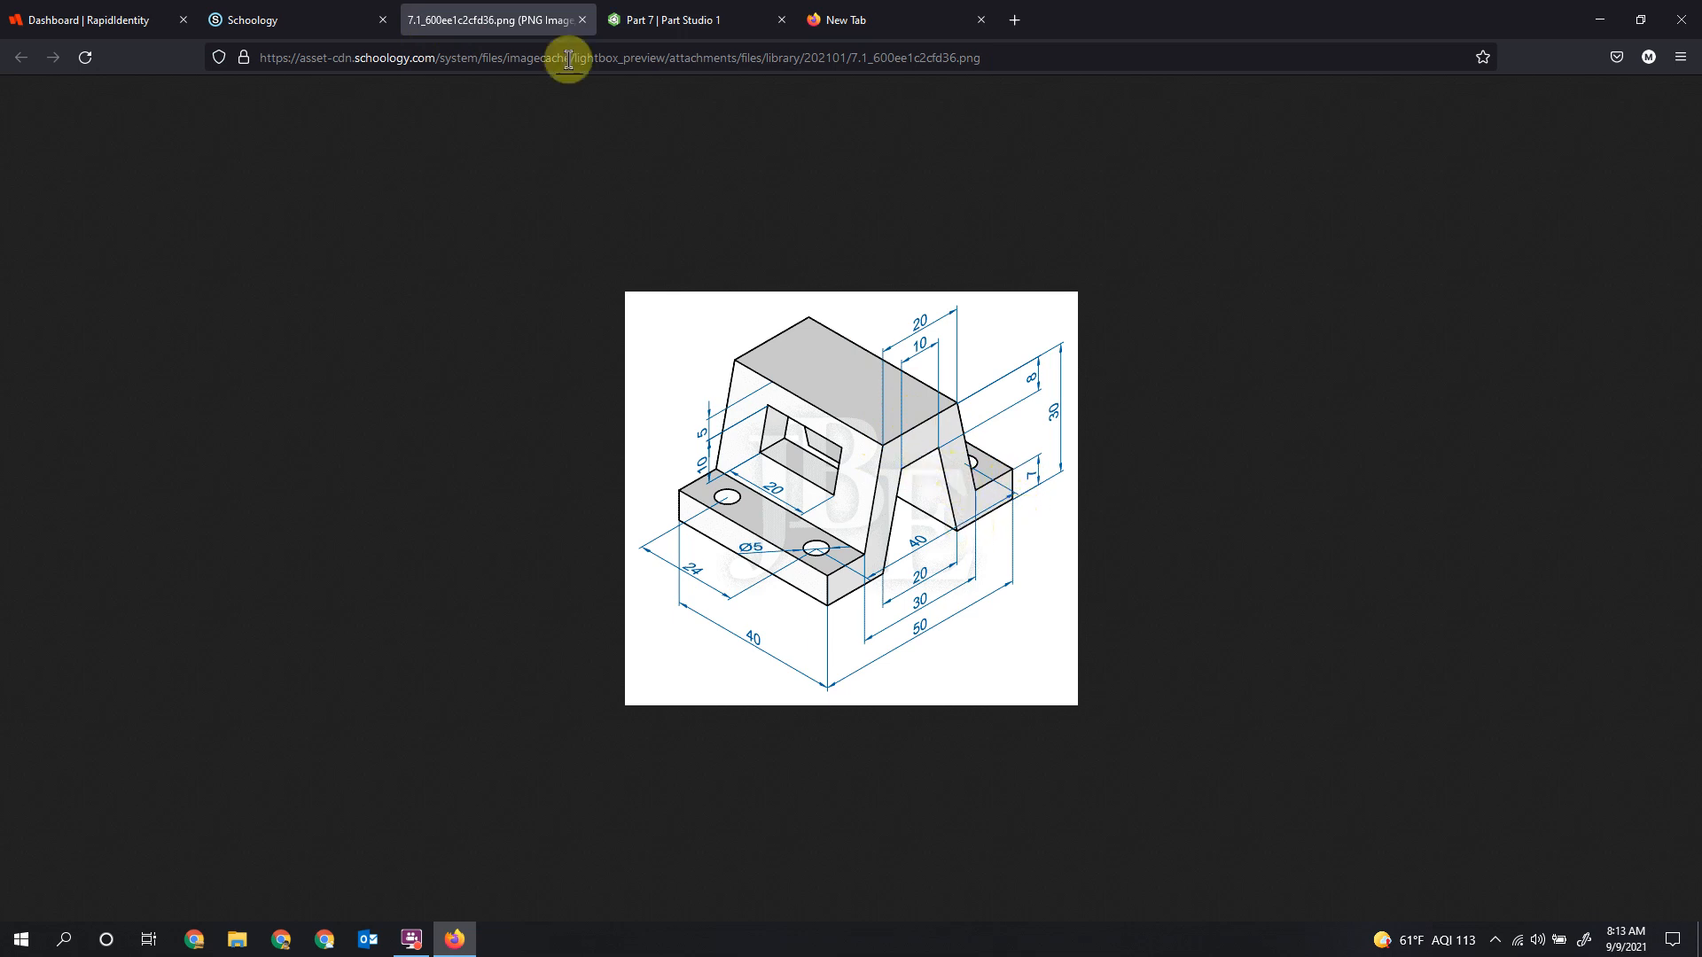
pyautogui.click(667, 20)
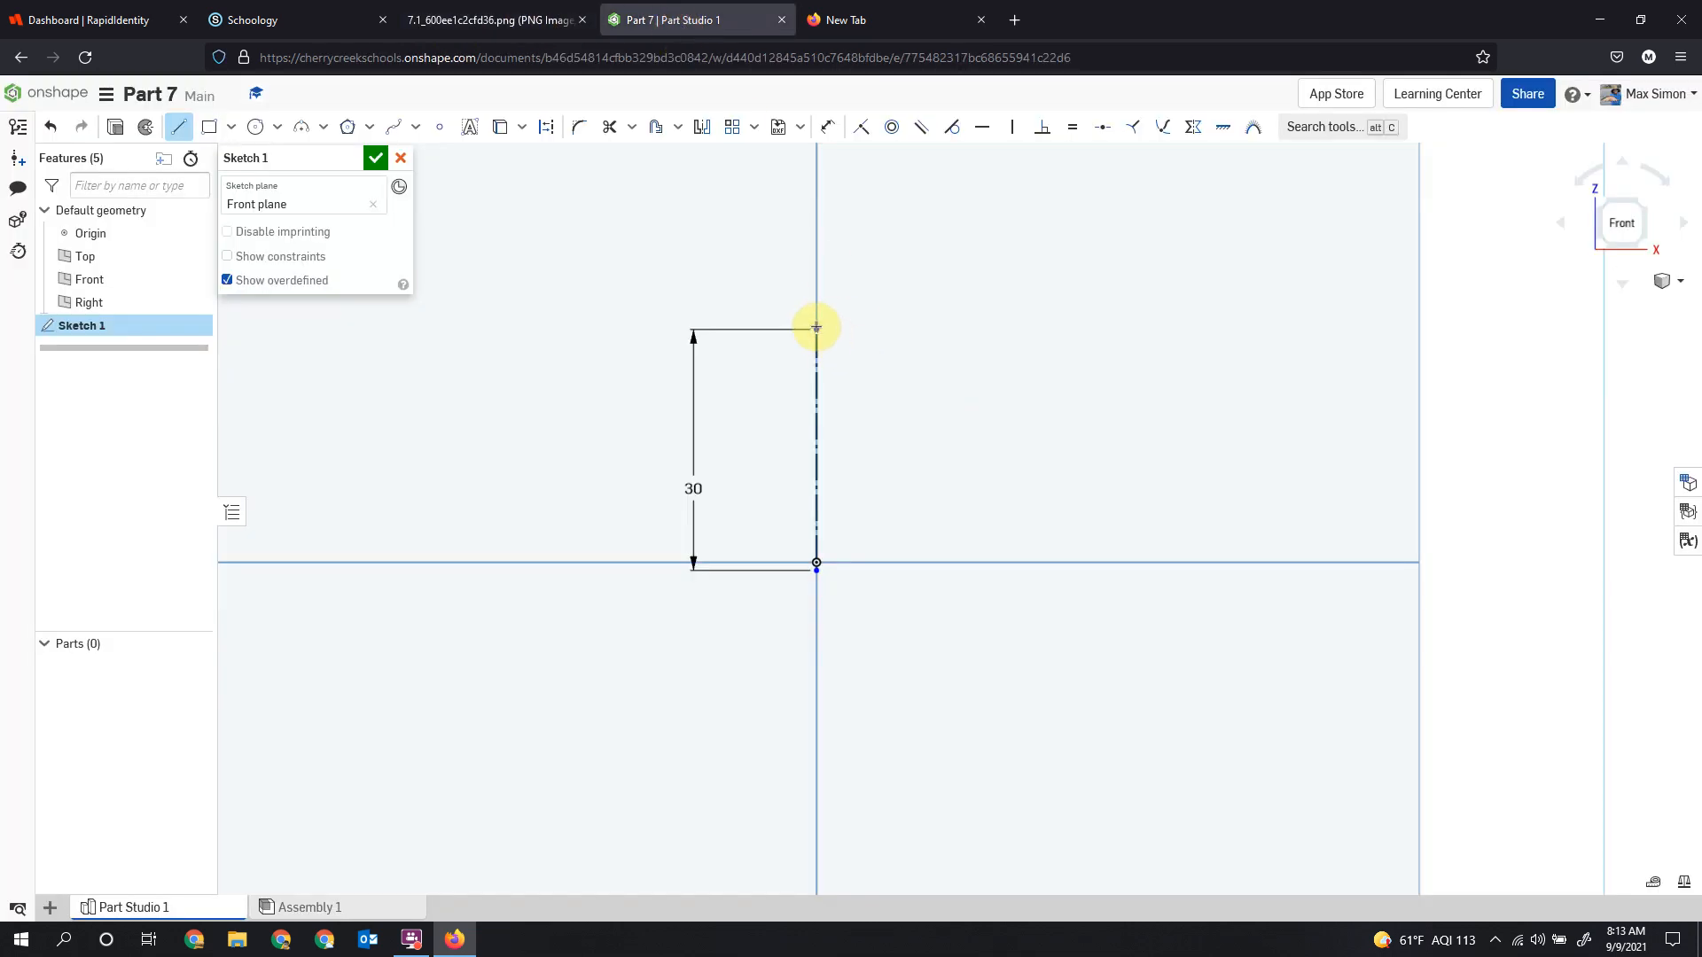
pyautogui.click(906, 328)
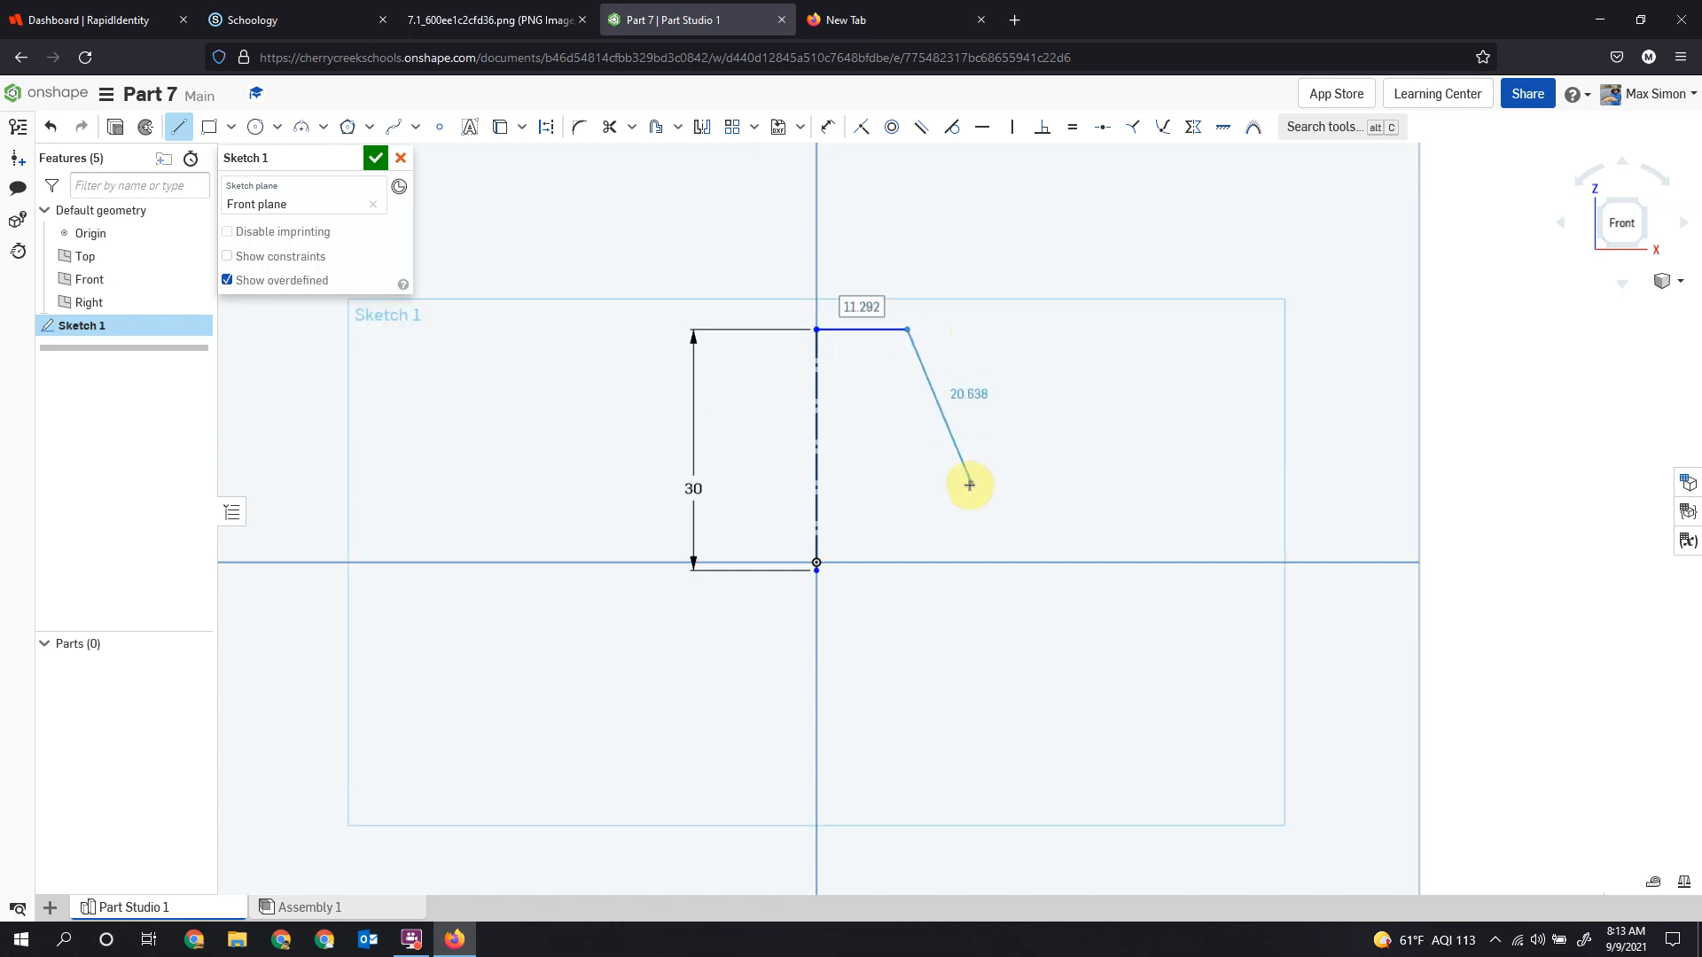
pyautogui.click(965, 493)
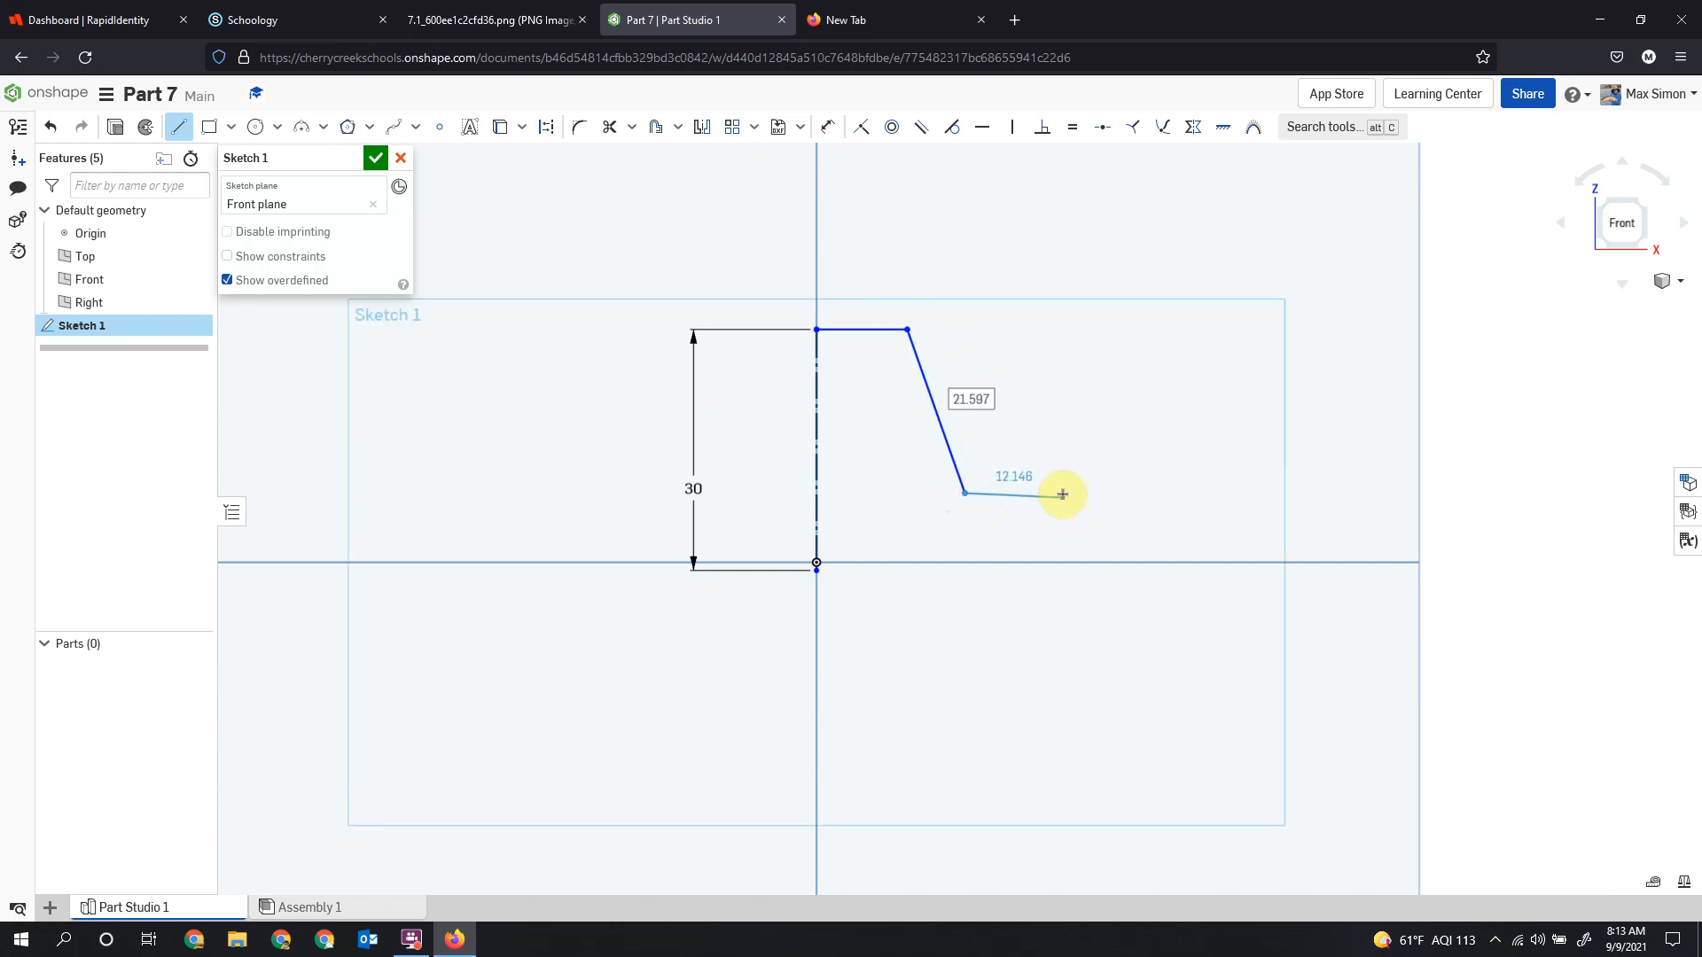
pyautogui.click(1044, 493)
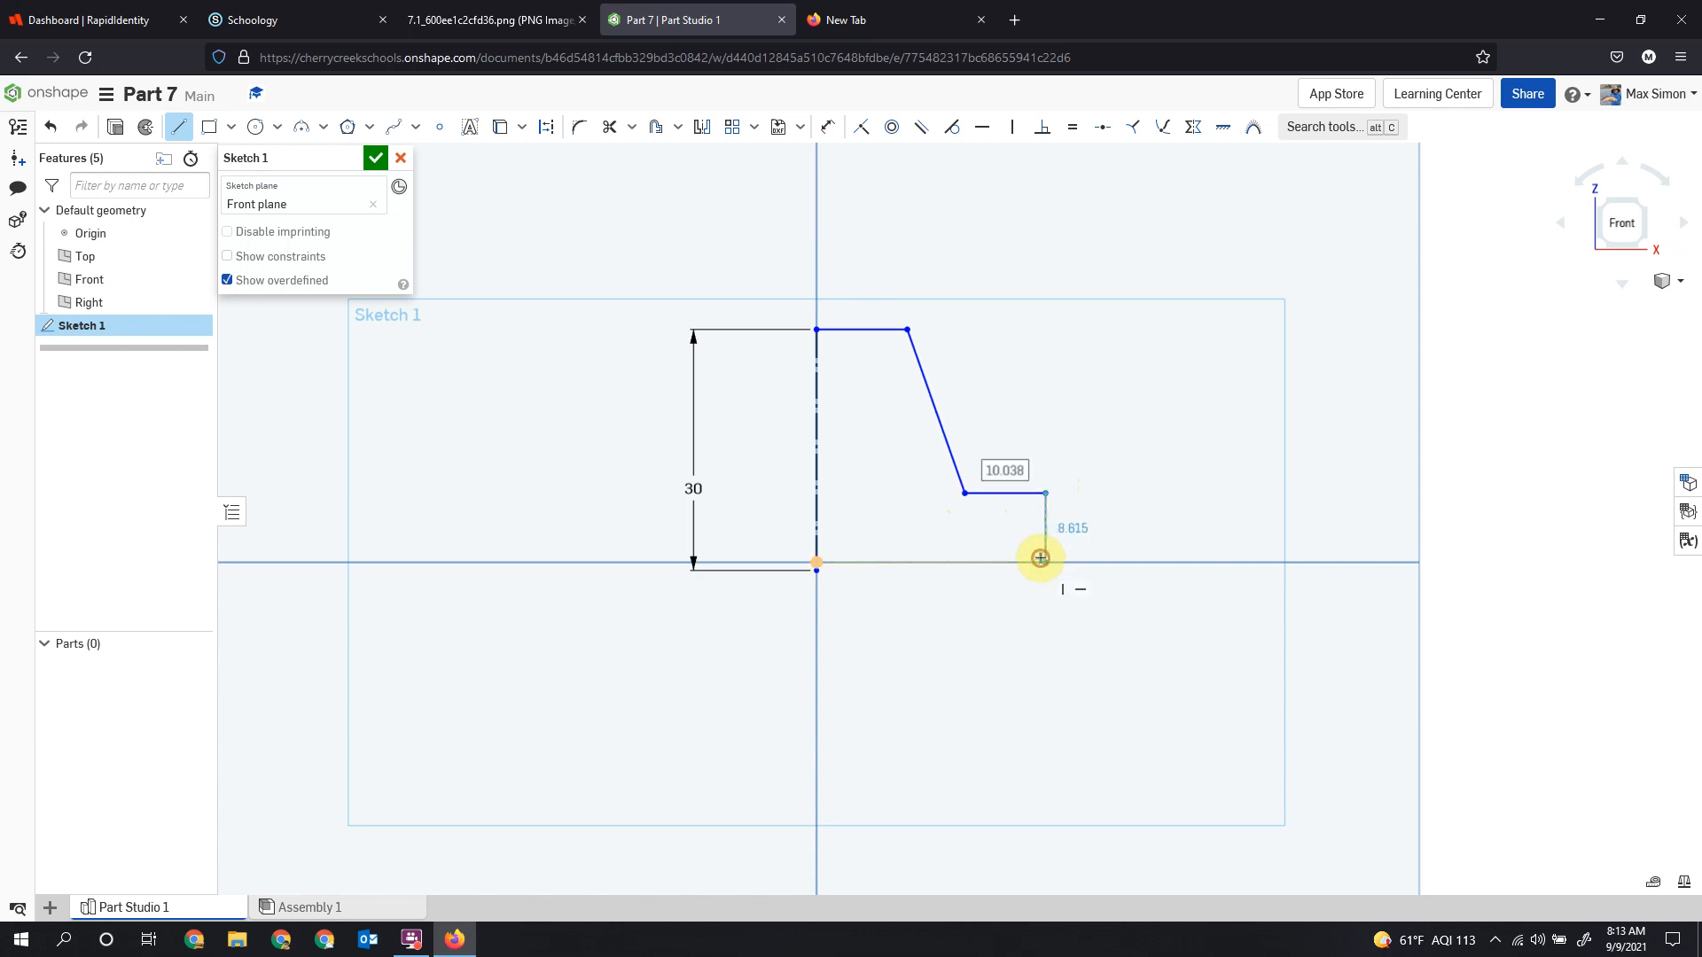
pyautogui.click(1042, 560)
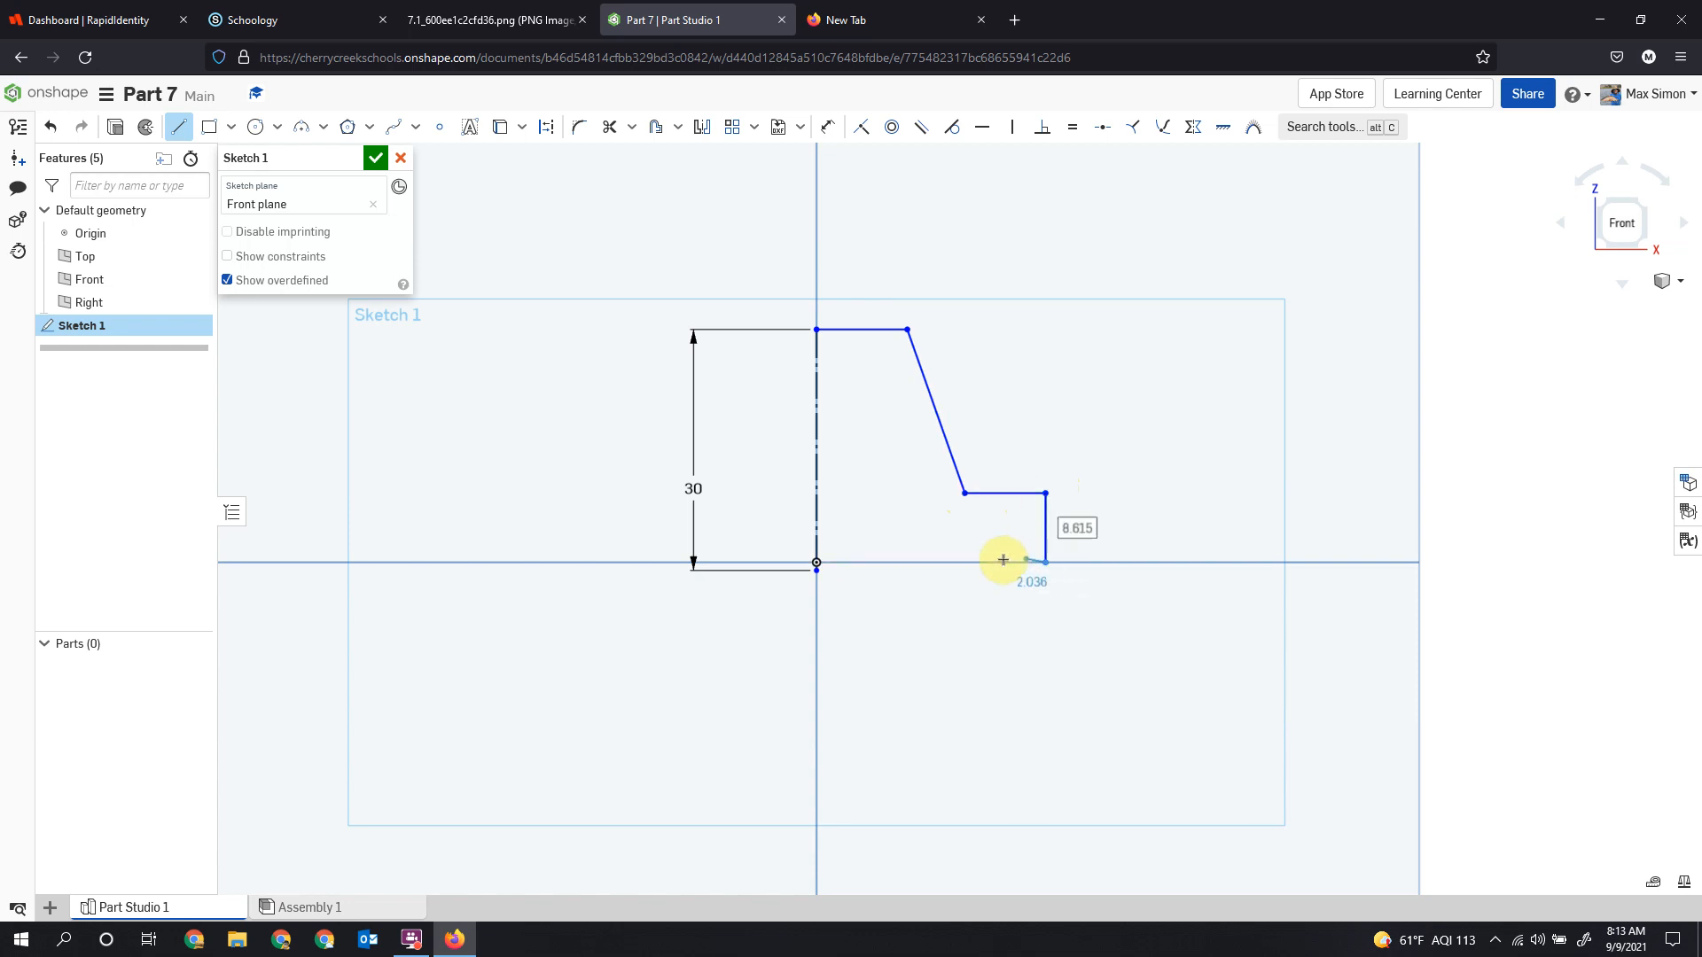
# Draw the inner half profile: about 13 mm along the base, 22 mm sloping up, and 8 mm horizontal back to the centerline.
pyautogui.click(941, 563)
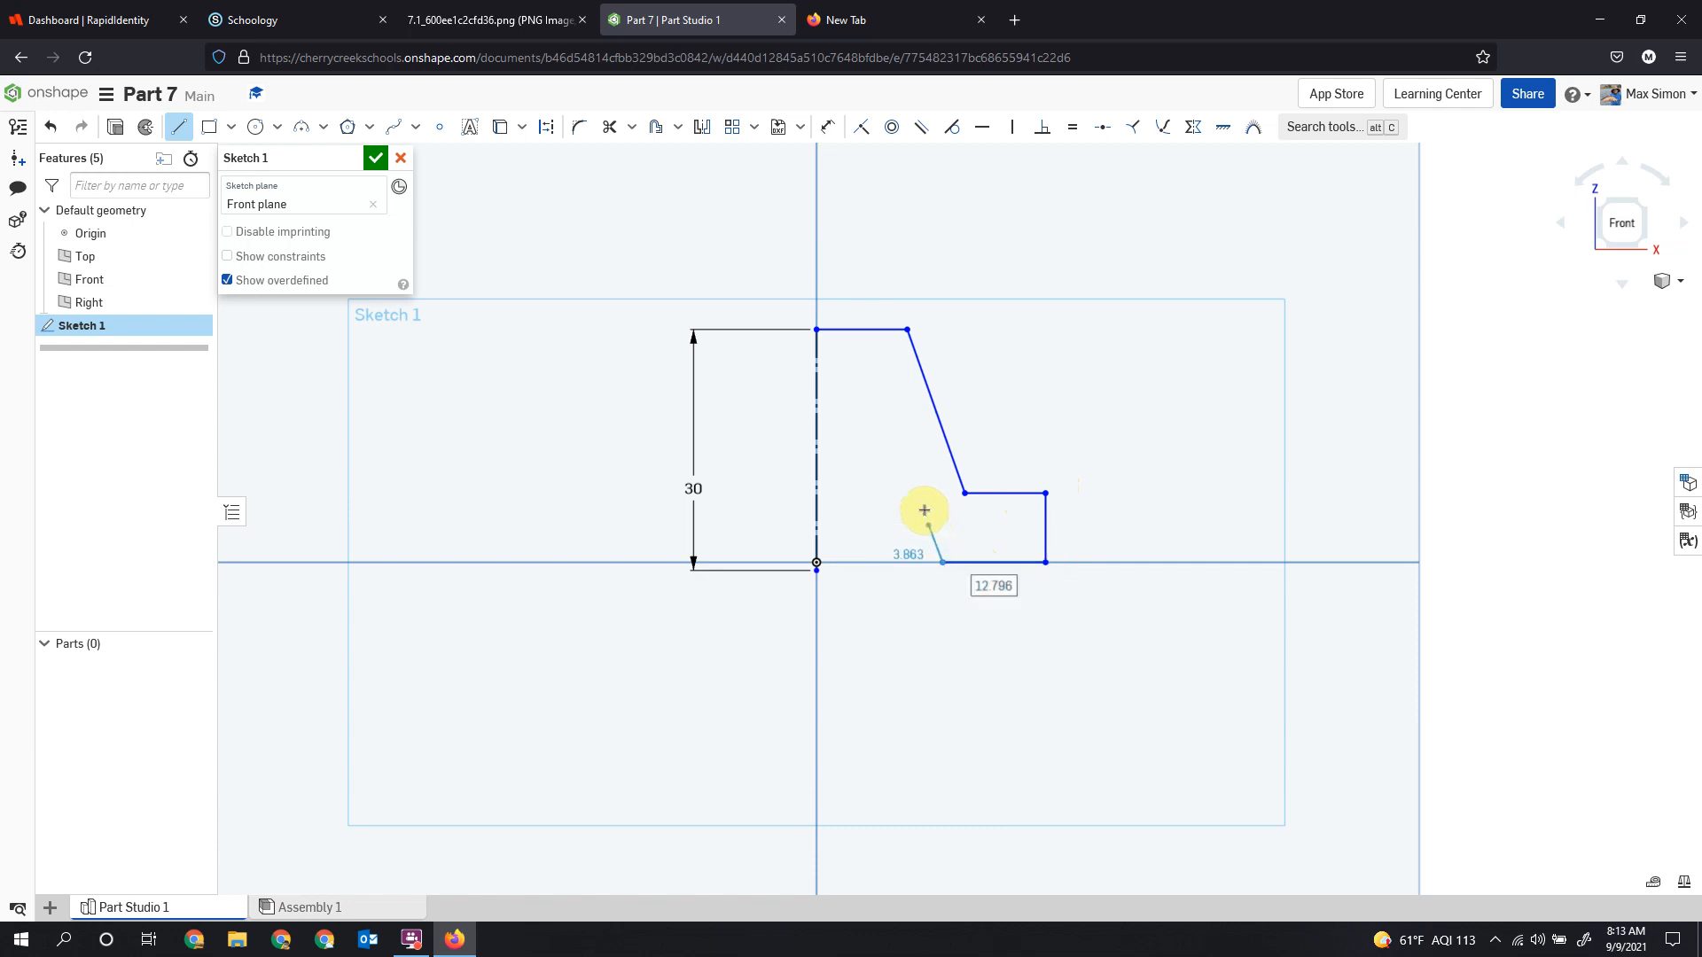
pyautogui.click(881, 398)
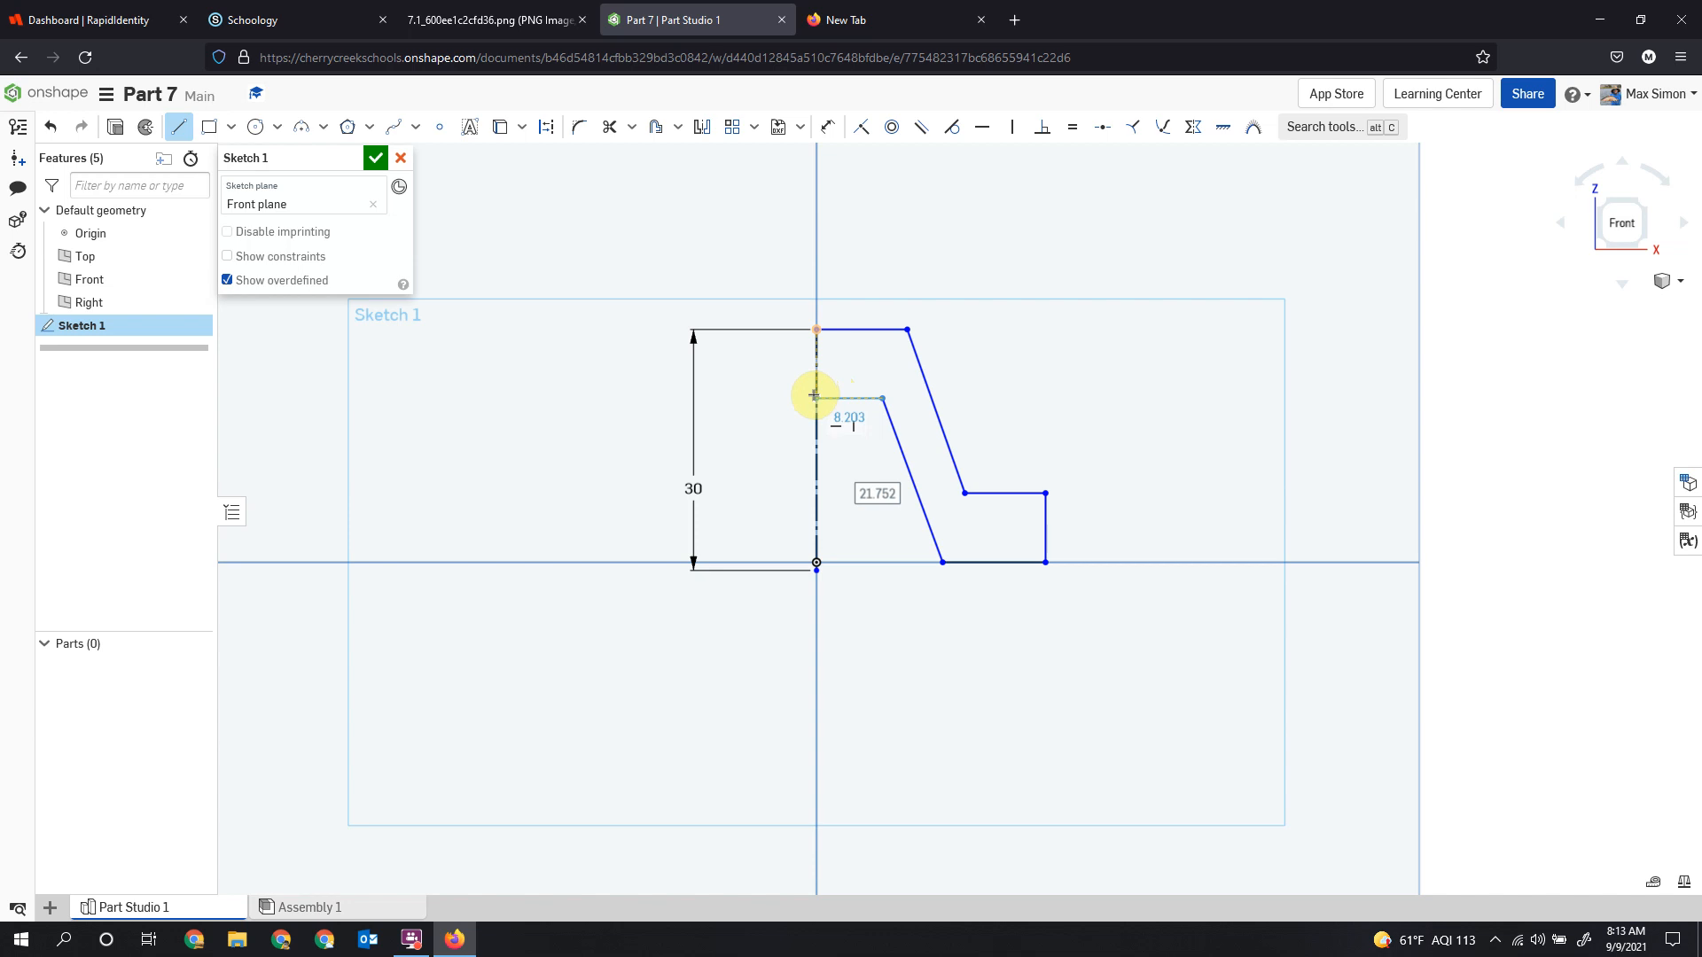
pyautogui.click(814, 395)
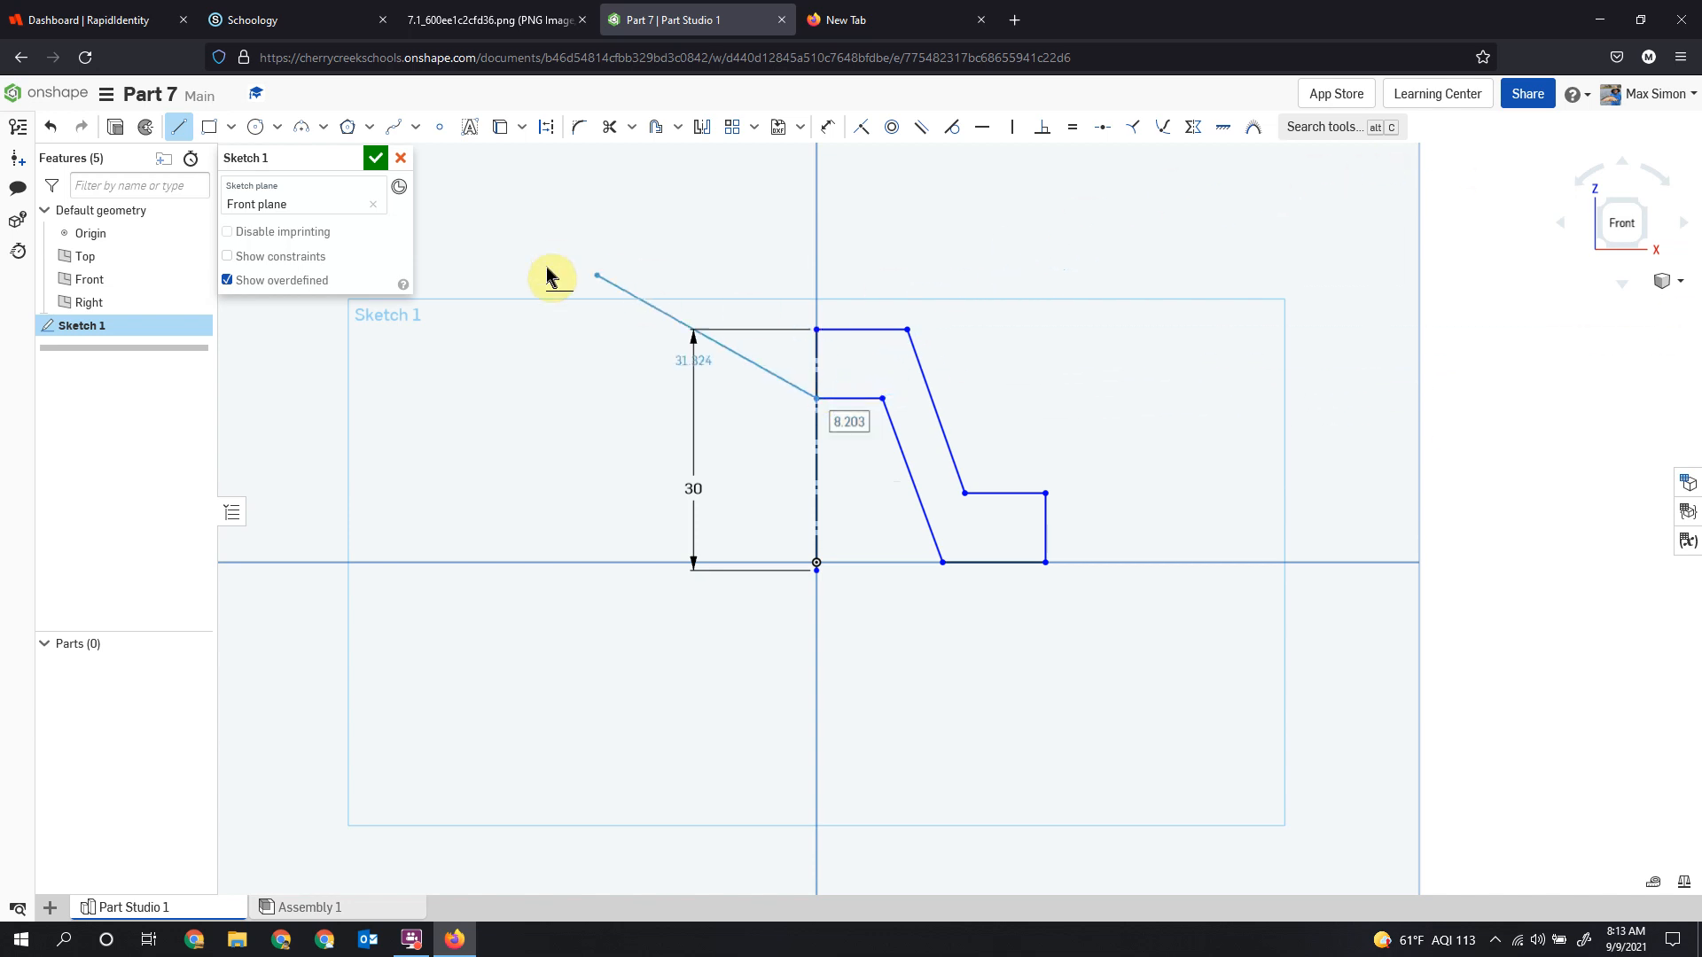
pyautogui.click(173, 126)
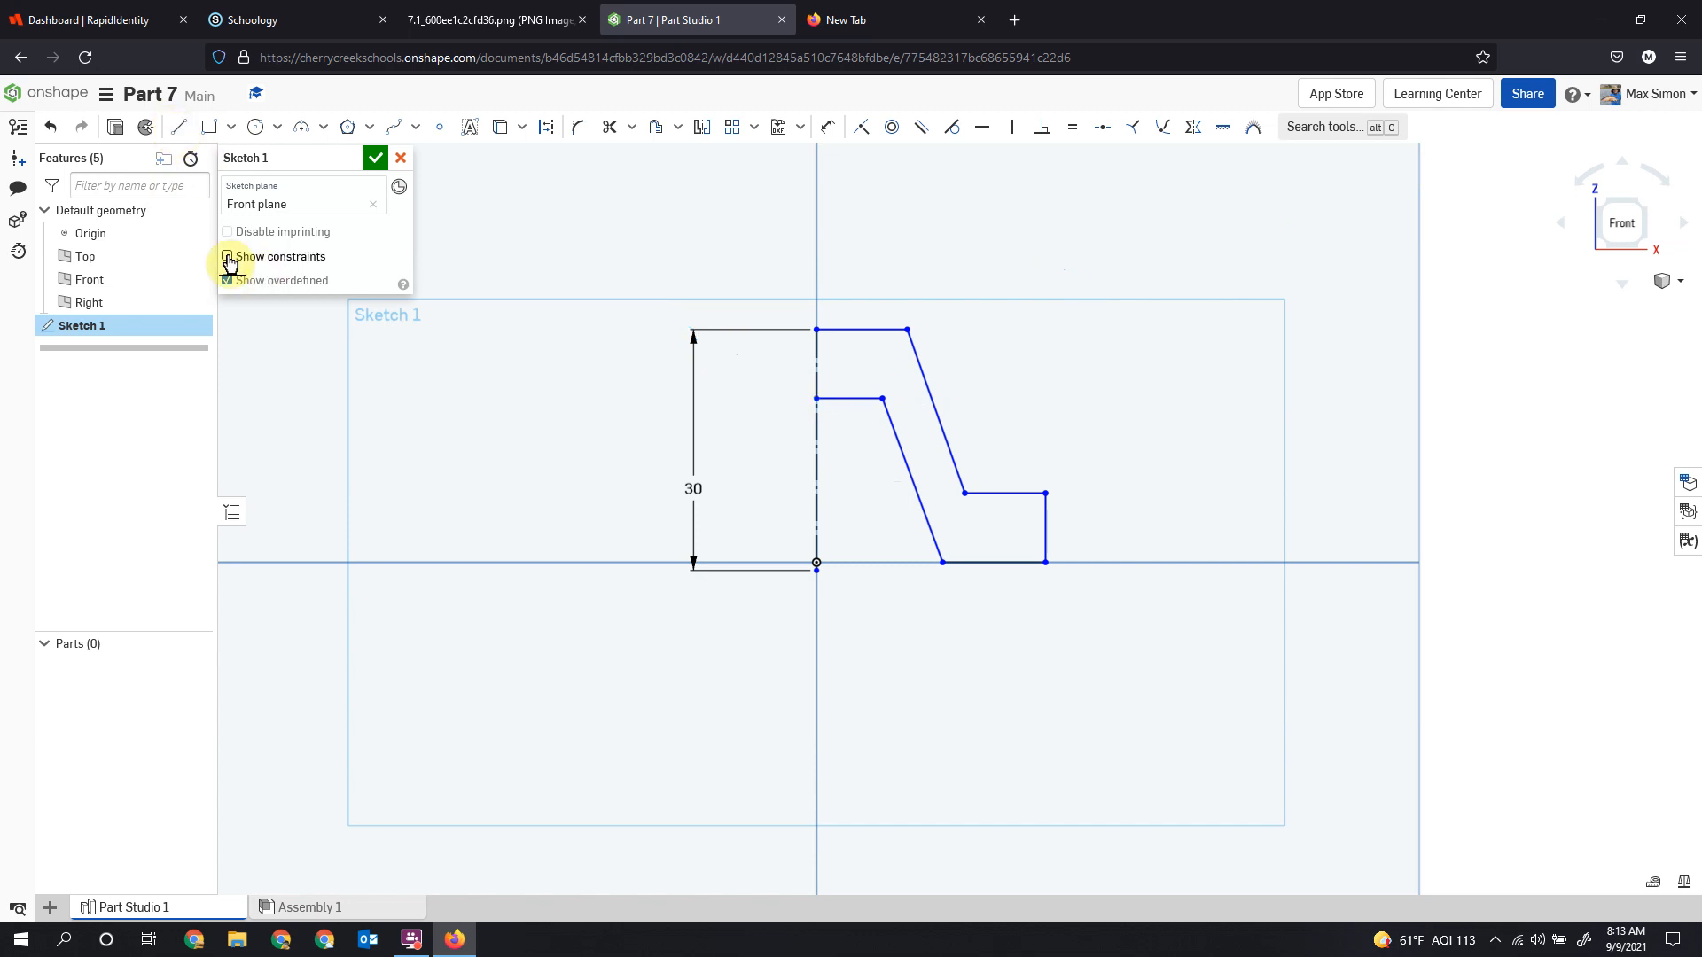
# Show the sketch constraints to review those on the half profile, and hide them again.
pyautogui.click(227, 257)
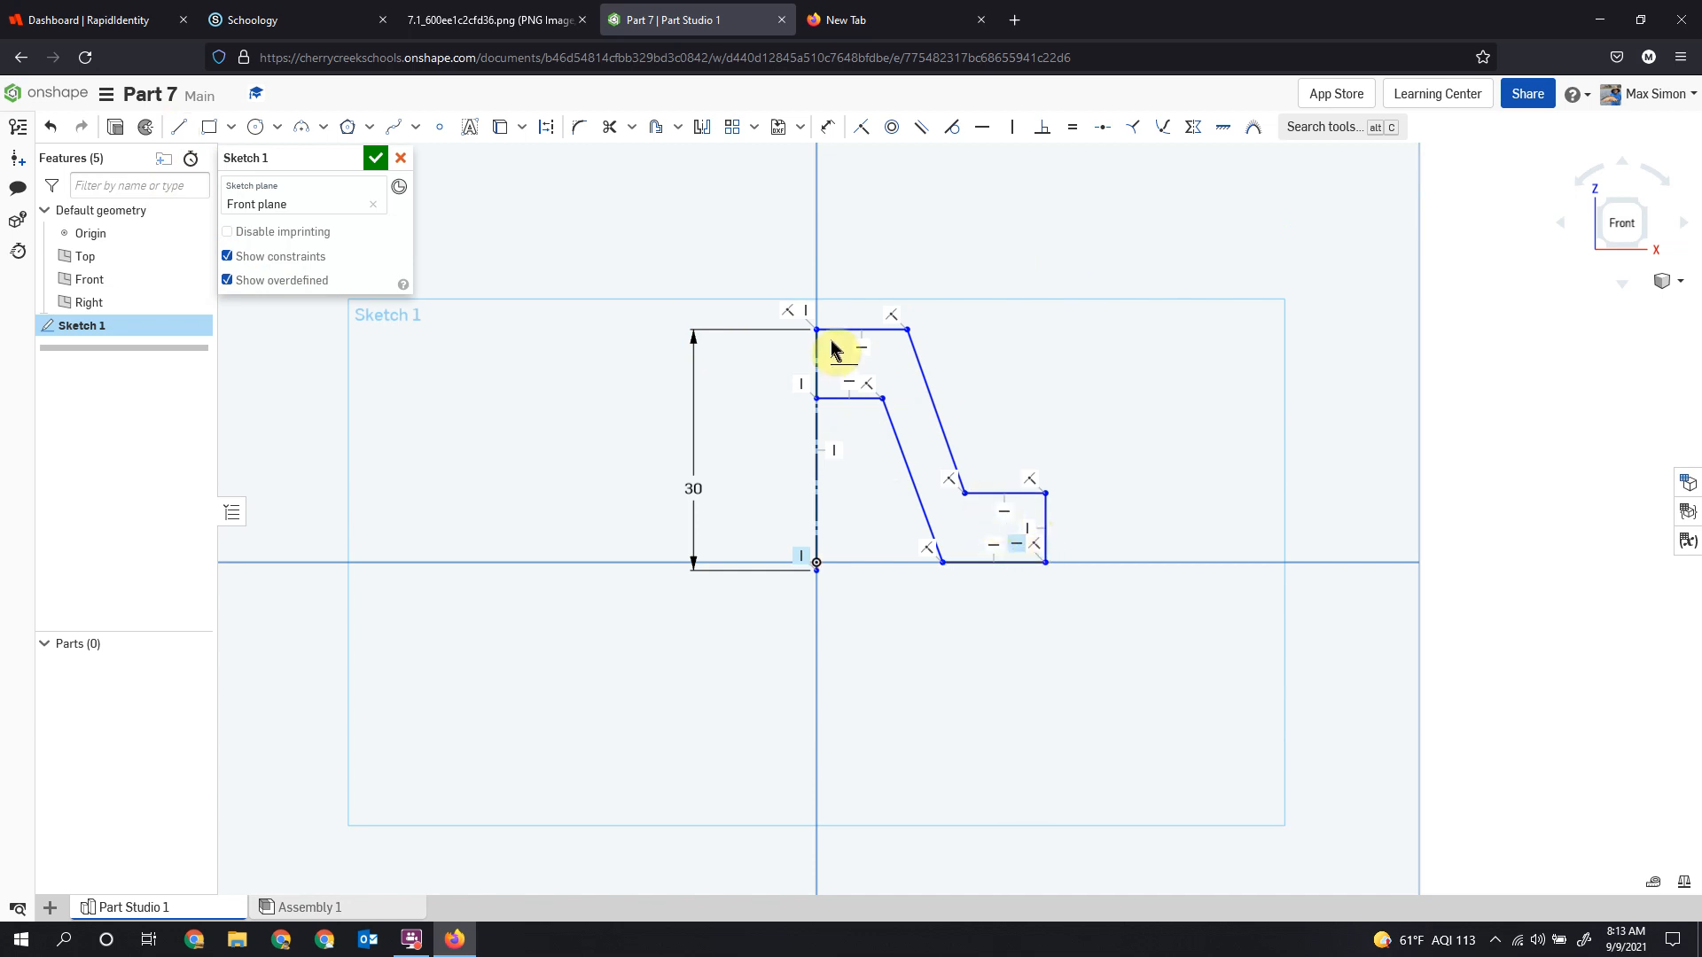
pyautogui.click(229, 257)
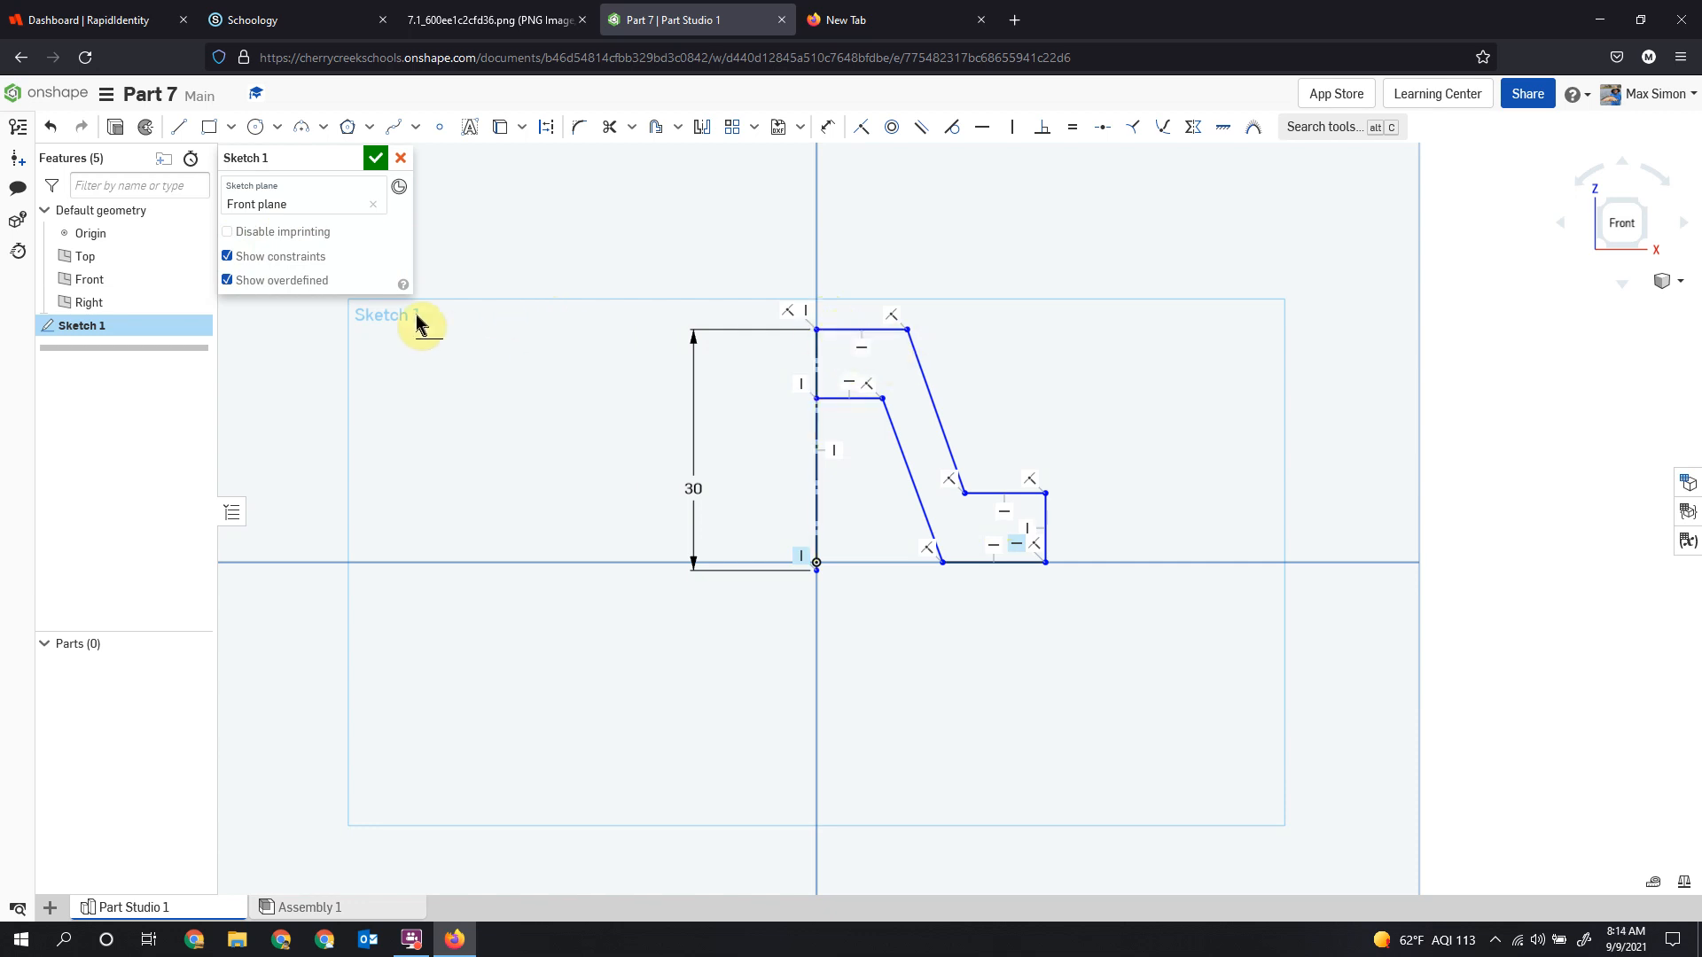
pyautogui.click(227, 257)
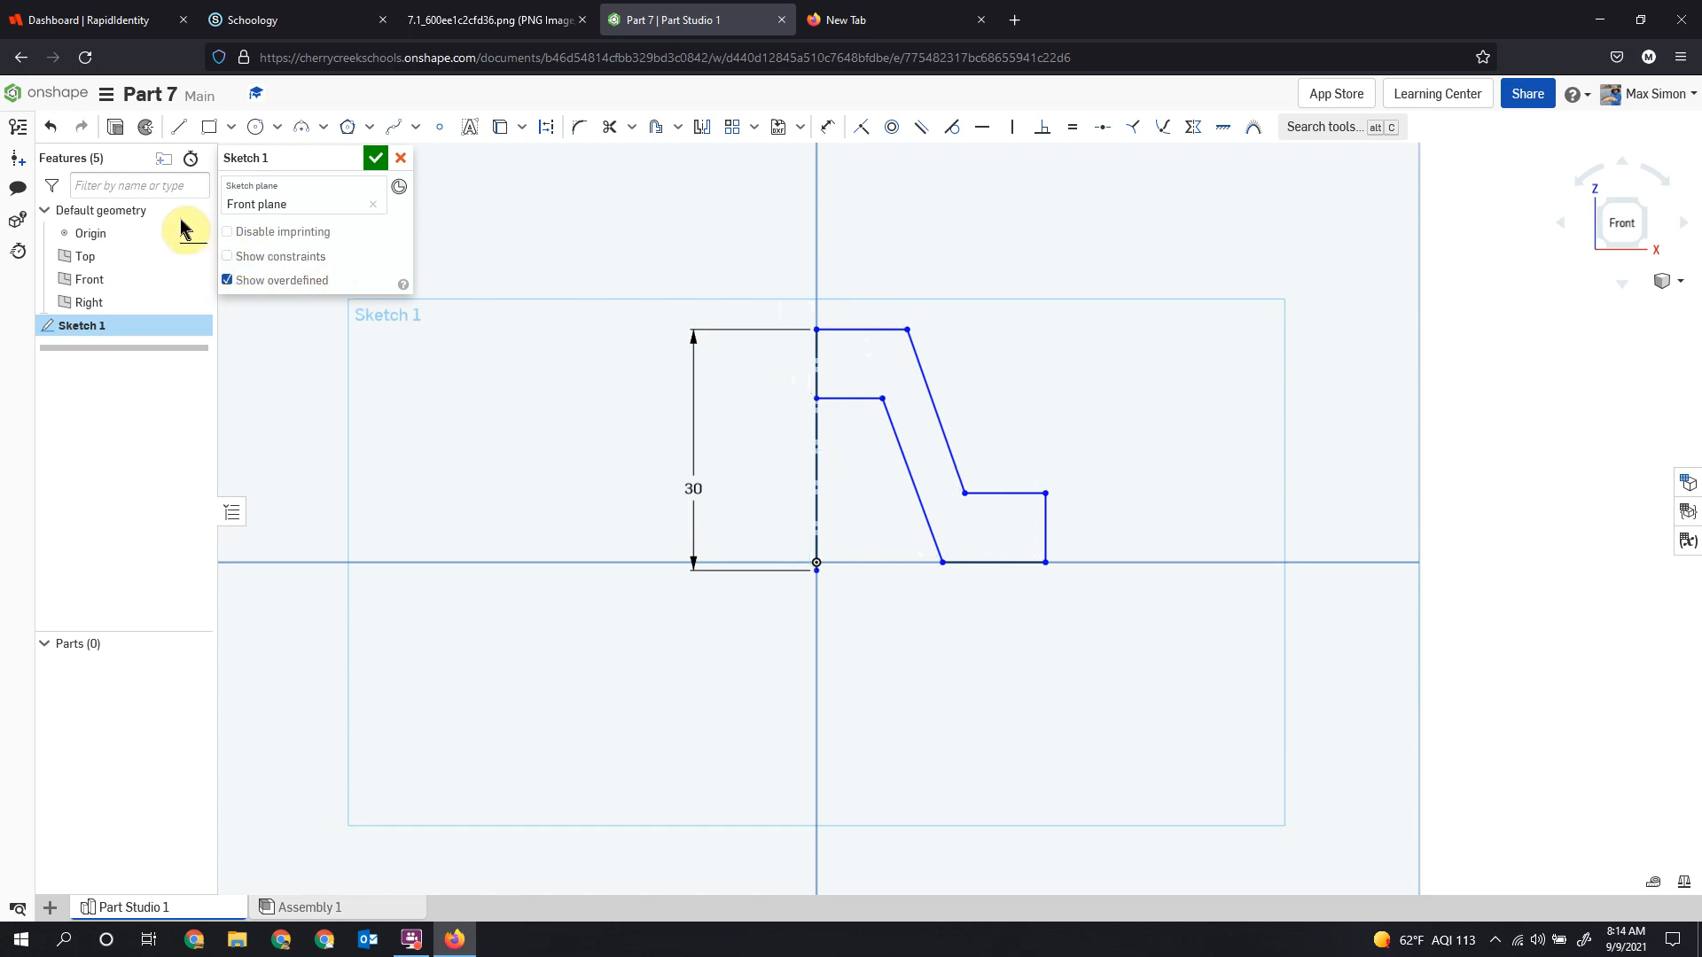
# Check the reference drawing and dimension the profile's uppermost horizontal edge to 10 mm.
pyautogui.click(456, 18)
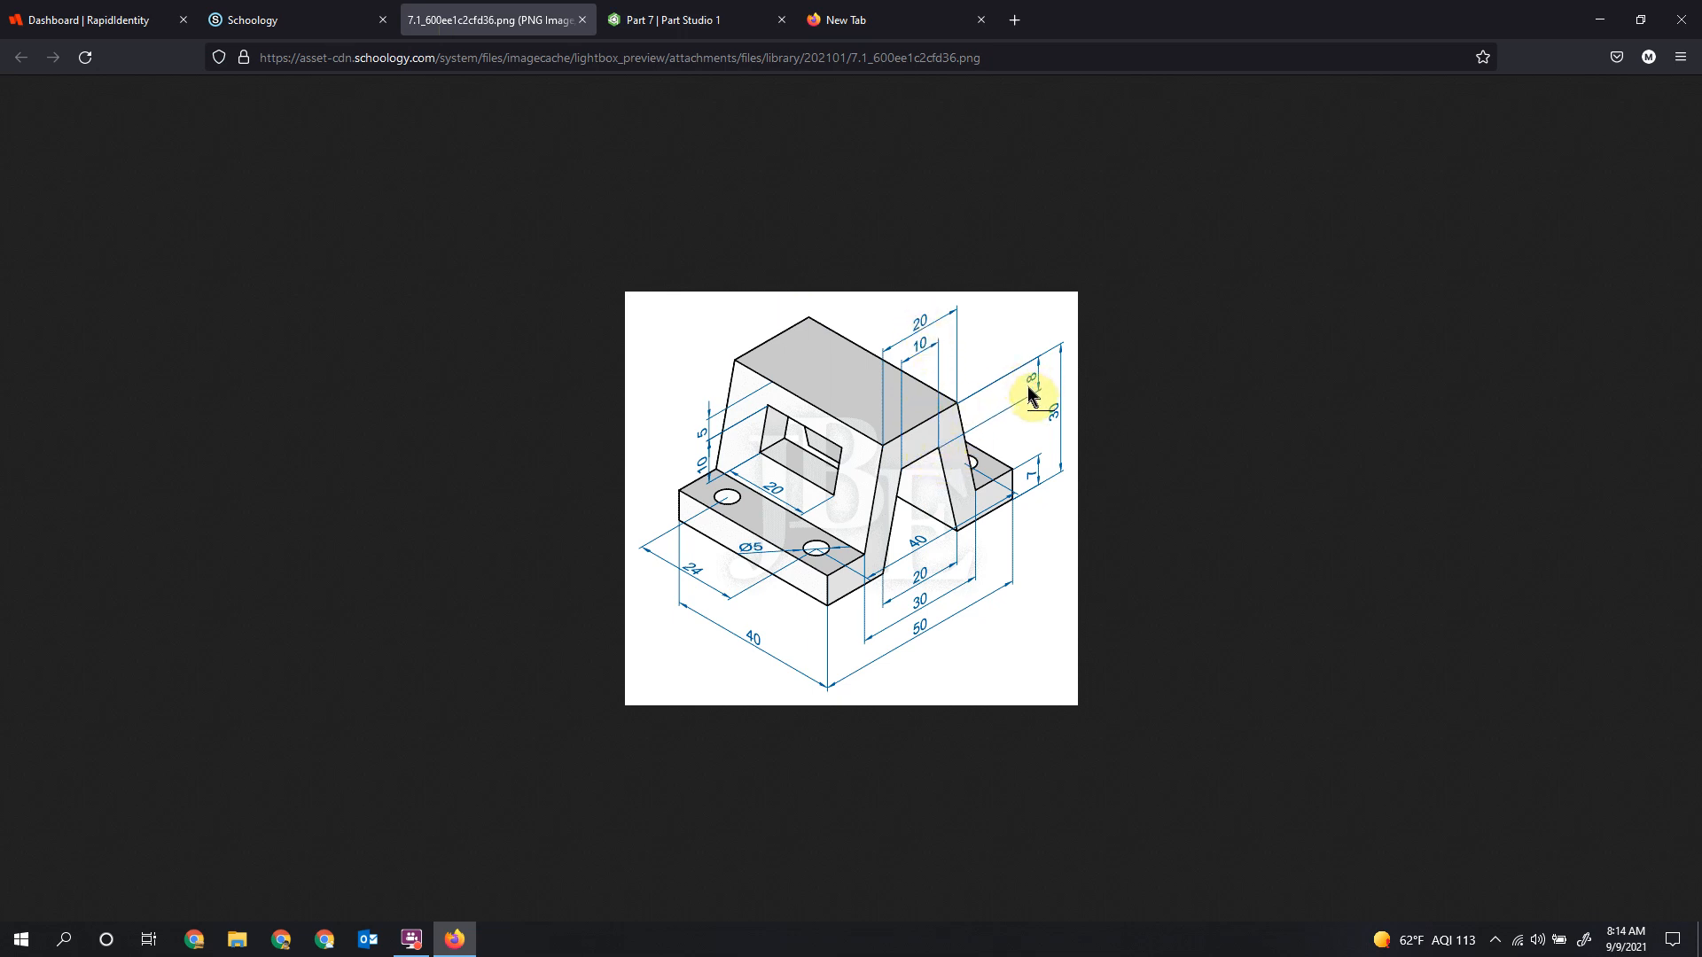
pyautogui.click(656, 21)
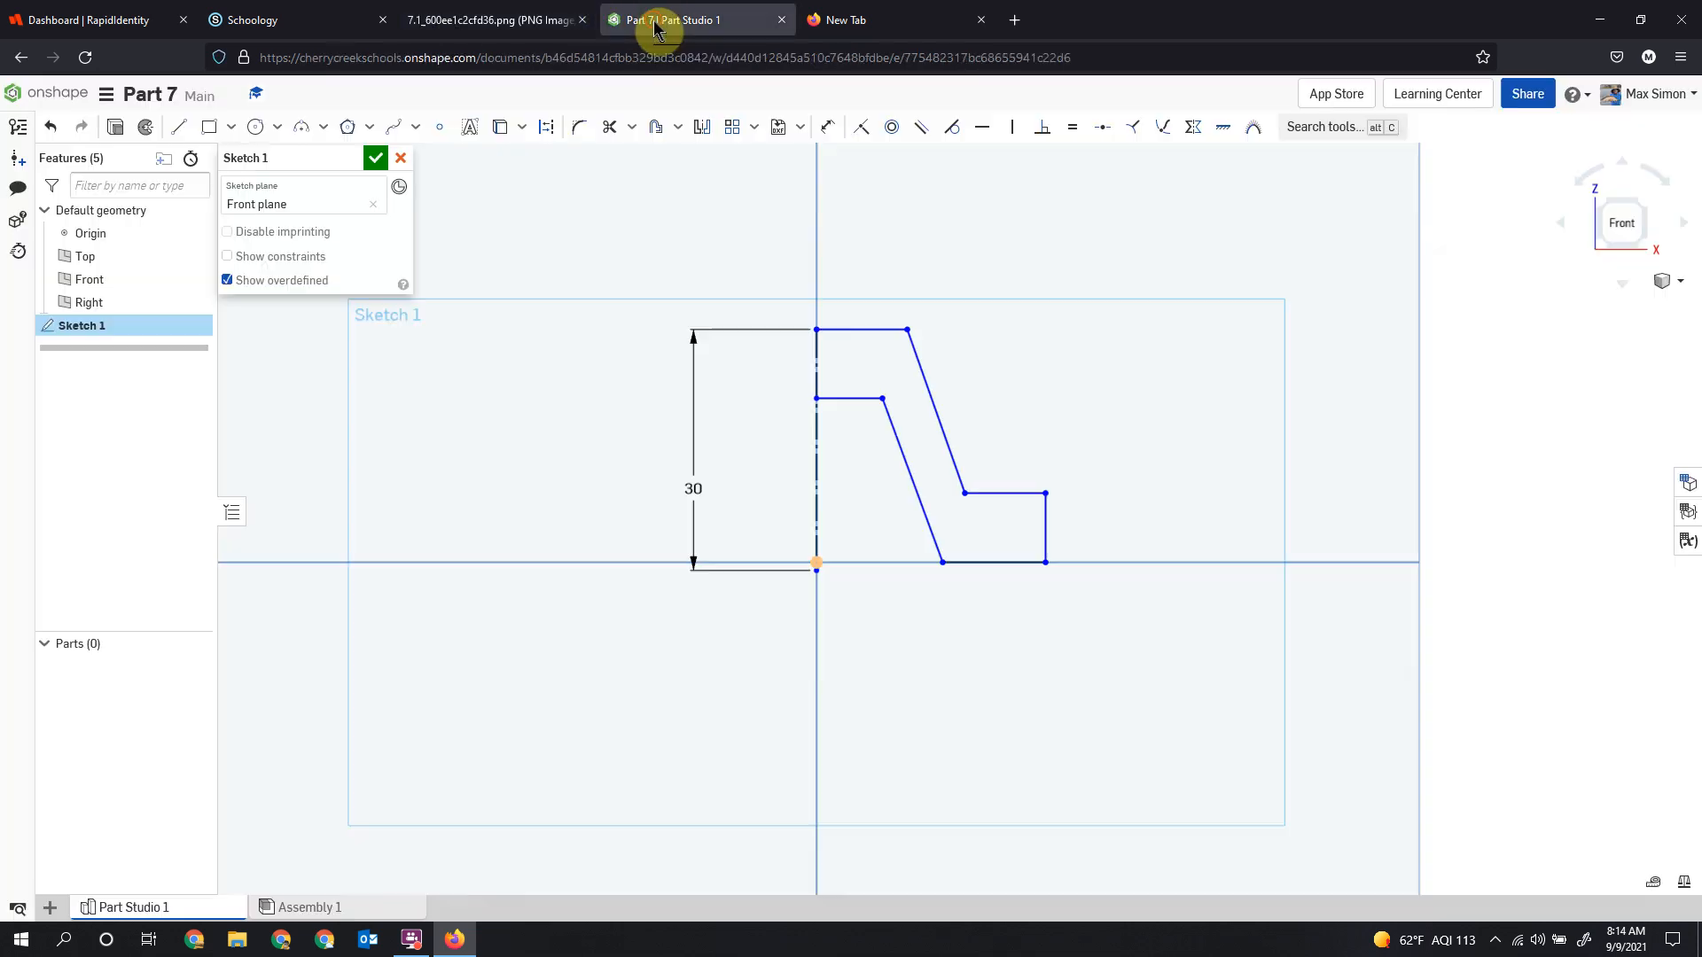
pyautogui.click(829, 127)
pyautogui.click(874, 329)
pyautogui.click(866, 238)
pyautogui.write('10')
pyautogui.press('Return')
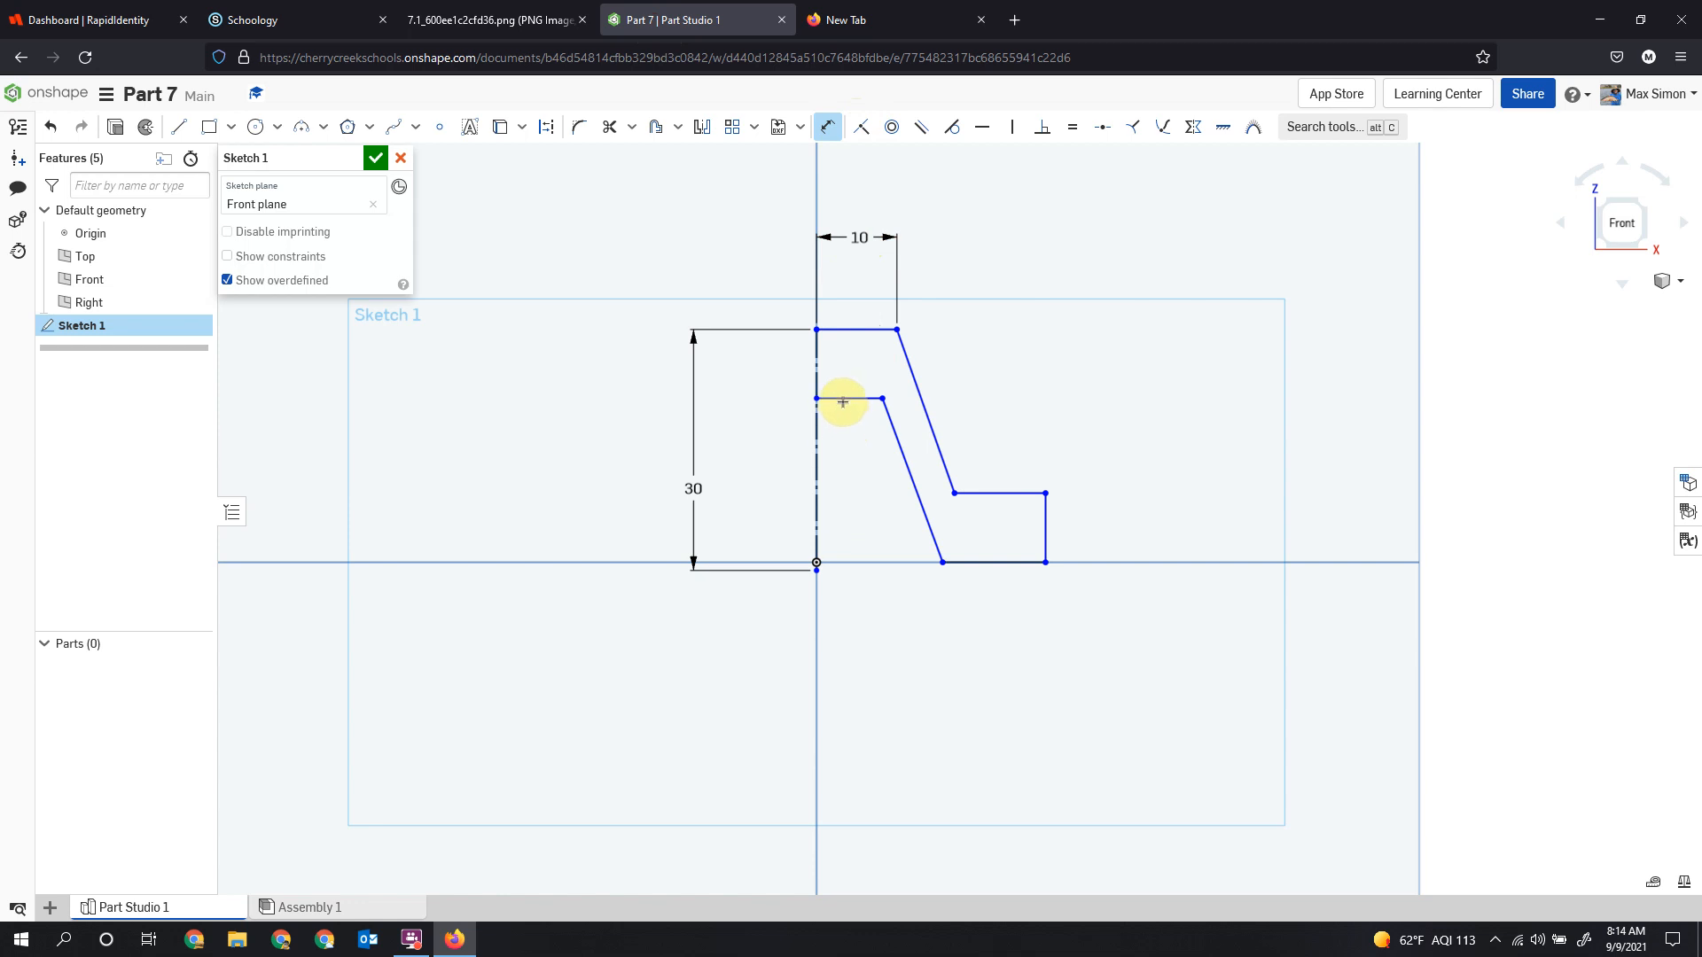
# Dimension the inner horizontal edge beside the centerline to 5 mm.
pyautogui.click(843, 401)
pyautogui.click(888, 456)
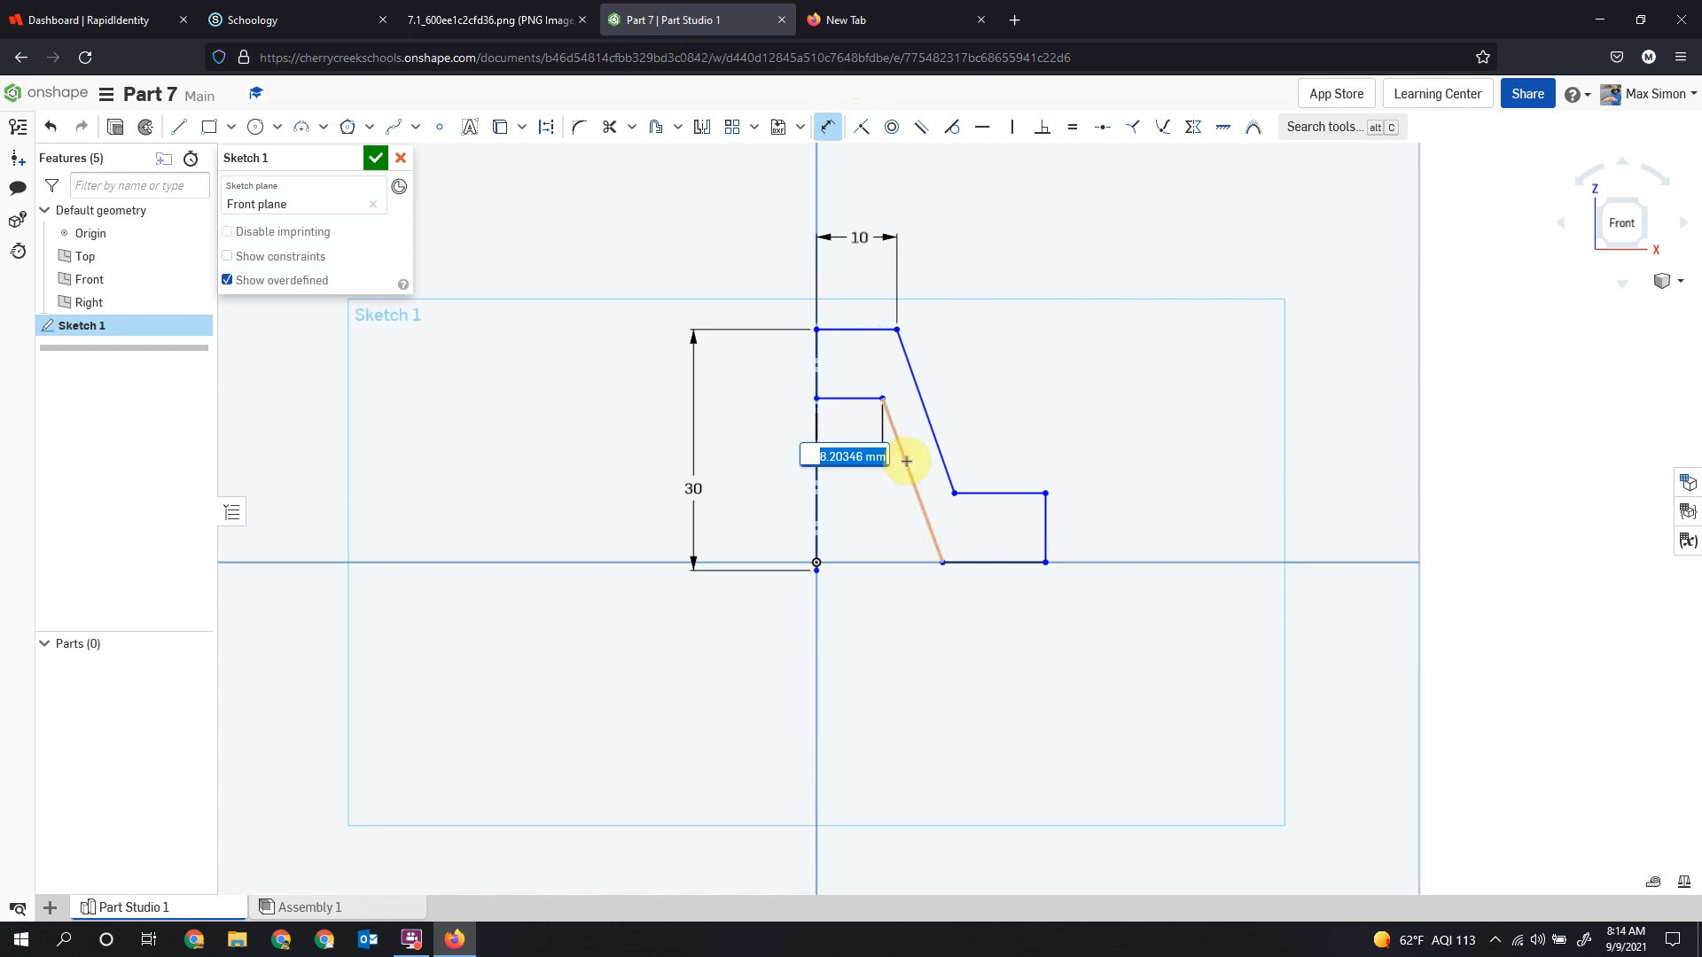
pyautogui.write('5')
pyautogui.press('Return')
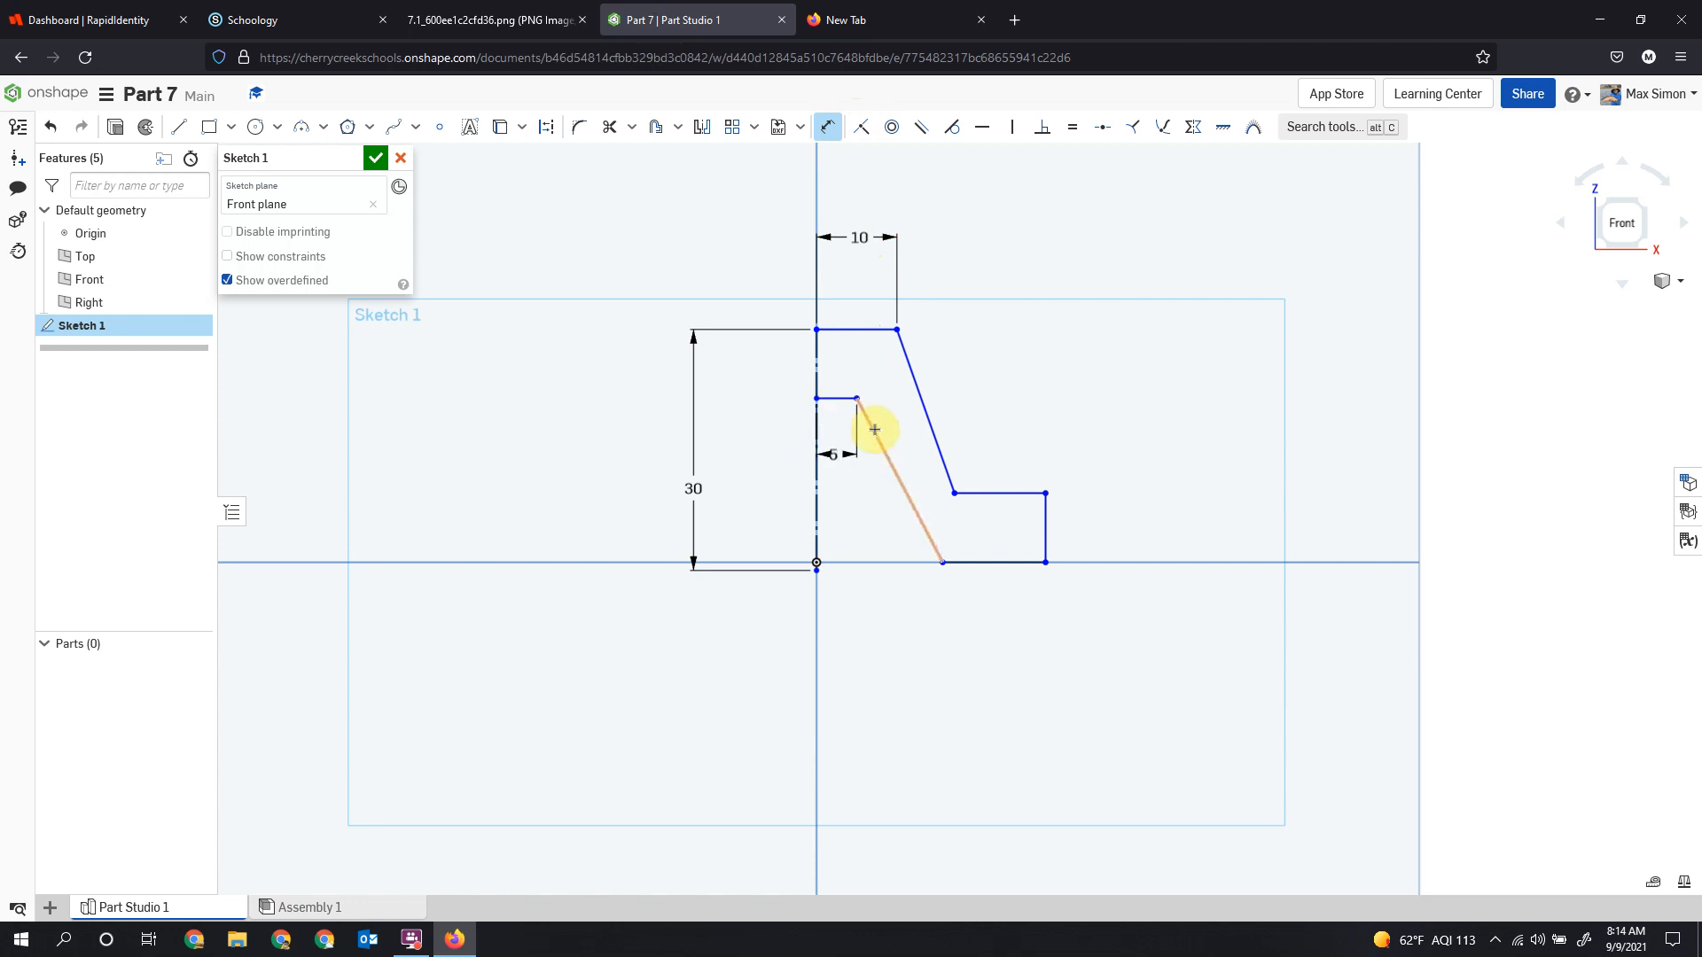
# Set the vertical distance between the outer and inner upper horizontal edges to 8 mm.
pyautogui.click(843, 330)
pyautogui.click(1070, 339)
pyautogui.write('8')
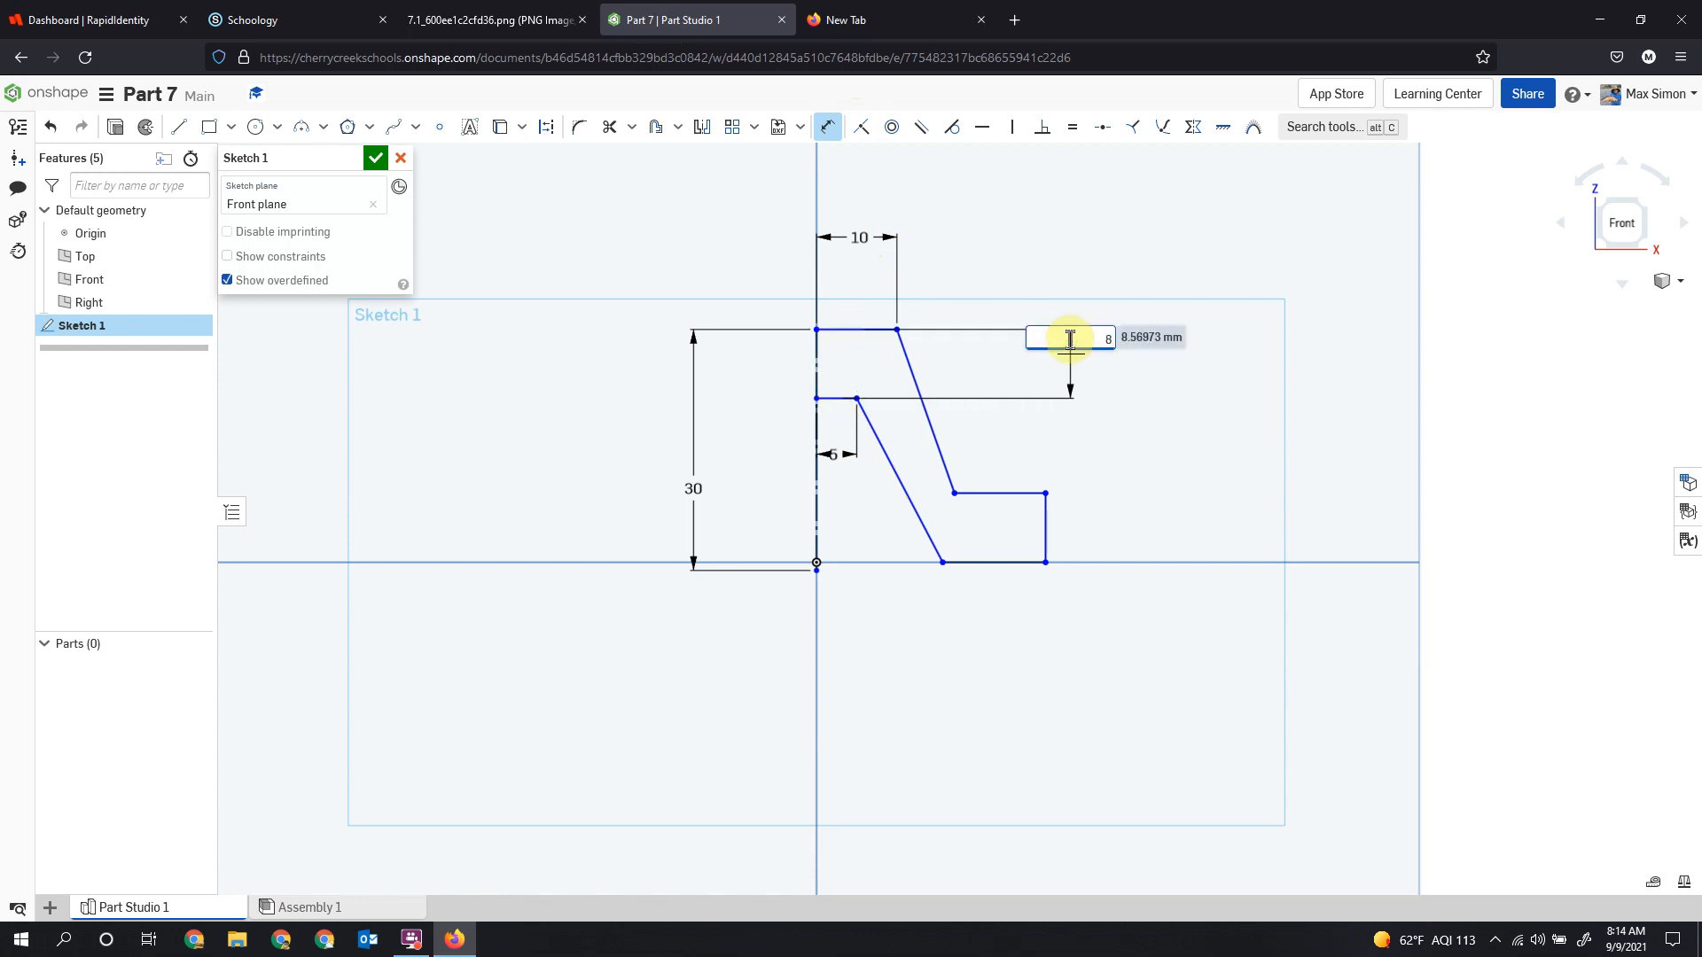
pyautogui.press('Return')
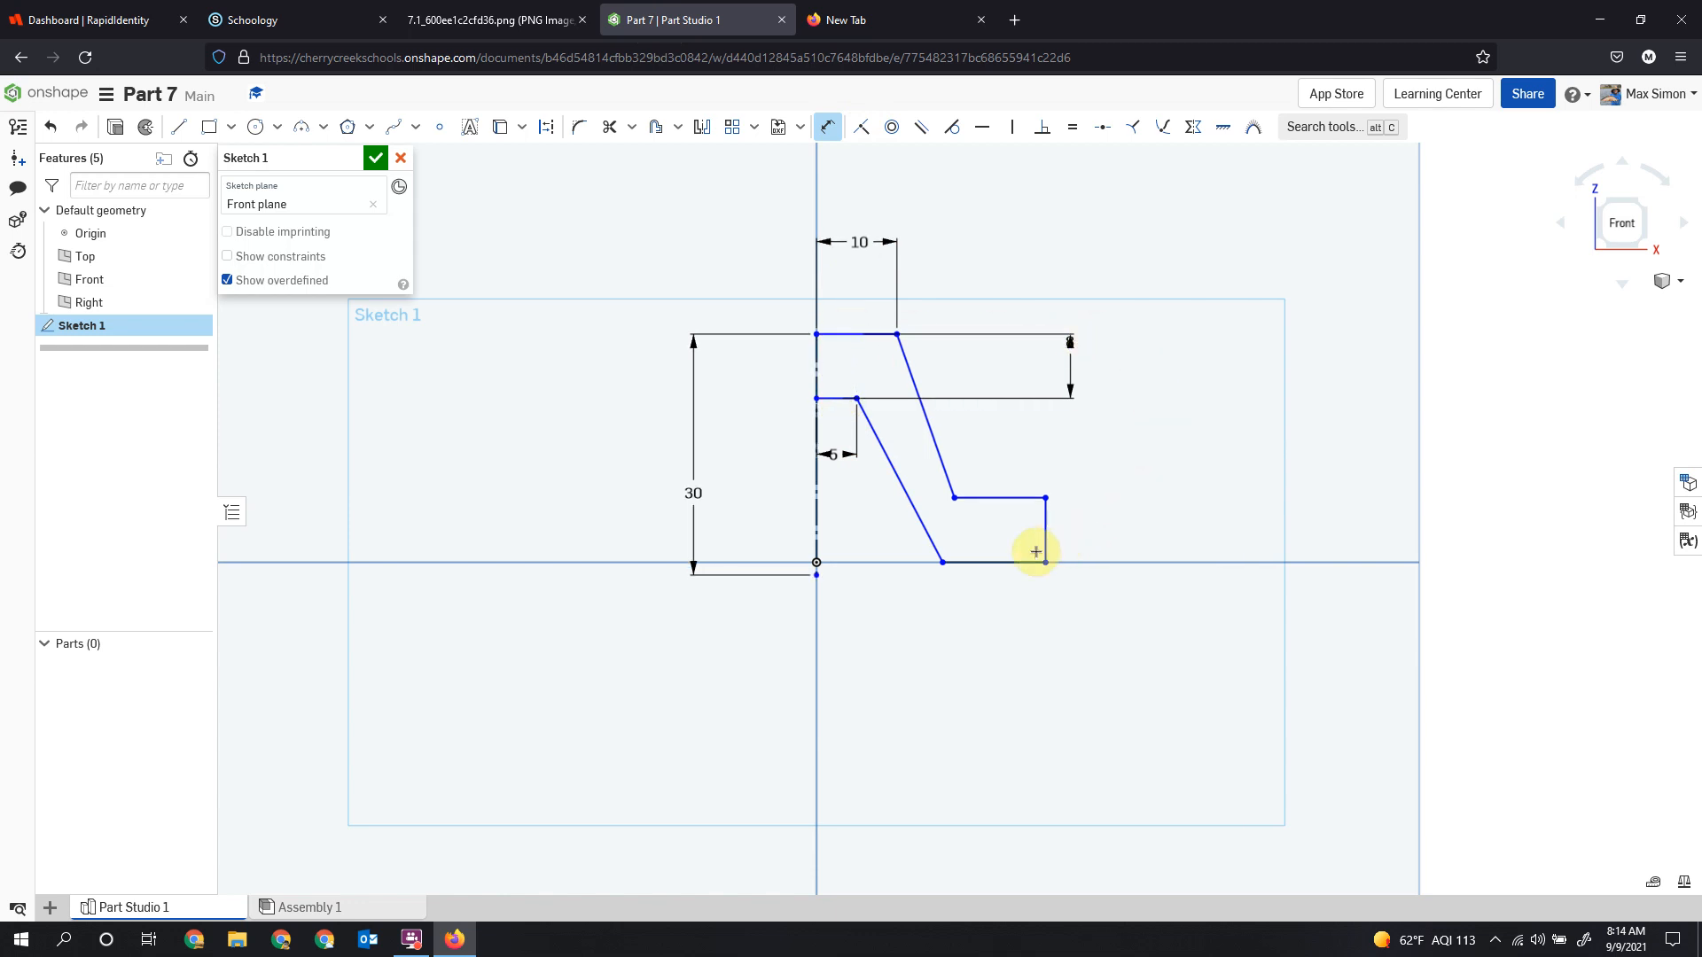
# Dimension the vertical distance from the profile's base edge to its uppermost horizontal edge at 30 mm.
pyautogui.click(815, 593)
pyautogui.click(856, 335)
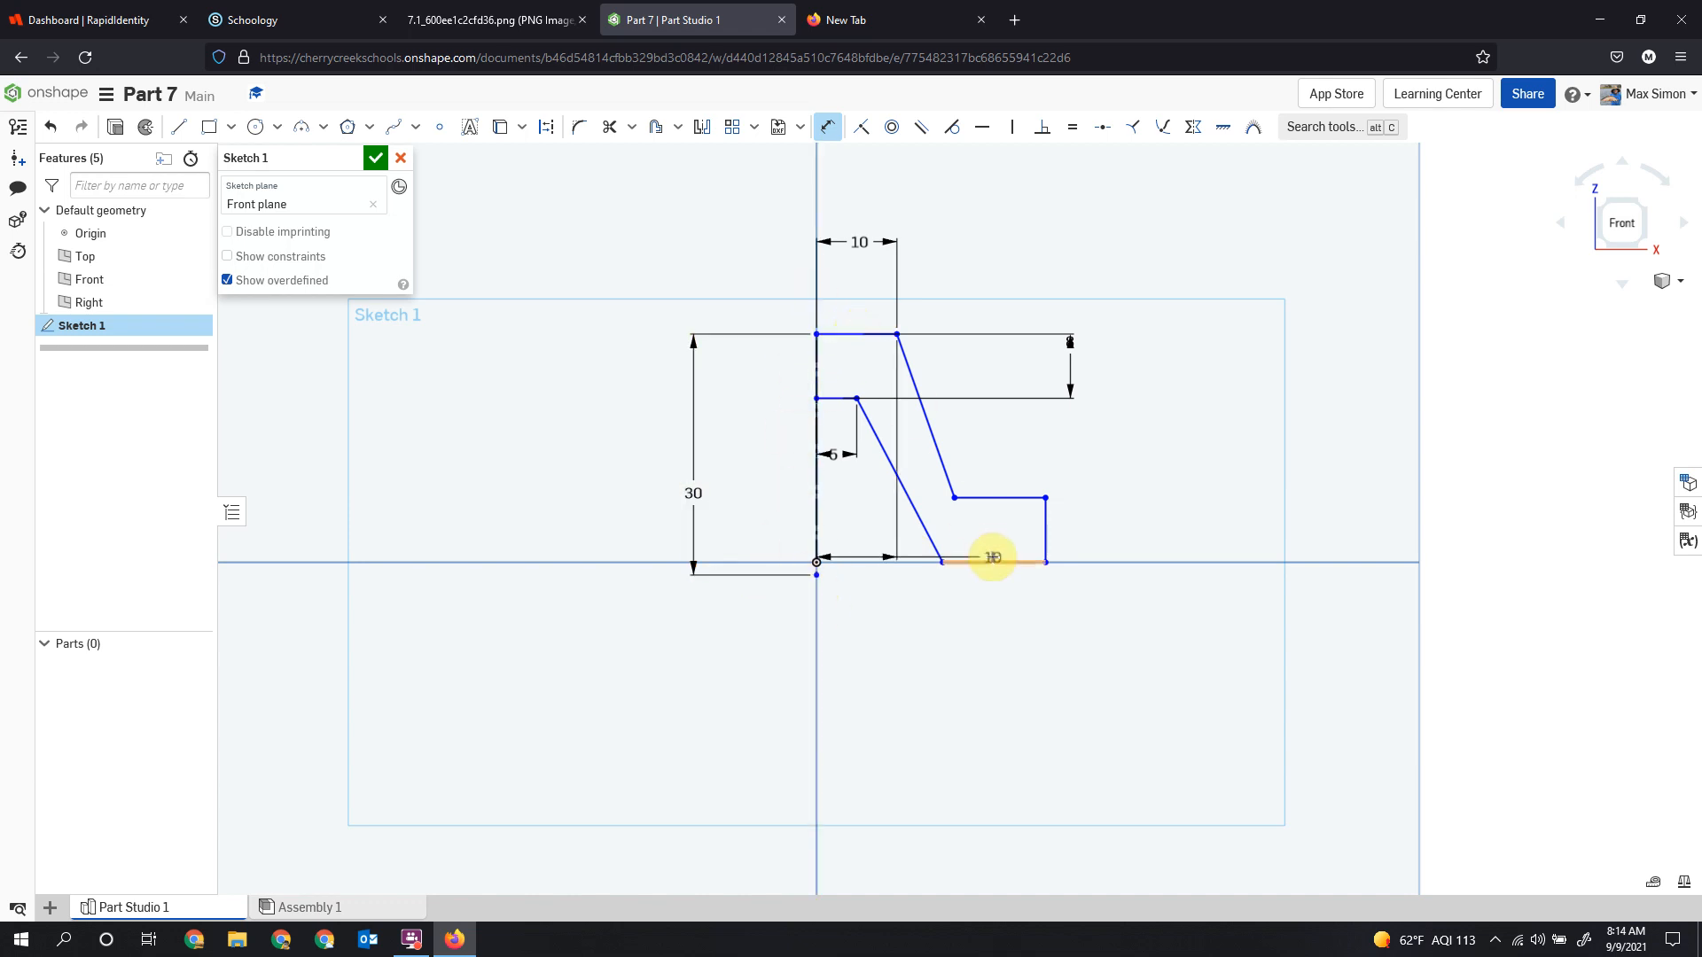
pyautogui.click(995, 562)
pyautogui.click(1227, 477)
pyautogui.press('BackSpace')
pyautogui.write('30')
pyautogui.press('Return')
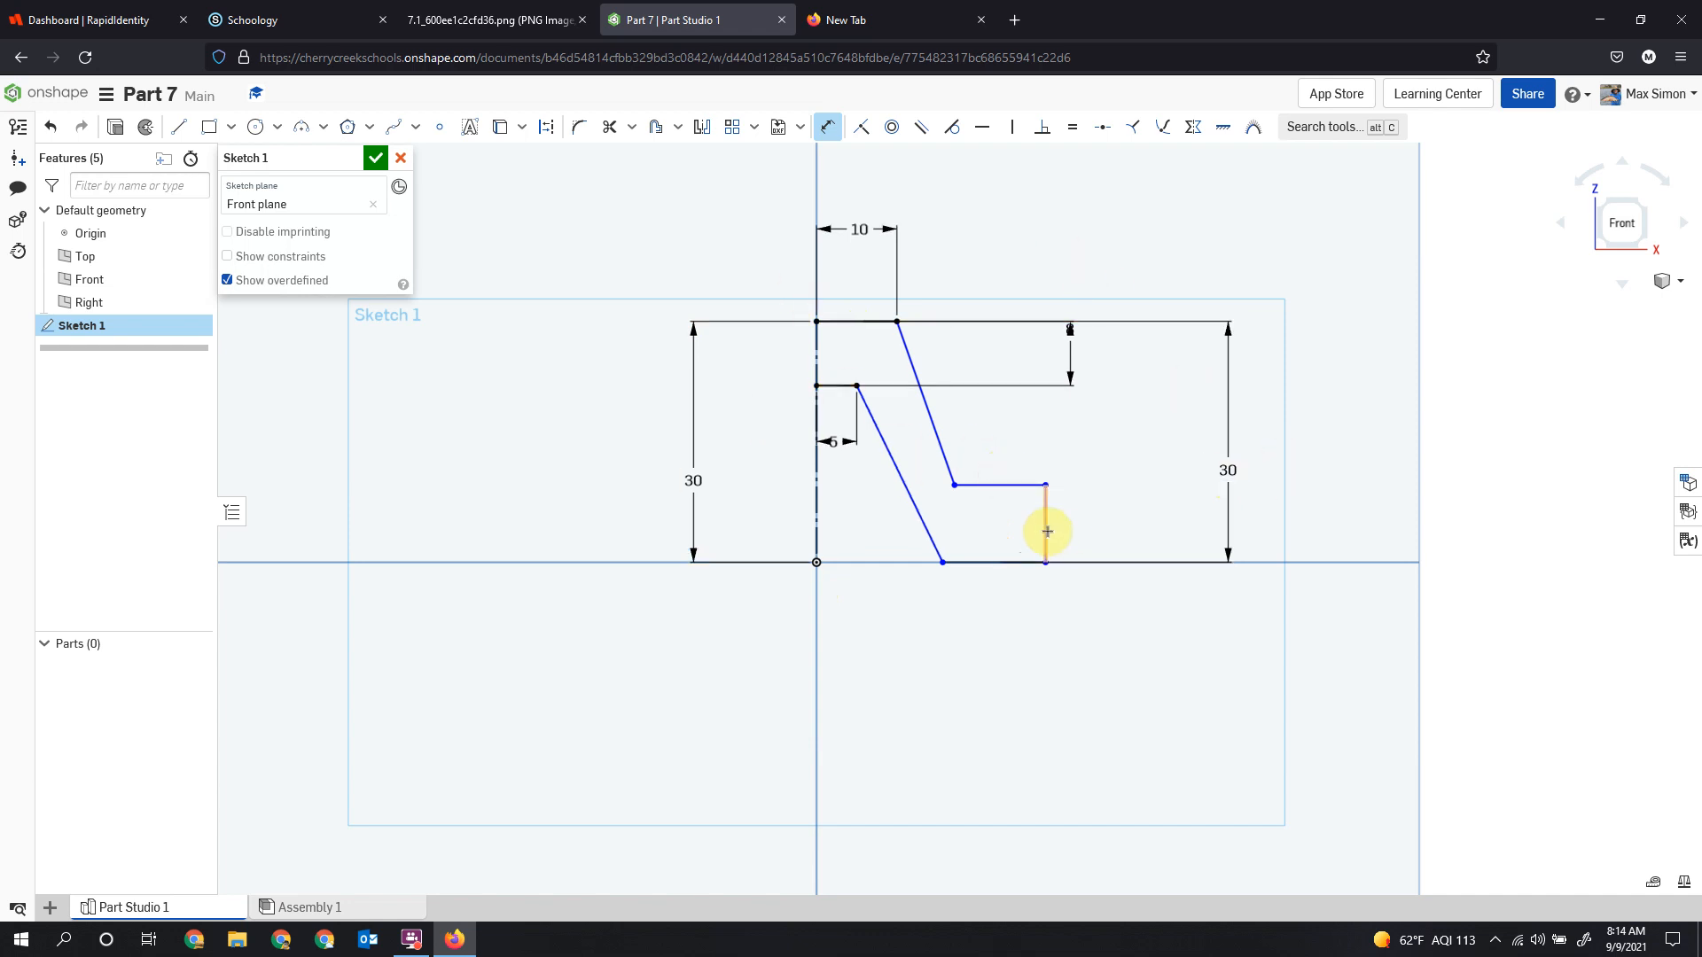
# Dimension the short vertical edge of the profile's foot to 7 mm.
pyautogui.click(1151, 534)
pyautogui.write('10')
pyautogui.press('Return')
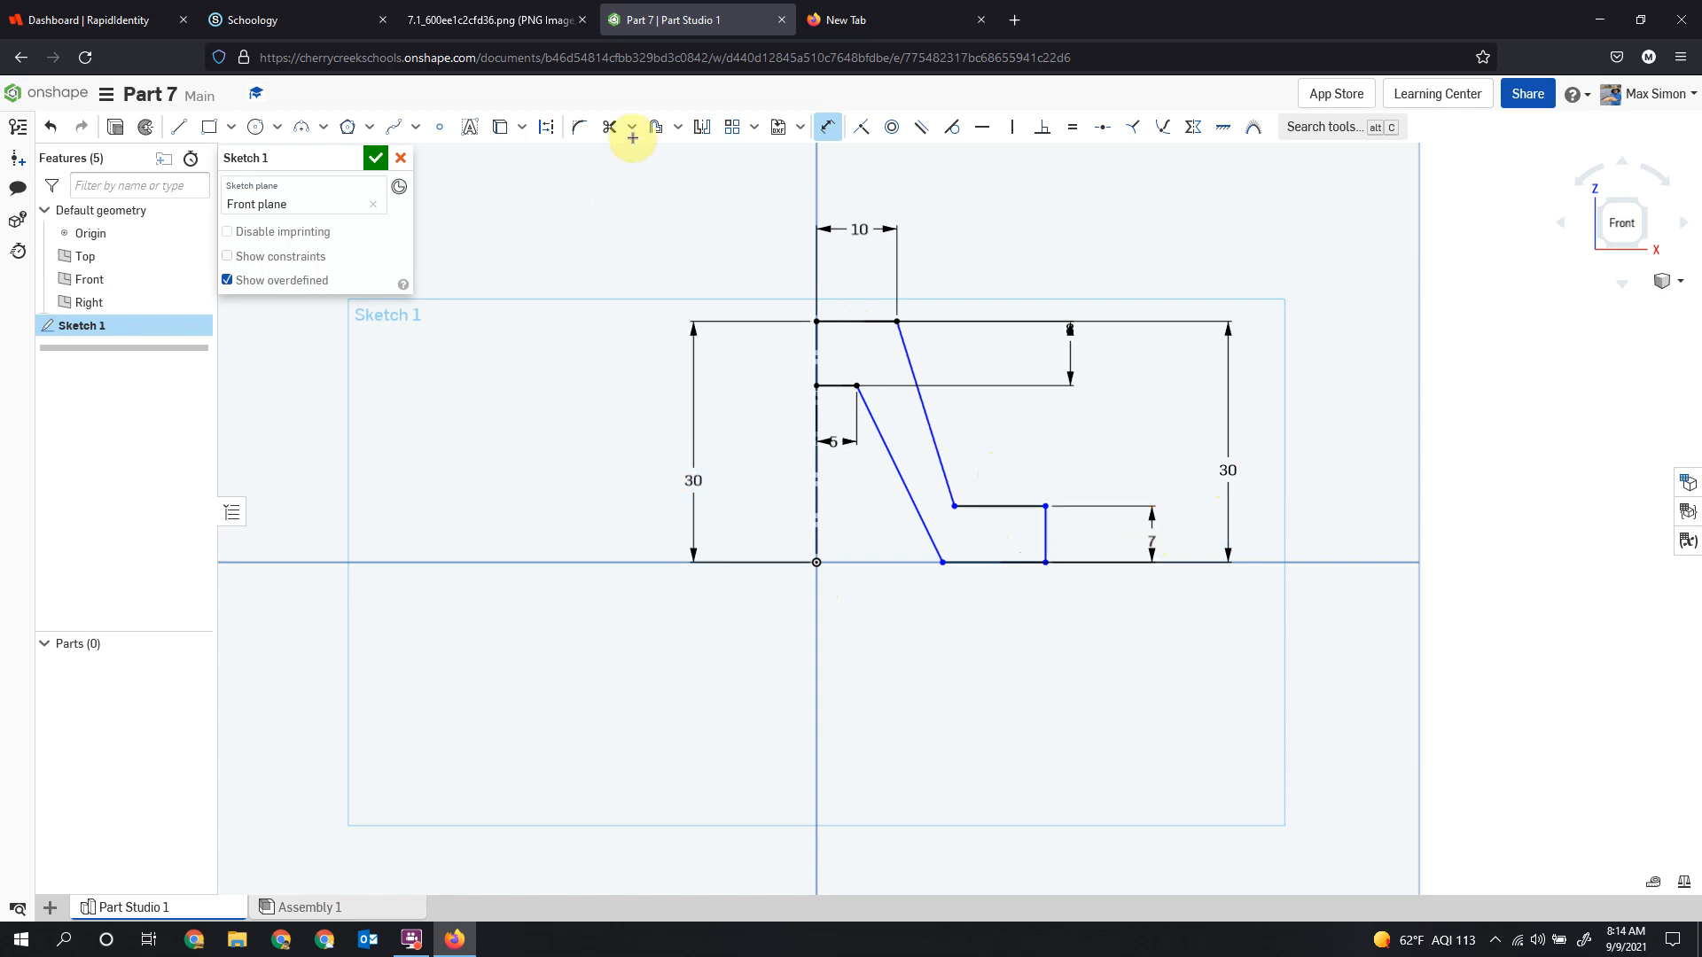
# Check the reference drawing and dimension the inner leg's lower corner 10 mm horizontally from the origin.
pyautogui.click(478, 21)
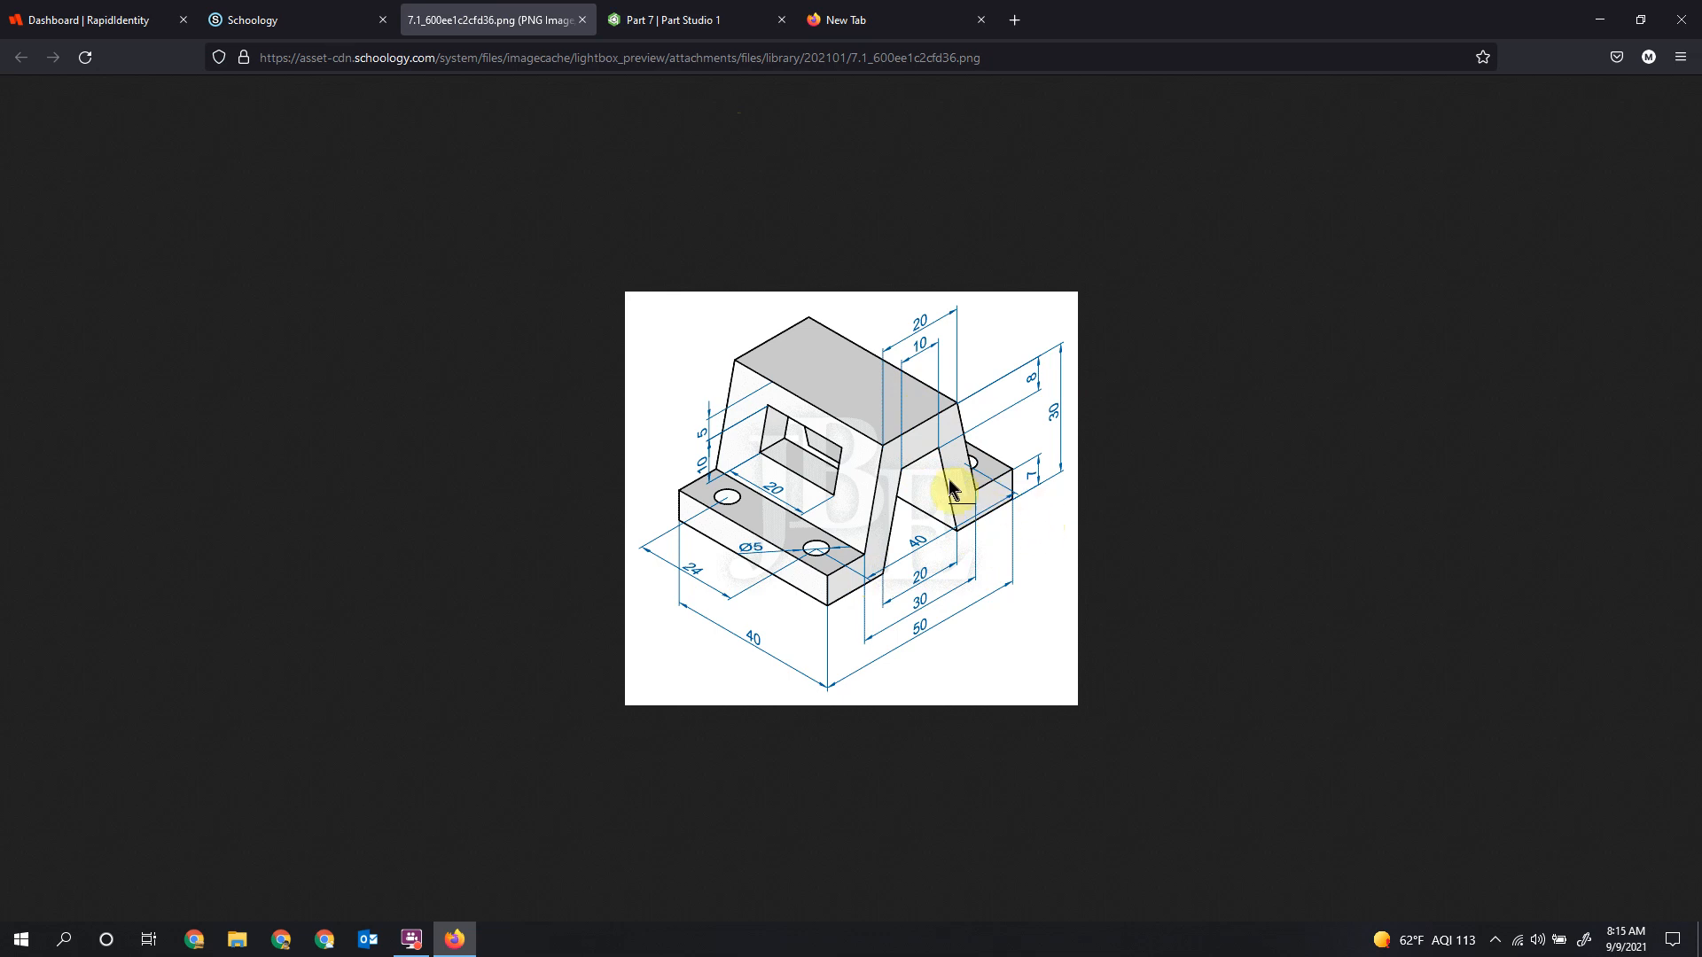
pyautogui.click(691, 22)
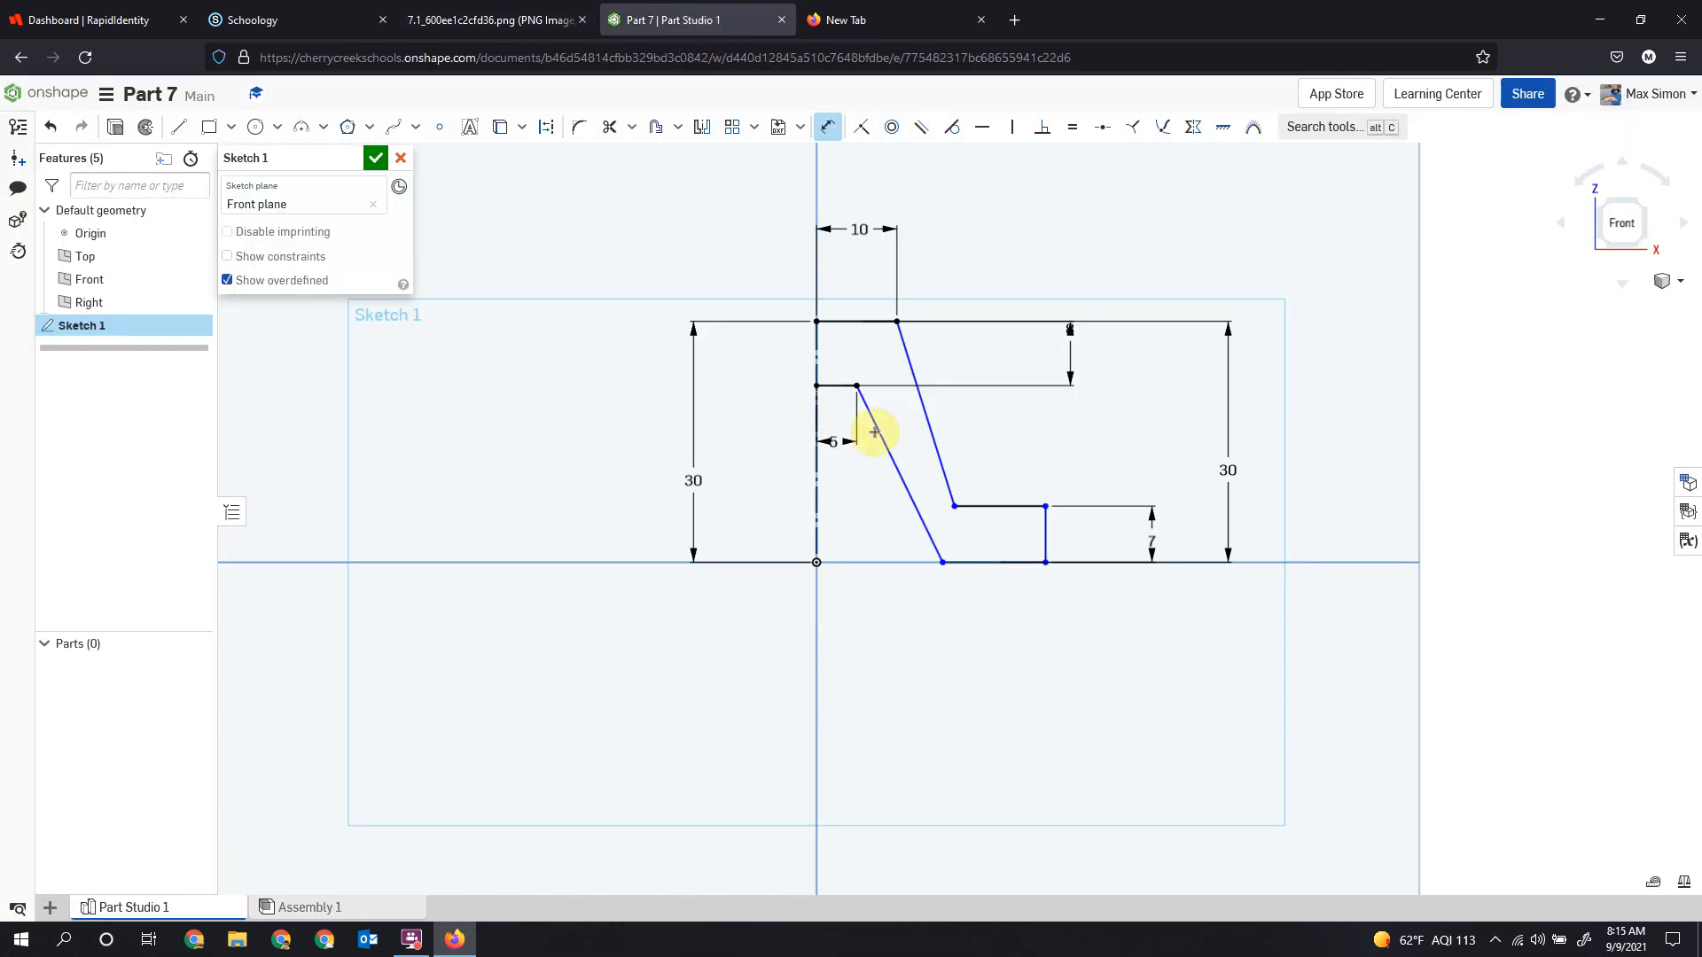
pyautogui.click(945, 562)
pyautogui.click(816, 562)
pyautogui.click(864, 614)
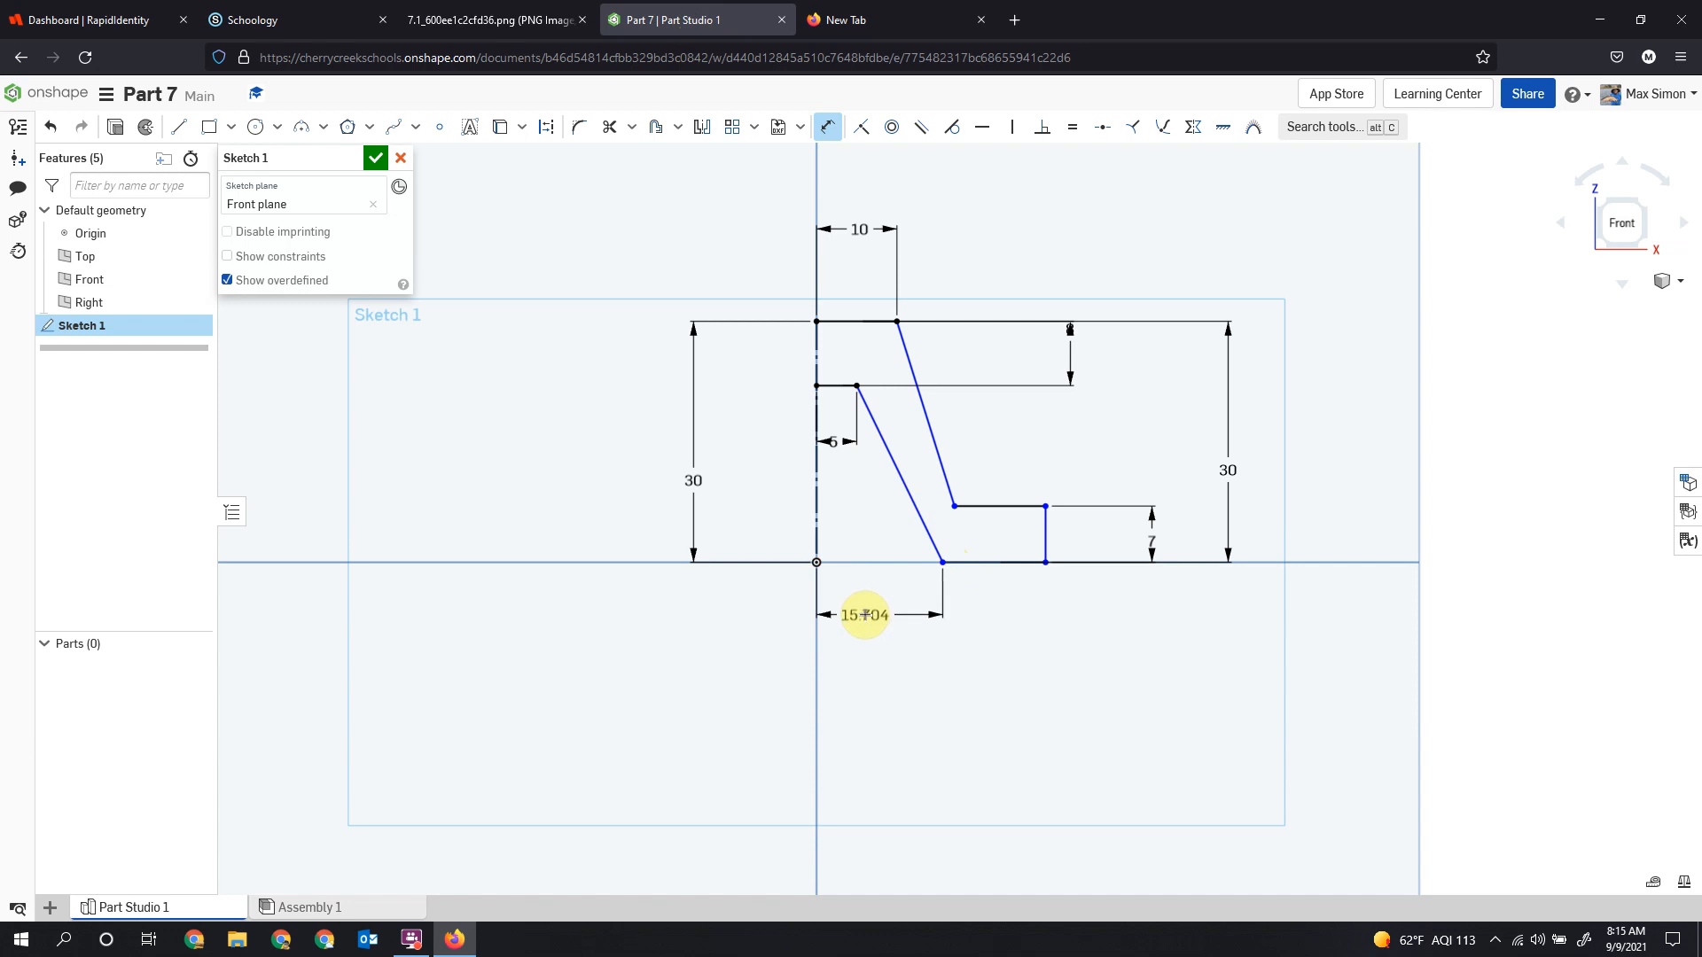
pyautogui.press('Return')
# Dimension the corner where the outer slope meets the foot's upper edge 15 mm horizontally from the origin.
pyautogui.click(955, 505)
pyautogui.click(816, 562)
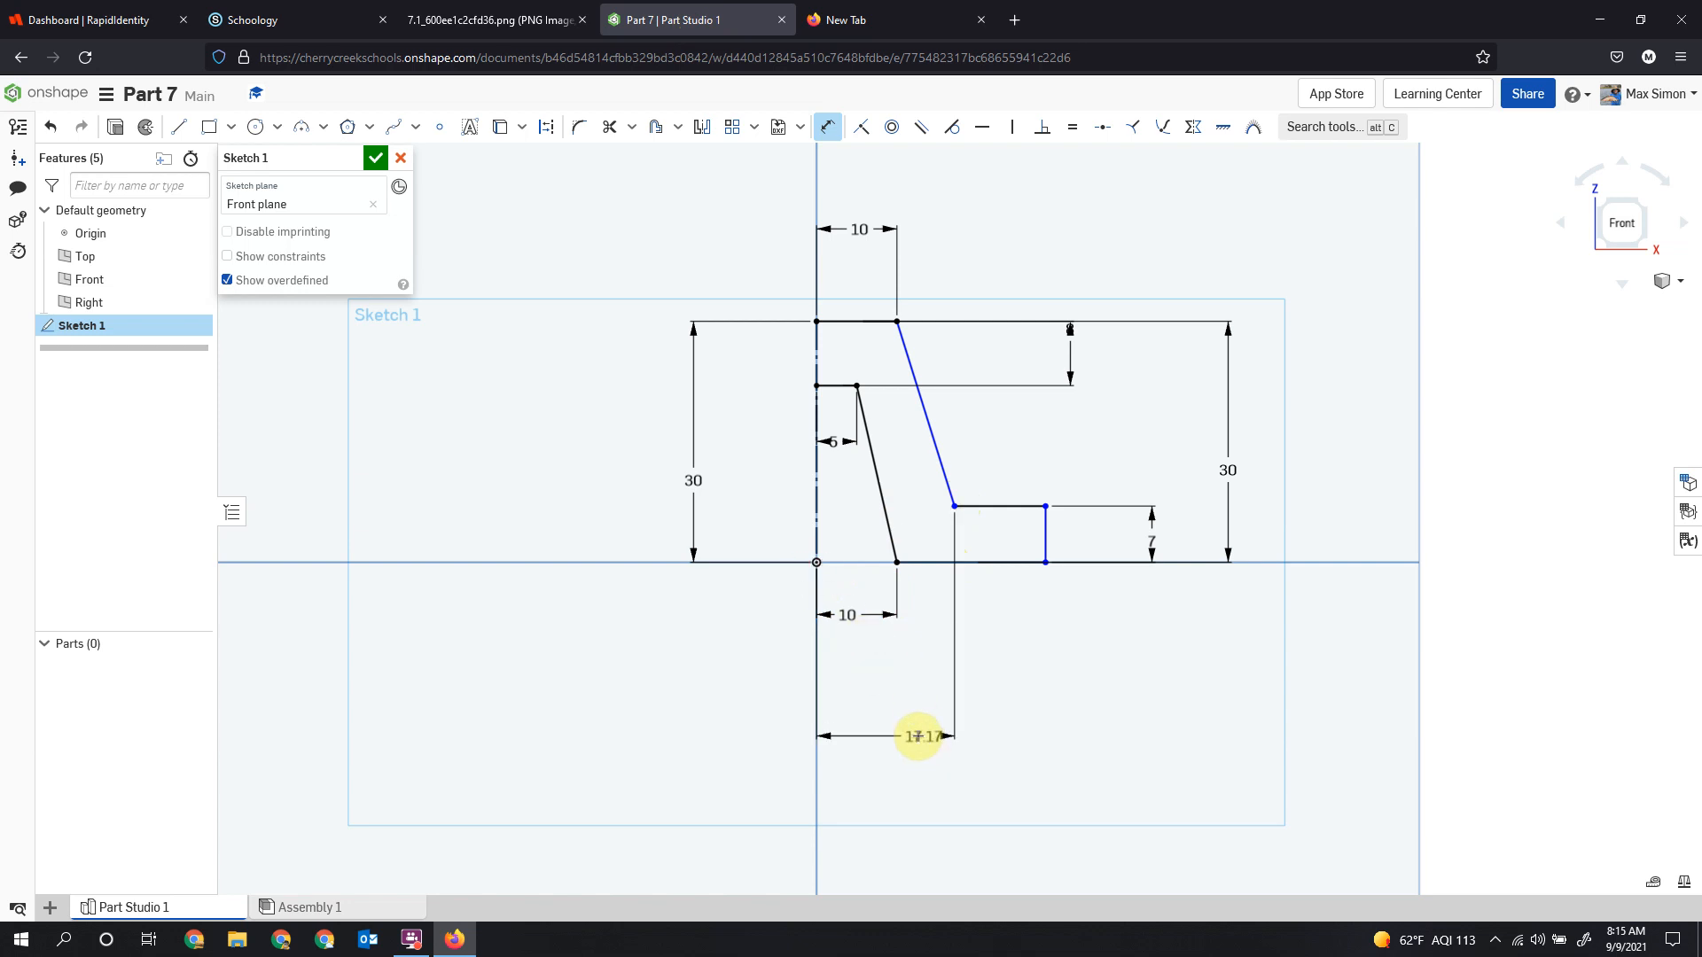
pyautogui.click(909, 650)
pyautogui.write('15')
pyautogui.press('Return')
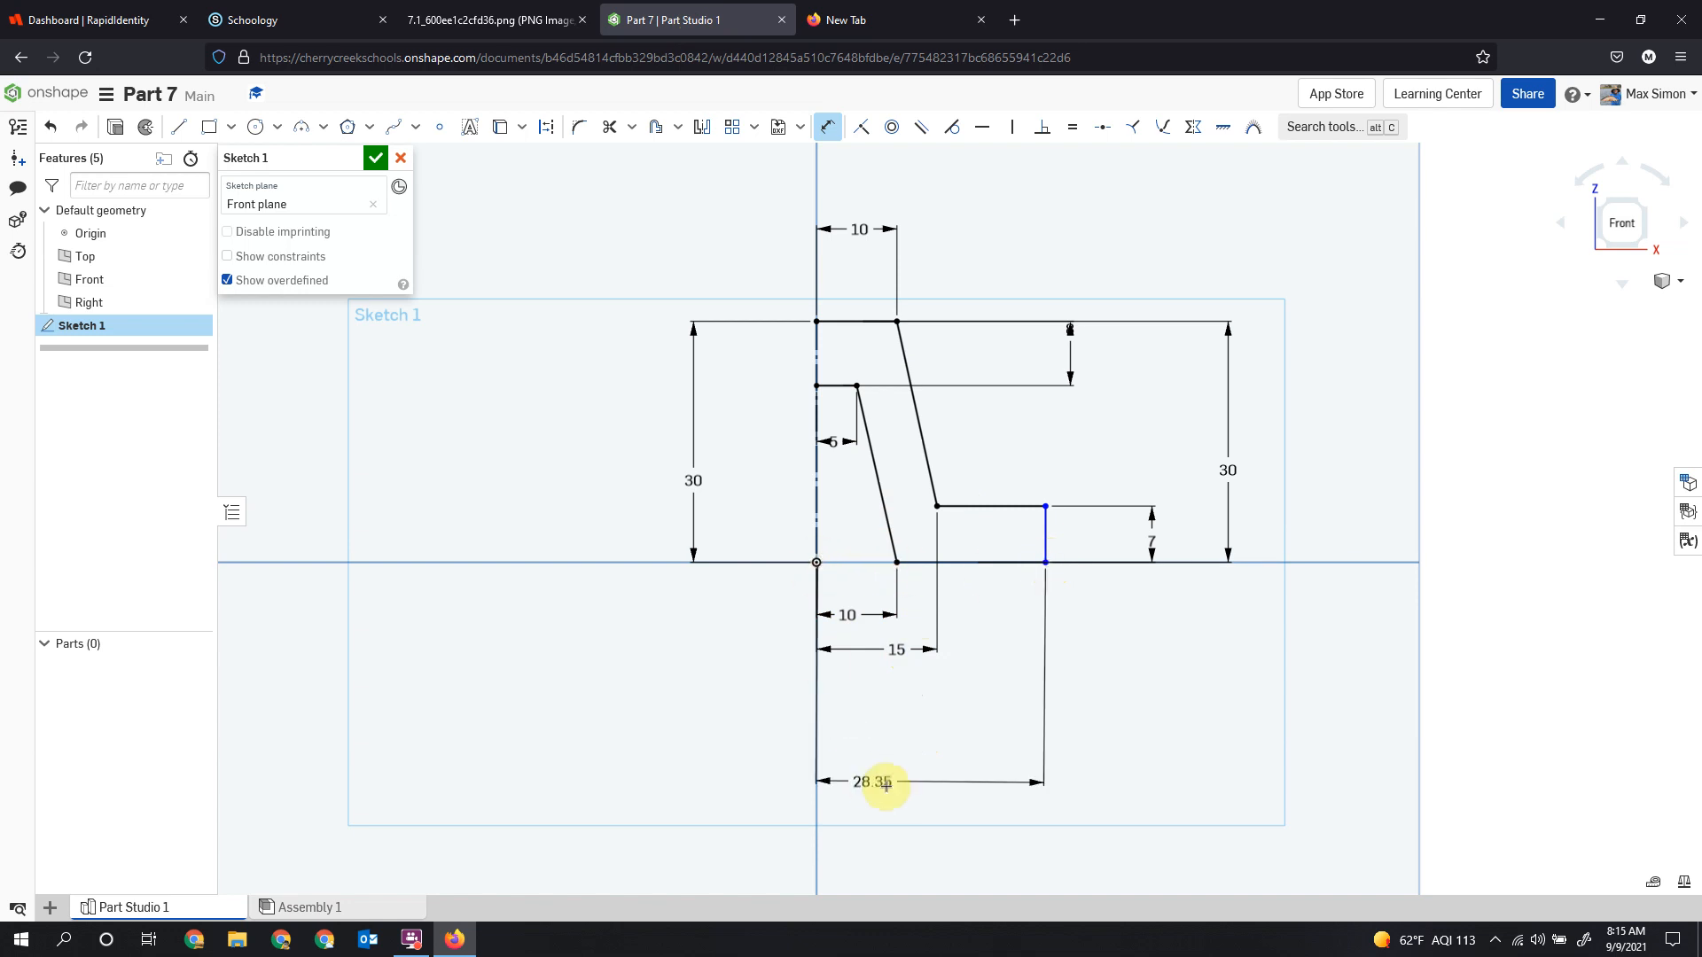
# Dimension the foot's outer end 25 mm horizontally from the origin.
pyautogui.click(917, 727)
pyautogui.write('25')
pyautogui.press('Return')
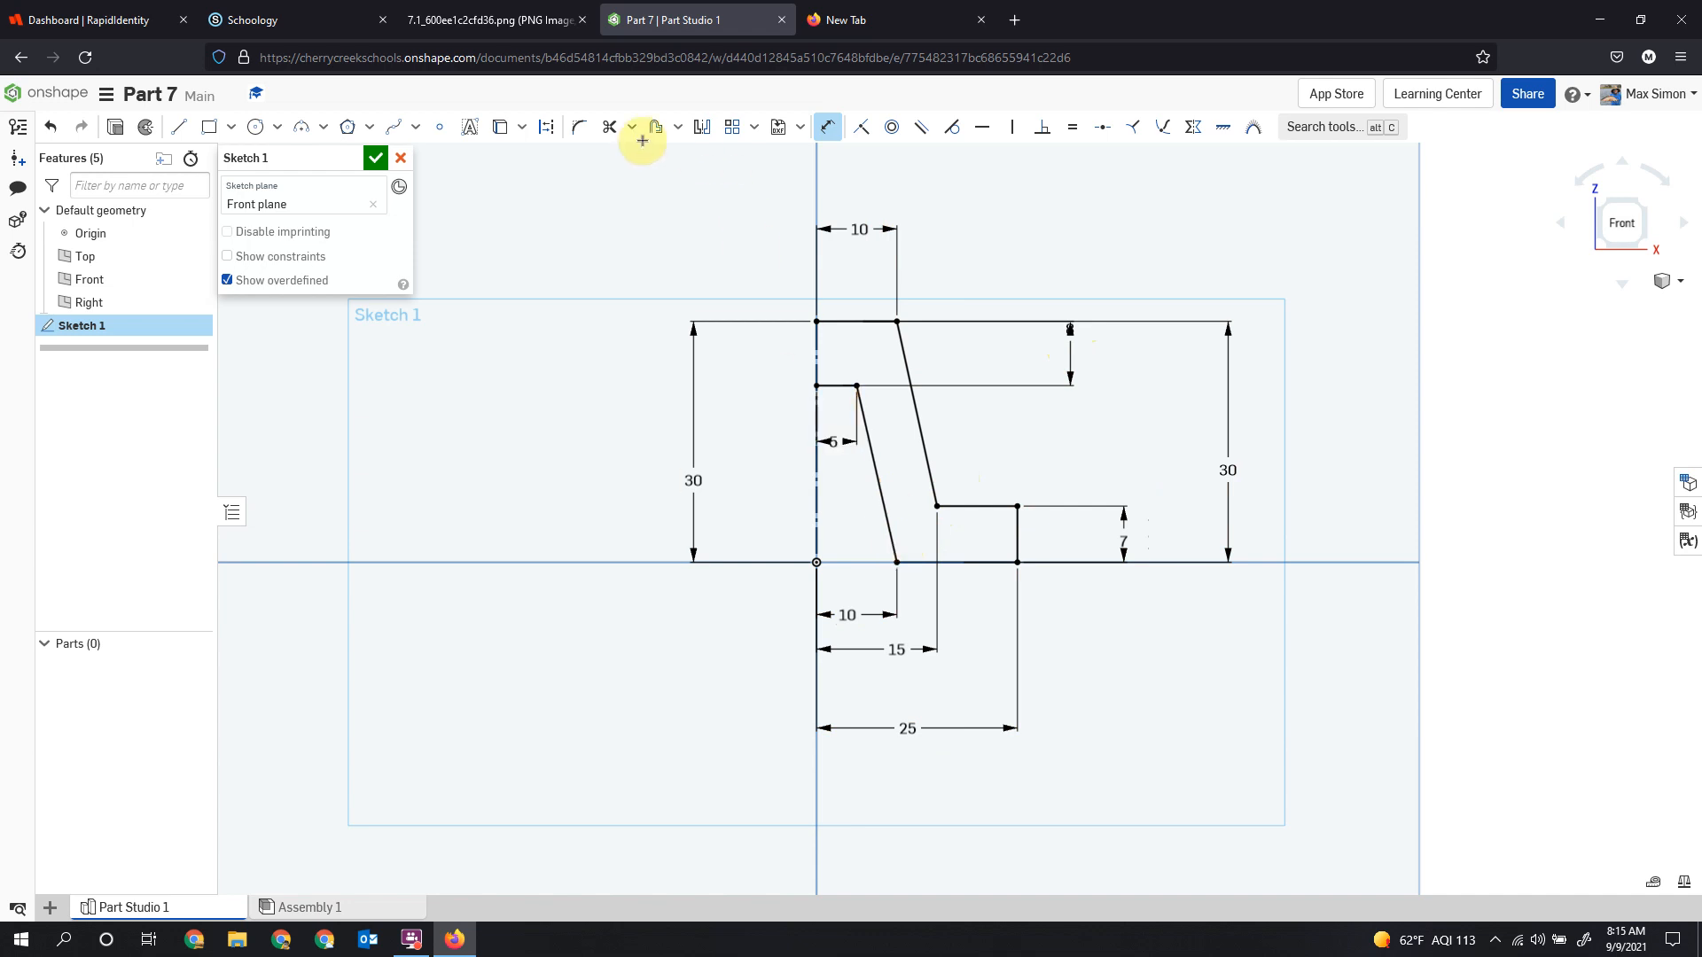
# Compare the profile's dimensions with the reference drawing and finish the sketch.
pyautogui.click(493, 32)
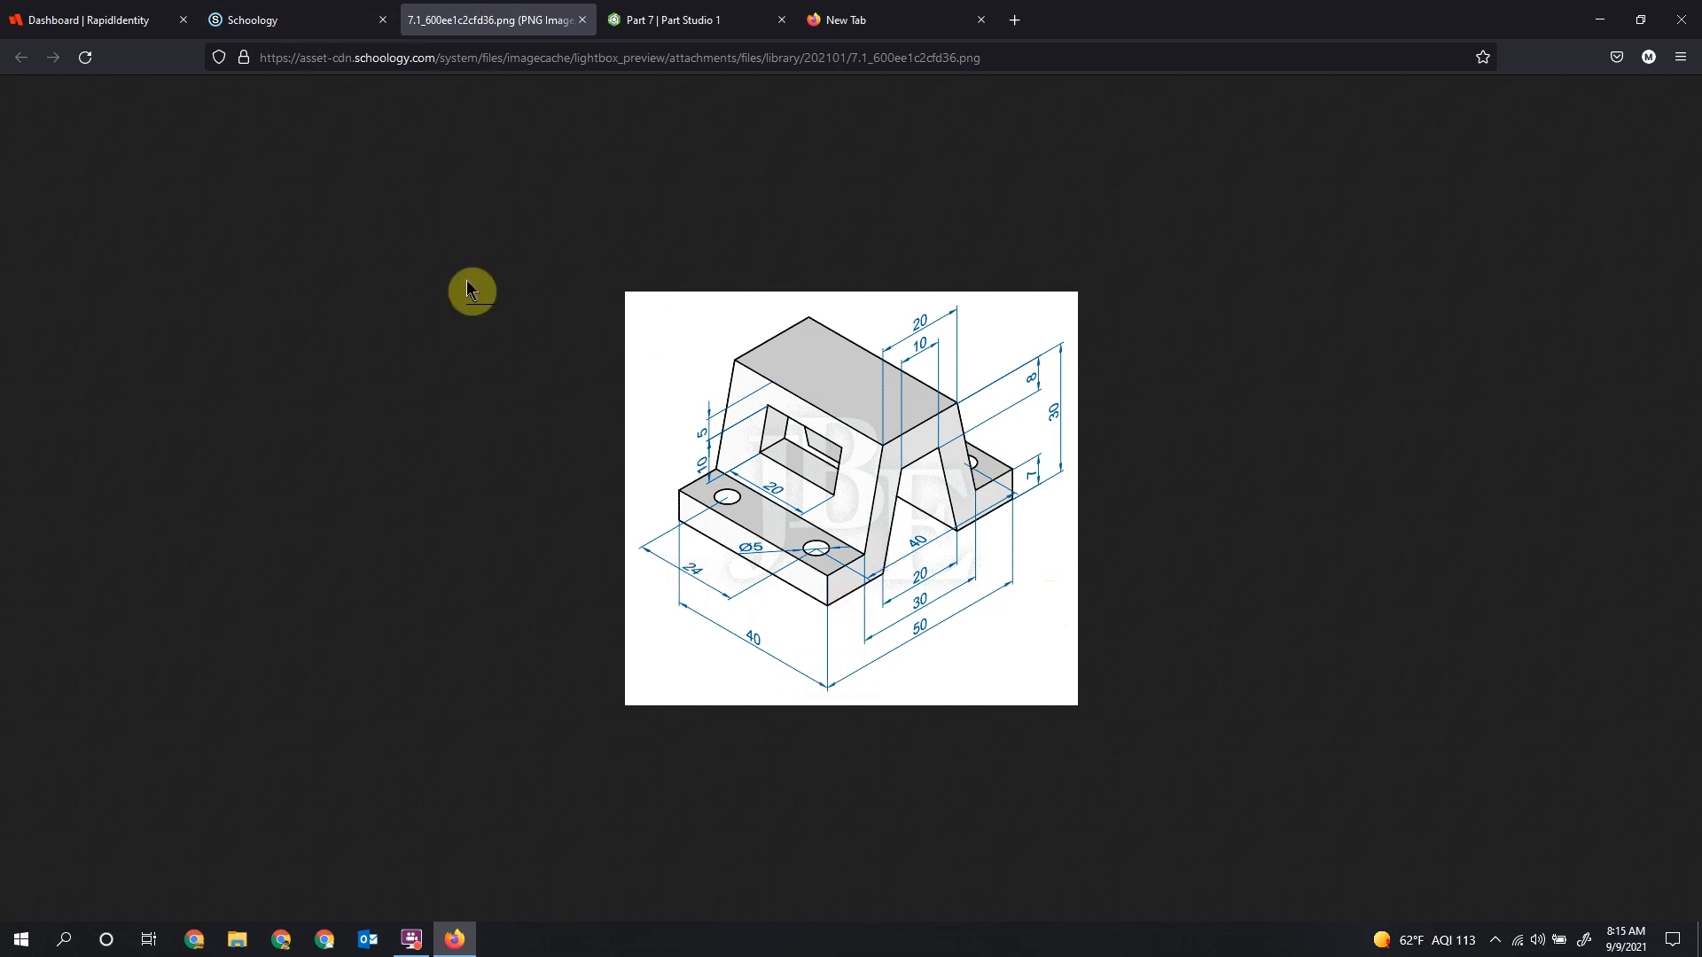
pyautogui.click(651, 24)
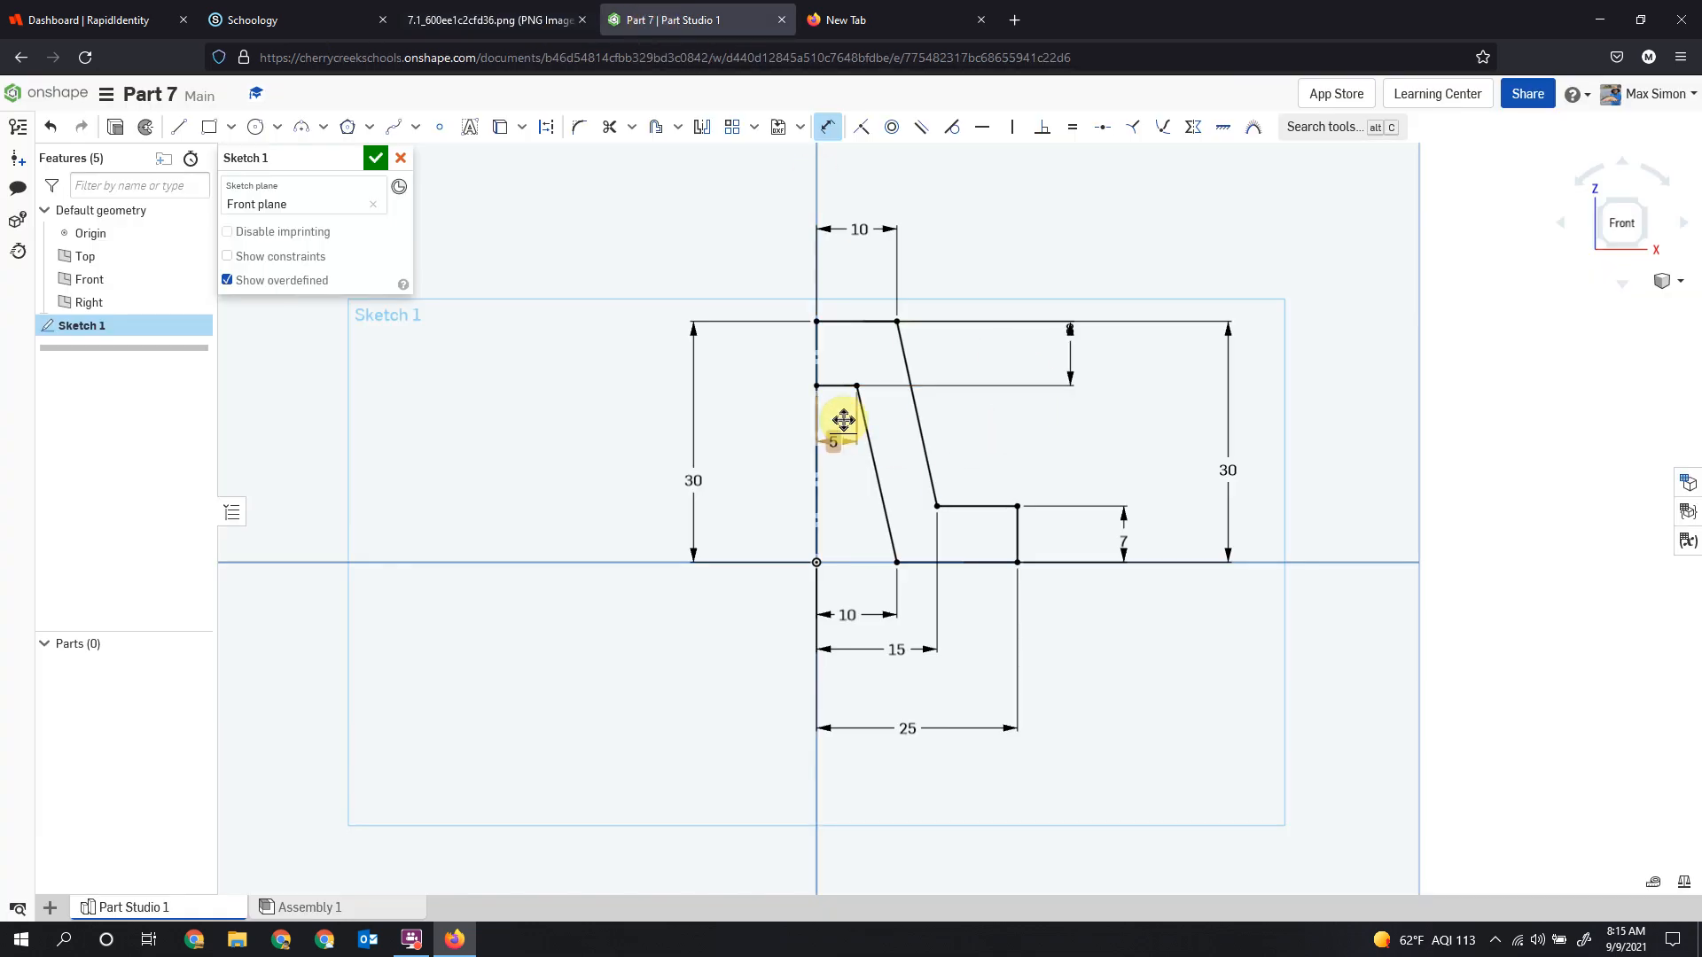
pyautogui.click(494, 19)
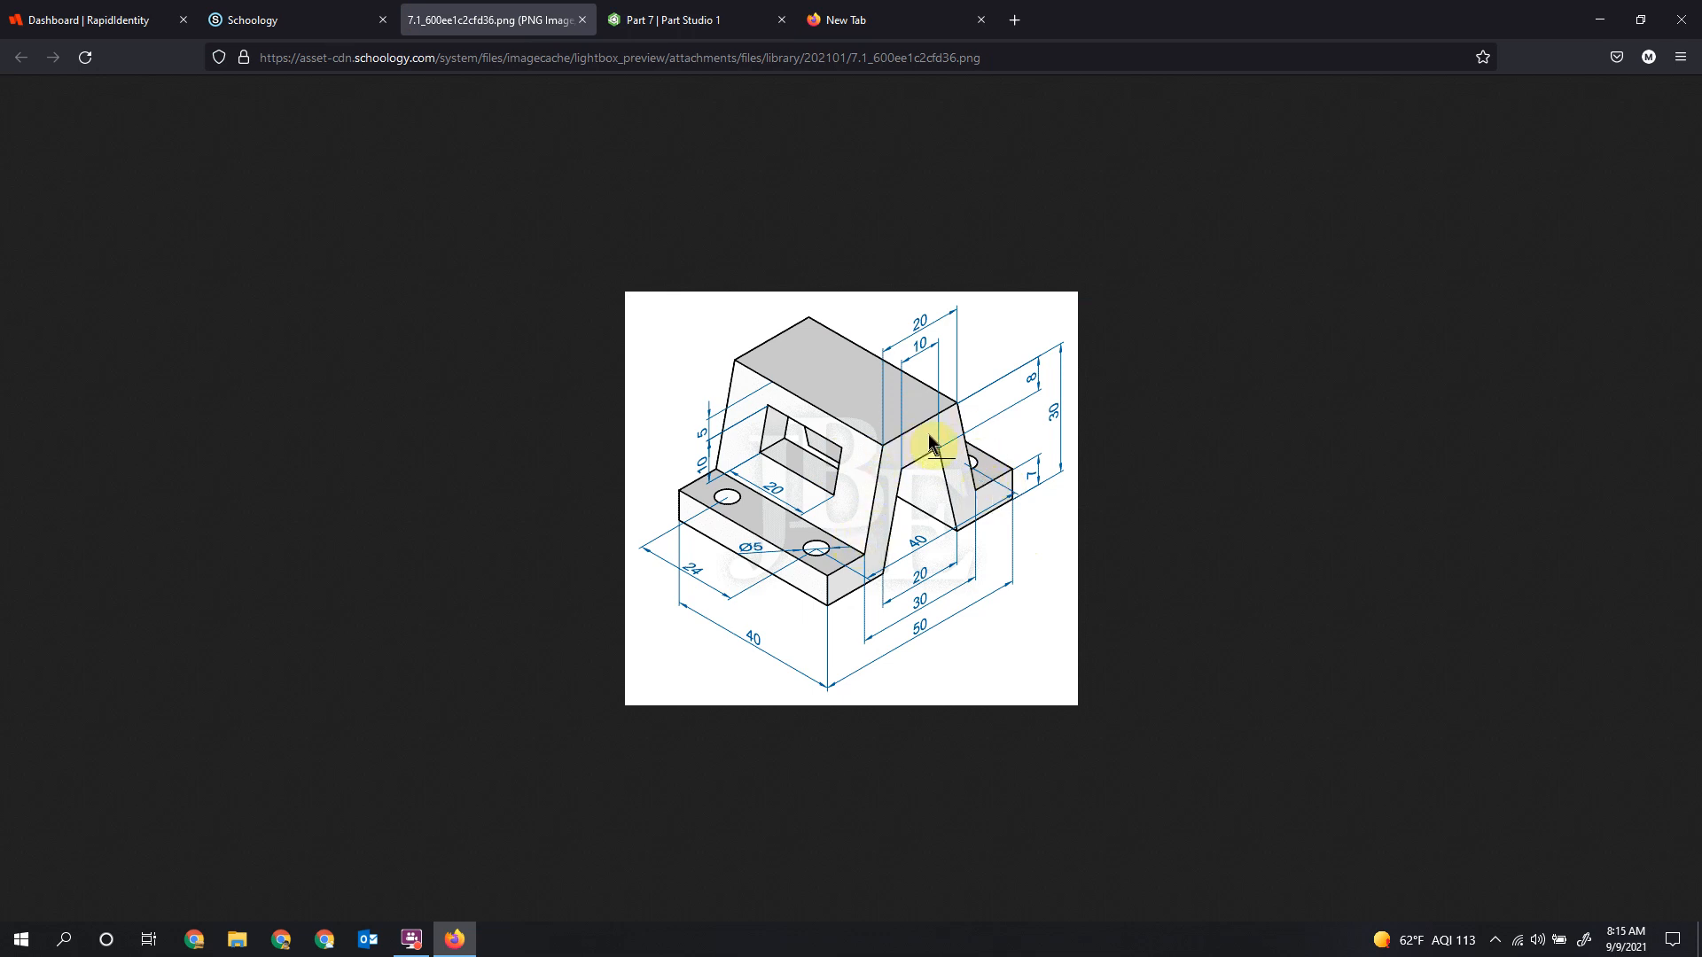
pyautogui.click(665, 21)
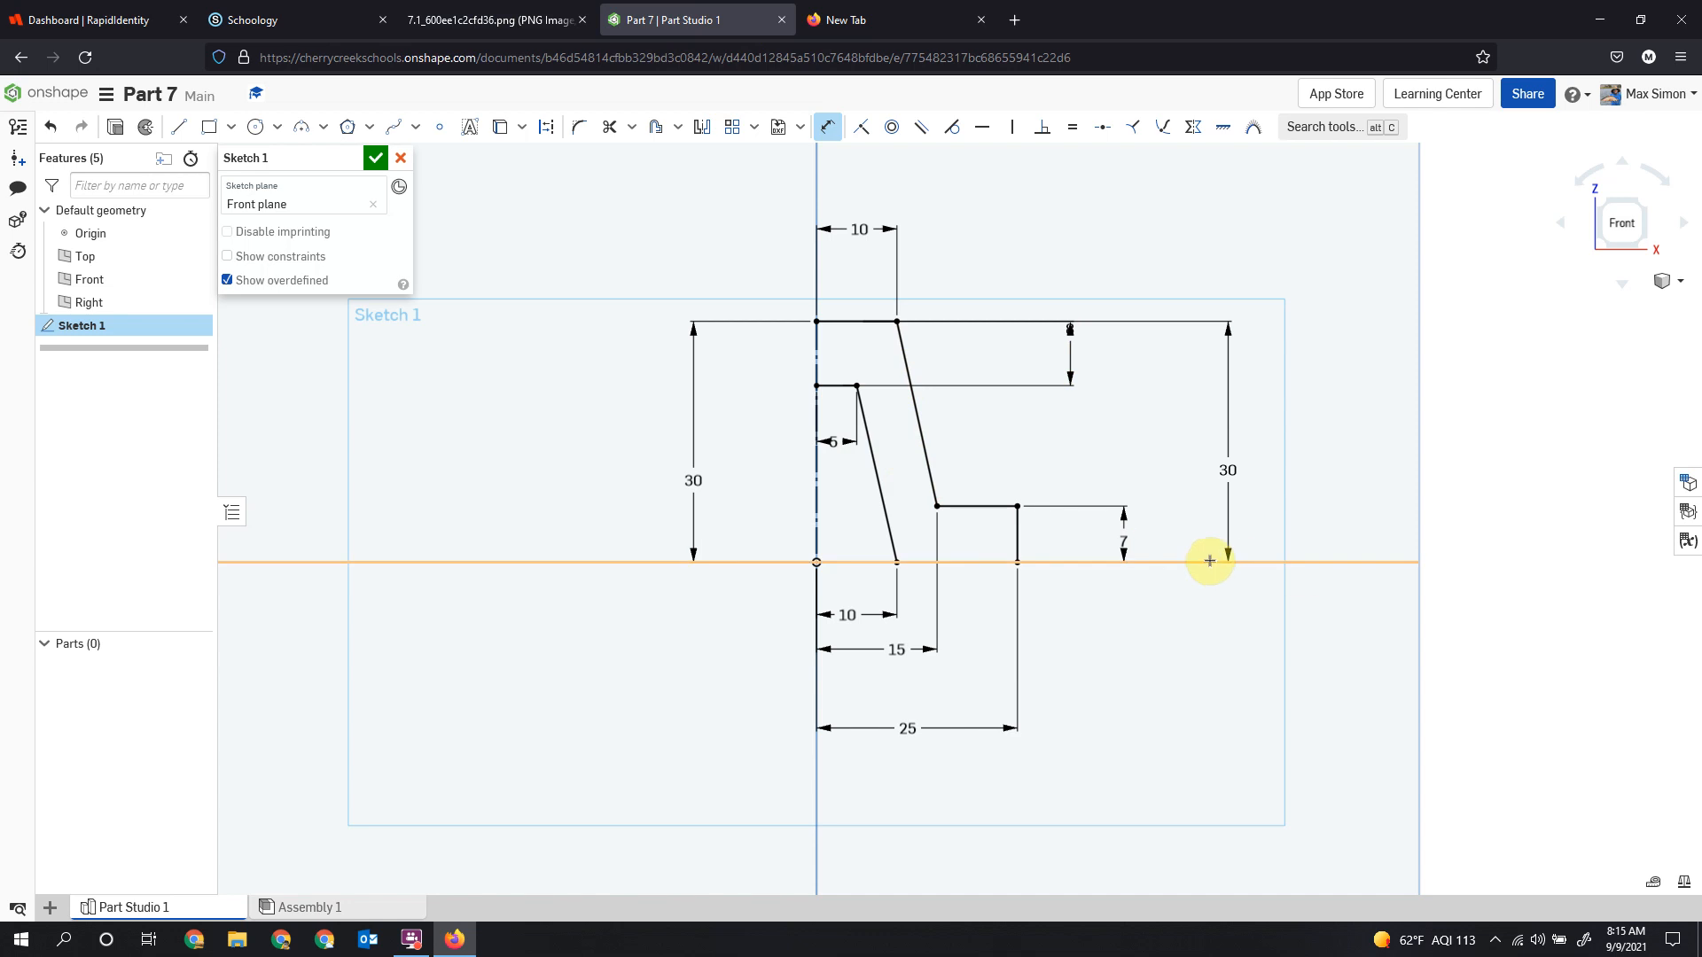
pyautogui.click(375, 159)
pyautogui.click(82, 335)
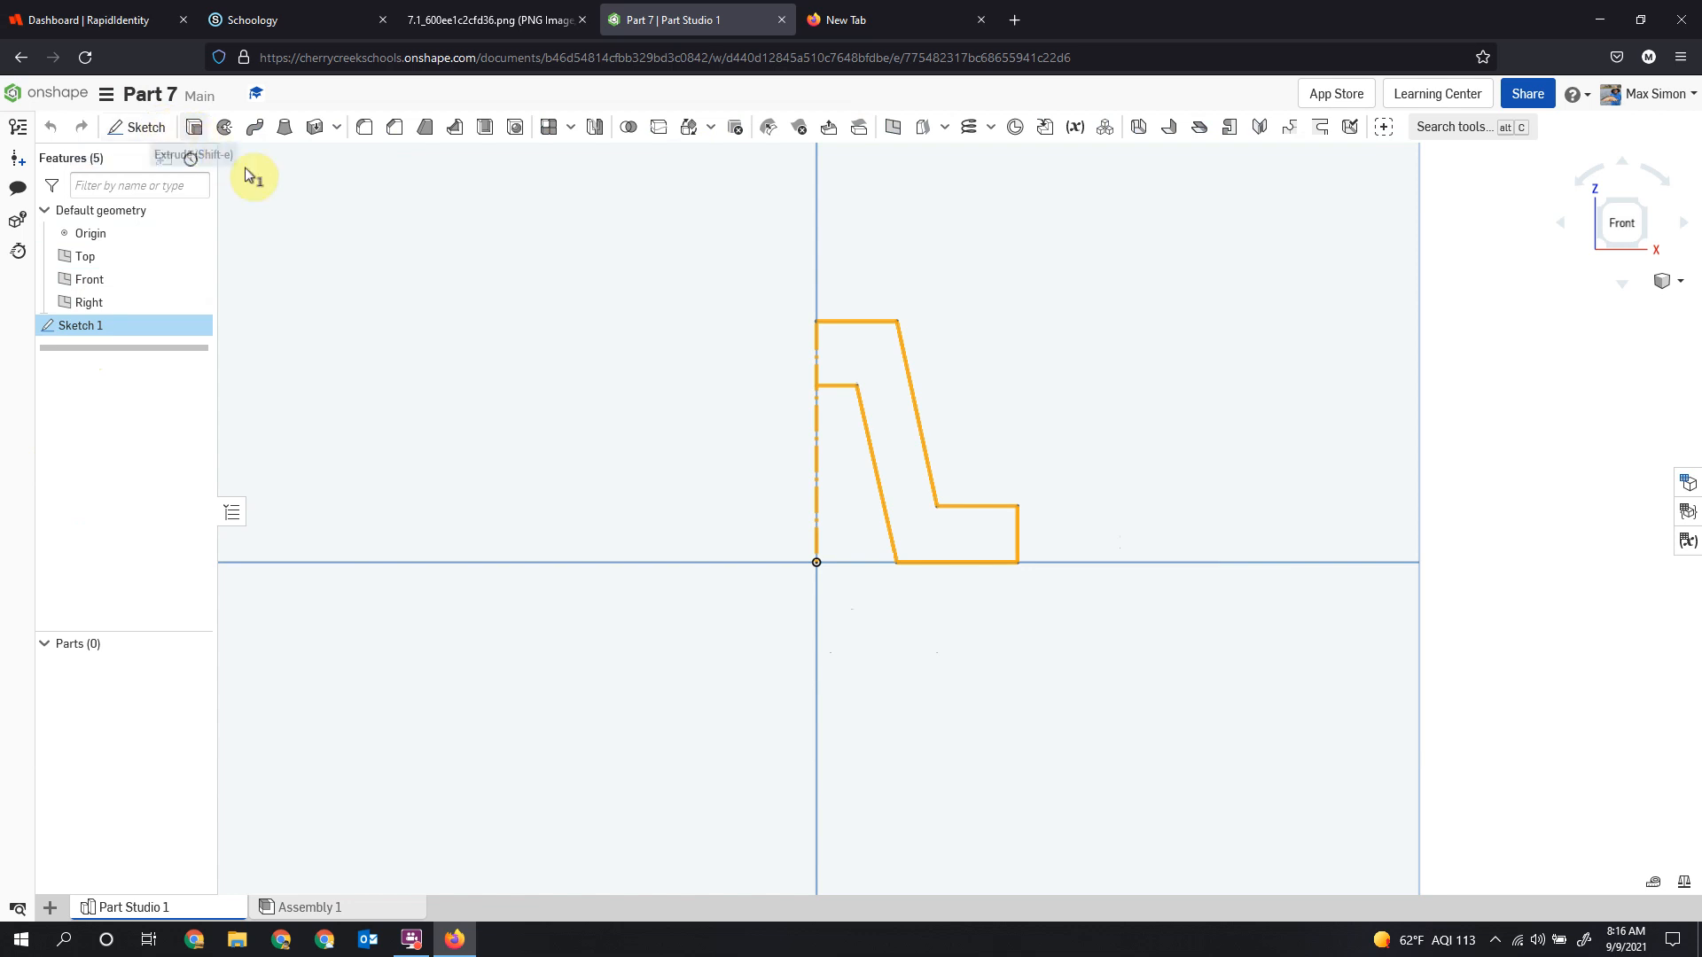
pyautogui.click(194, 127)
pyautogui.click(305, 284)
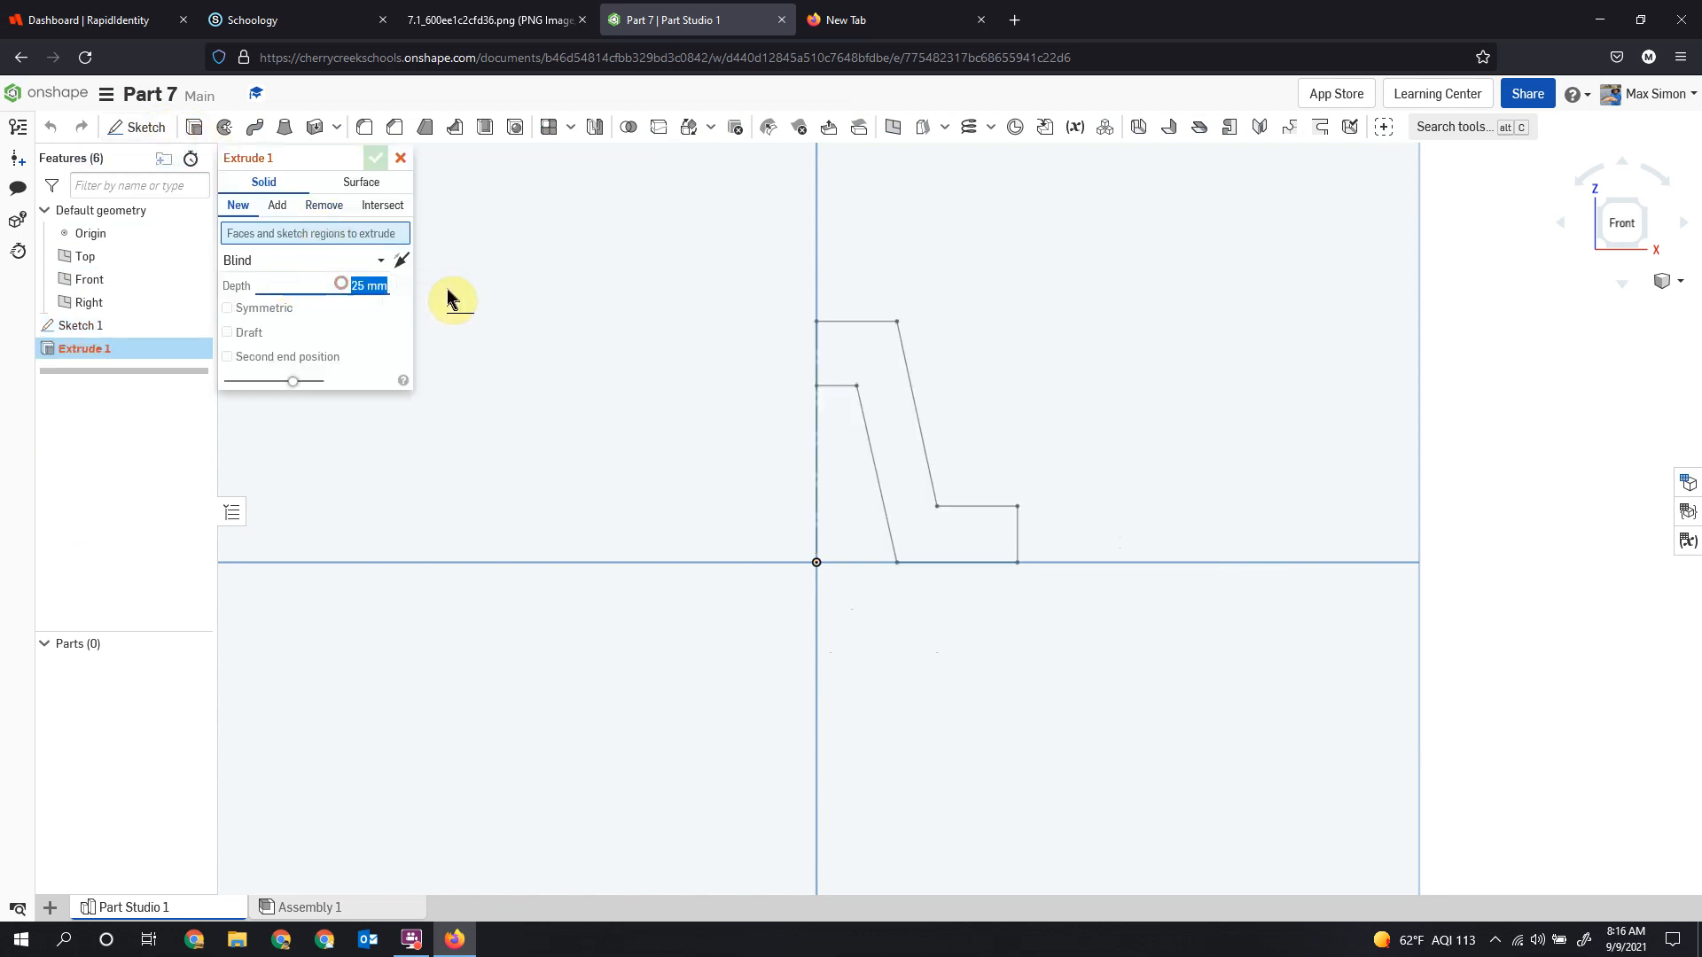
pyautogui.click(882, 414)
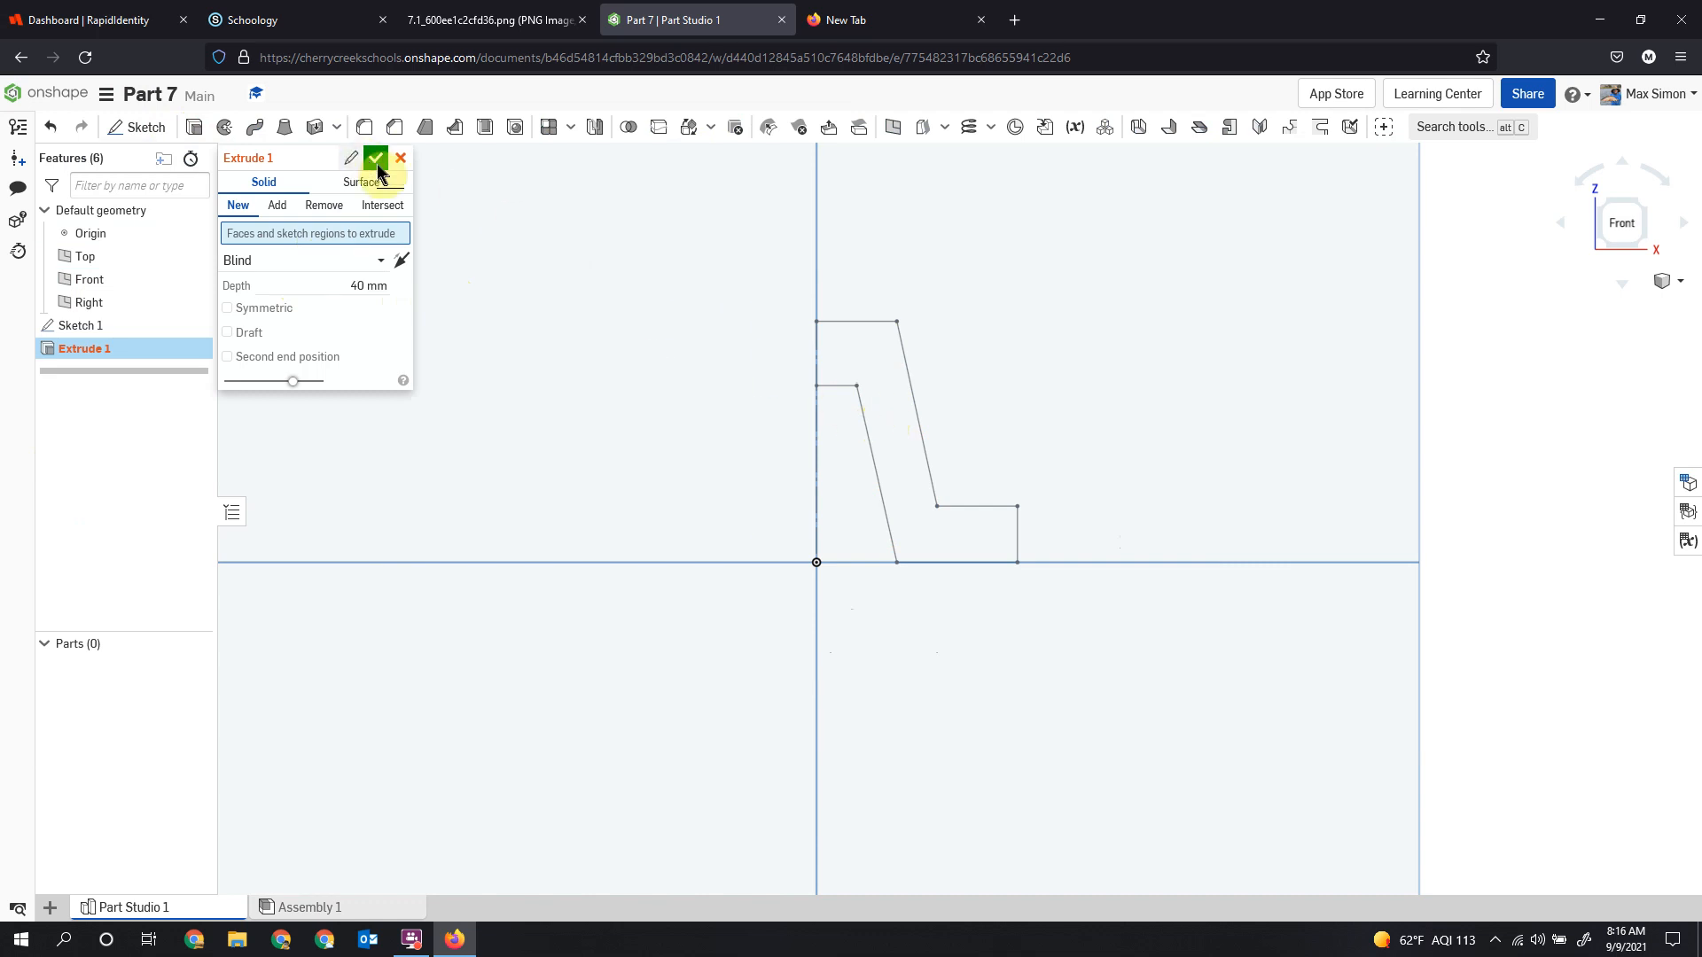
pyautogui.click(401, 159)
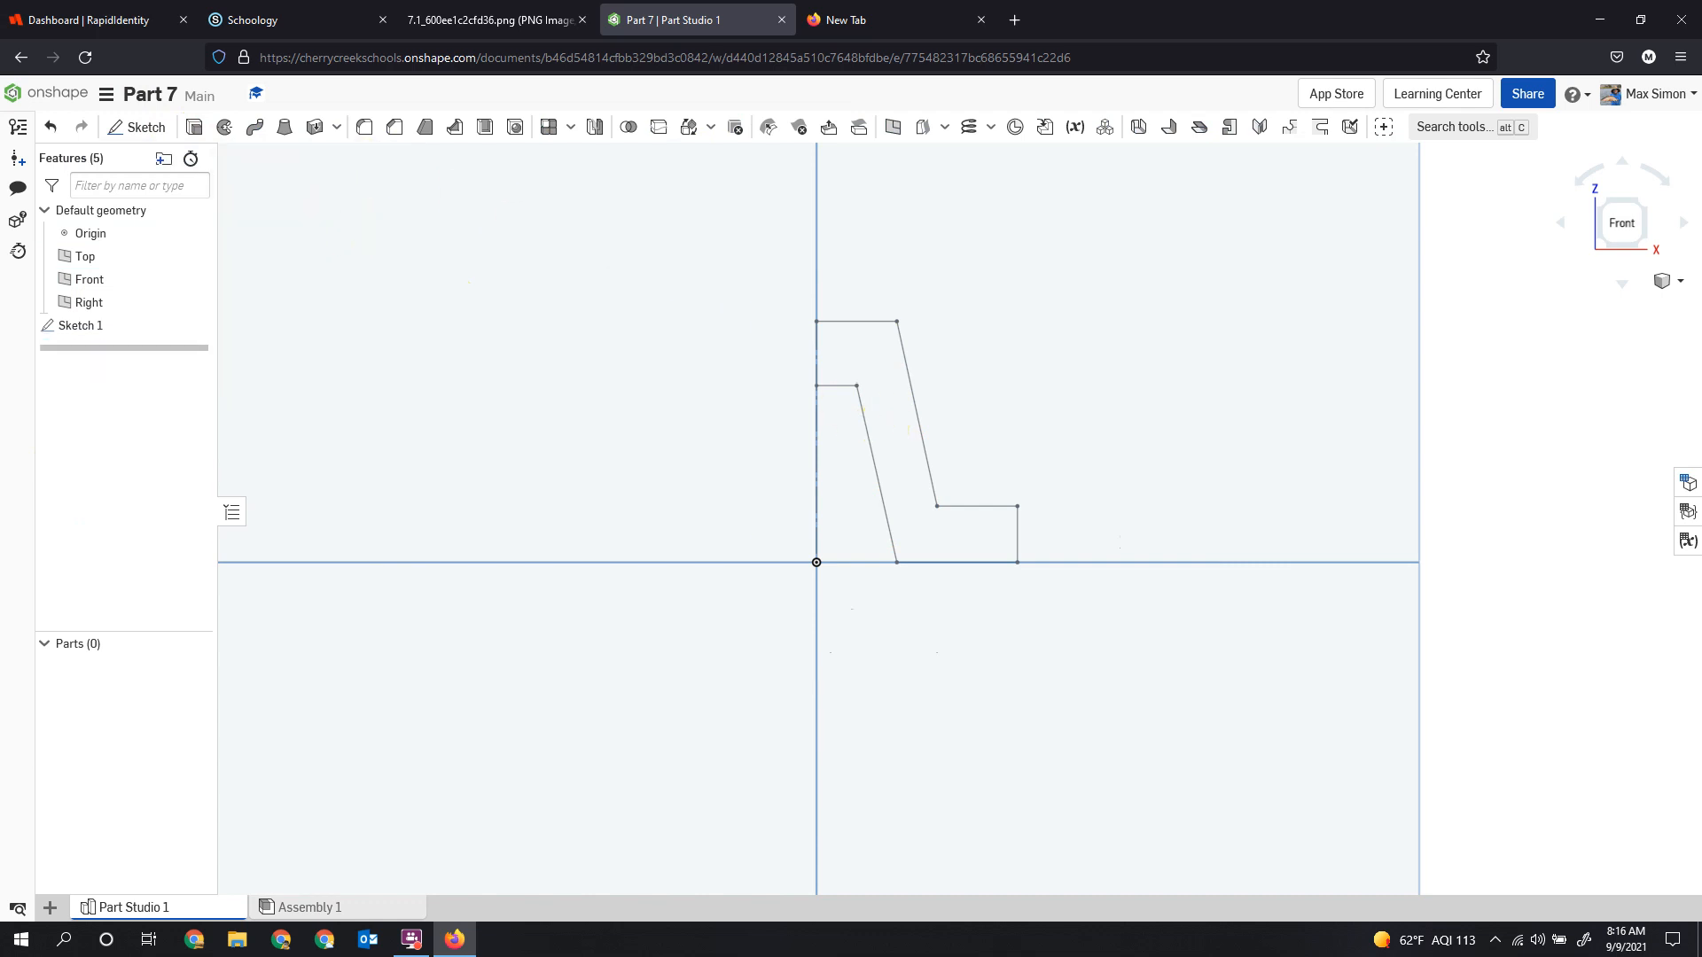
# Reopen Sketch 1, close the profile with an 8 mm line on the centerline joining the two upper horizontal edges, and finish the sketch.
pyautogui.click(108, 326)
pyautogui.doubleClick(108, 326)
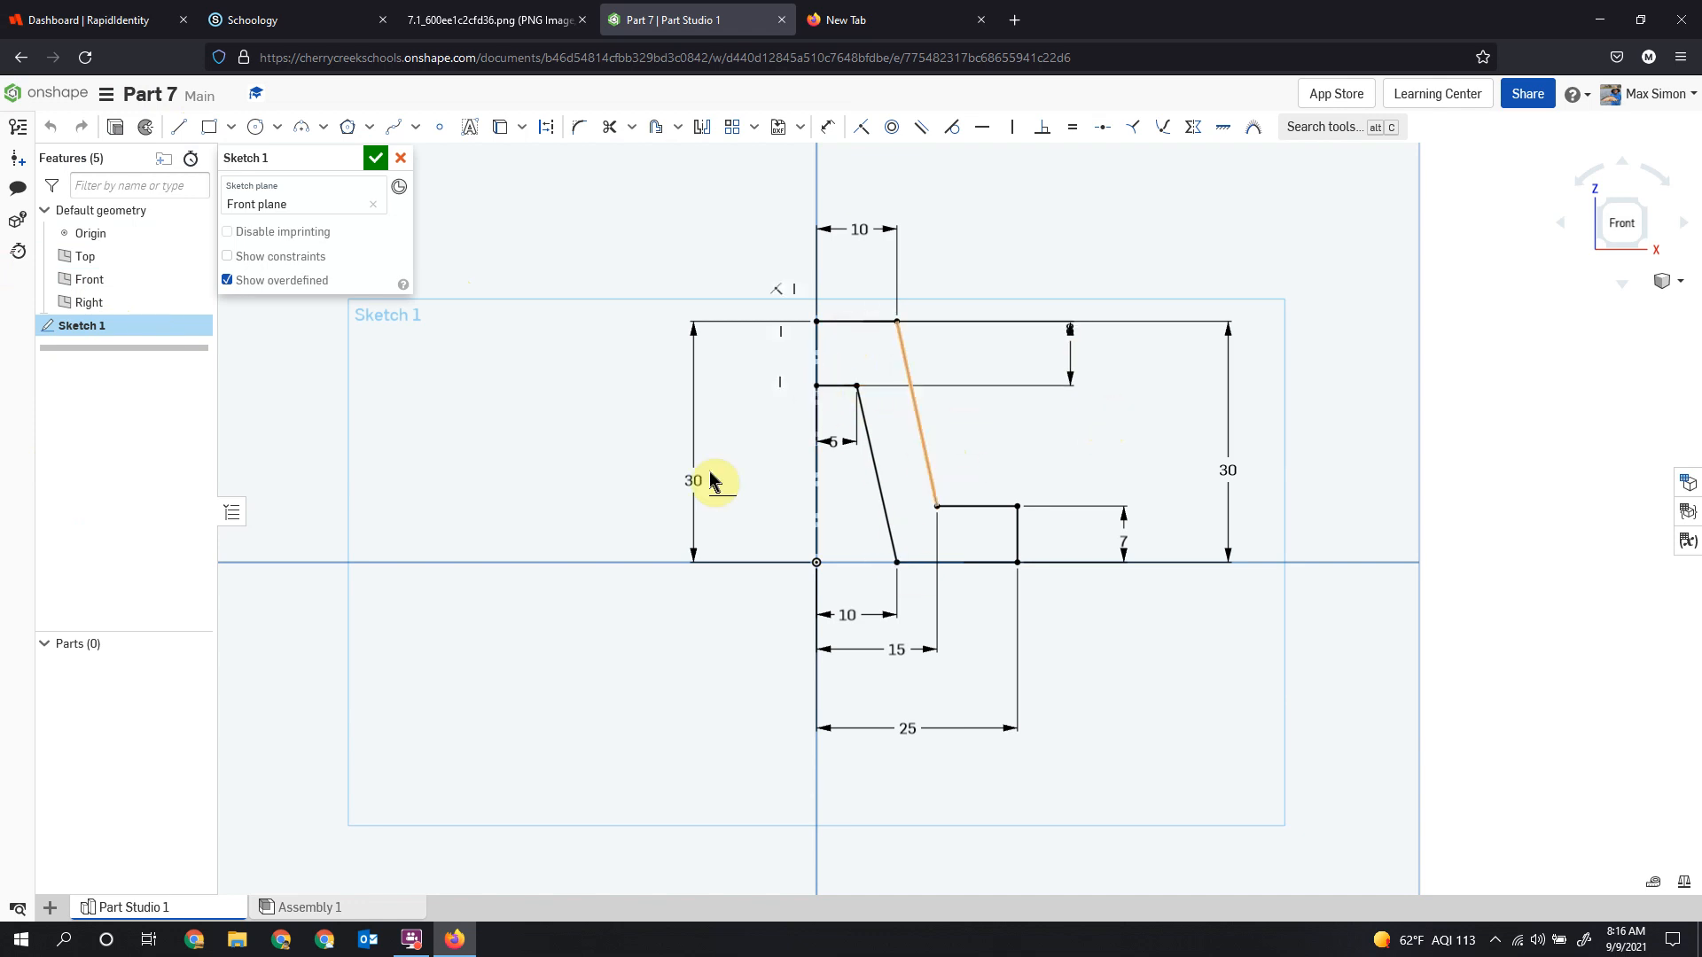
pyautogui.click(180, 132)
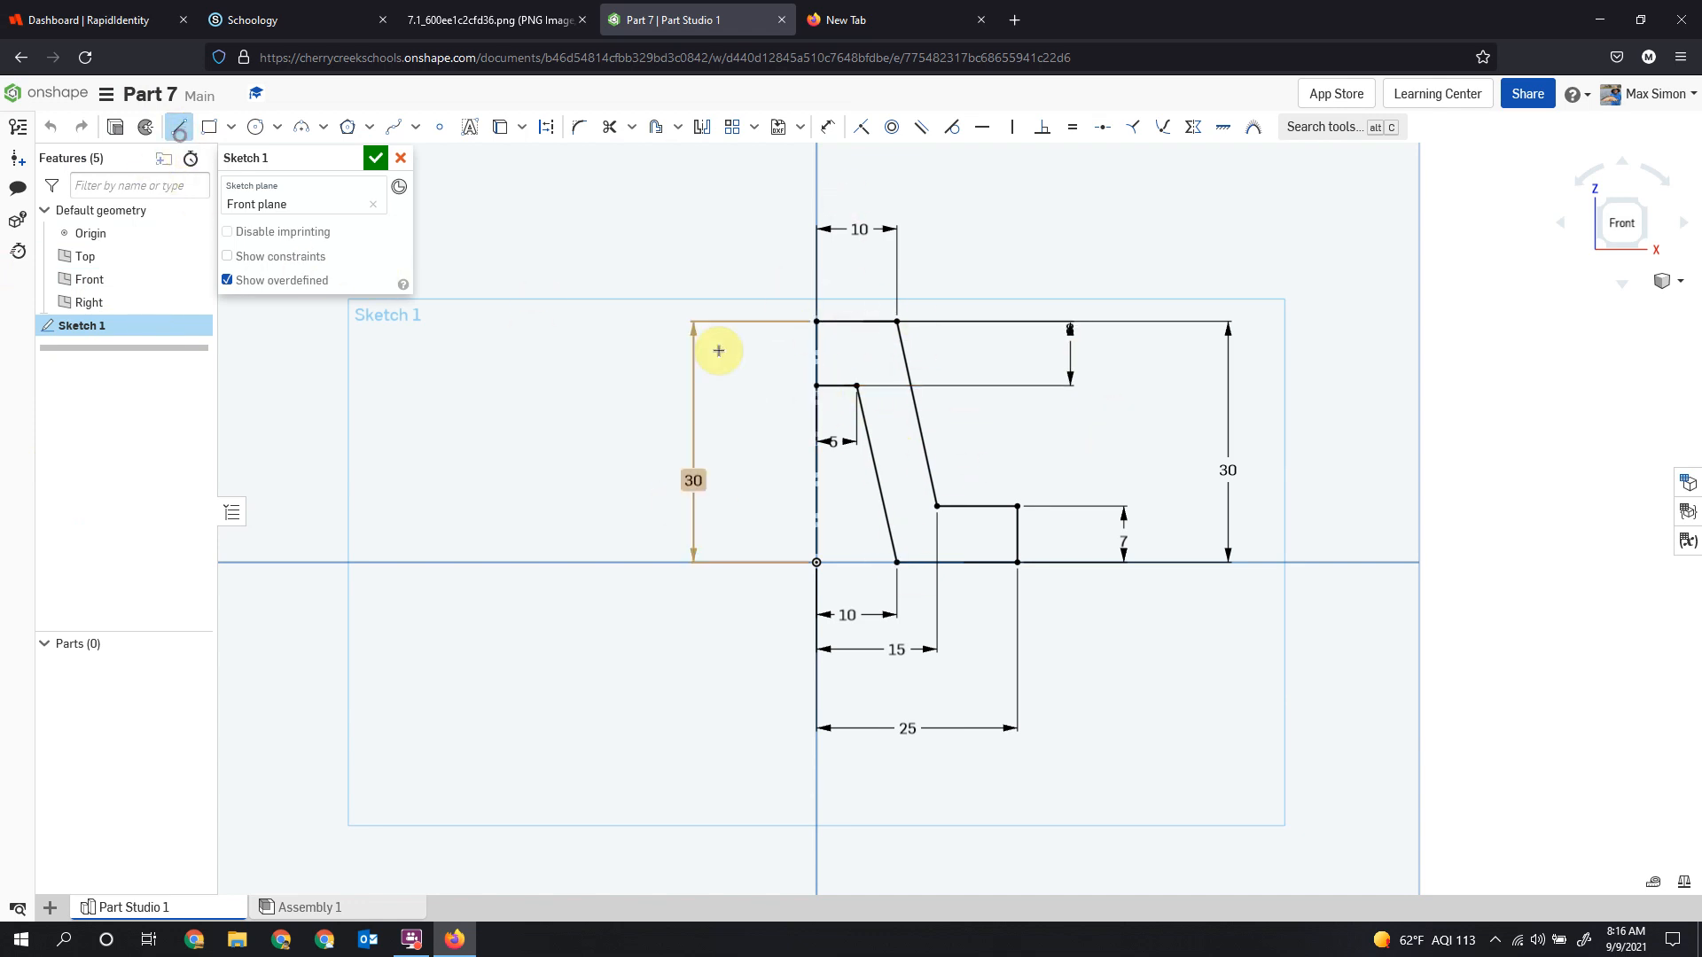
pyautogui.click(816, 322)
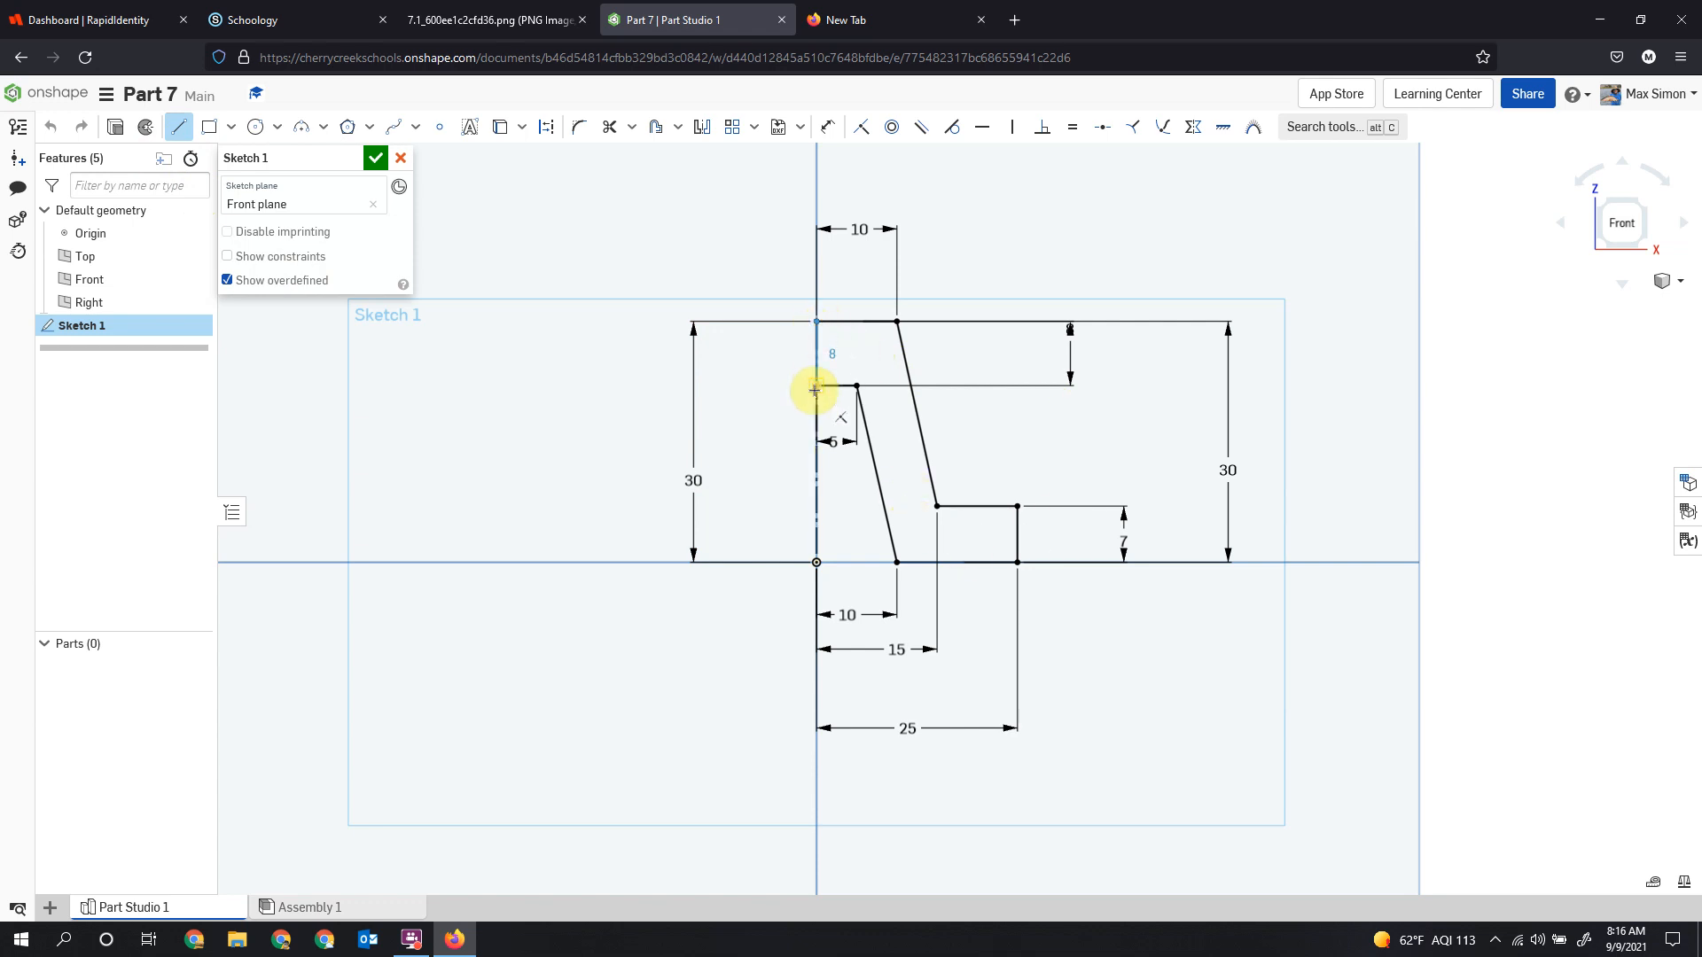
pyautogui.click(817, 387)
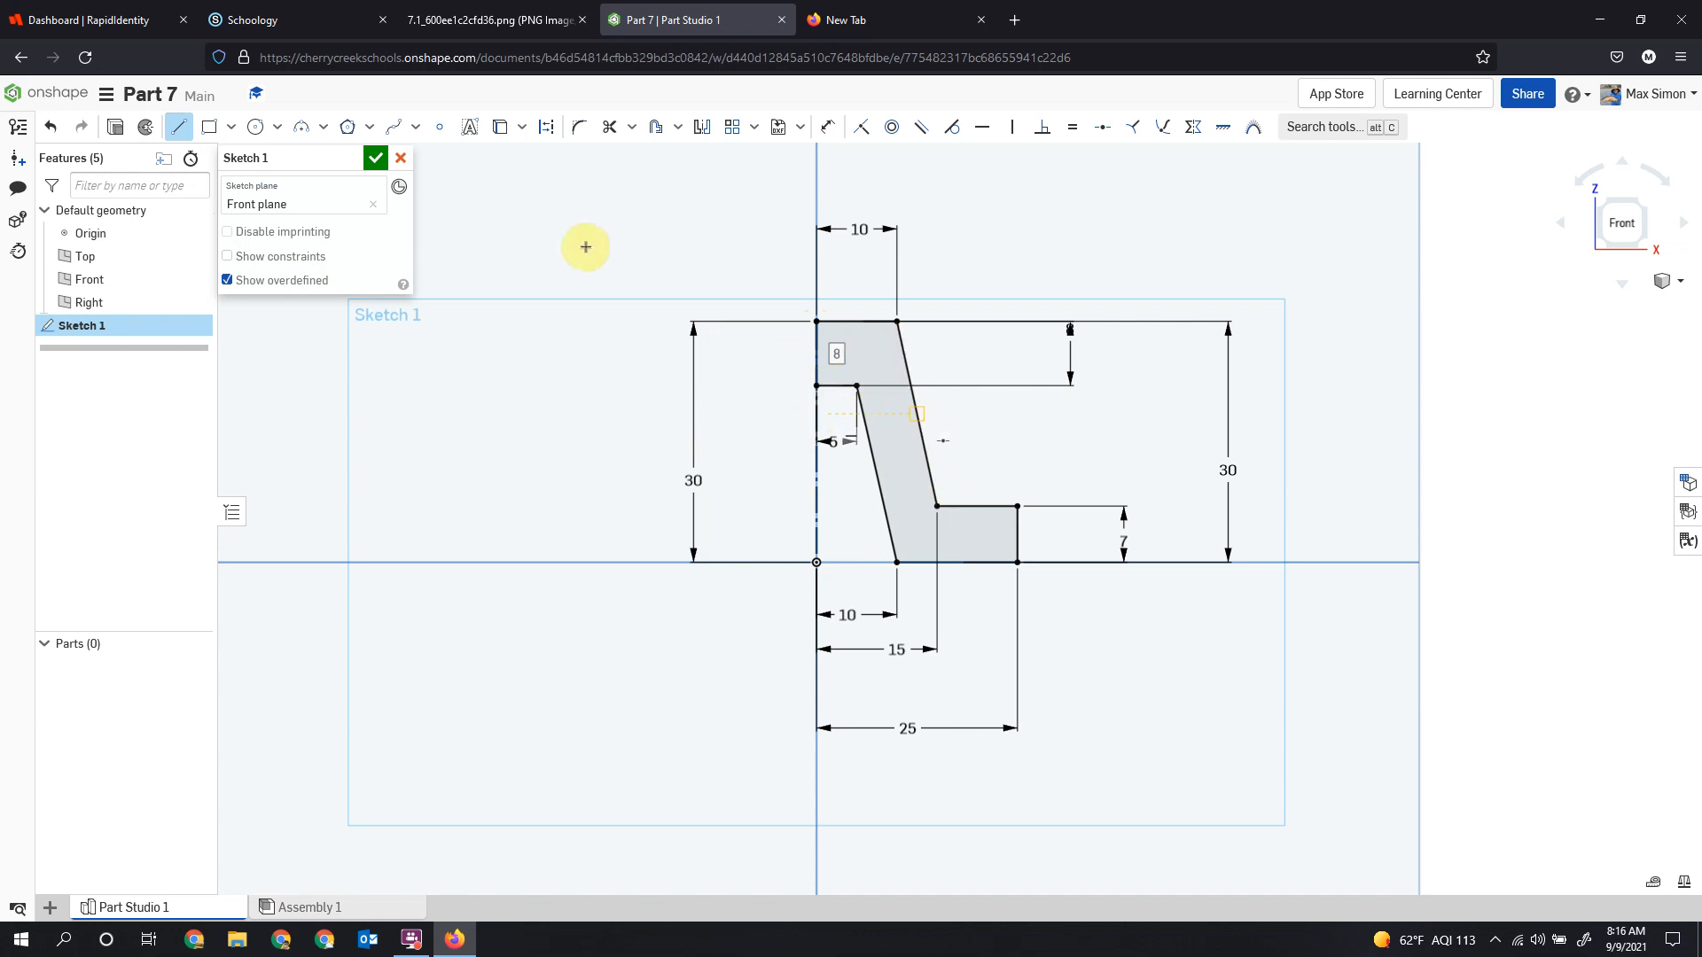
pyautogui.click(377, 160)
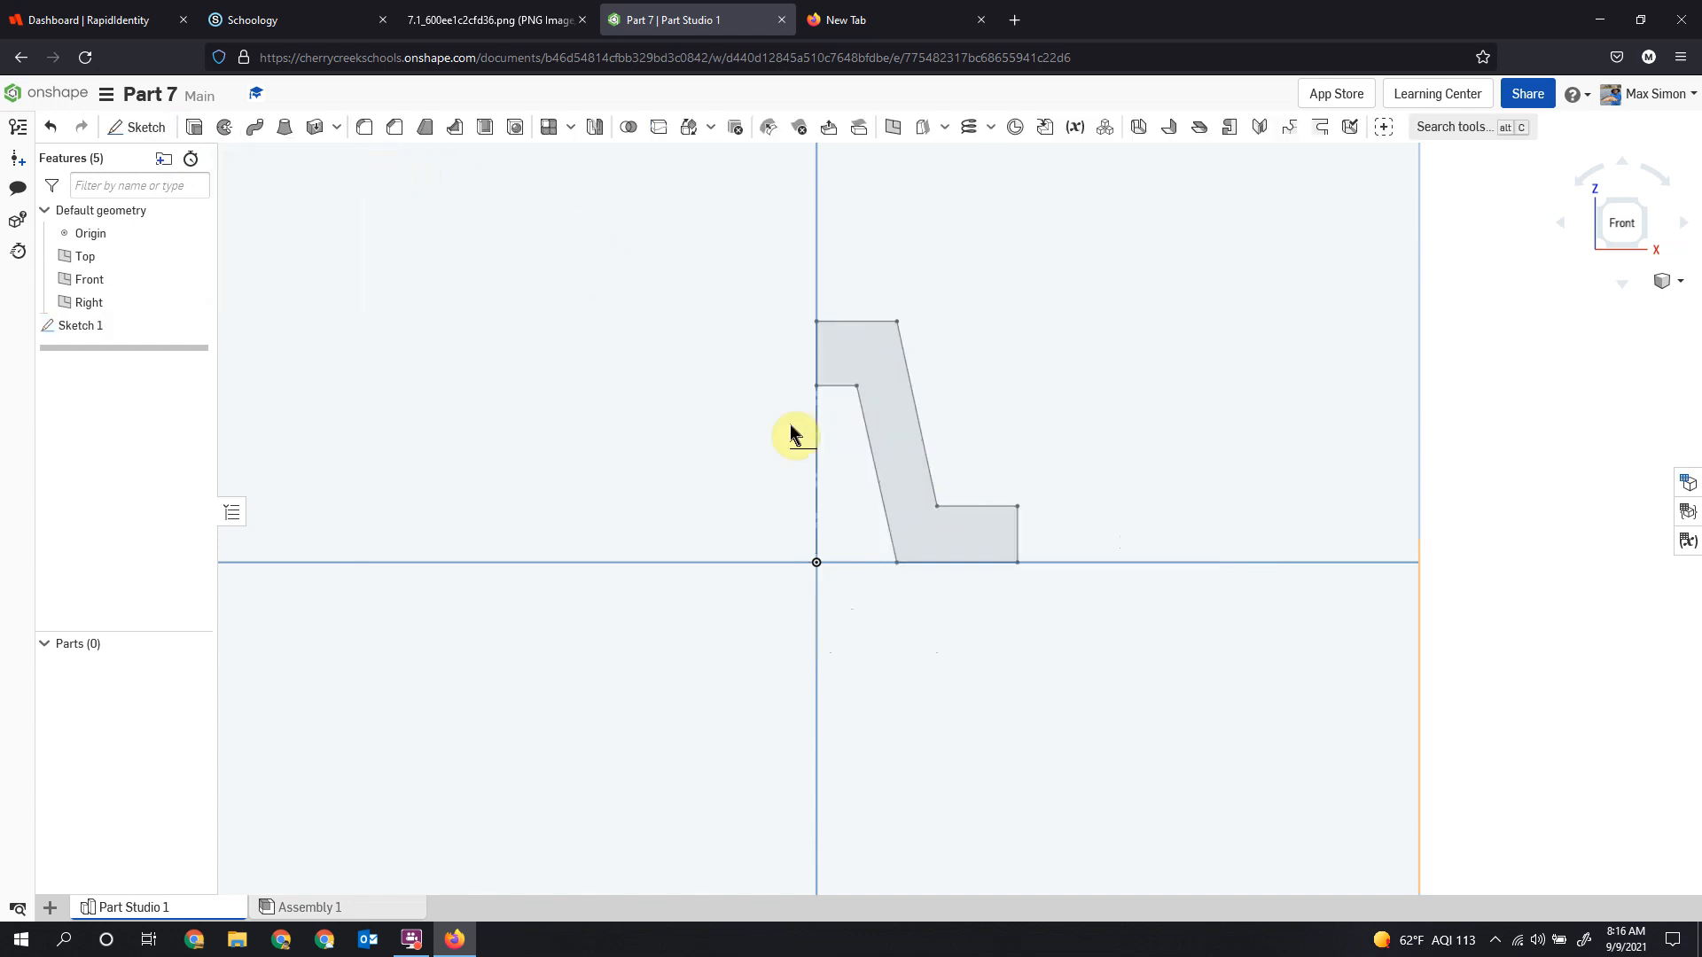
# Extrude the closed half profile as a new solid with a blind depth of 40 mm.
pyautogui.click(125, 324)
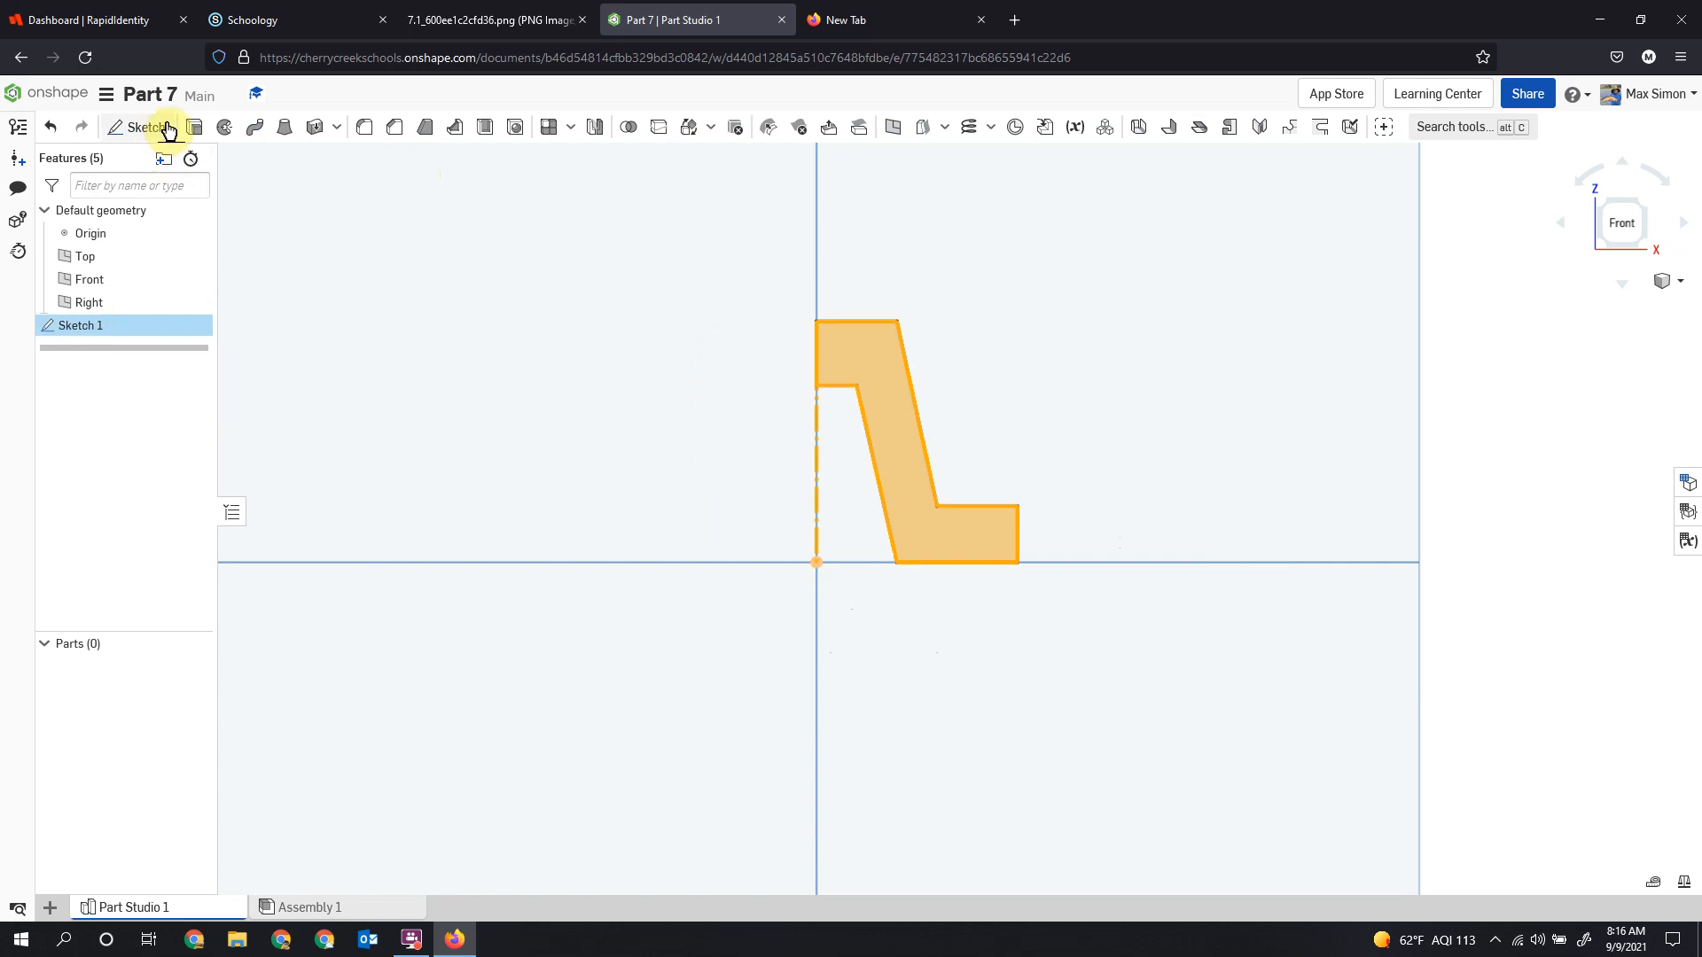
pyautogui.click(191, 127)
pyautogui.moveTo(1159, 498); pyautogui.dragTo(1104, 499, button='right')
pyautogui.click(312, 301)
pyautogui.write('40')
pyautogui.press('Return')
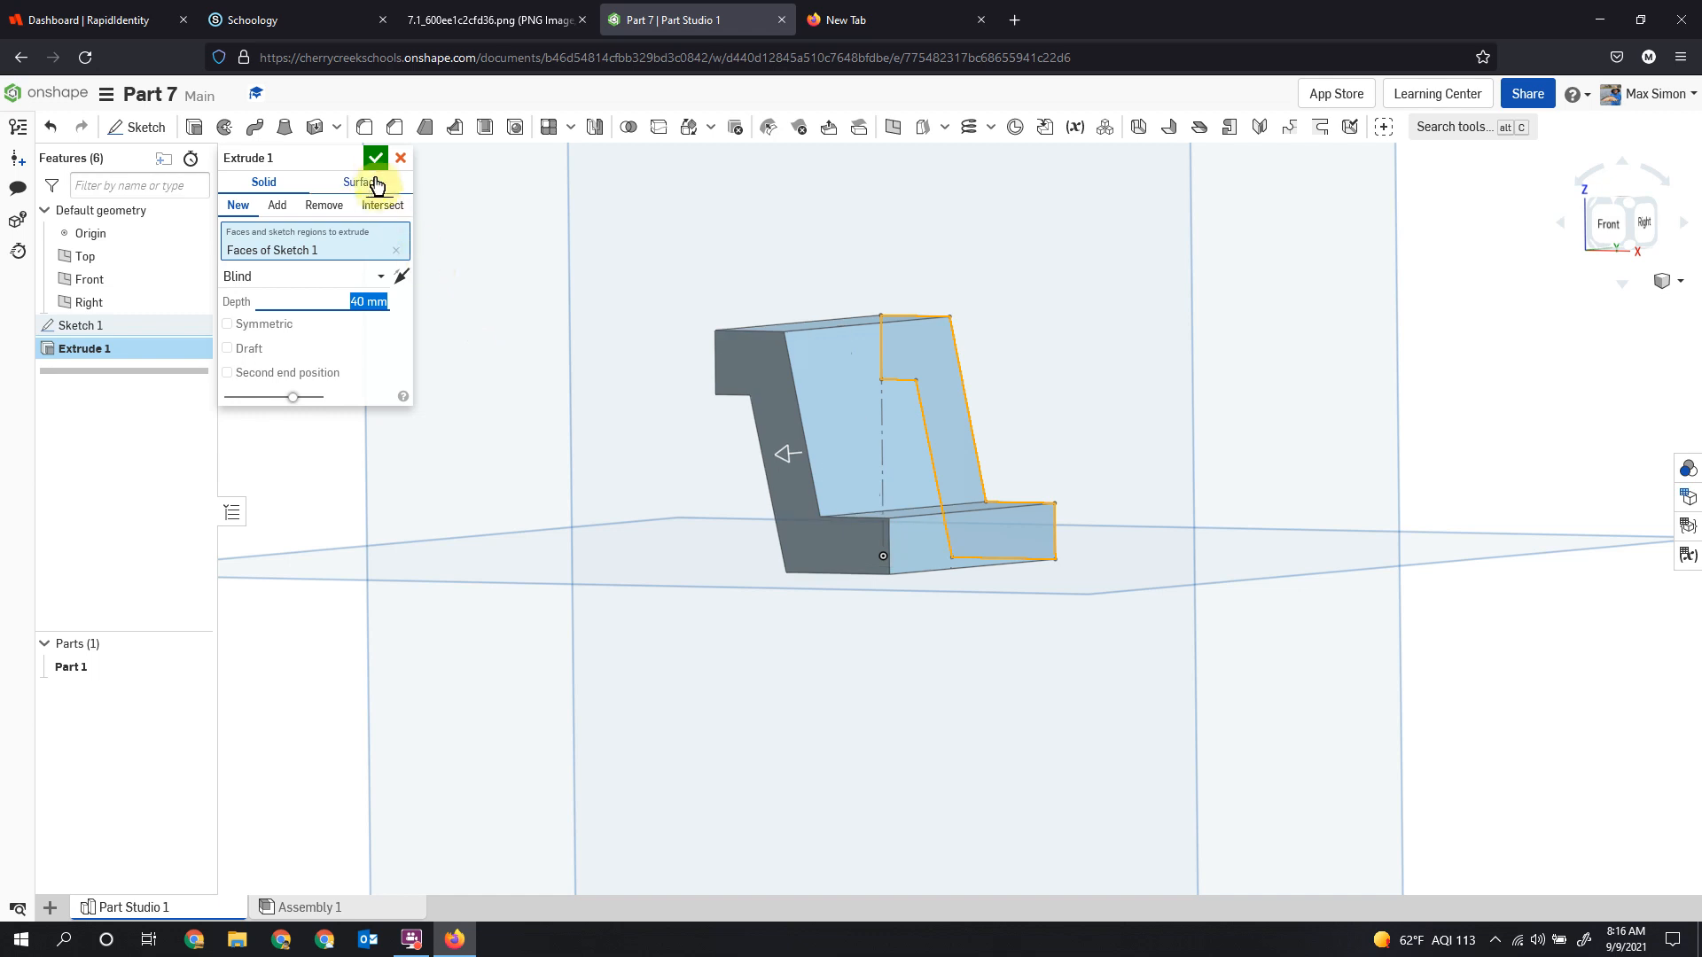
pyautogui.click(372, 169)
# Check the window's dimensions on the reference drawing and start a new sketch on the solid's sloped outer face, viewed from the right.
pyautogui.moveTo(1143, 725); pyautogui.dragTo(1513, 355, button='right')
pyautogui.click(1635, 232)
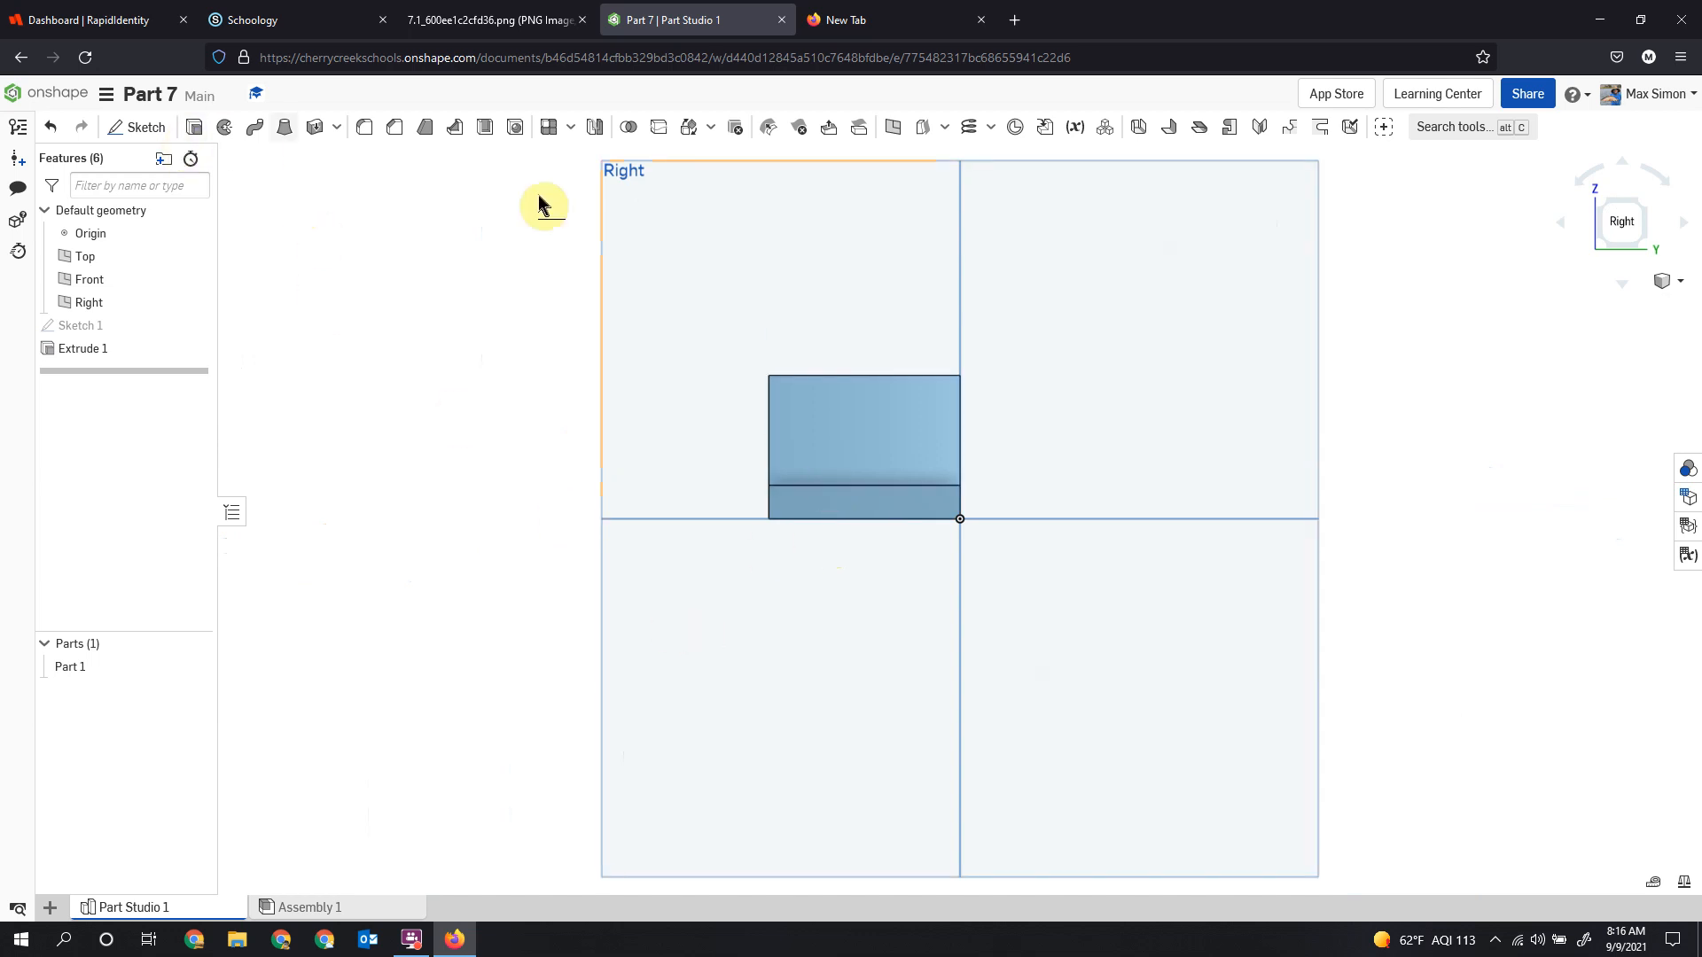
pyautogui.click(559, 19)
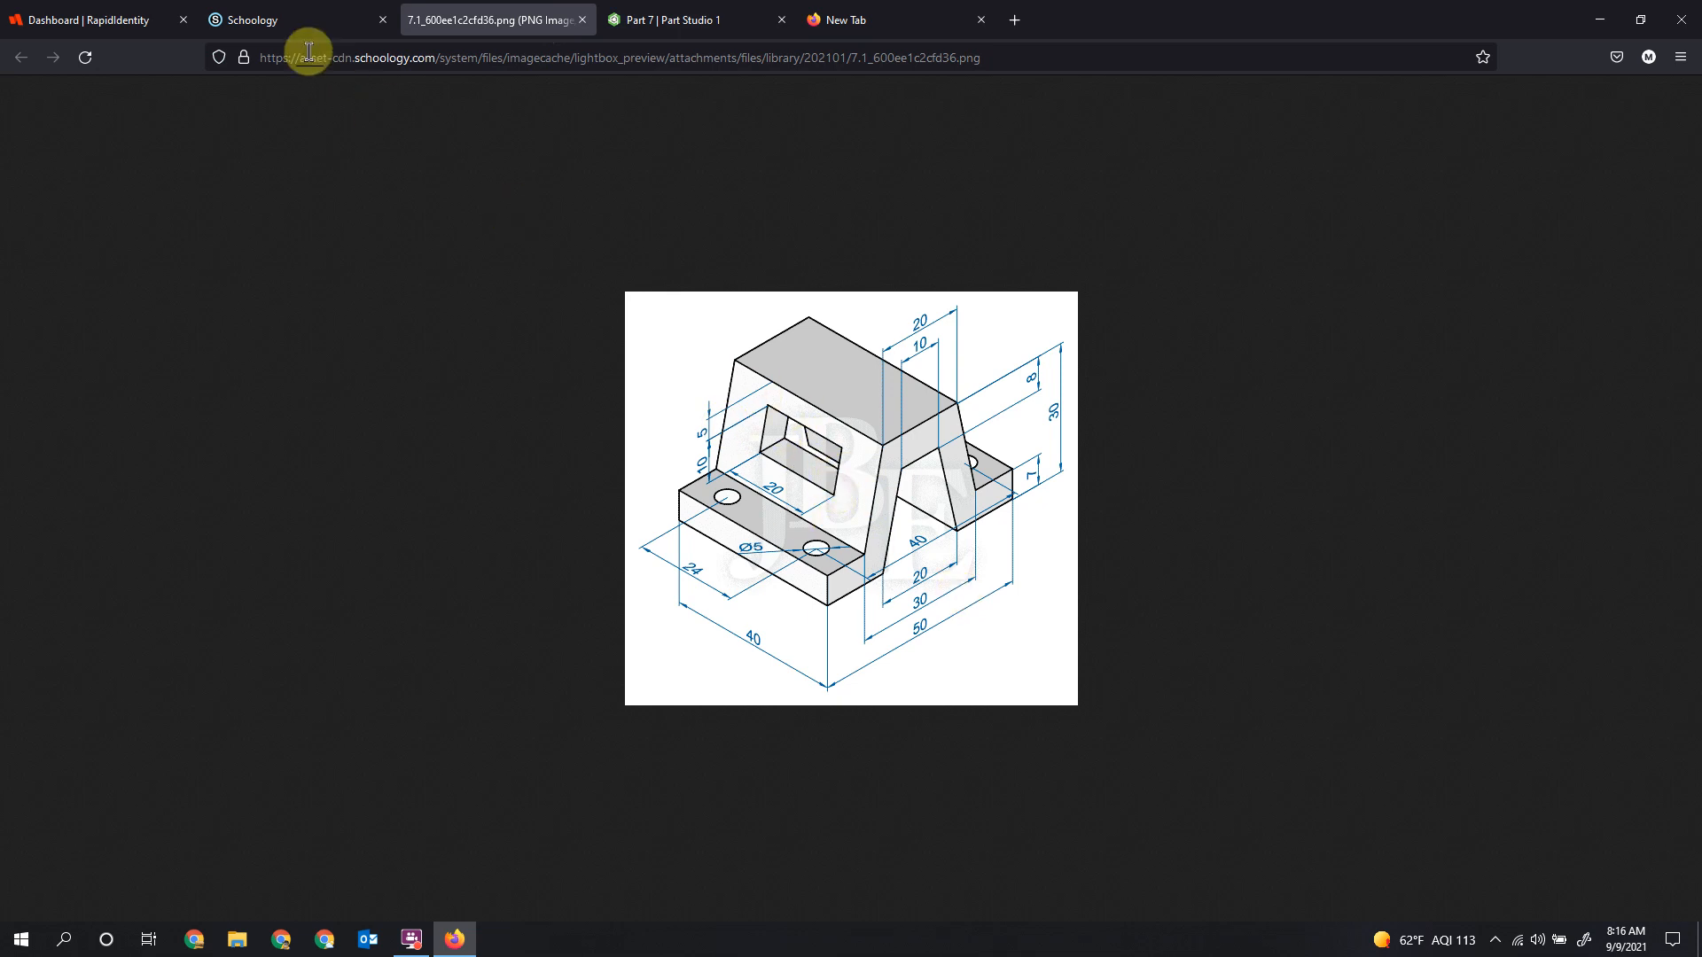
pyautogui.click(311, 24)
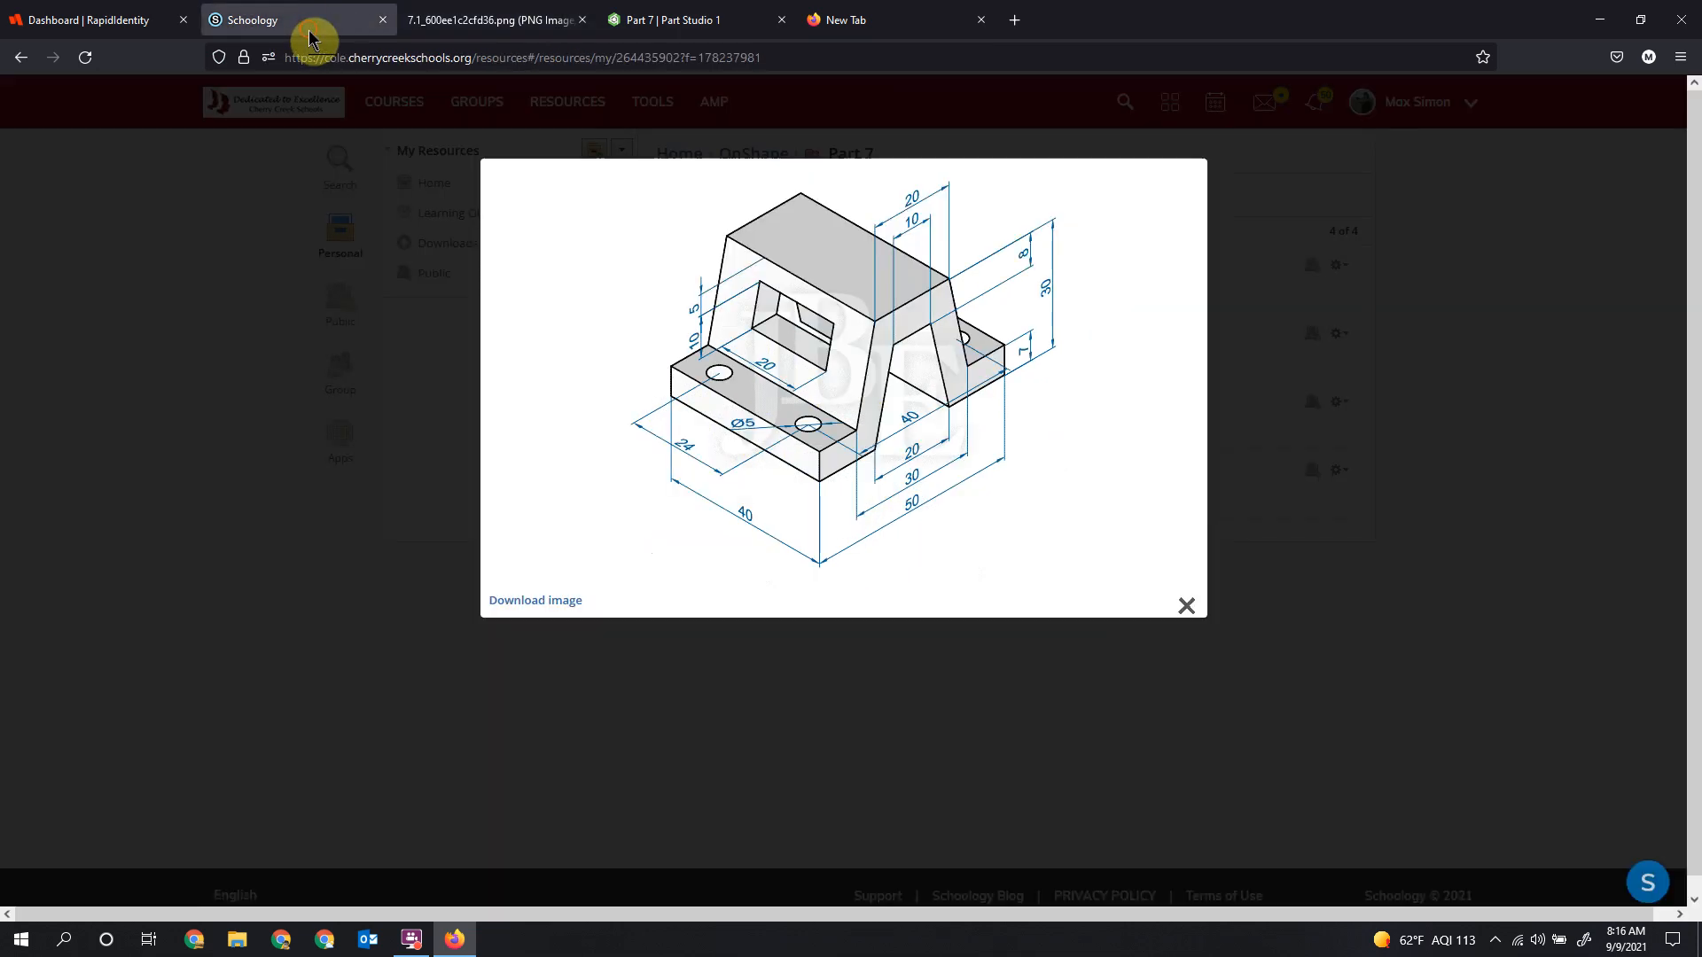
pyautogui.click(496, 22)
pyautogui.click(678, 19)
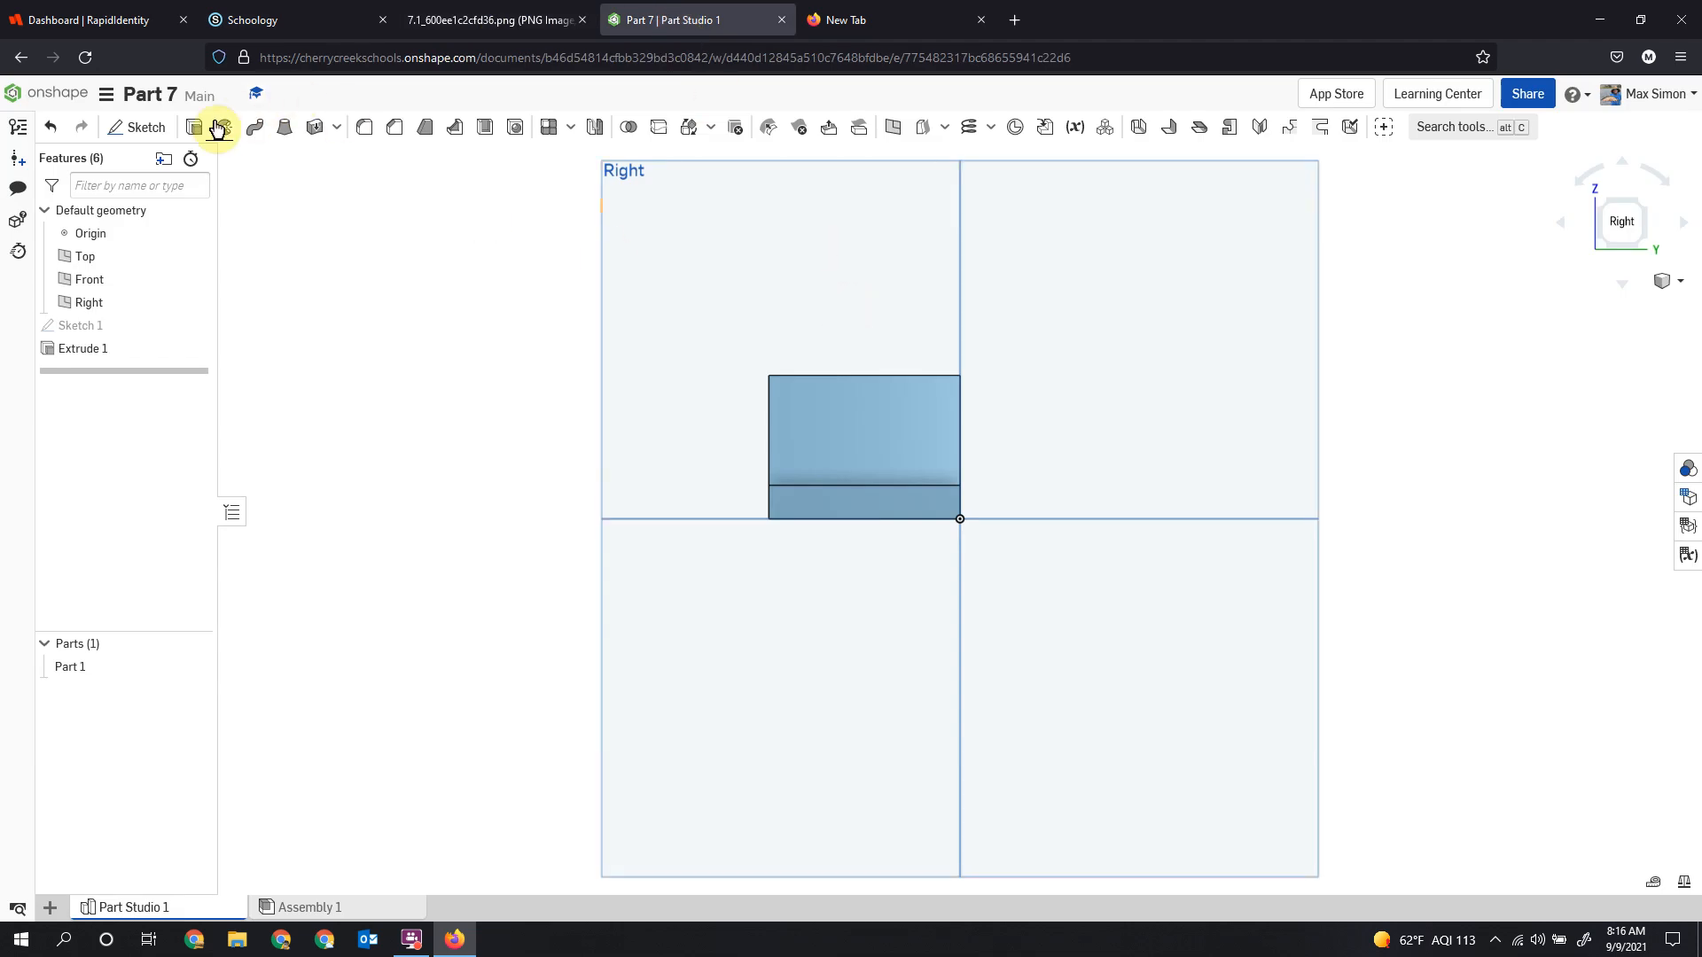
pyautogui.click(137, 128)
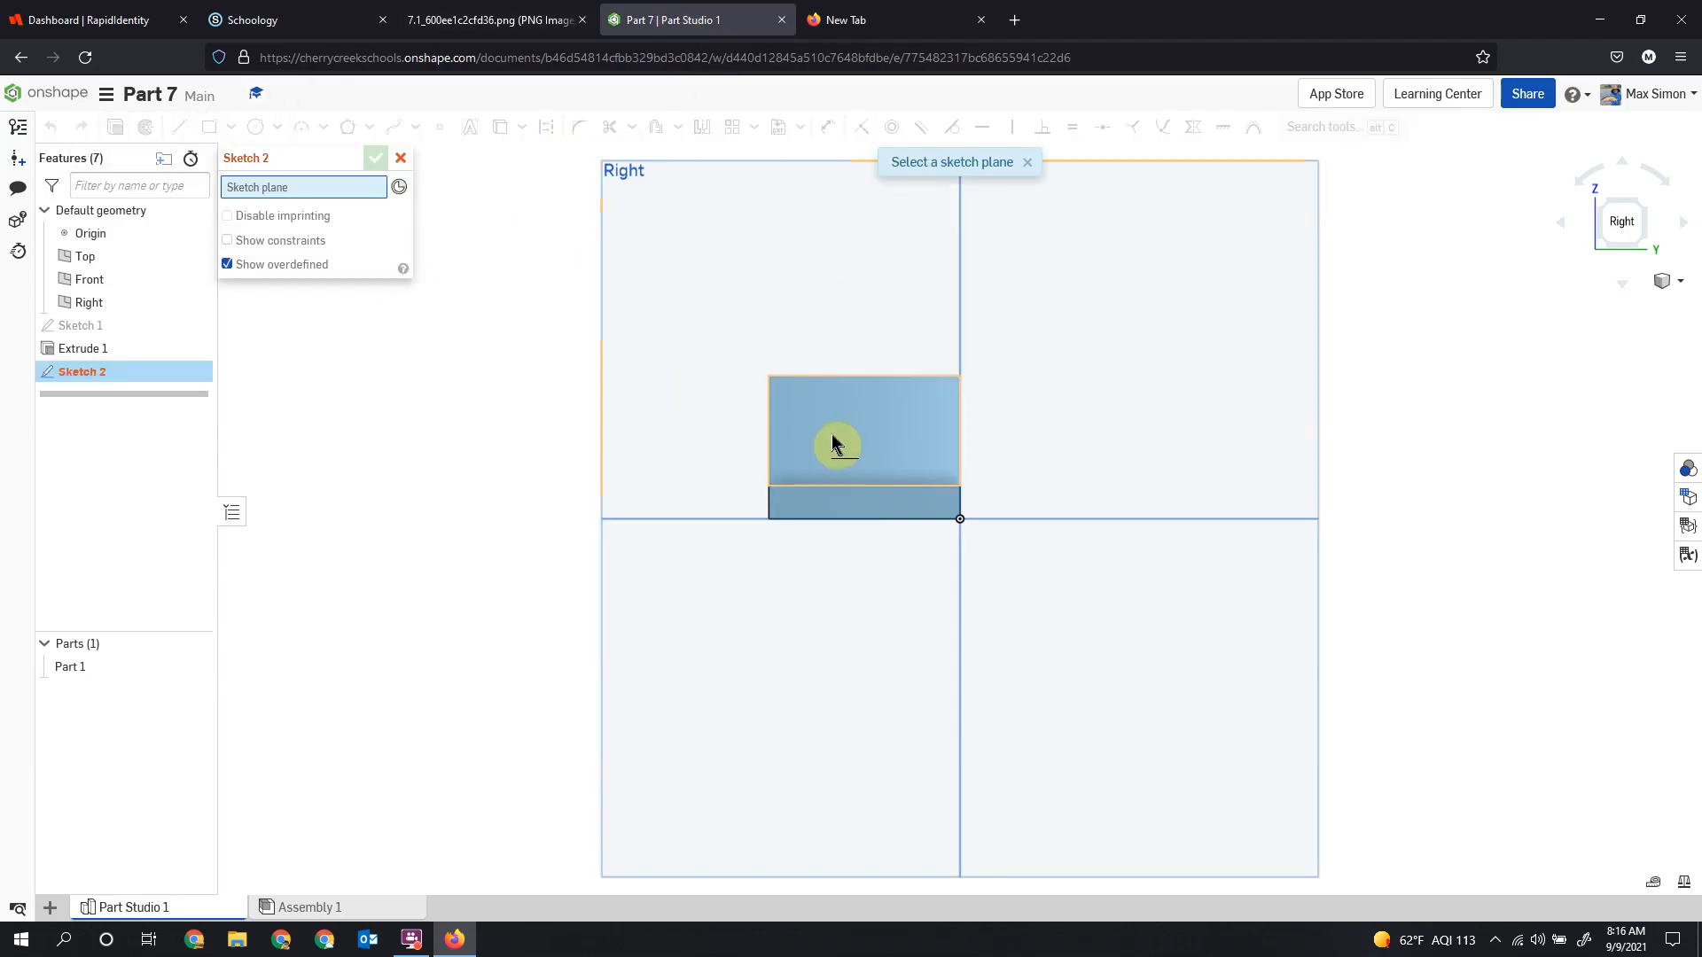
pyautogui.moveTo(870, 433); pyautogui.dragTo(798, 410, button='right')
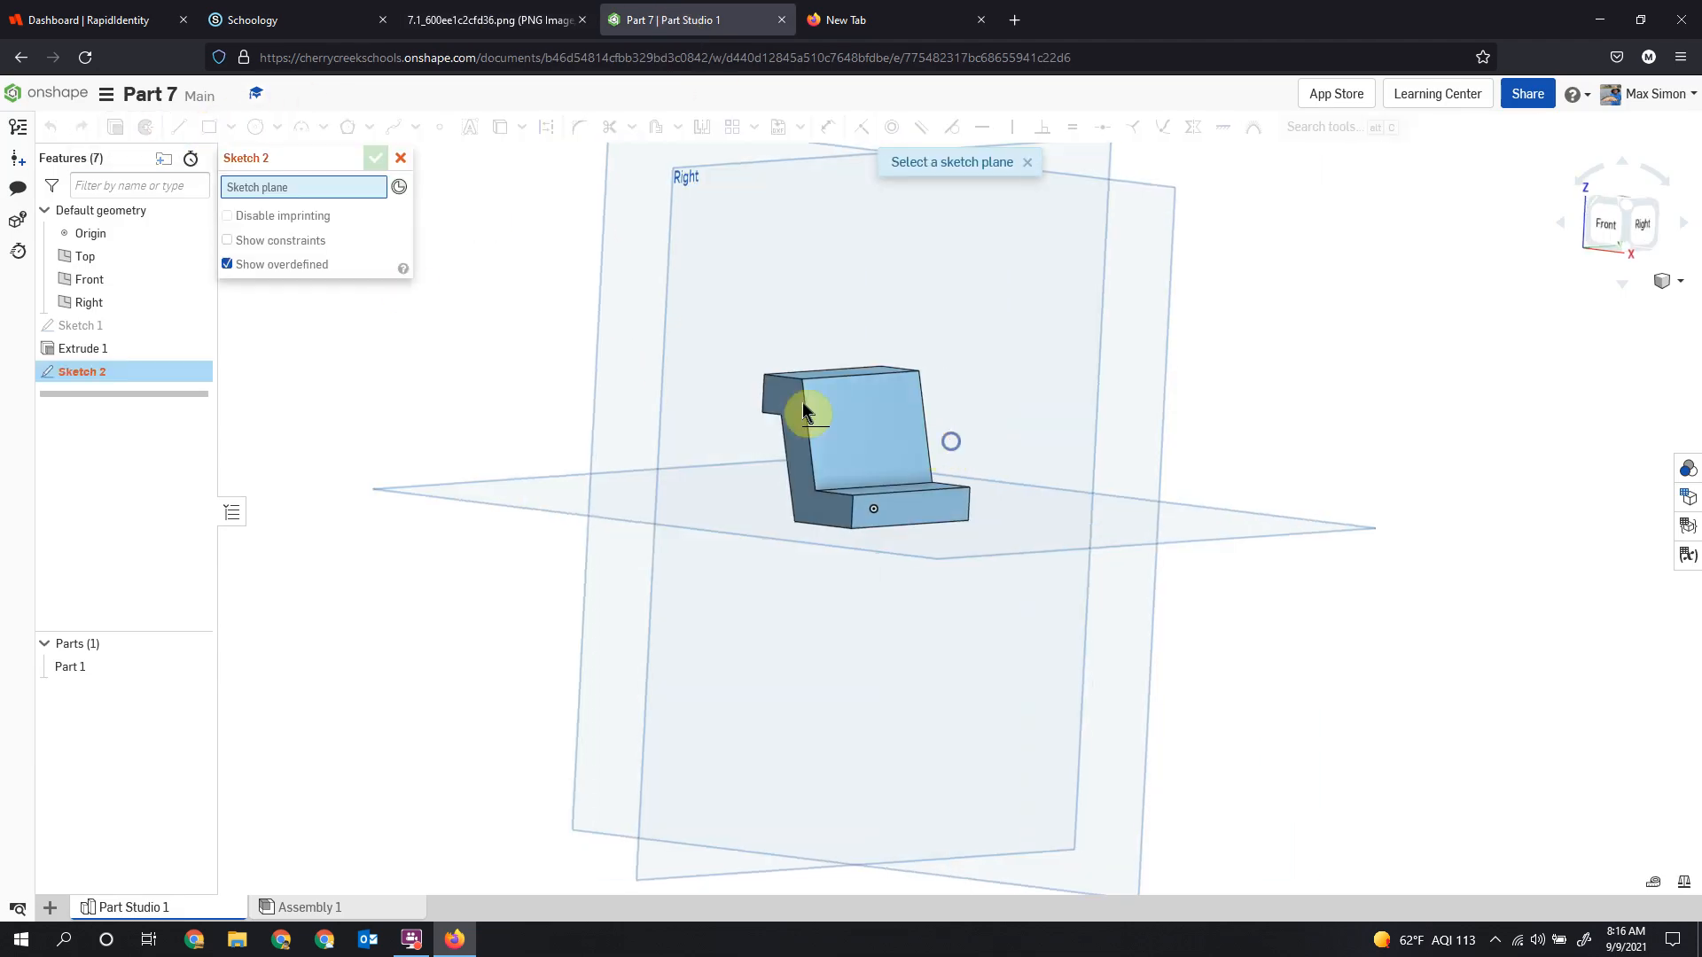
pyautogui.click(843, 425)
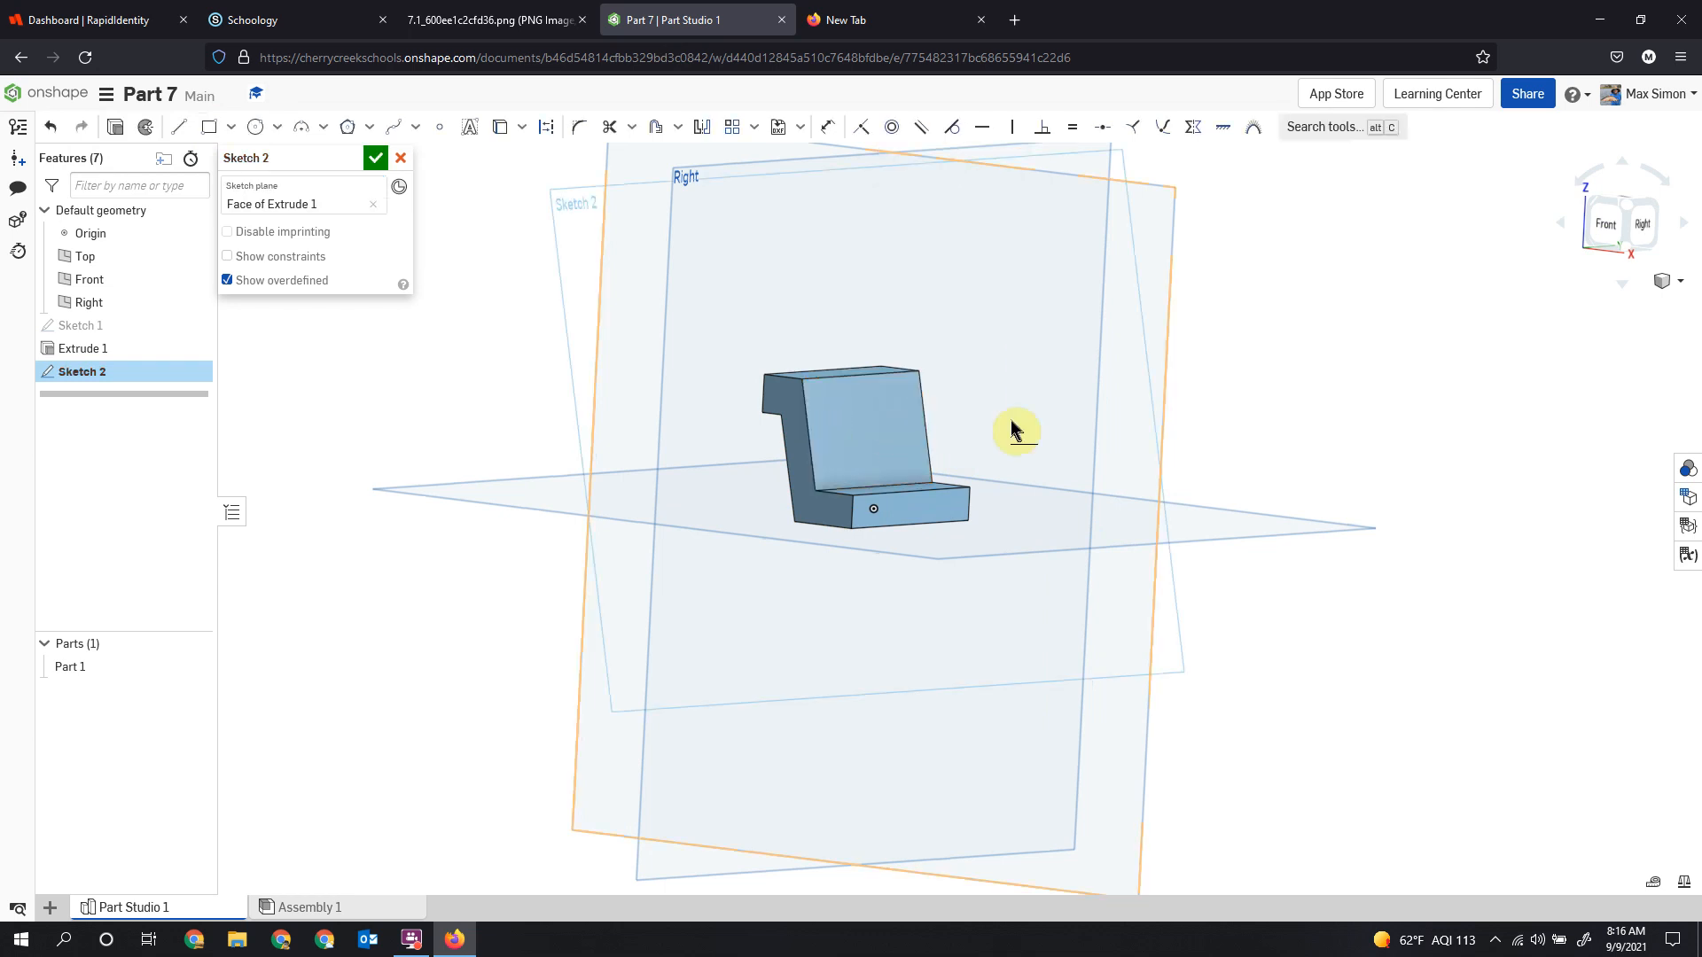
pyautogui.click(1642, 238)
# Sketch a center point rectangle about 26 mm wide and 14 mm high, centered on the sloped face.
pyautogui.click(234, 133)
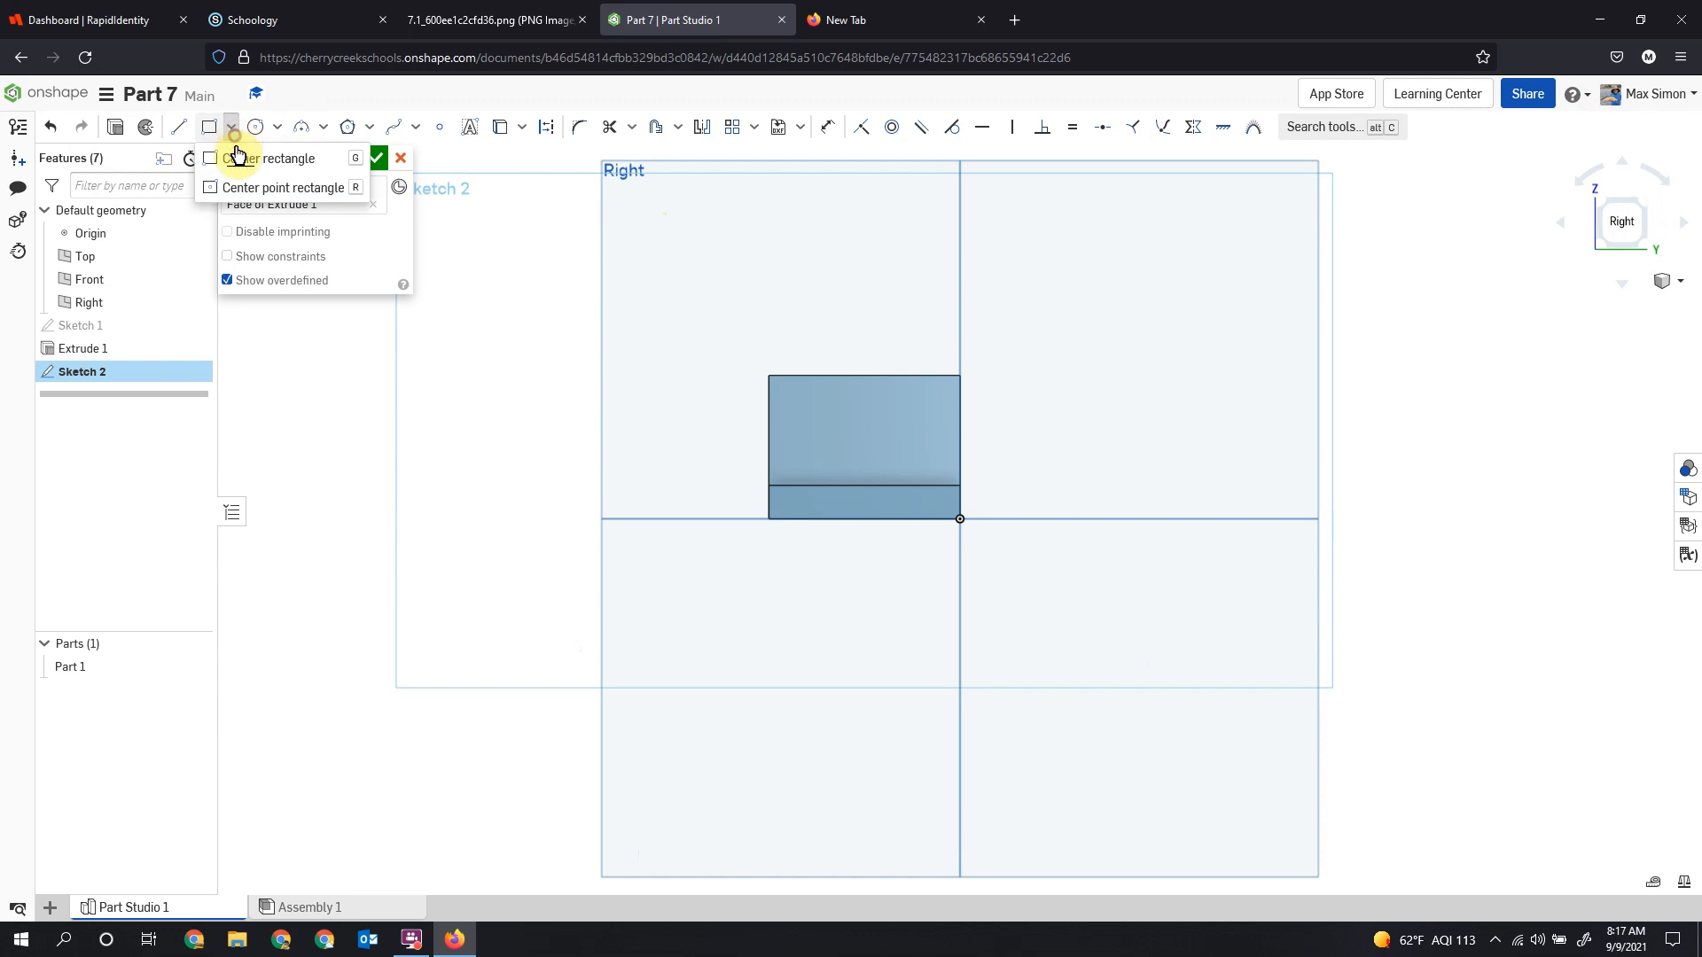
pyautogui.click(232, 186)
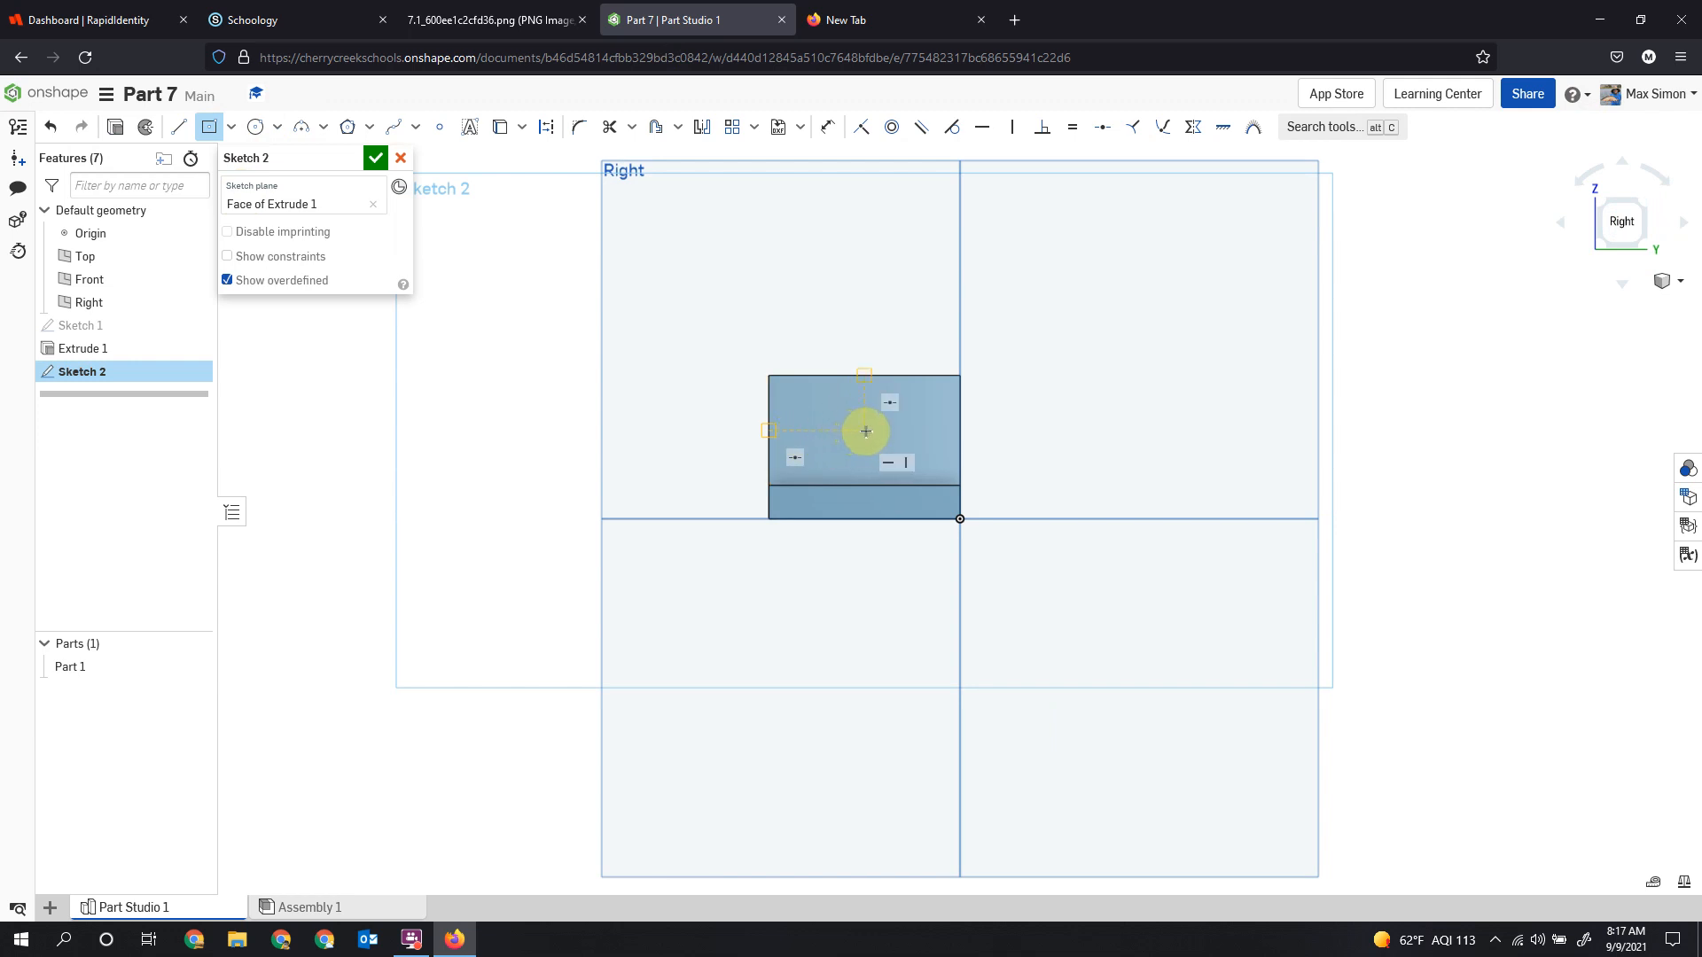
pyautogui.click(866, 432)
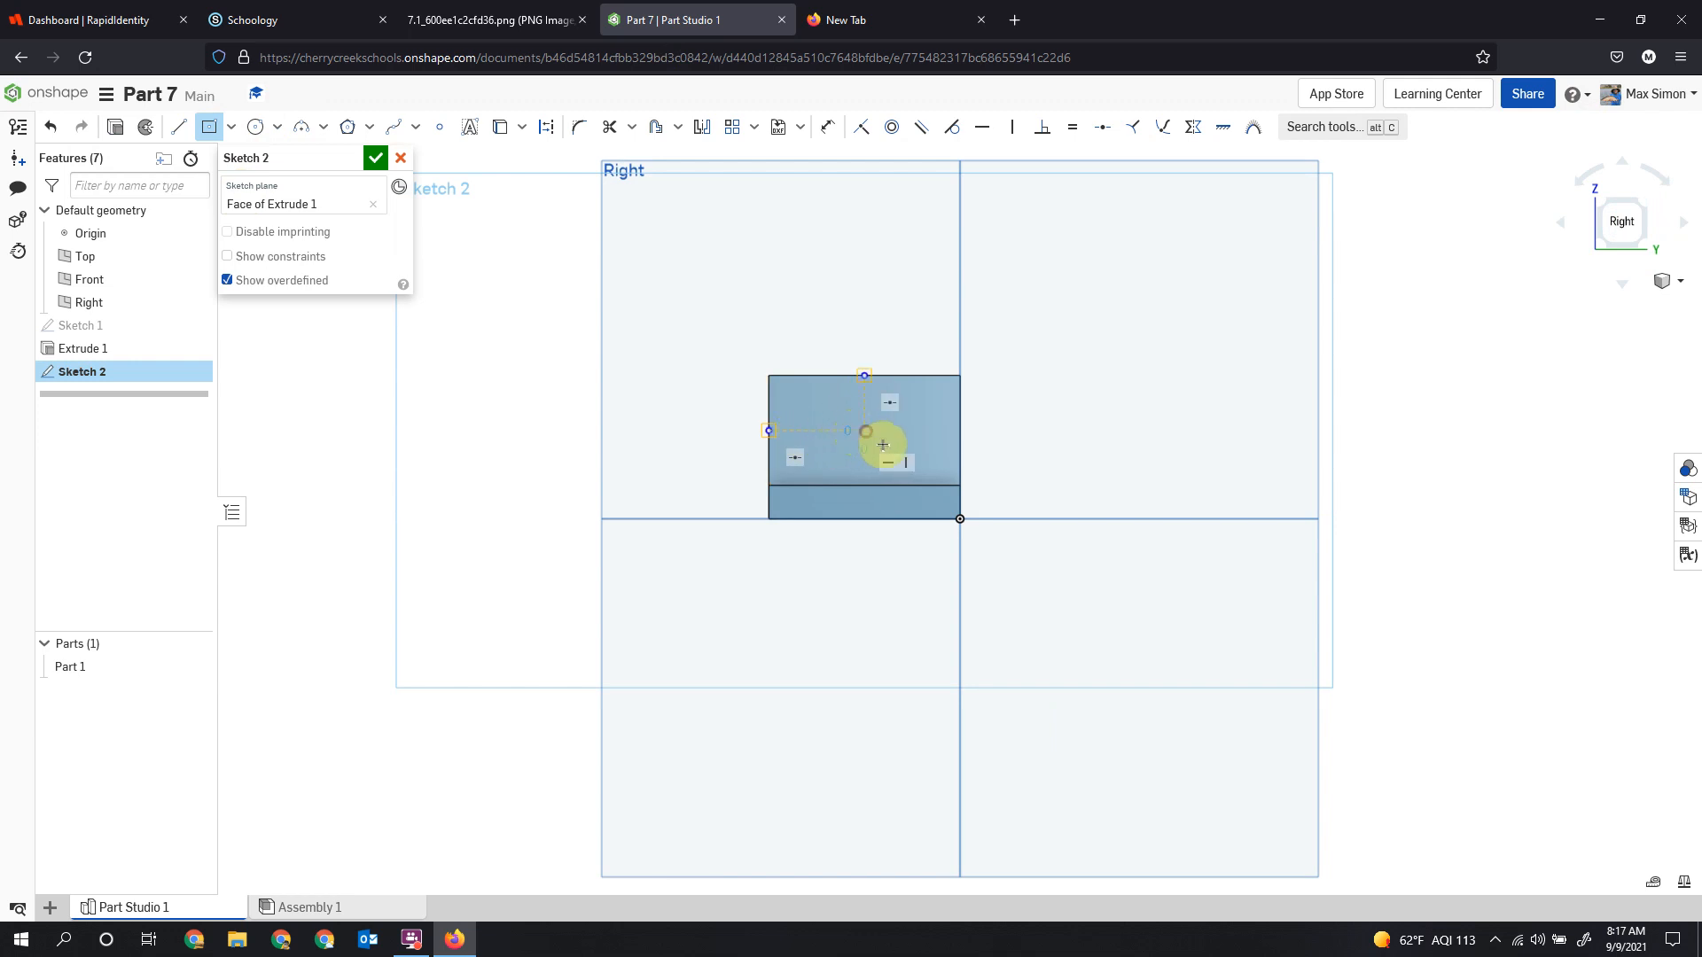
pyautogui.click(927, 463)
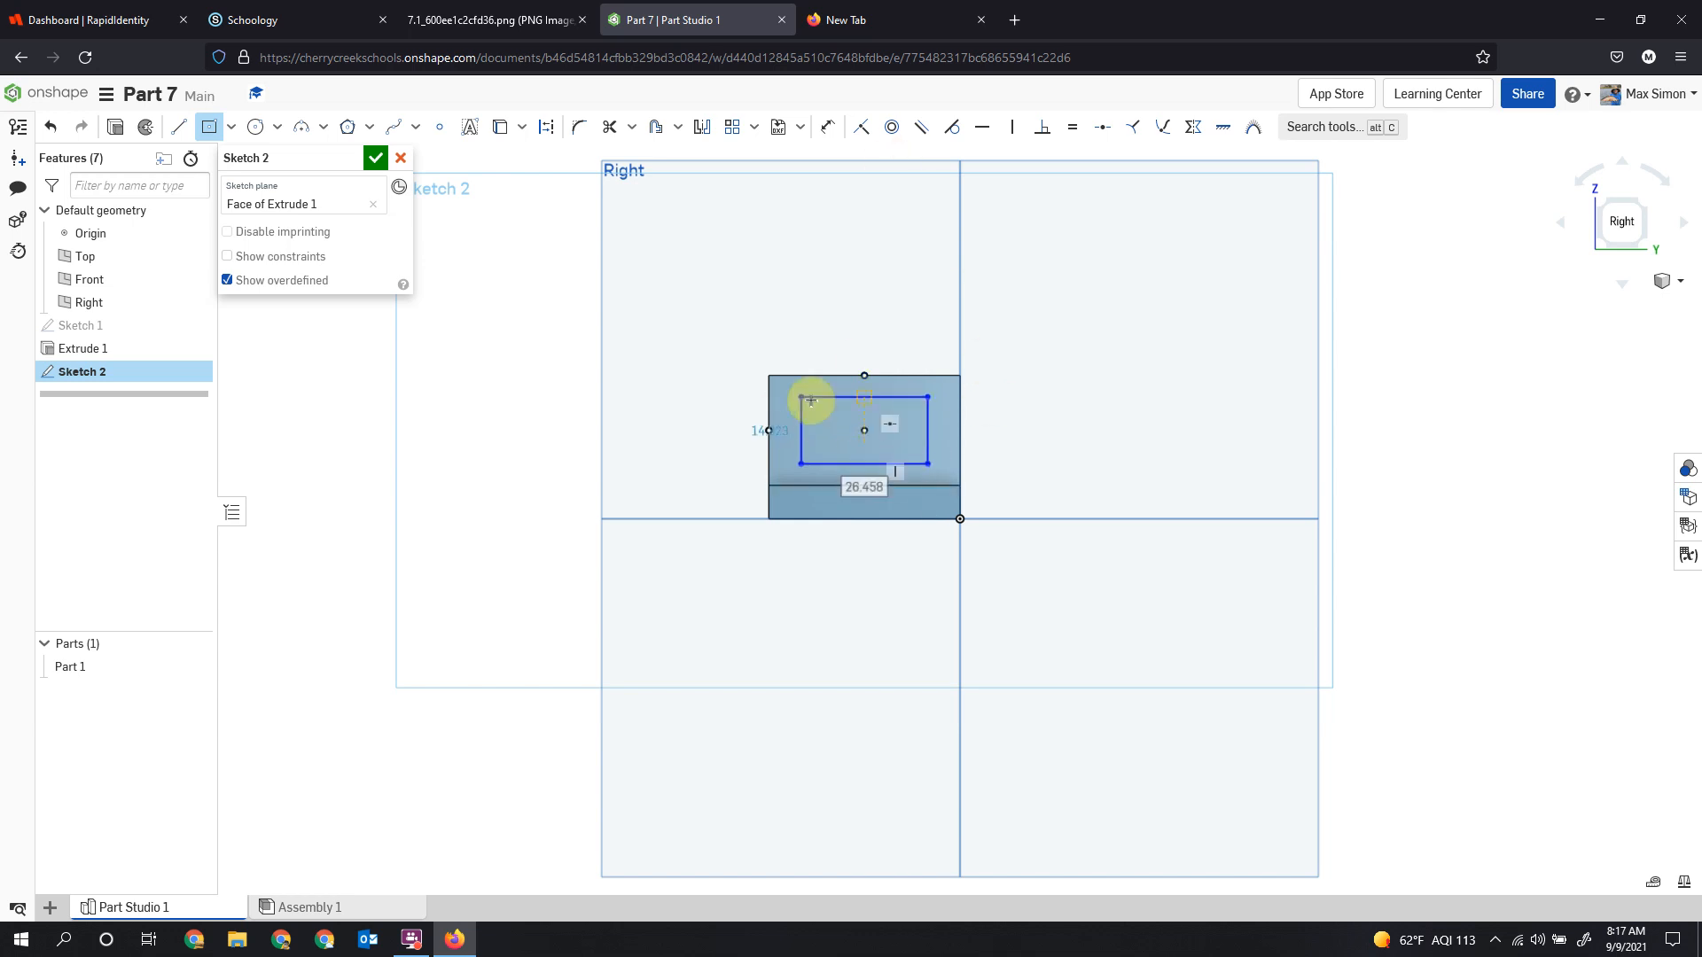
# Dimension the rectangle's top edge 5 mm from the sloped face's upper edge, and check the window's size on the reference drawing.
pyautogui.press('Tab')
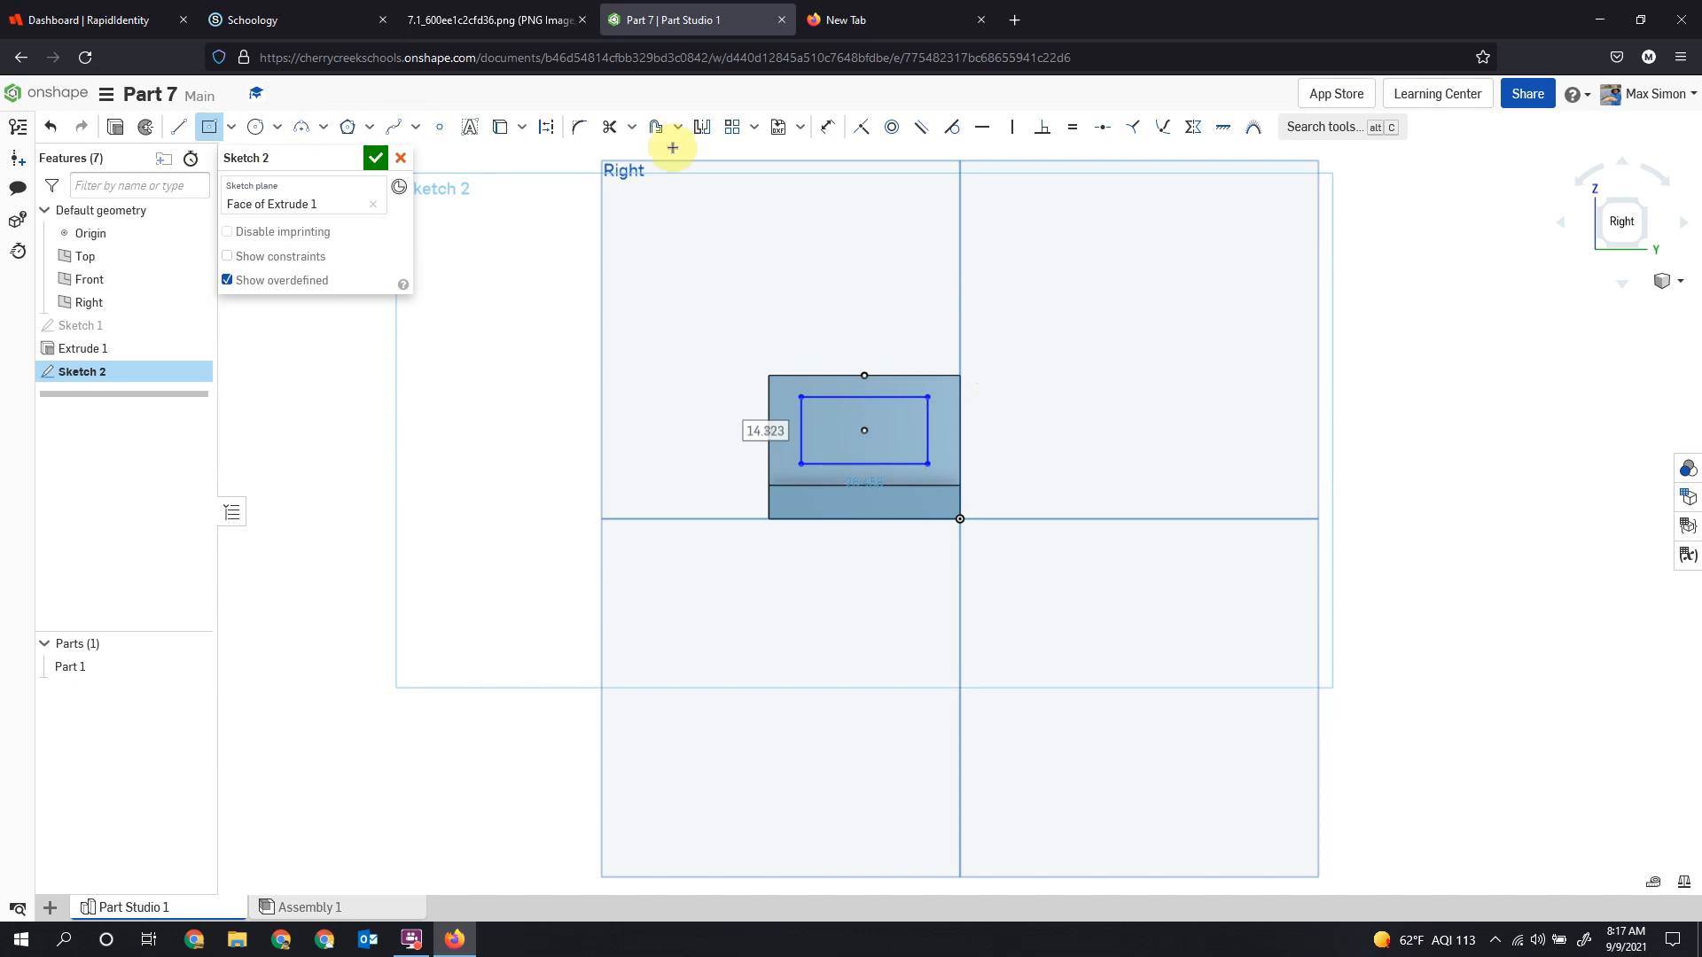
pyautogui.press('d')
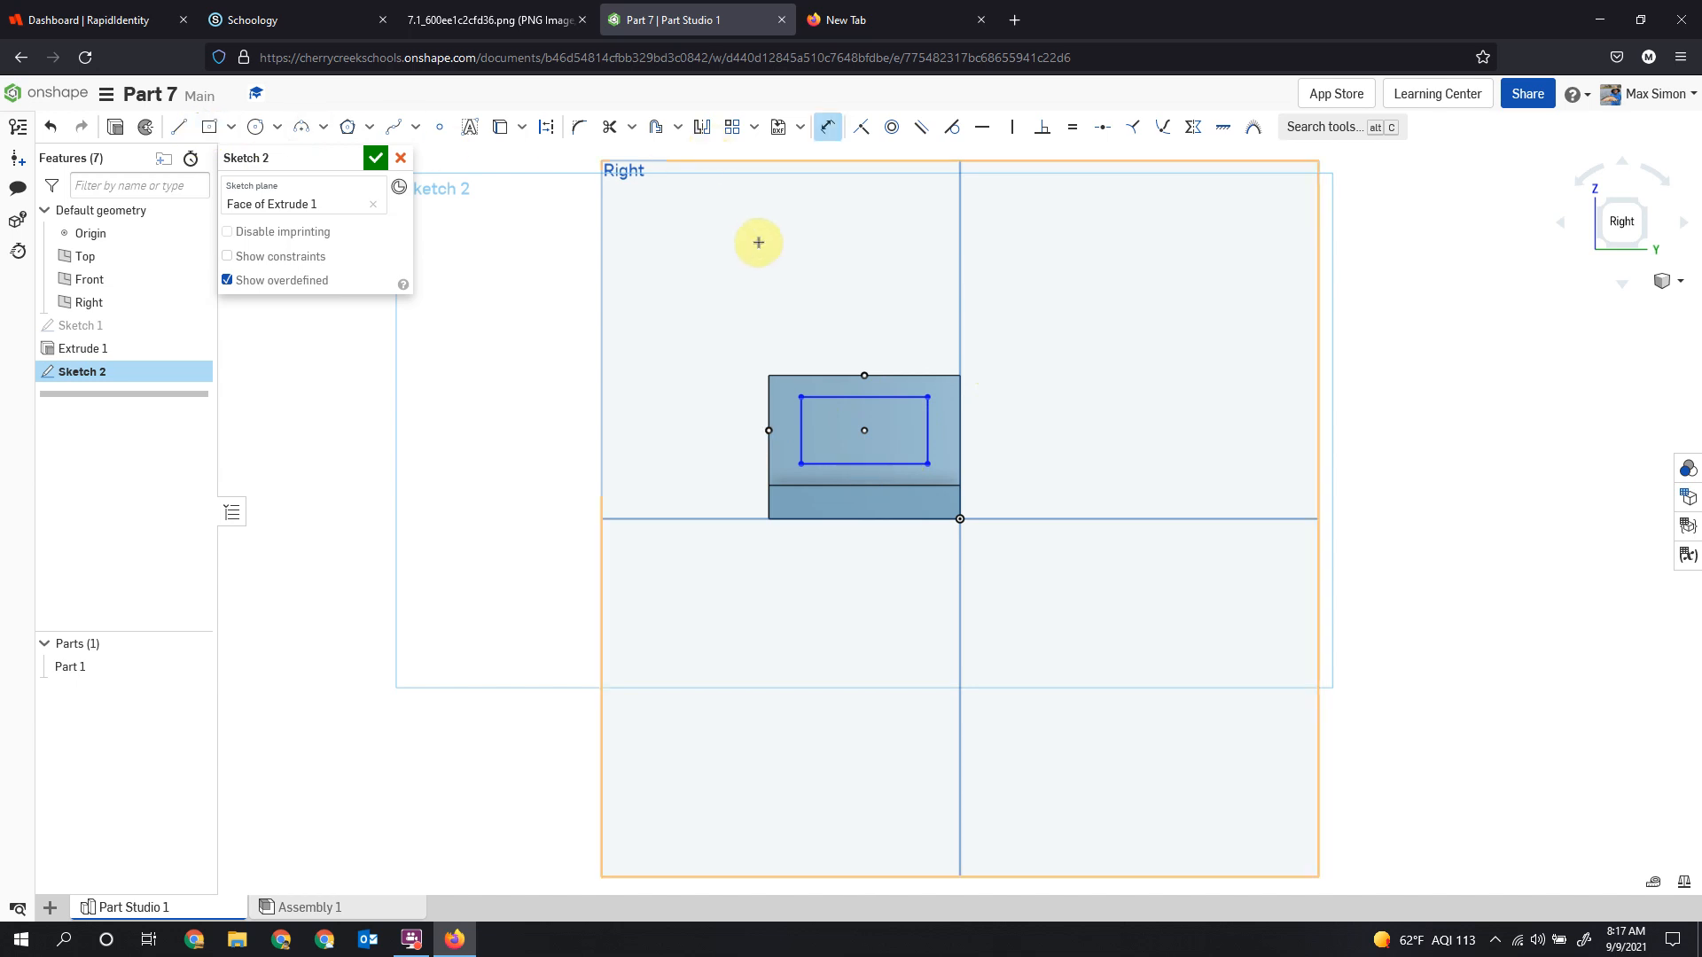
pyautogui.click(827, 377)
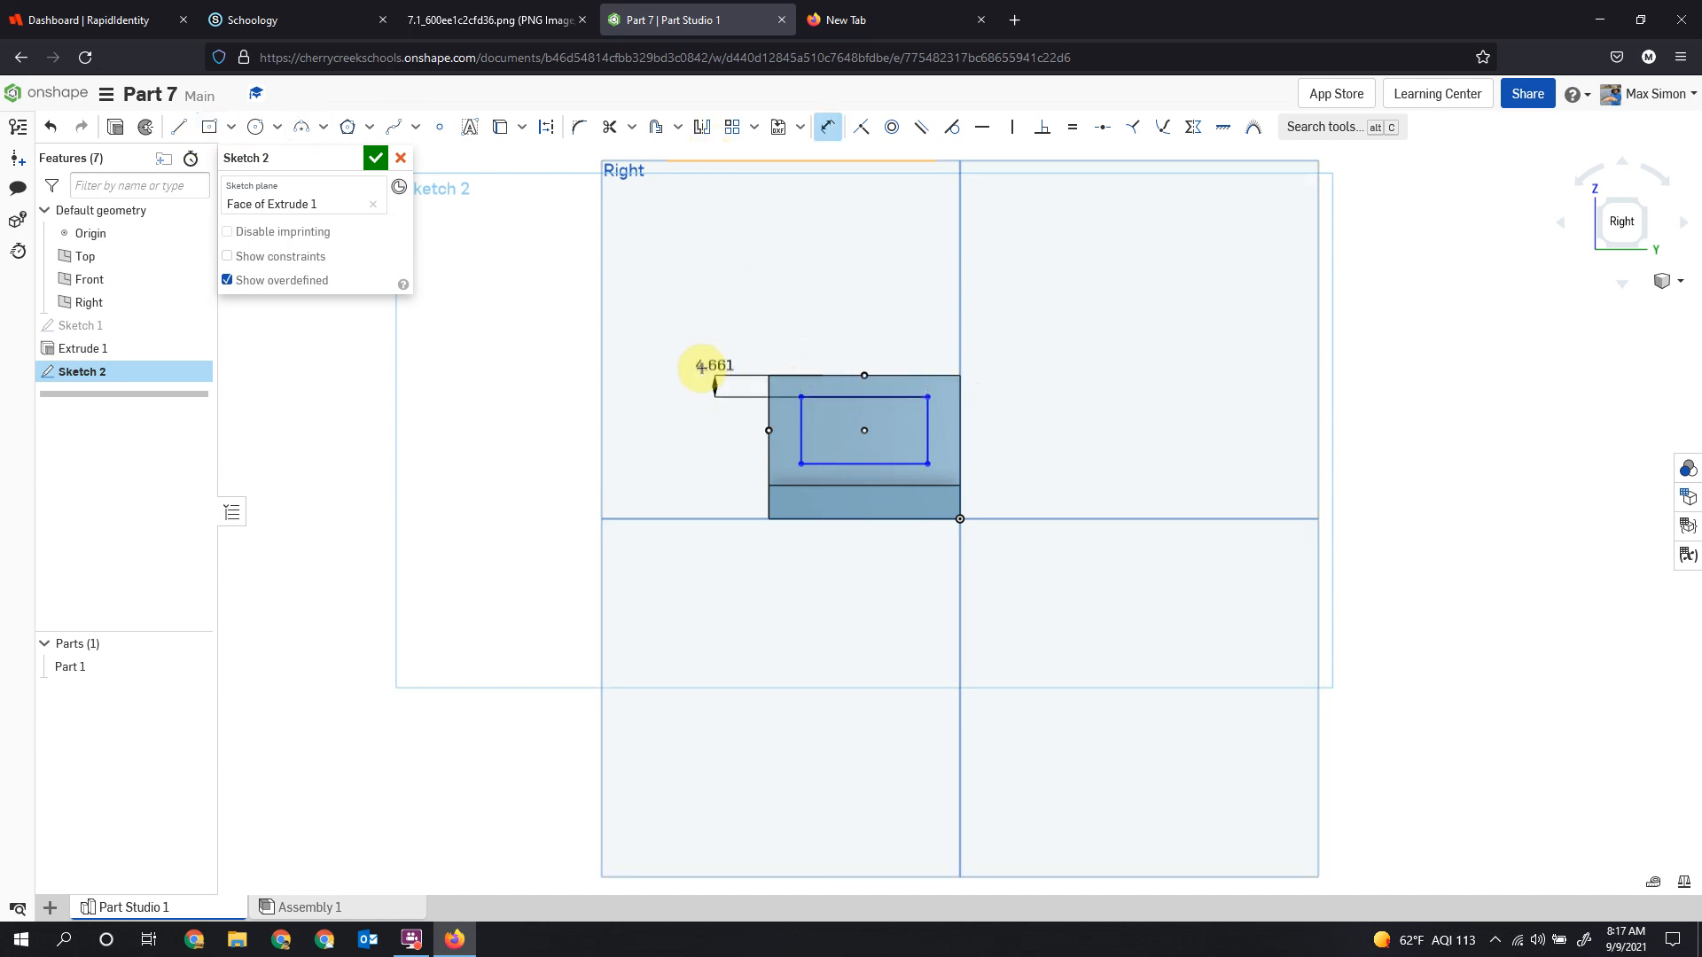
pyautogui.click(678, 349)
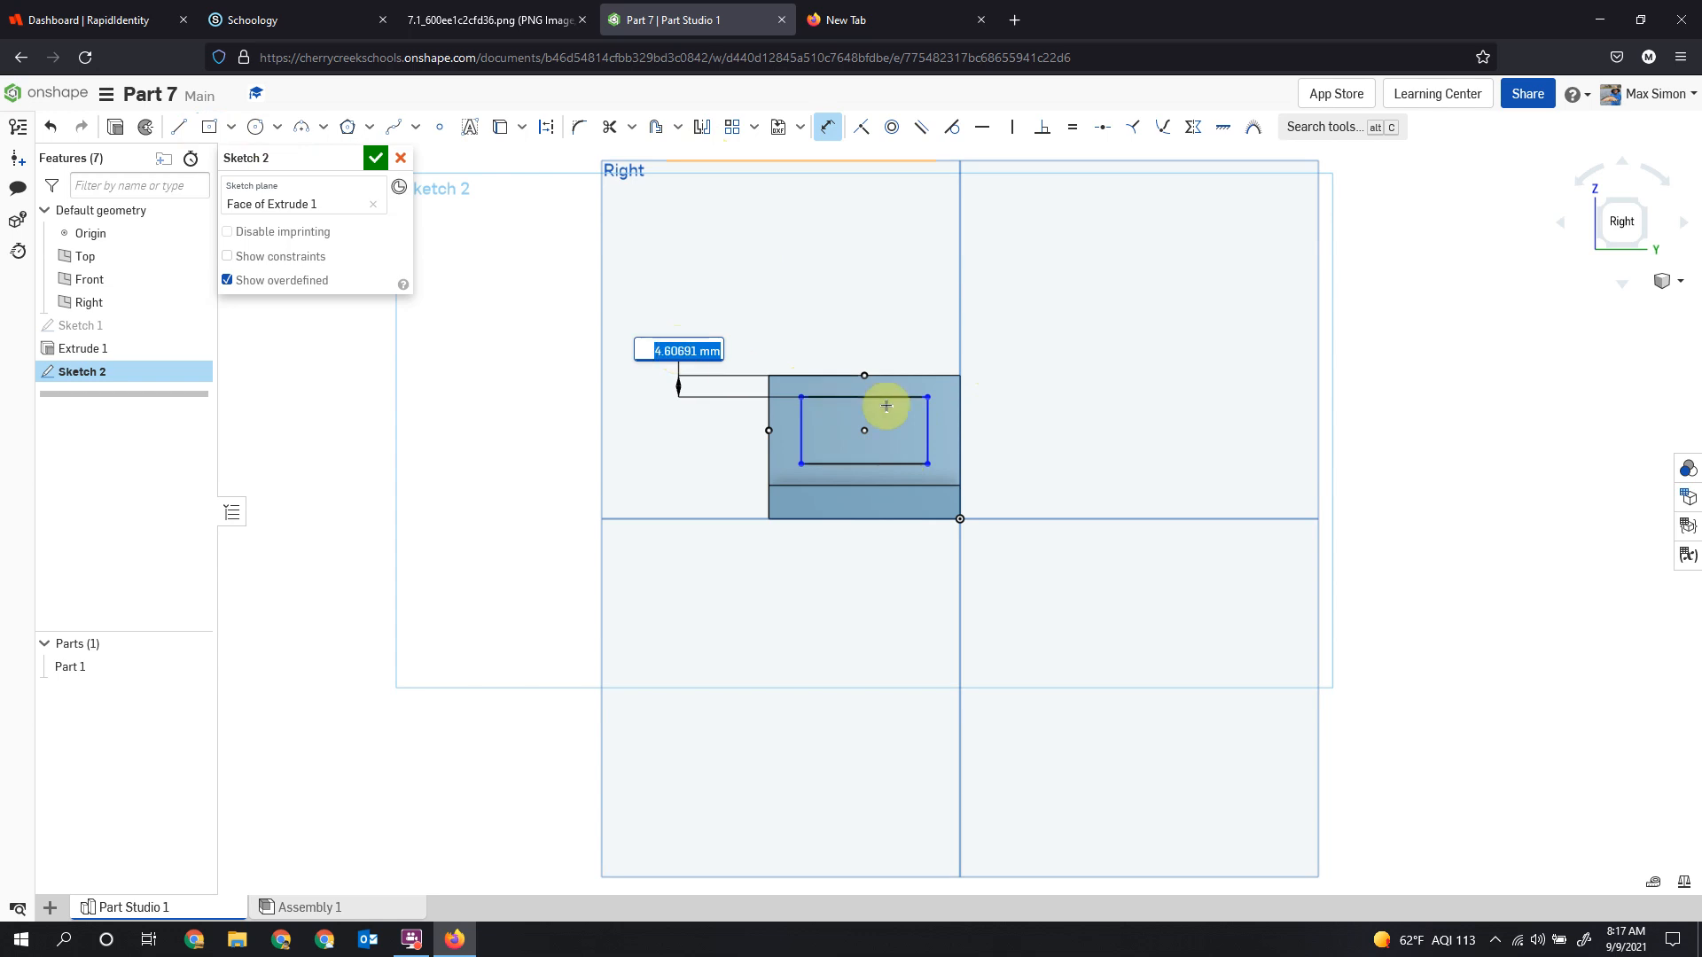
pyautogui.write('5')
pyautogui.press('Return')
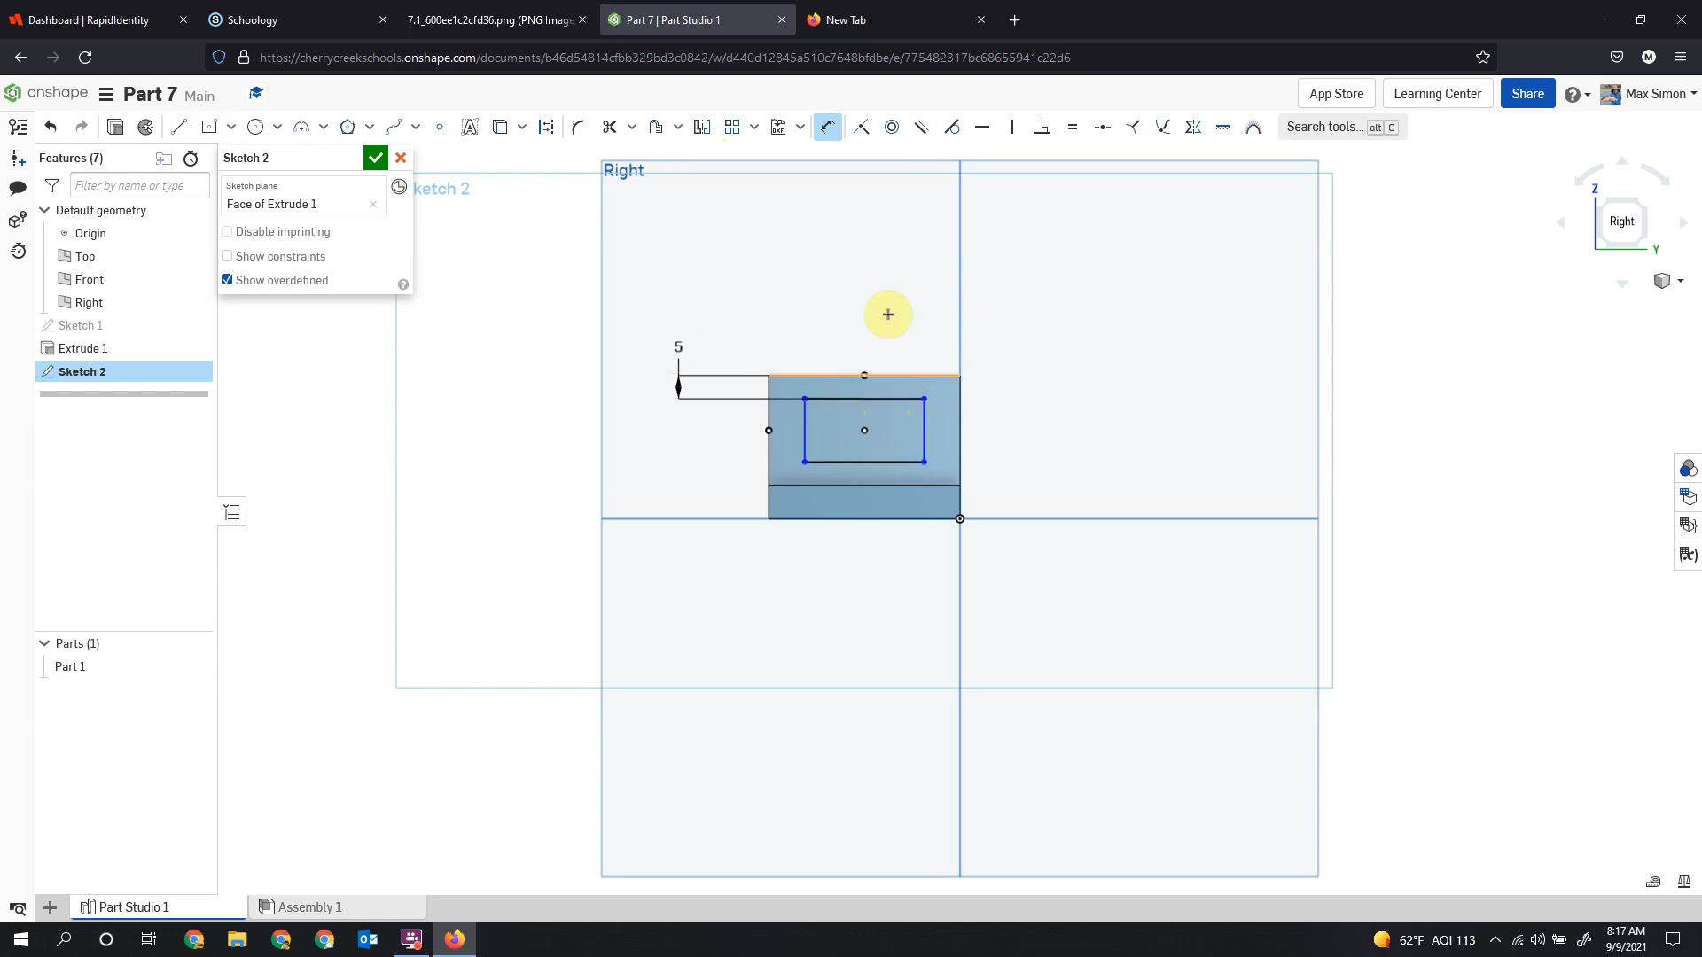
pyautogui.click(476, 27)
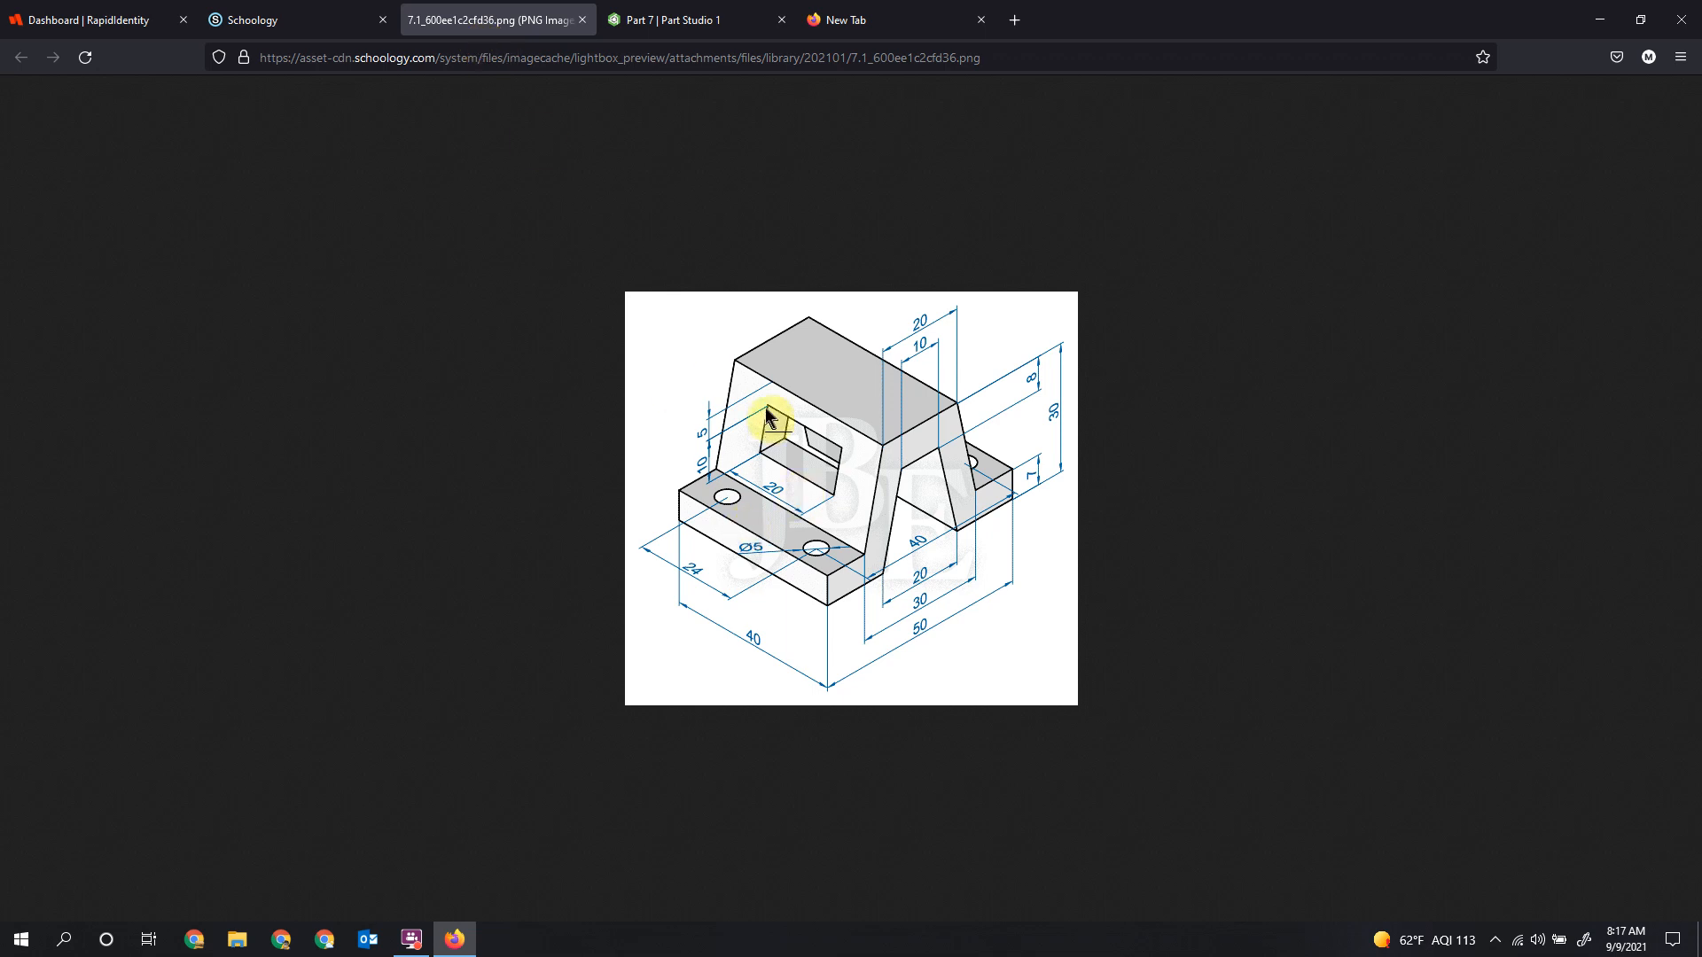
pyautogui.click(633, 21)
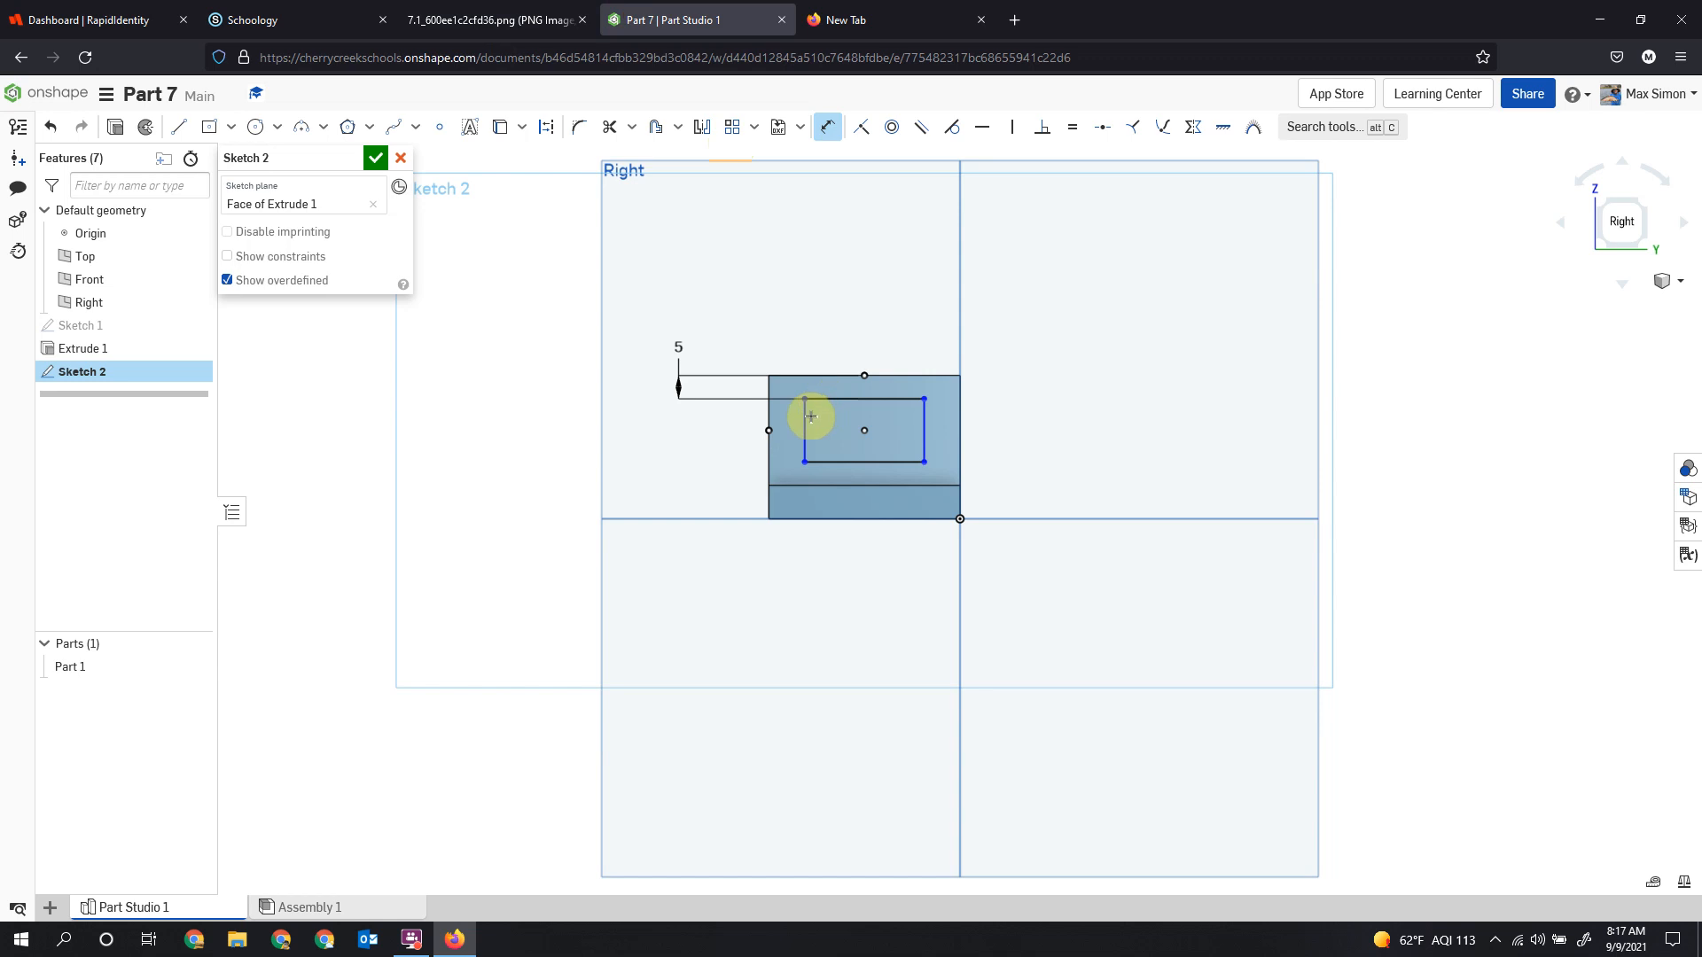
pyautogui.click(830, 397)
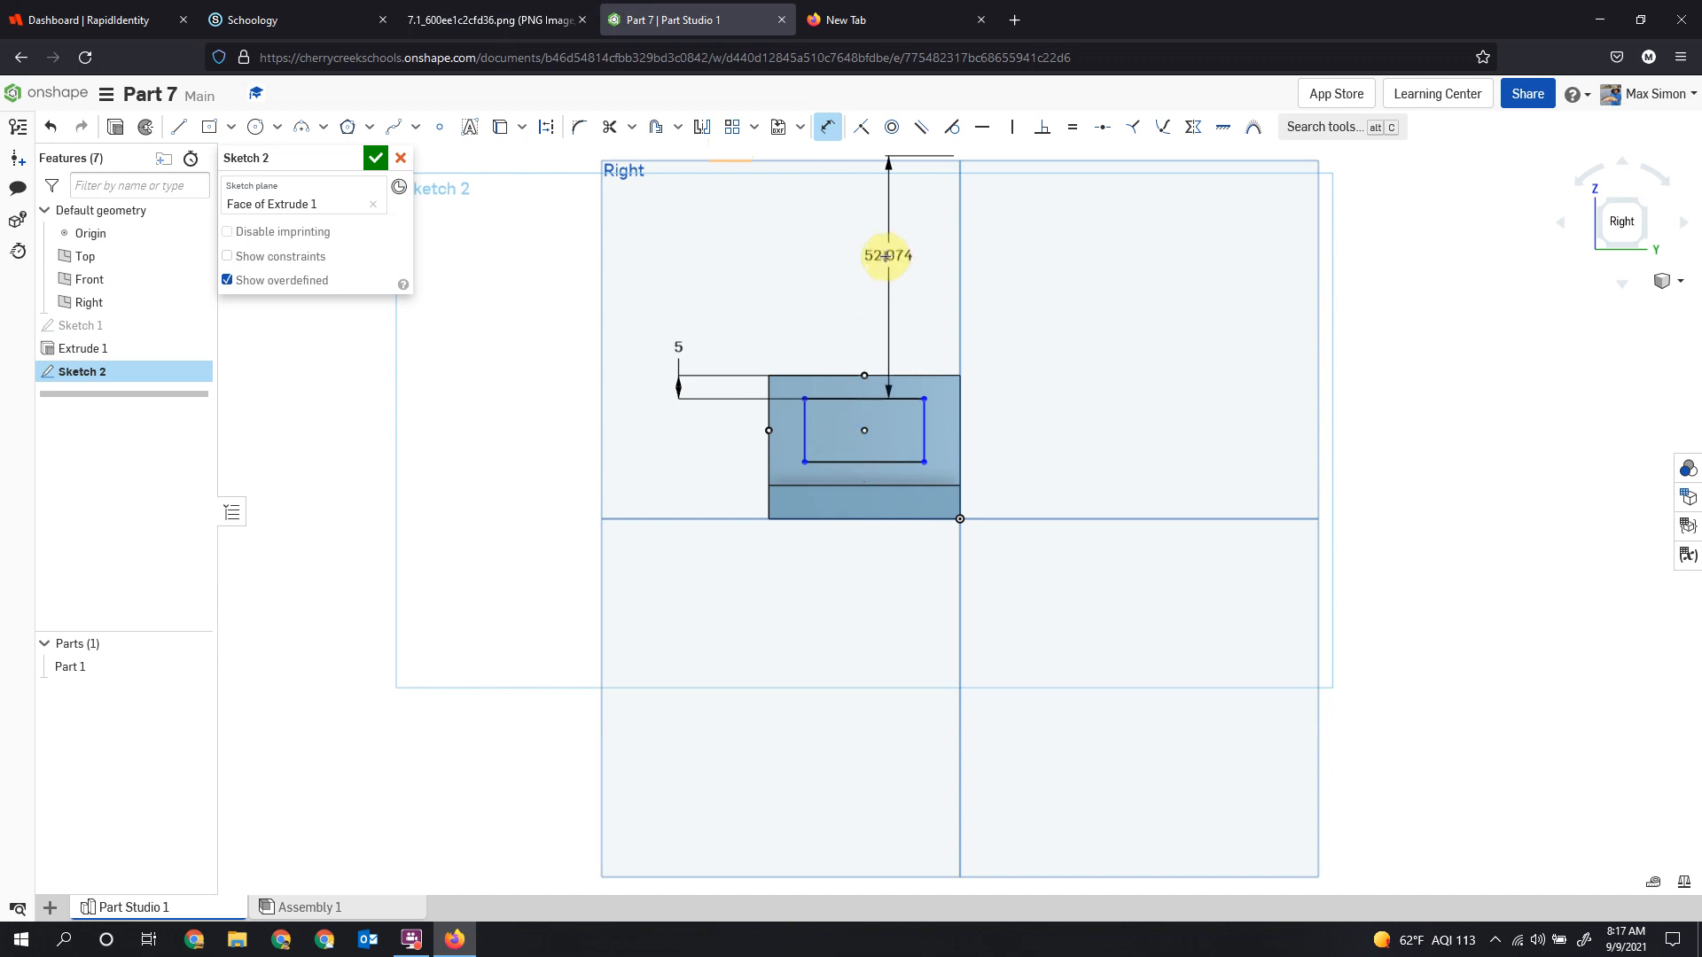
pyautogui.click(875, 257)
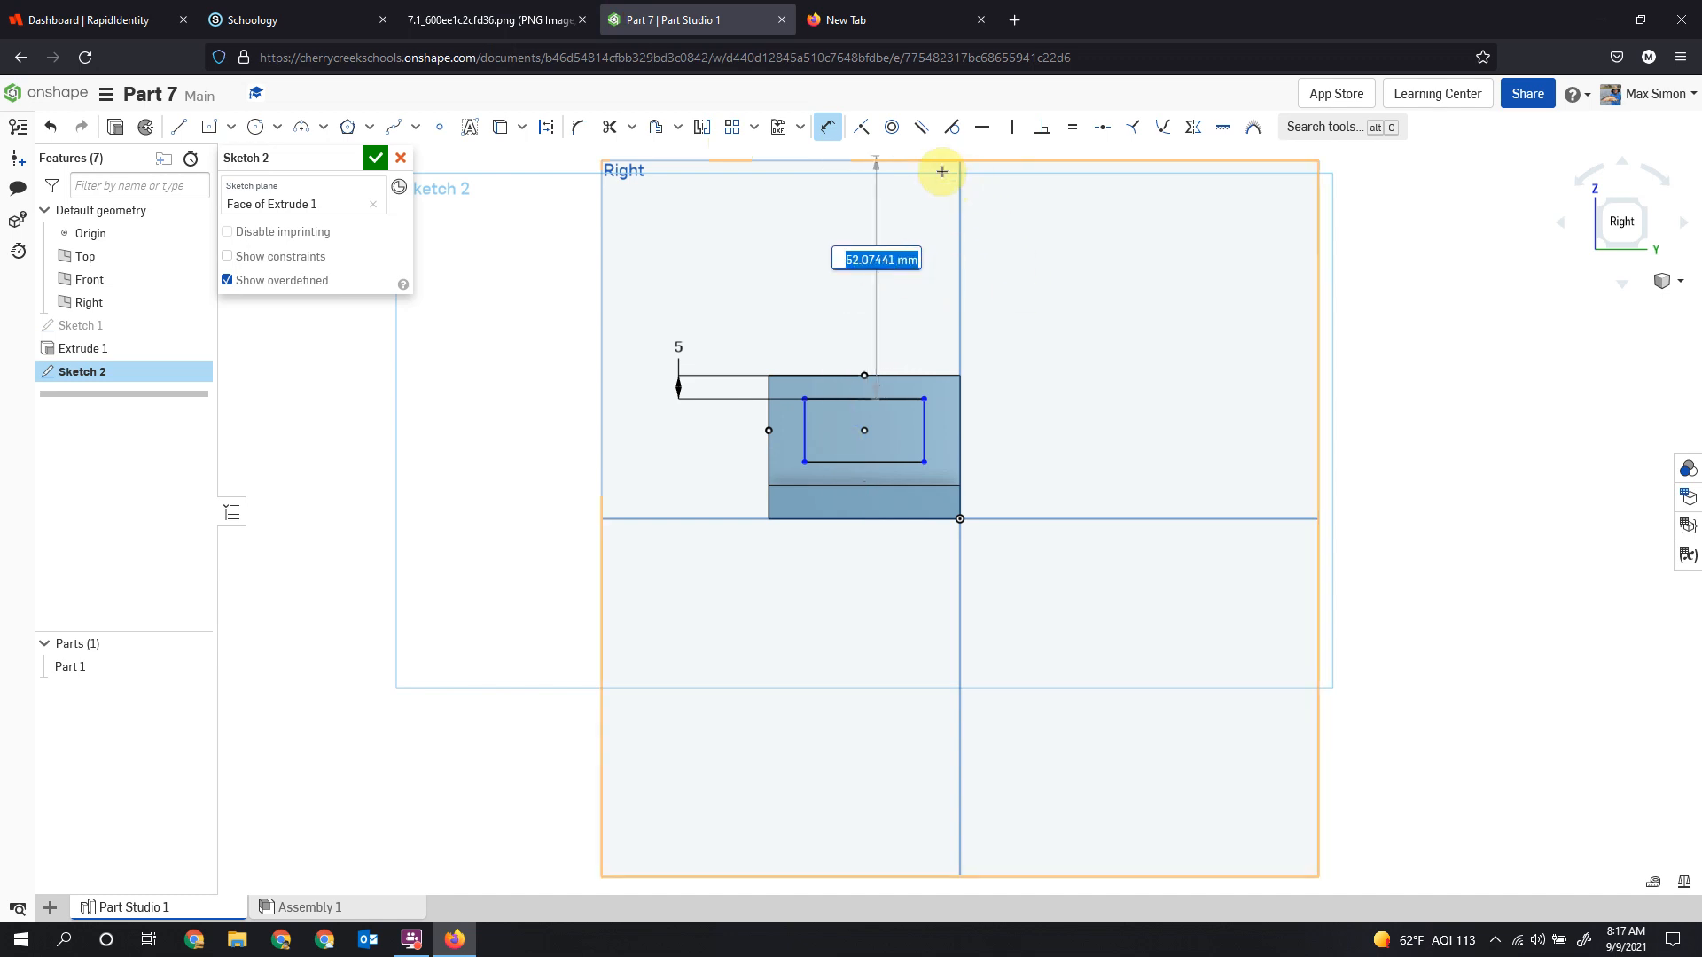
pyautogui.press('BackSpace')
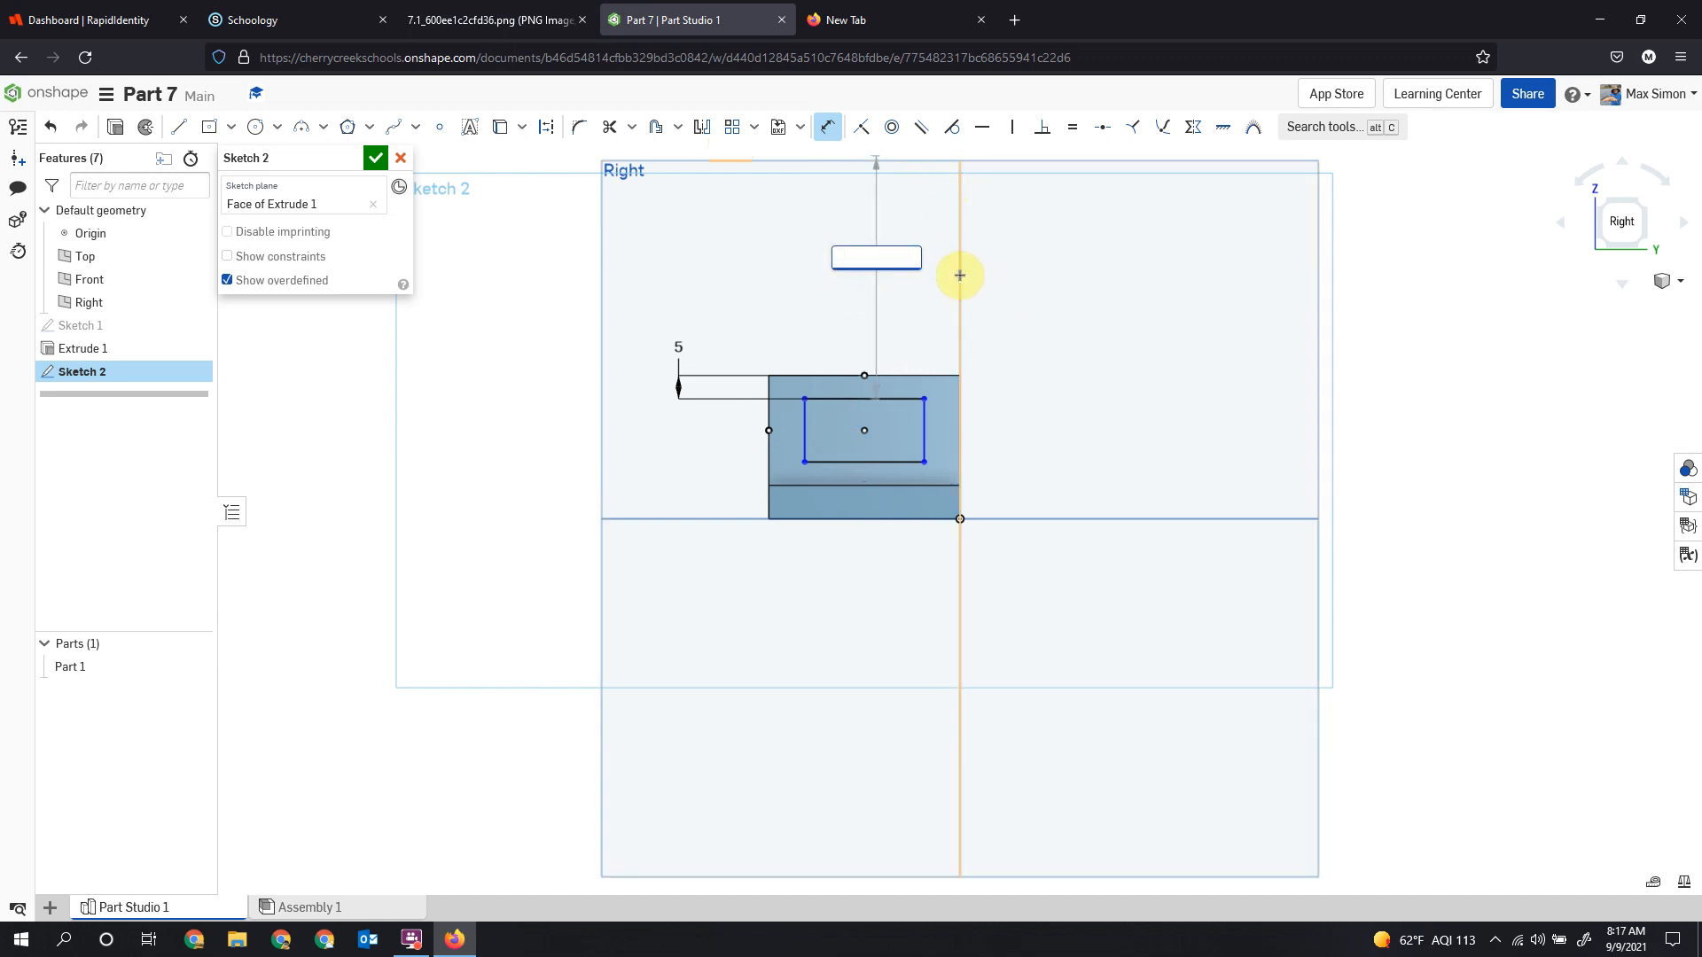
pyautogui.press('Return')
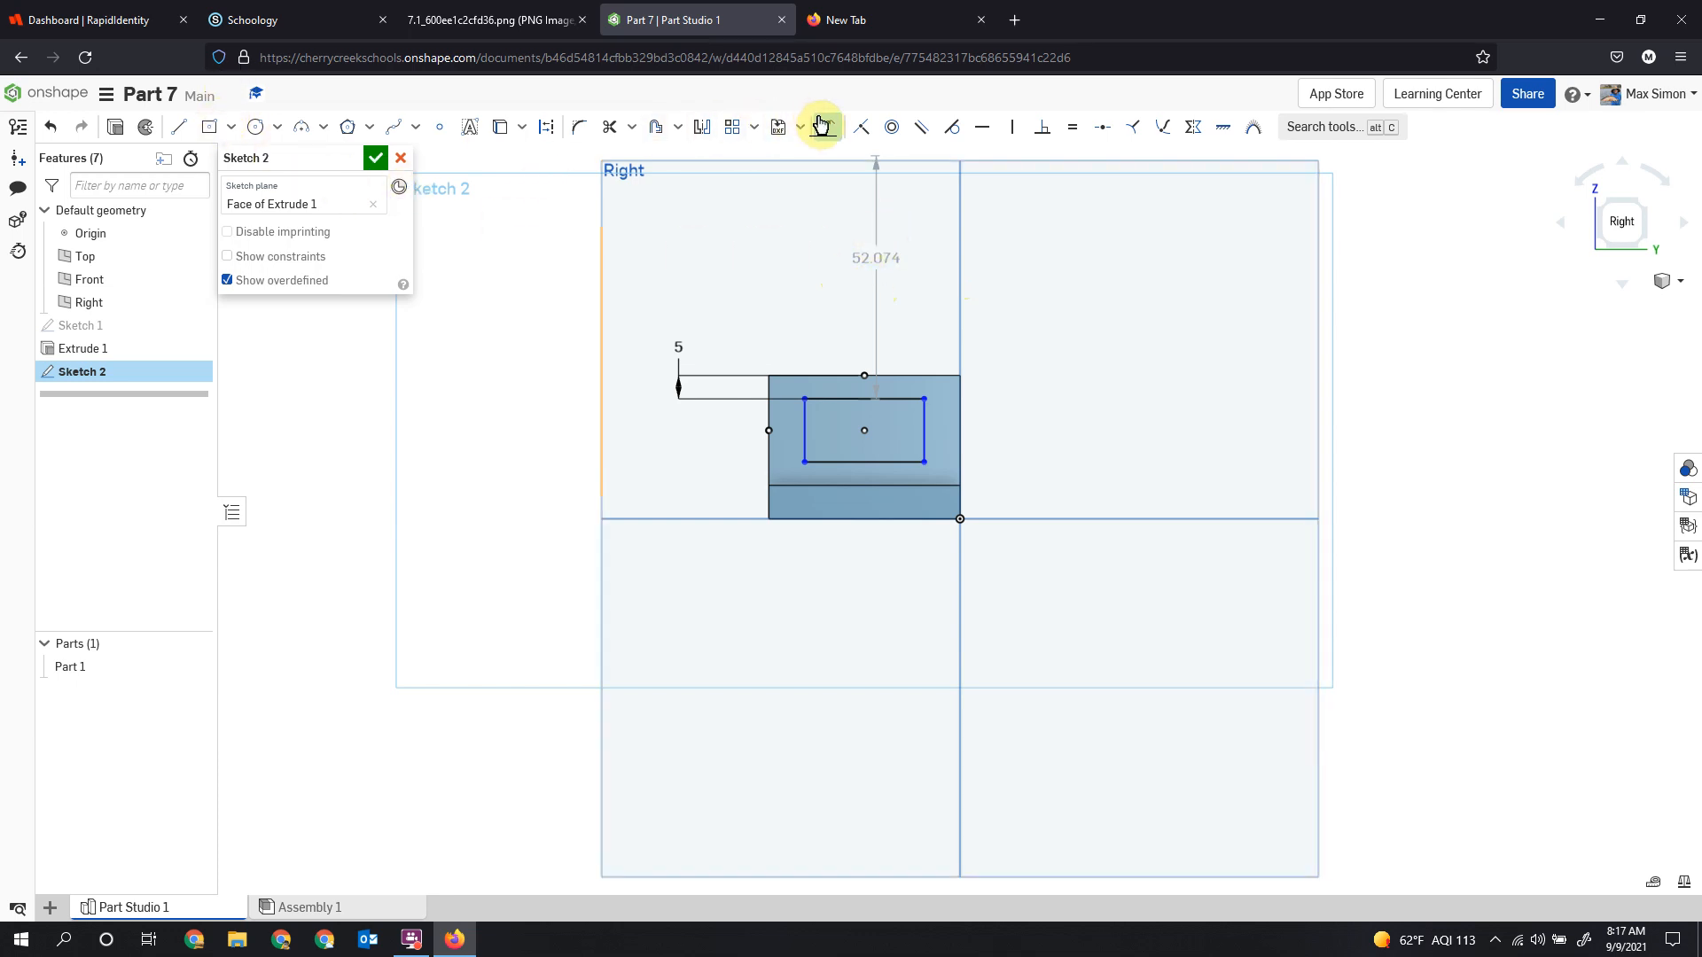
pyautogui.click(884, 268)
pyautogui.press('Delete')
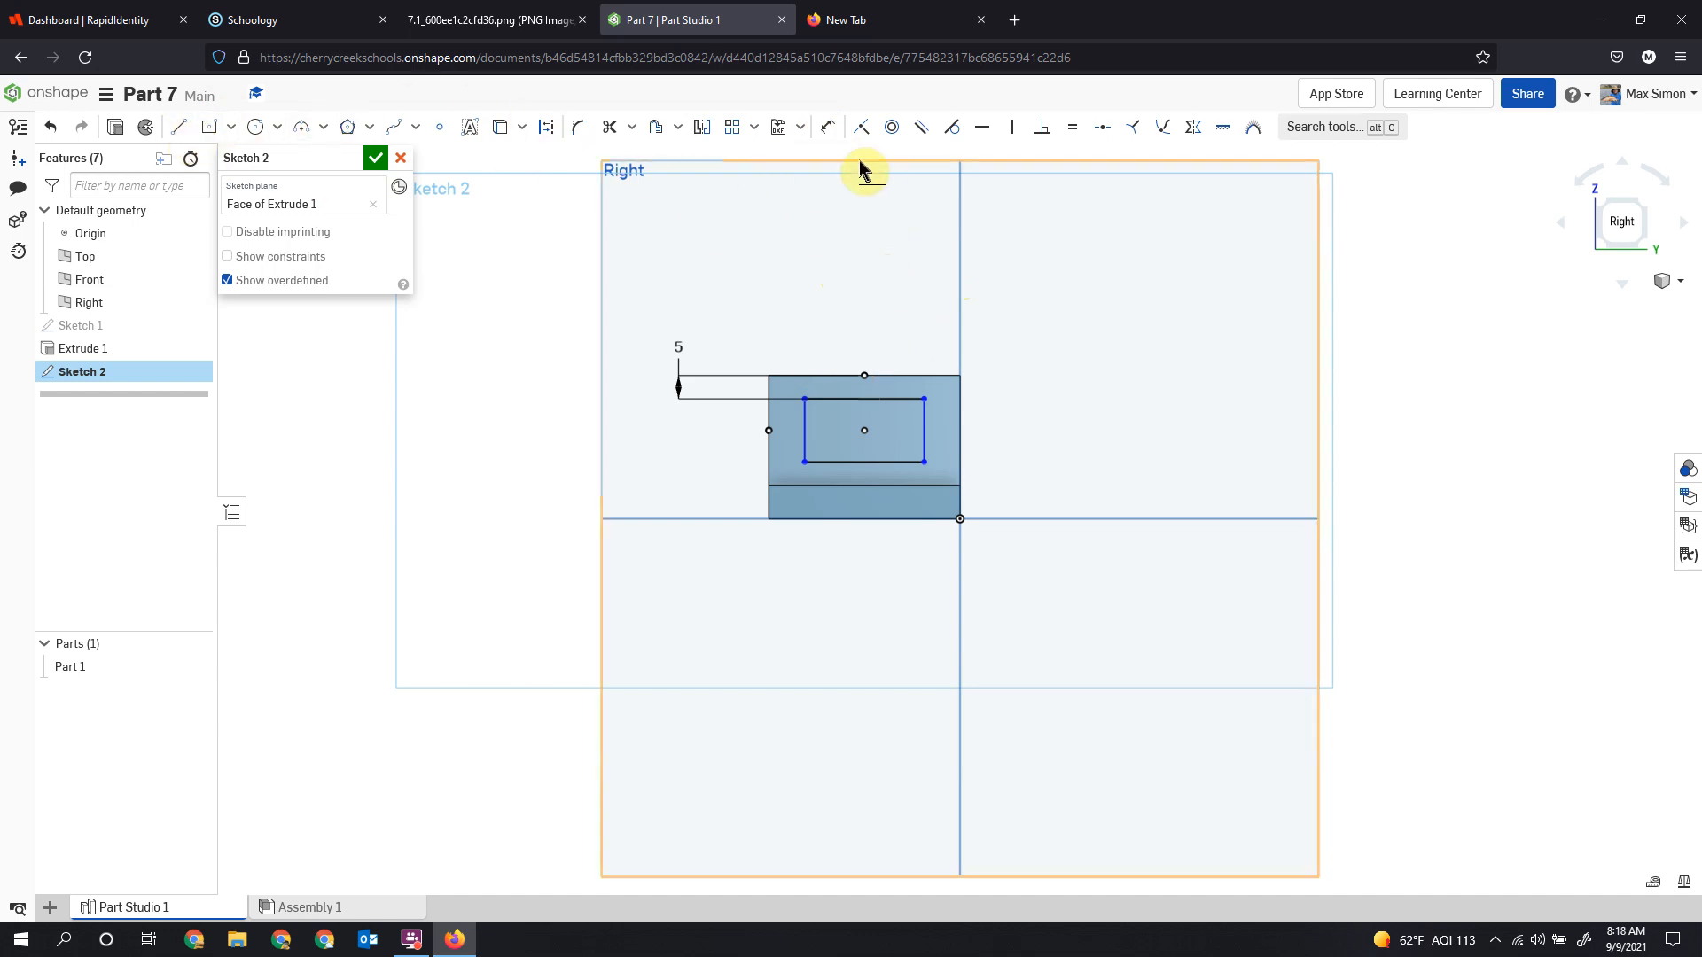
# Dimension the rectangle's width between its two vertical sides as 20 mm.
pyautogui.click(831, 129)
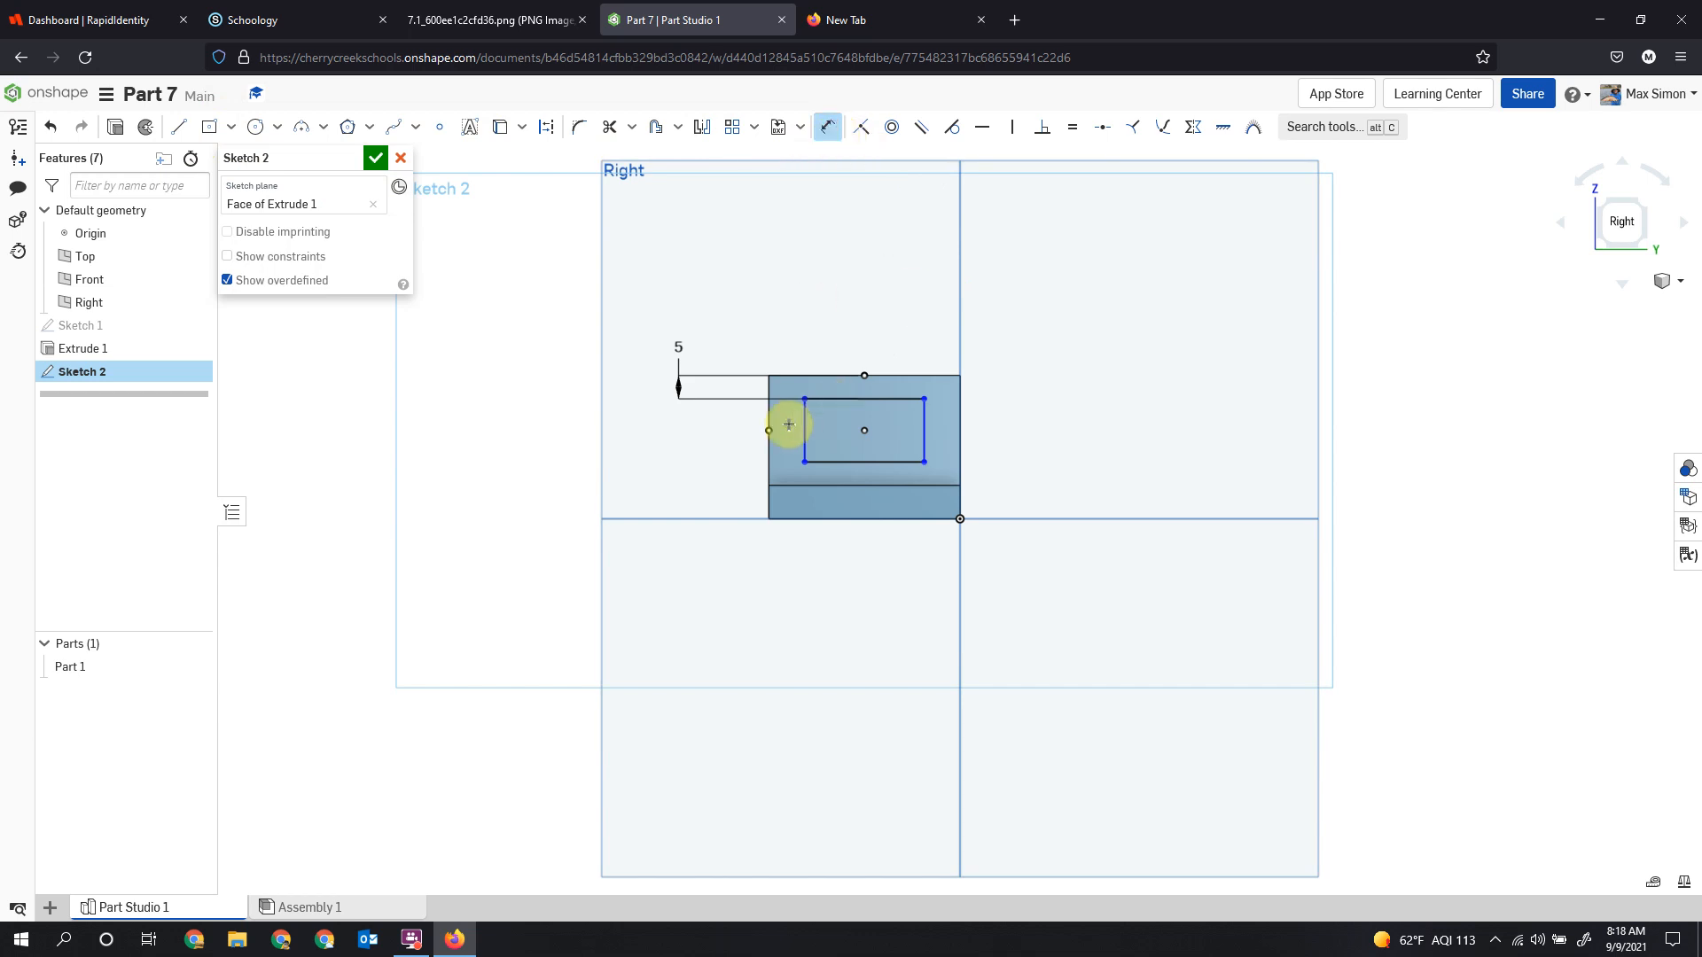
pyautogui.click(922, 435)
pyautogui.click(925, 435)
pyautogui.click(899, 285)
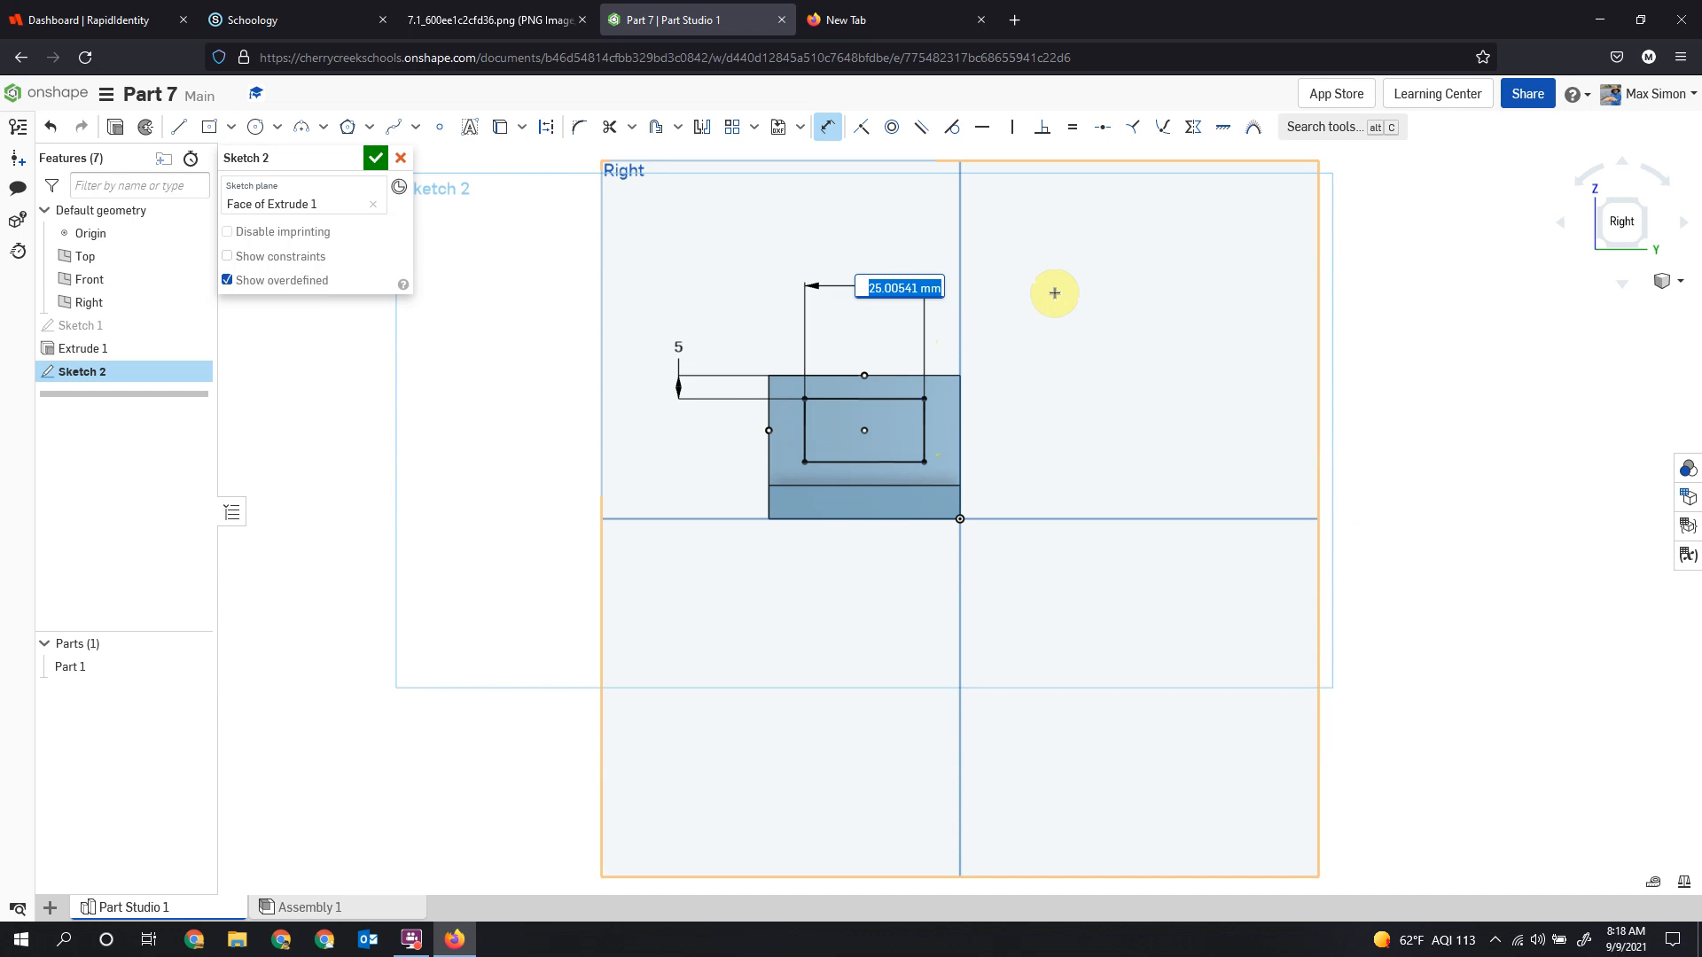
pyautogui.write('20')
pyautogui.press('Return')
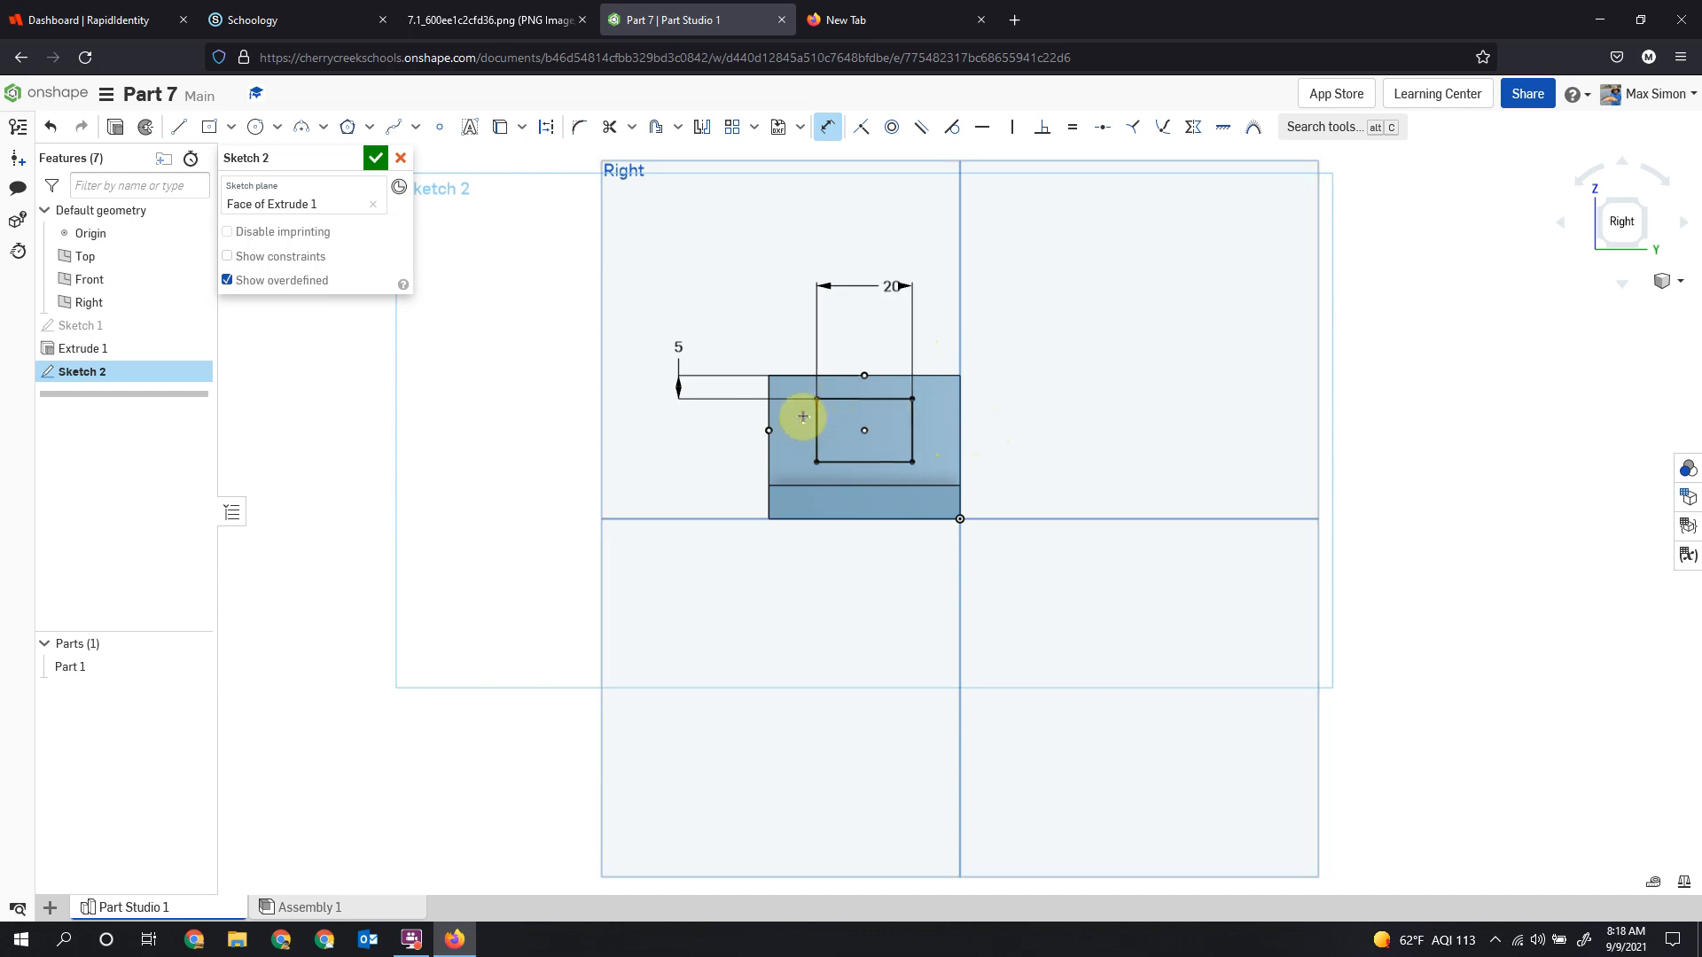
# Dimension the rectangle's height between its top and bottom edges as 10 mm.
pyautogui.click(841, 400)
pyautogui.click(842, 462)
pyautogui.click(665, 442)
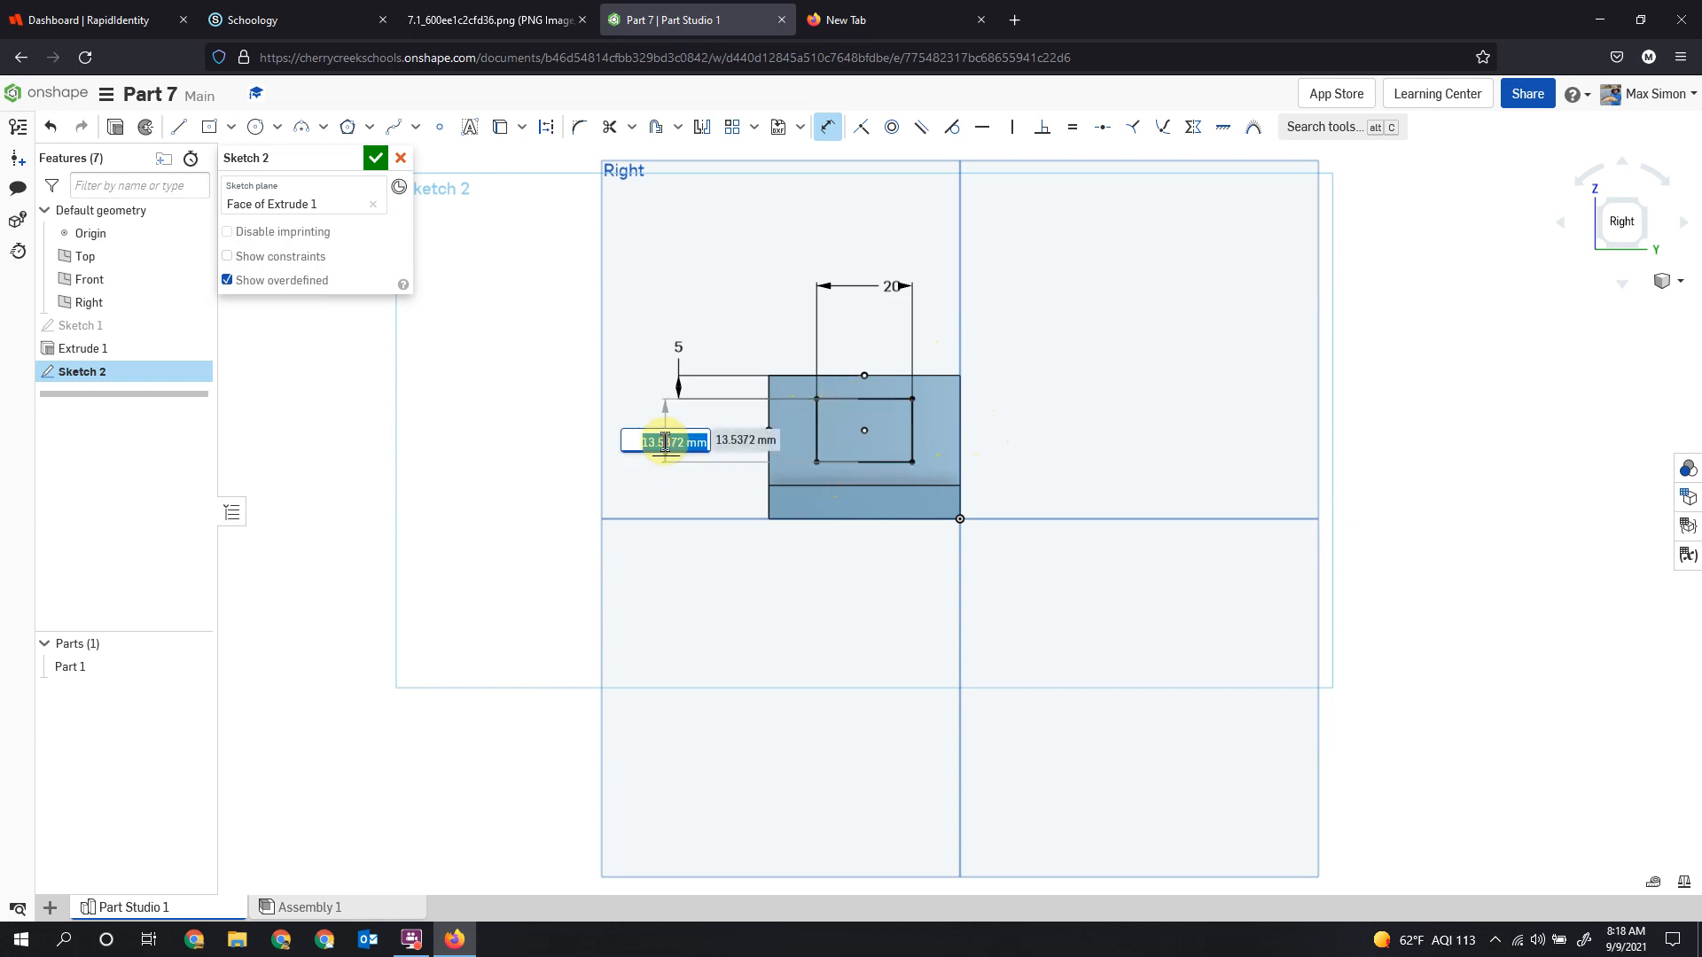
pyautogui.press('Return')
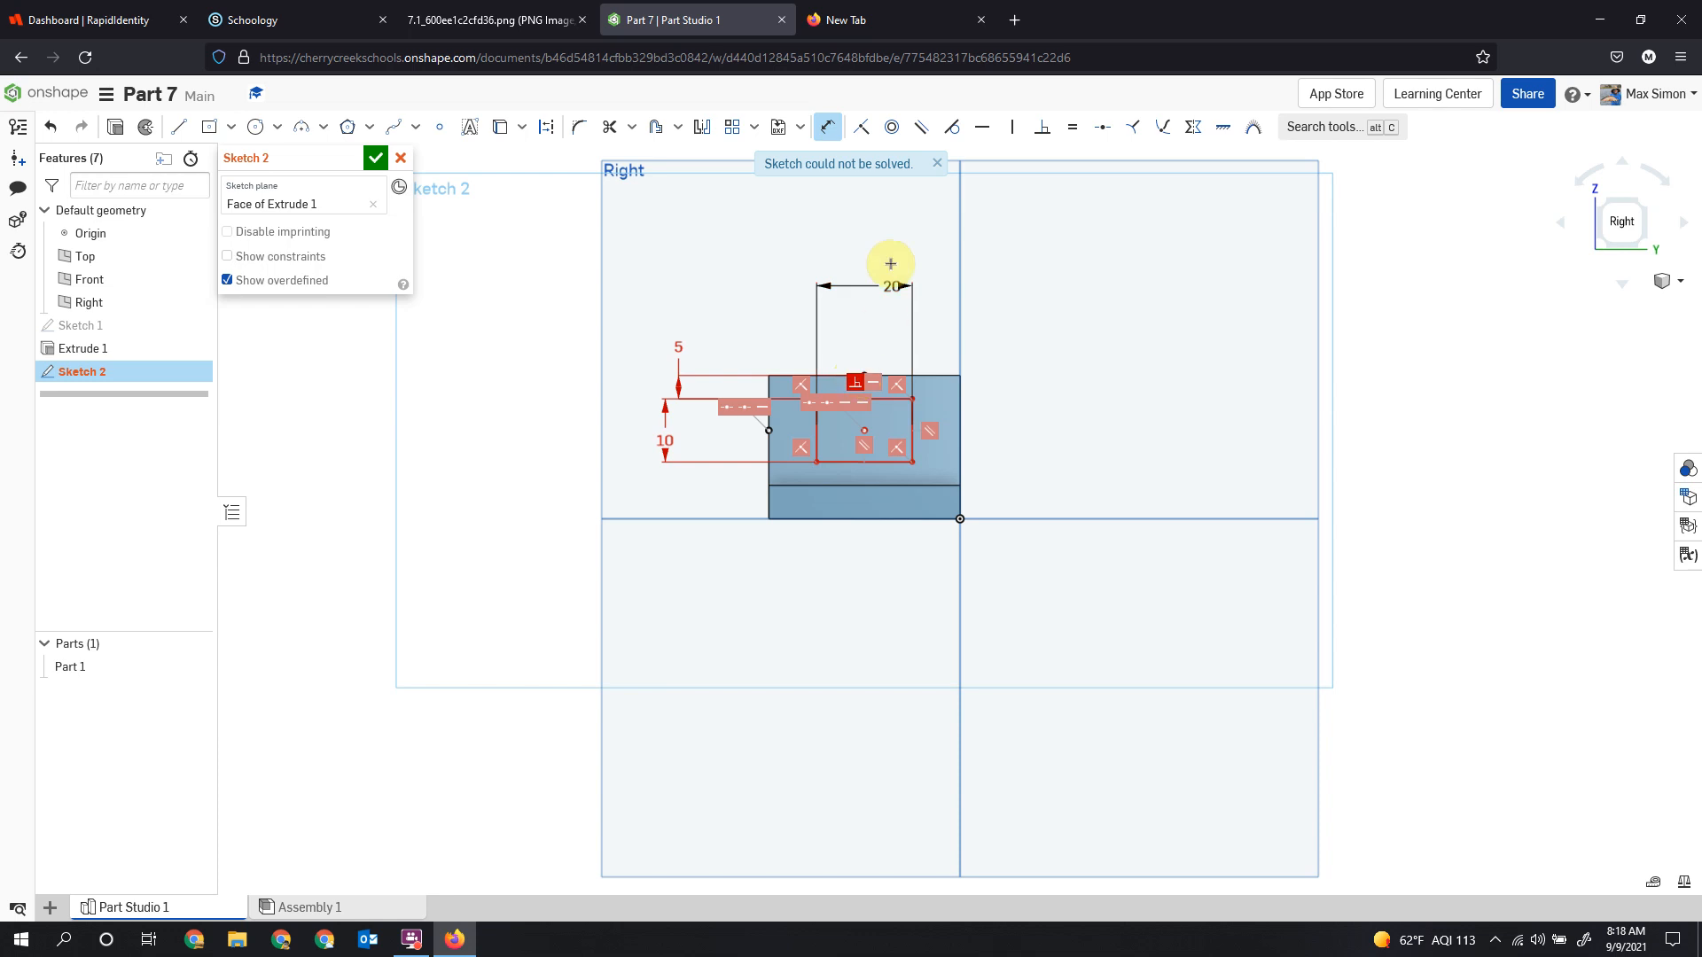
# Delete the conflicting constraints that tie the rectangle to its center point on the sloped face.
pyautogui.click(842, 413)
pyautogui.press('Delete')
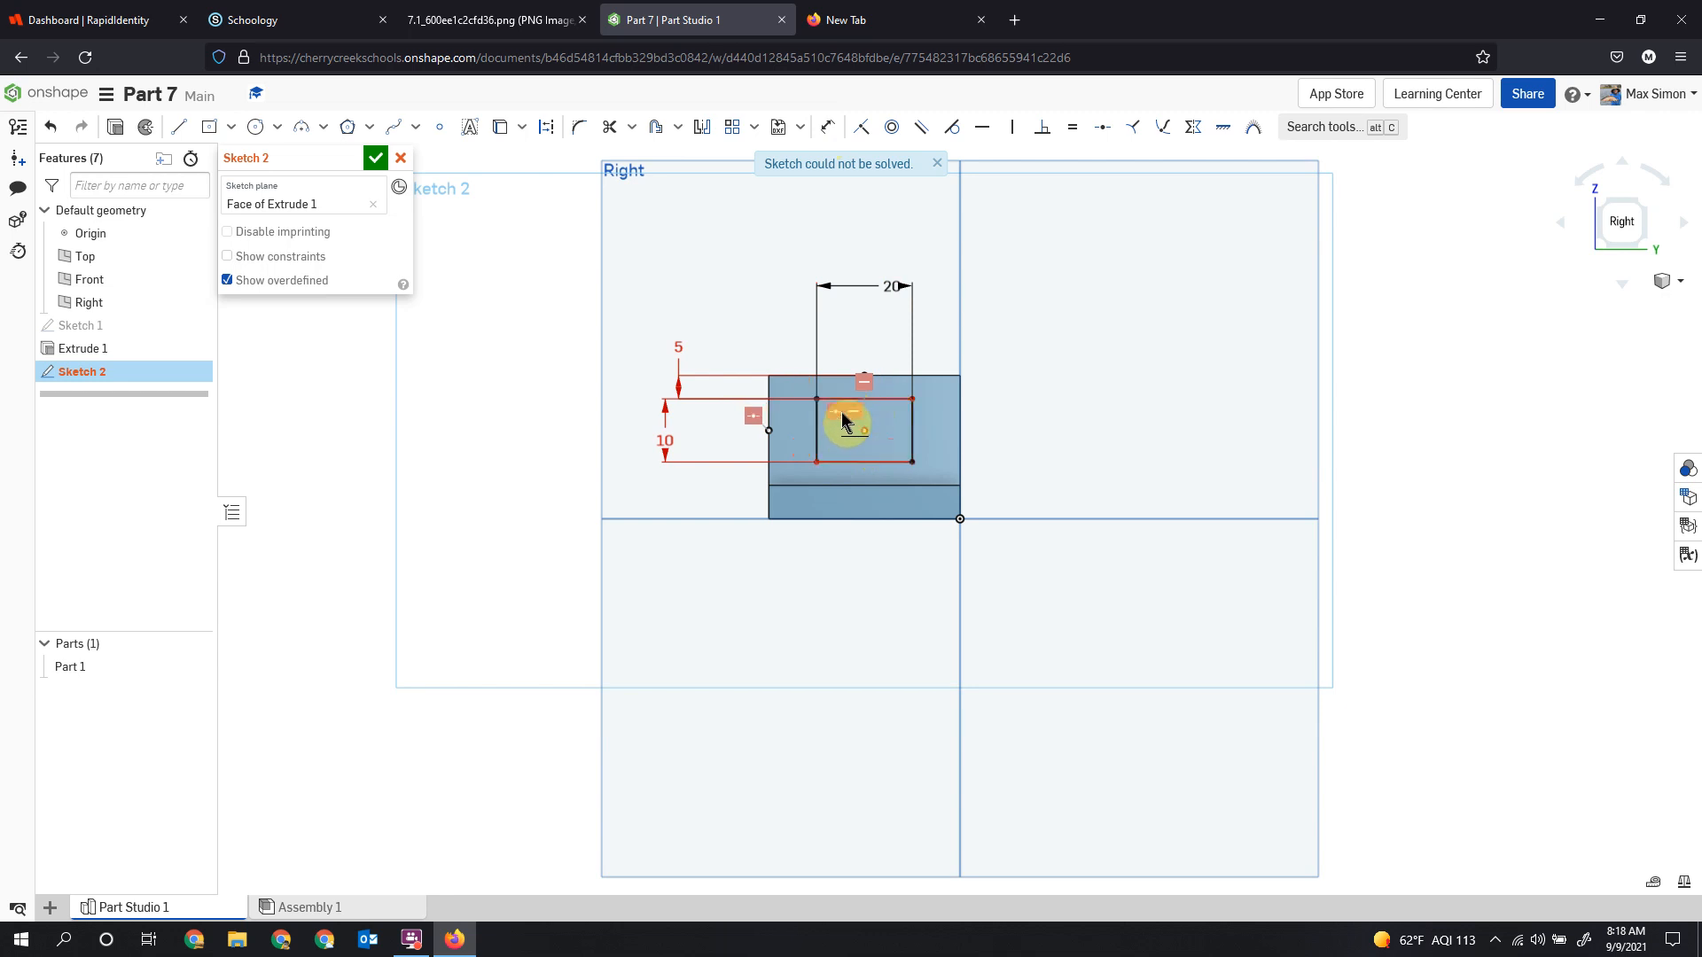
pyautogui.click(840, 415)
pyautogui.press('Delete')
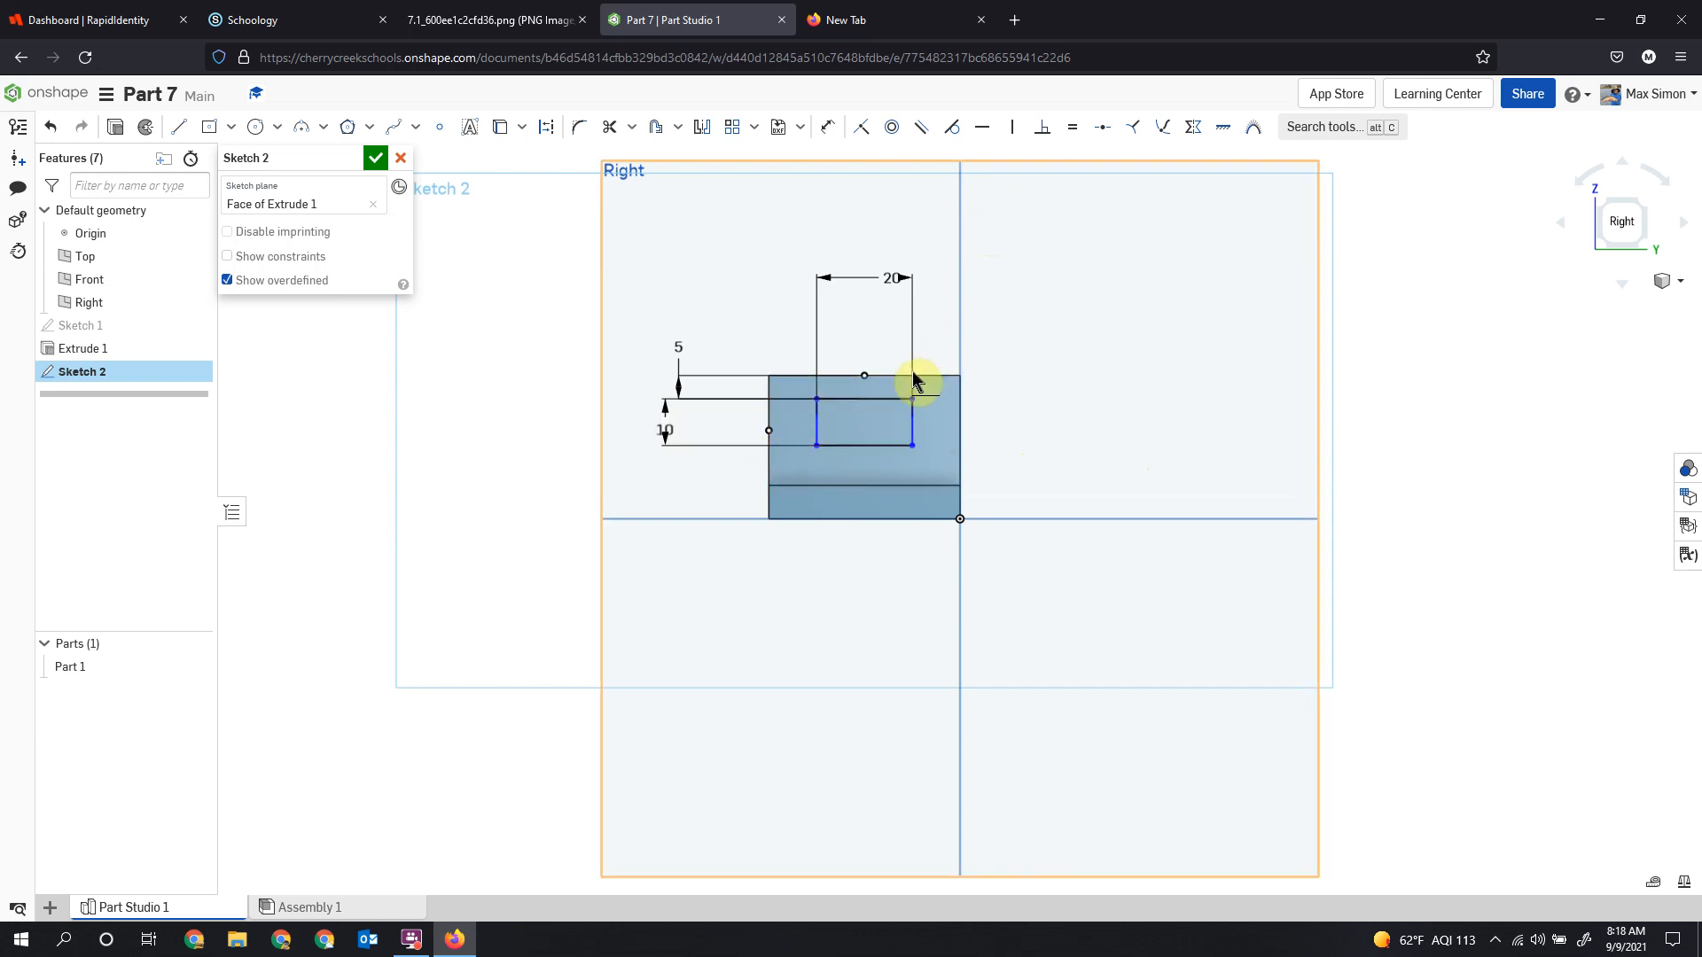
# Check the window's position on the reference drawing and dimension the rectangle's right side 10 mm from the face's right edge.
pyautogui.click(534, 28)
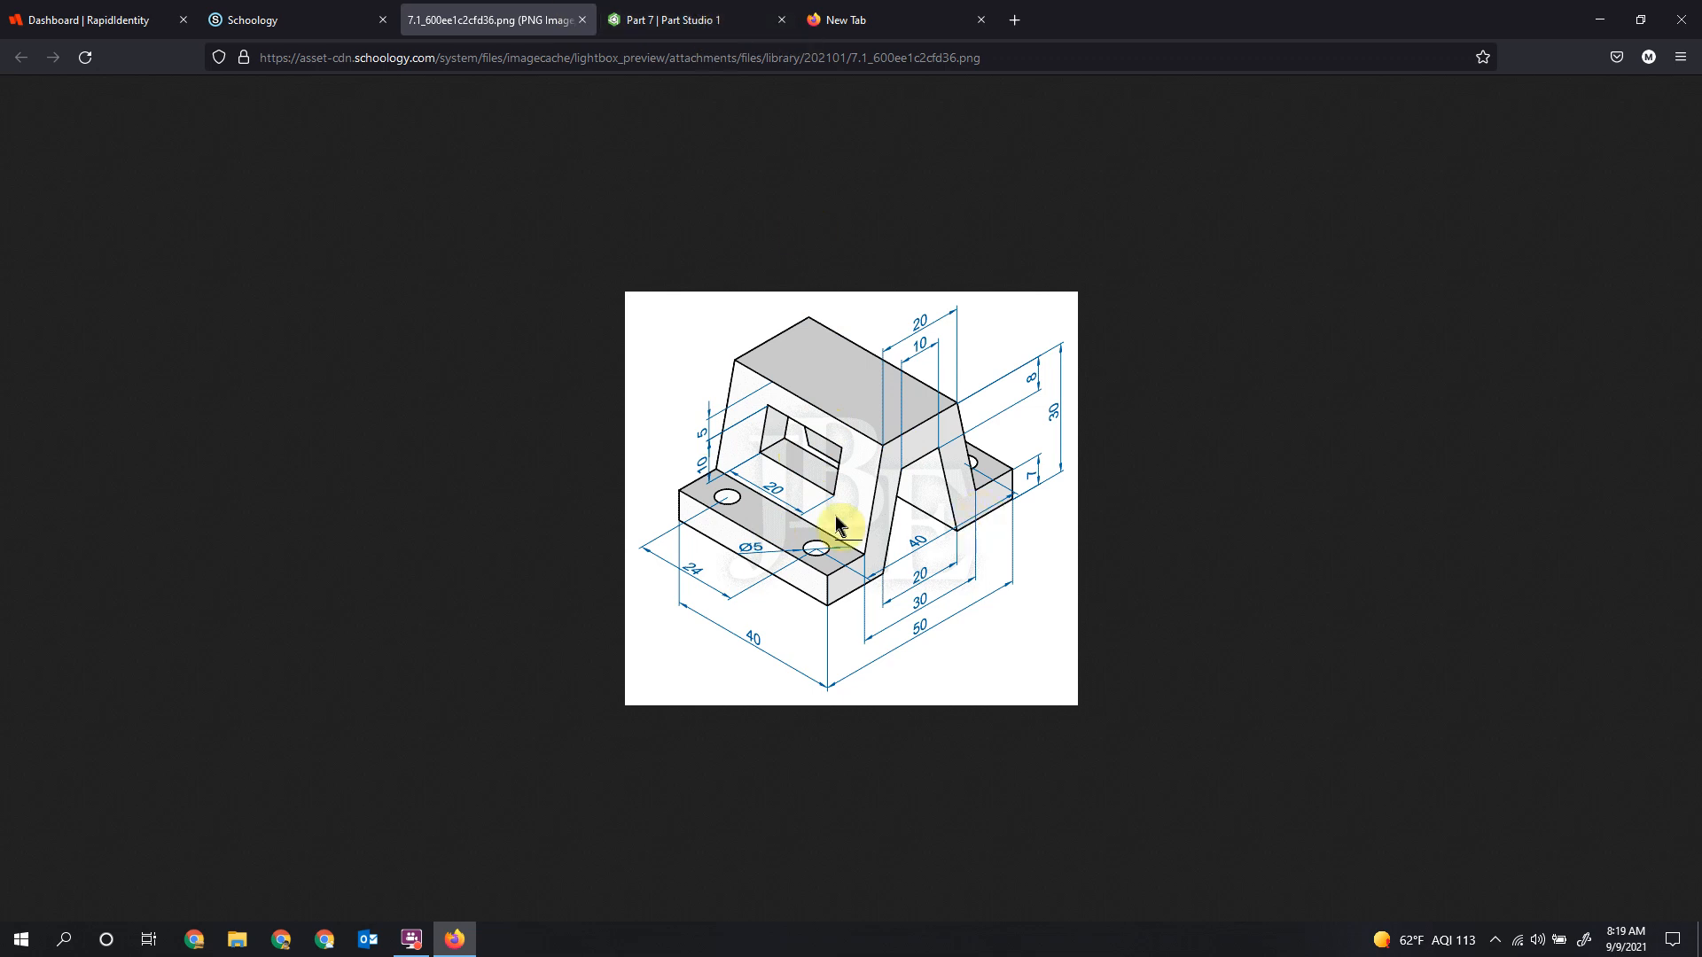
pyautogui.click(680, 21)
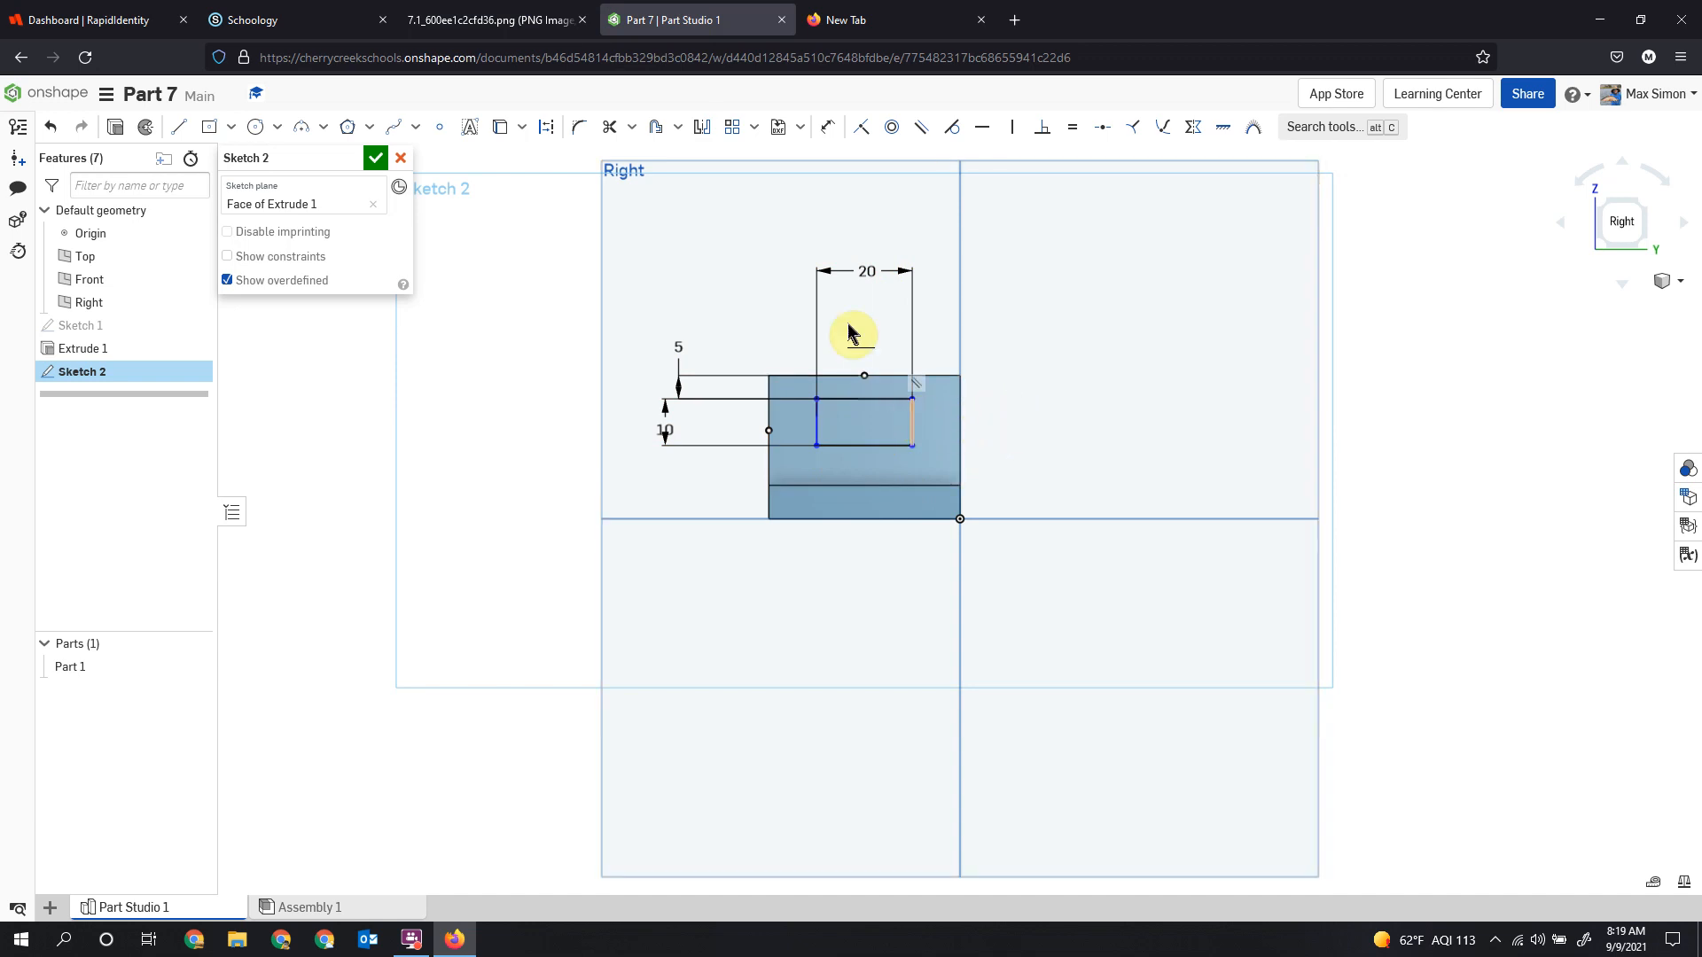
pyautogui.click(823, 124)
pyautogui.click(912, 413)
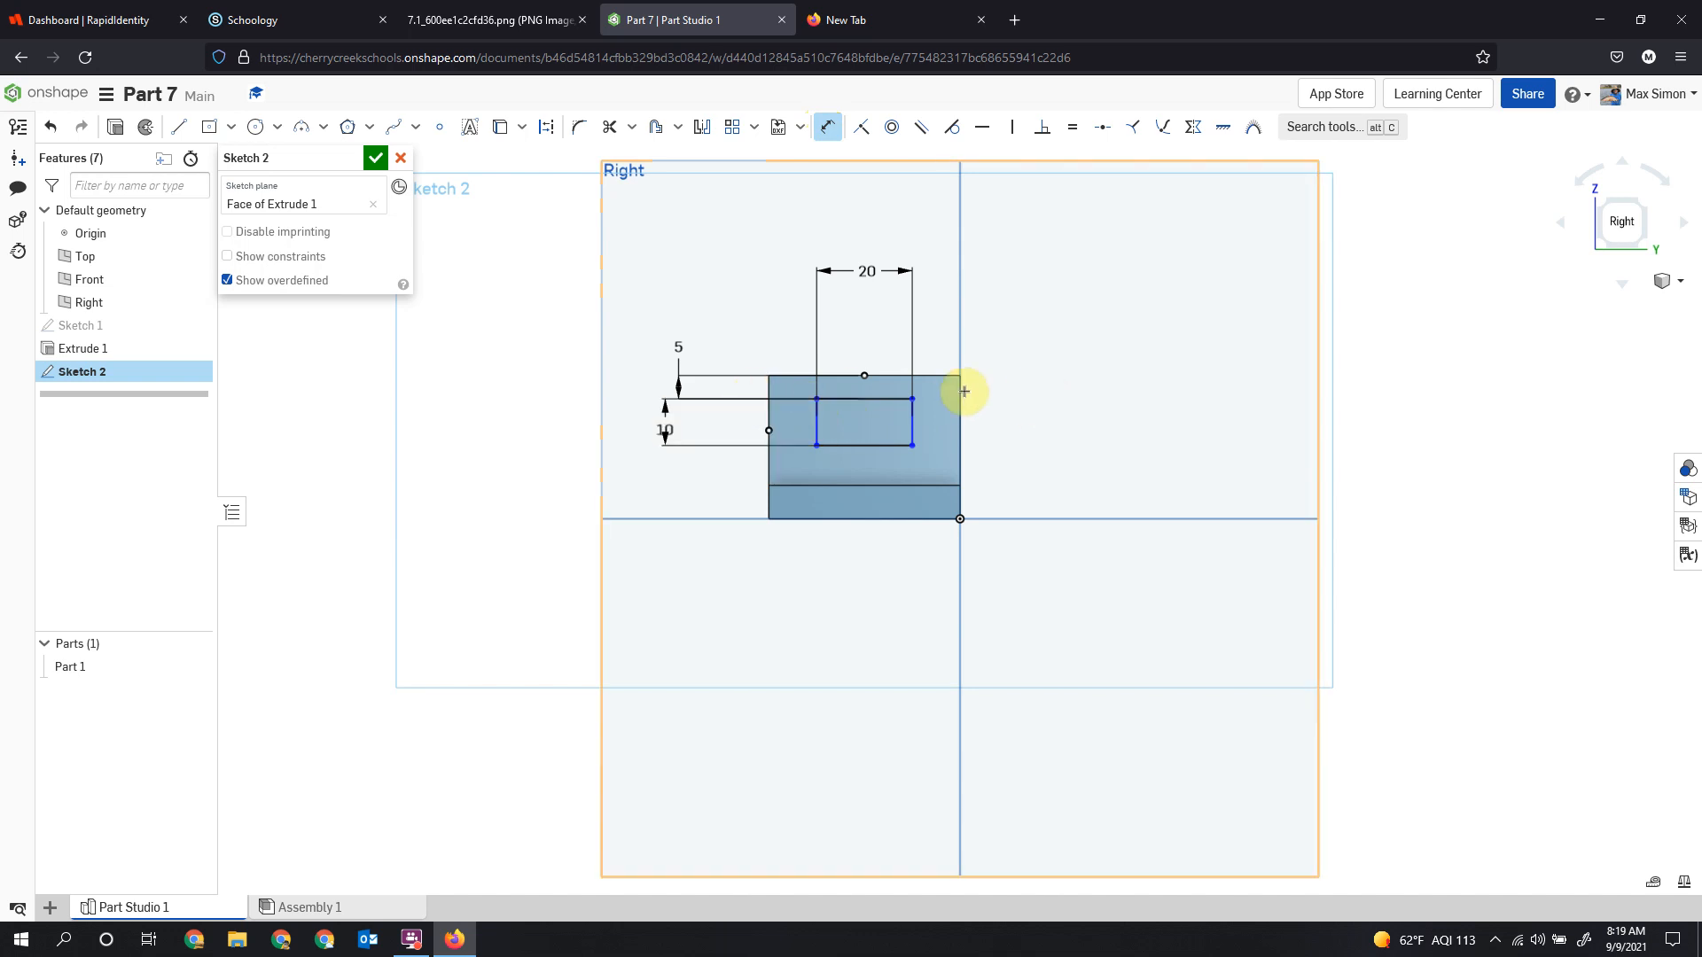
pyautogui.click(864, 376)
pyautogui.click(912, 435)
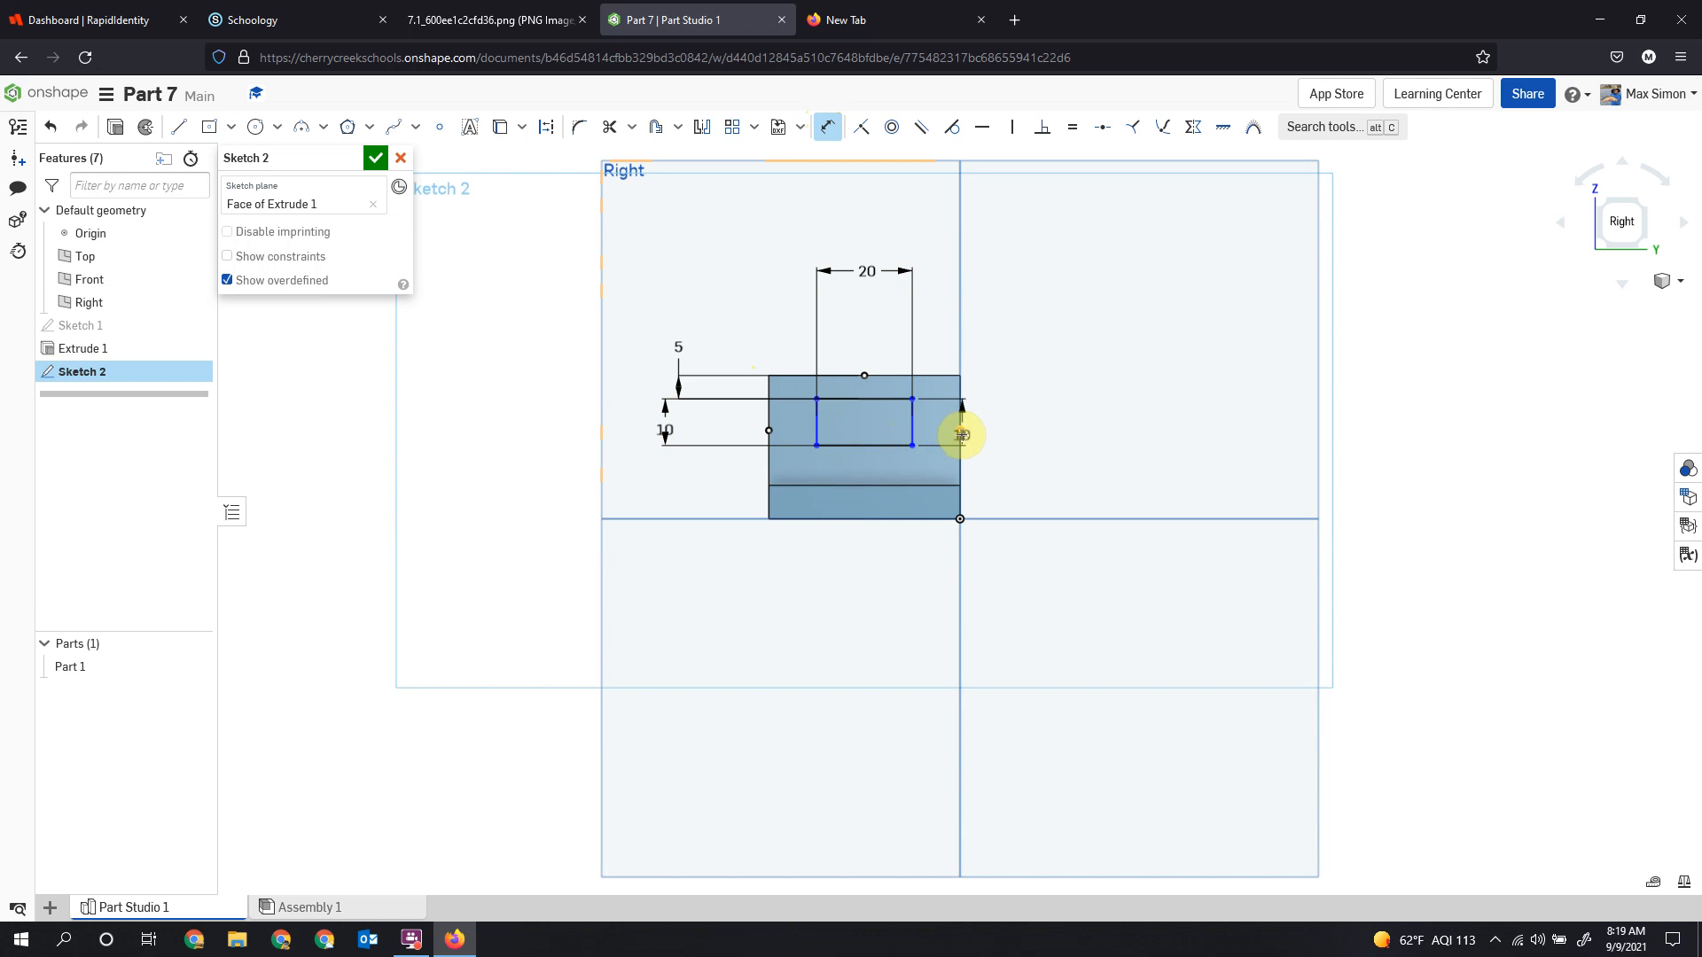
pyautogui.click(959, 434)
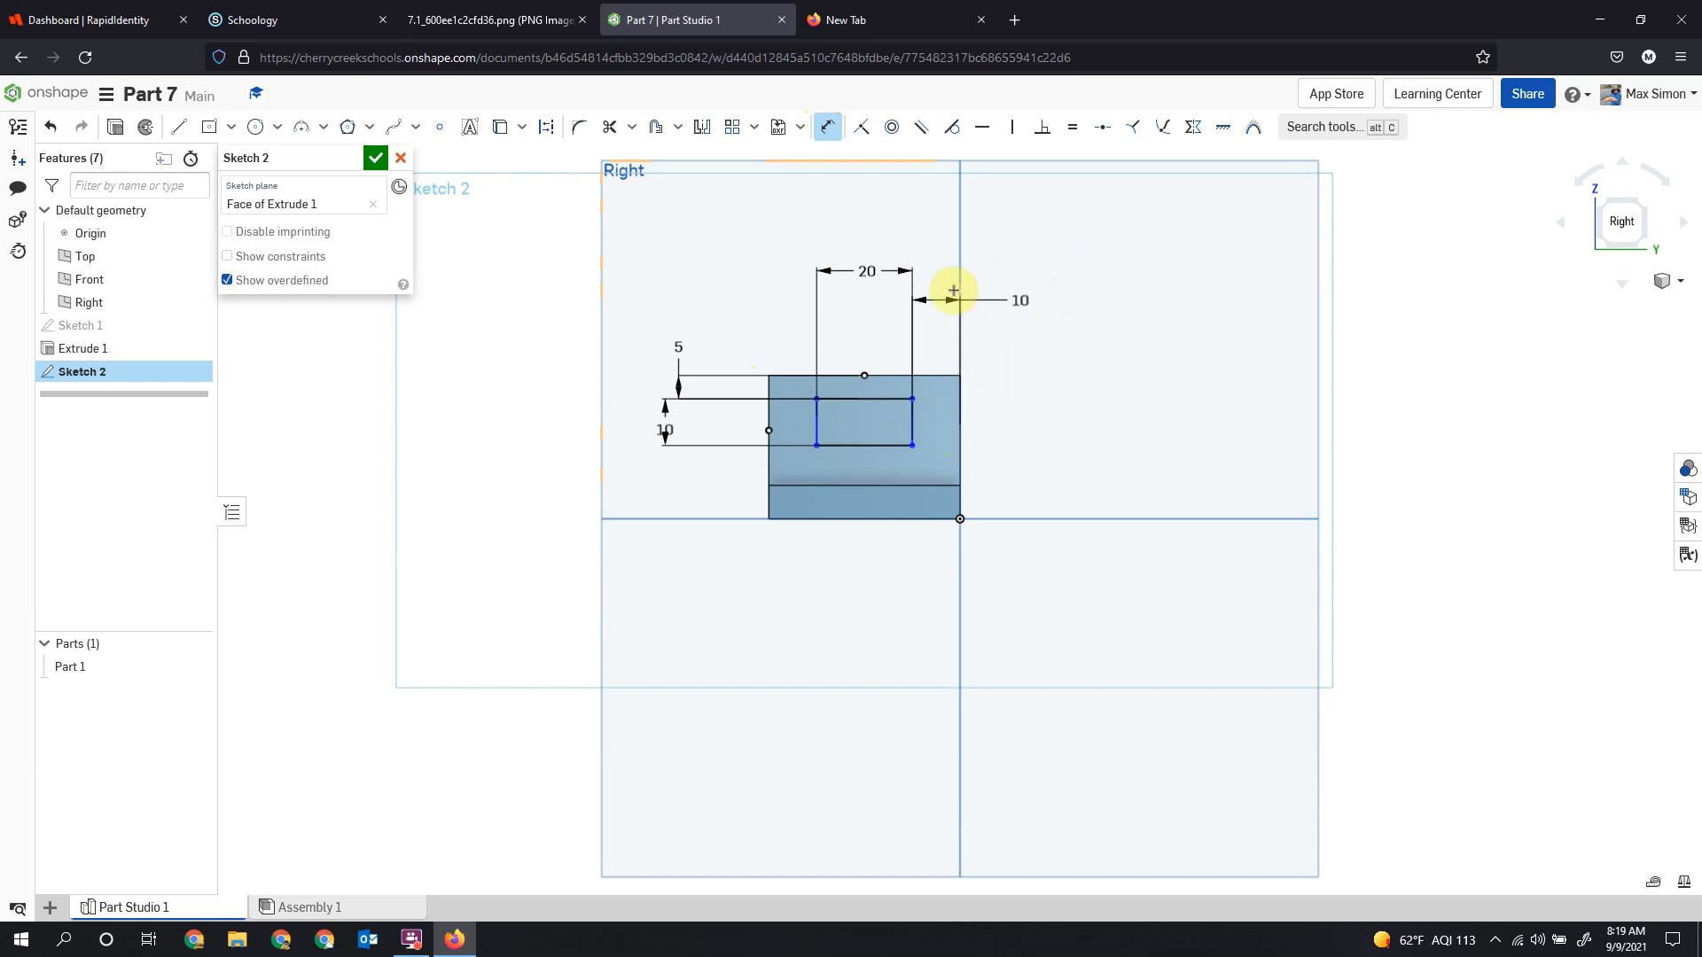
pyautogui.click(1040, 302)
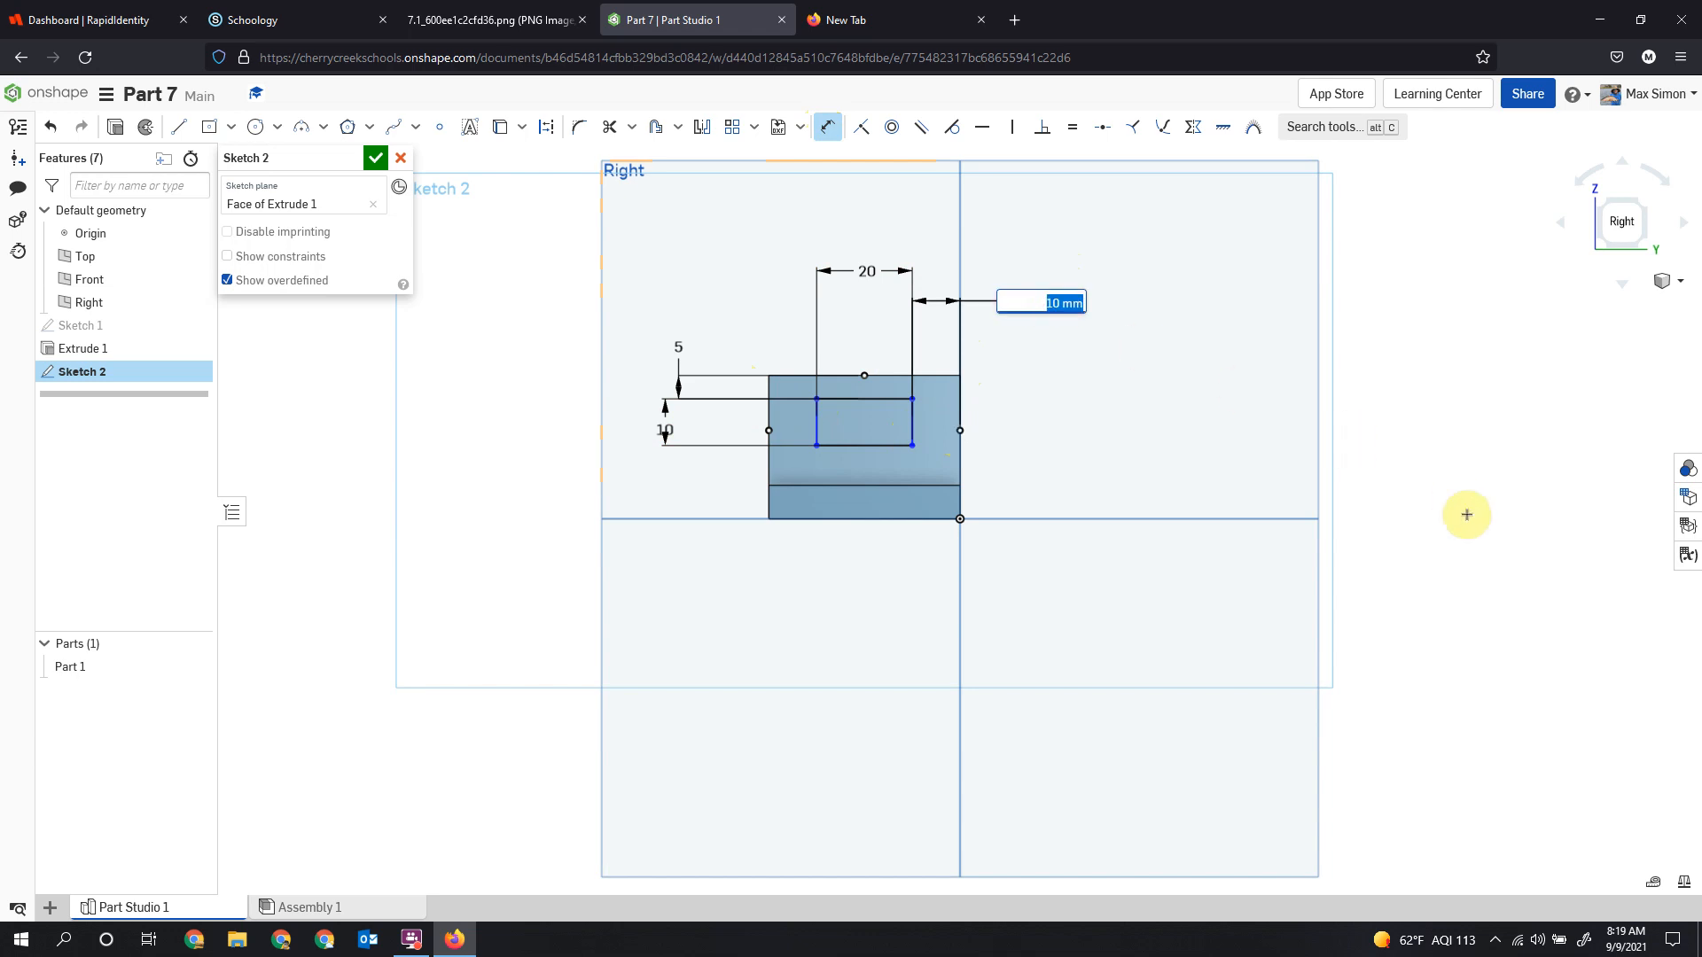
pyautogui.press('Return')
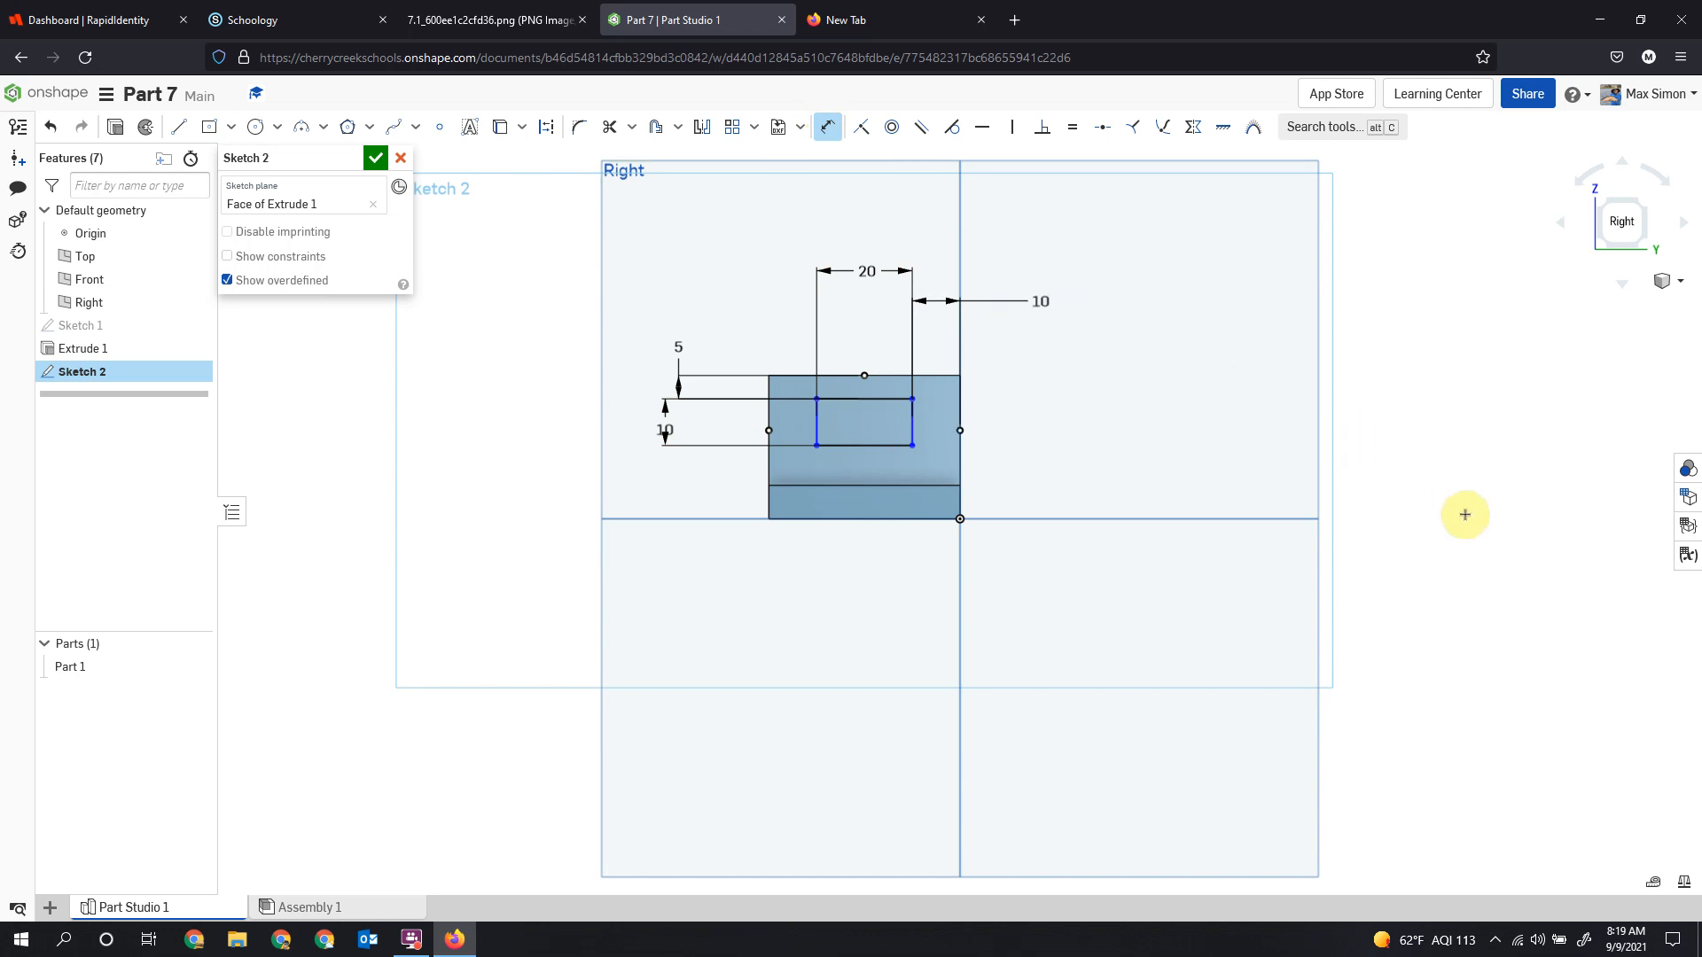
# Dimension the rectangle's left side 10 mm from the face's left edge and finish the sketch.
pyautogui.click(770, 418)
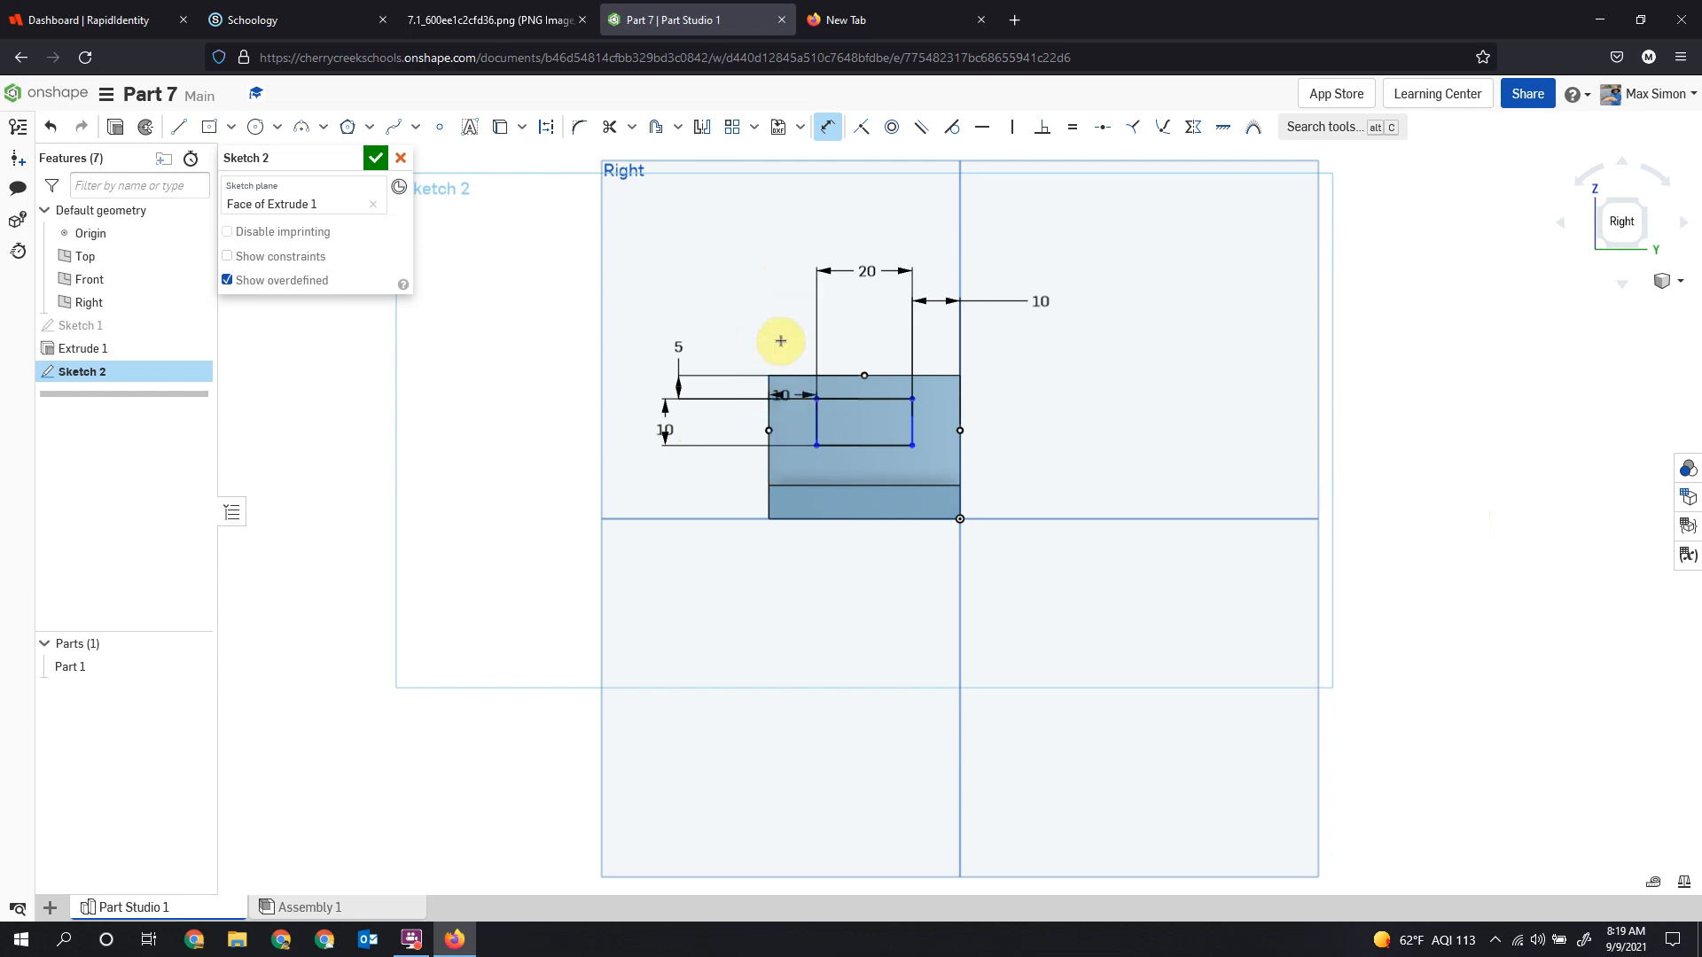
pyautogui.click(787, 307)
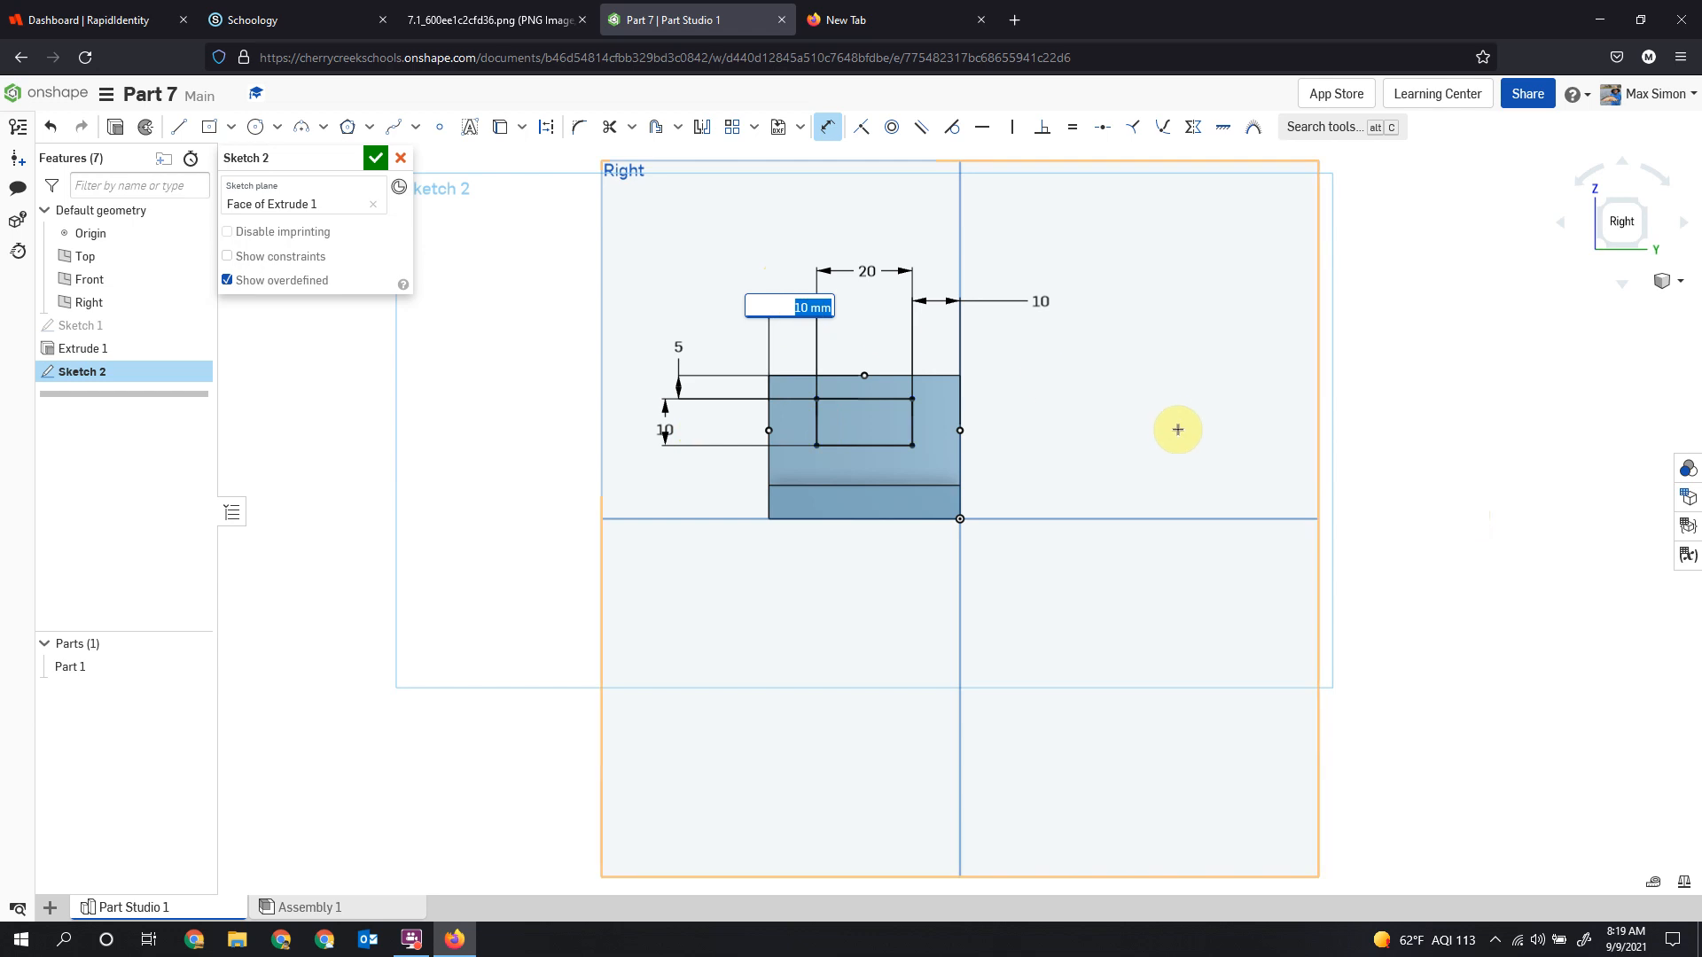
pyautogui.press('Return')
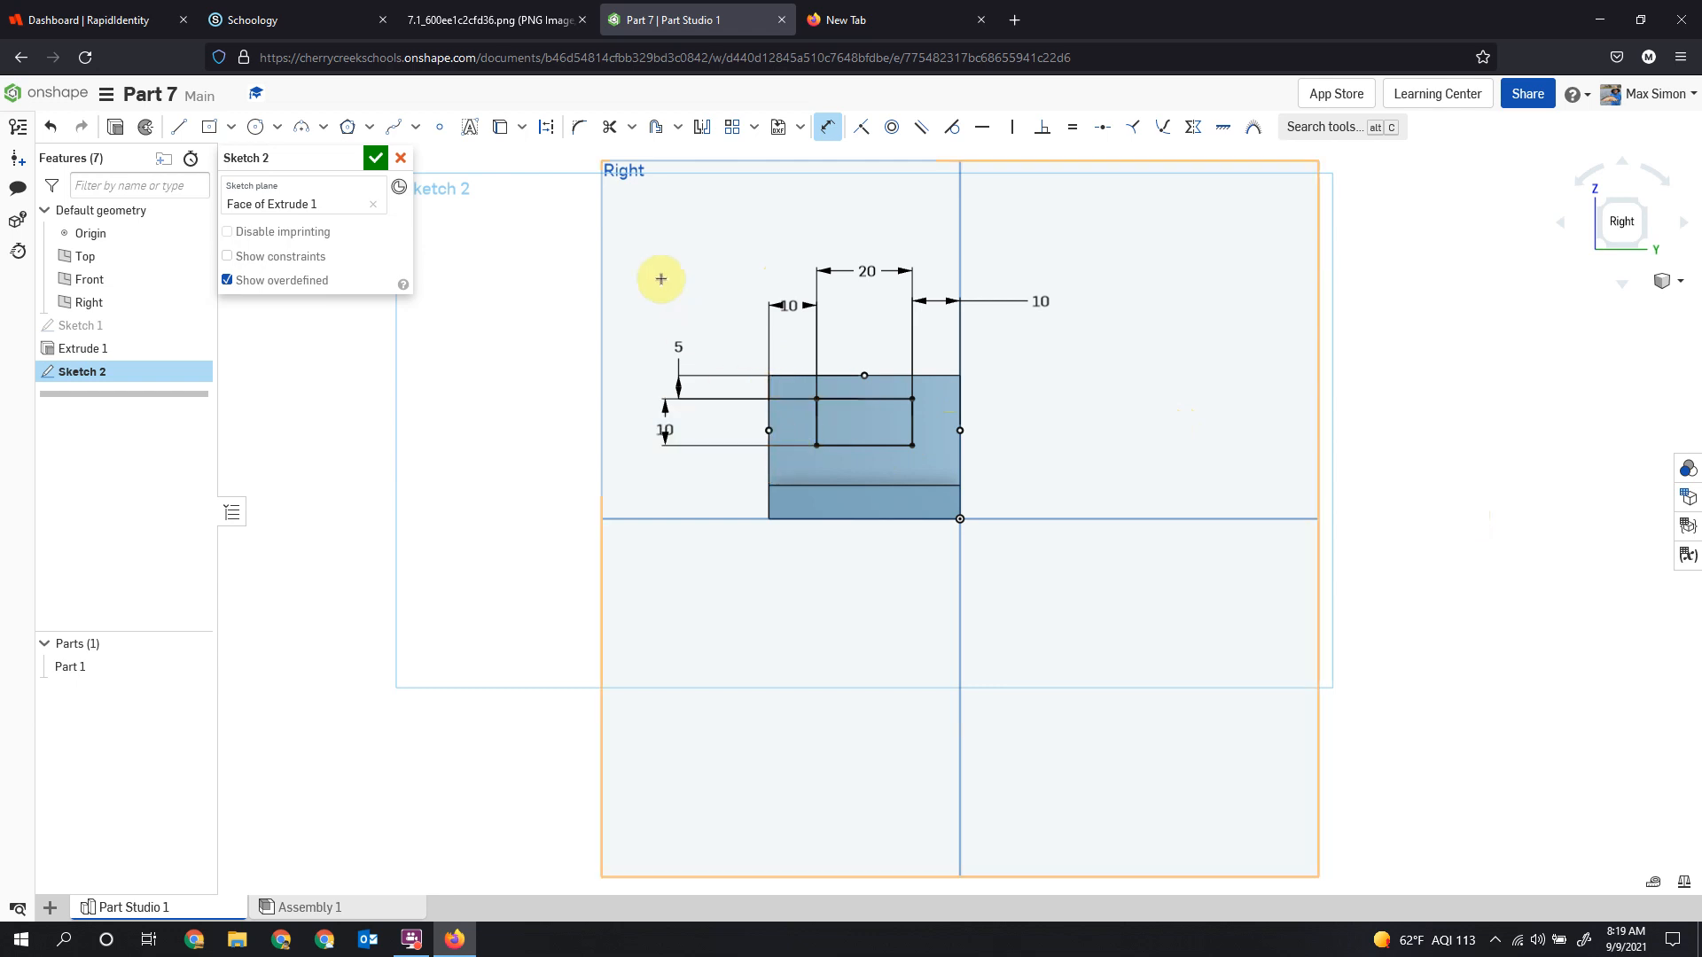
pyautogui.click(373, 162)
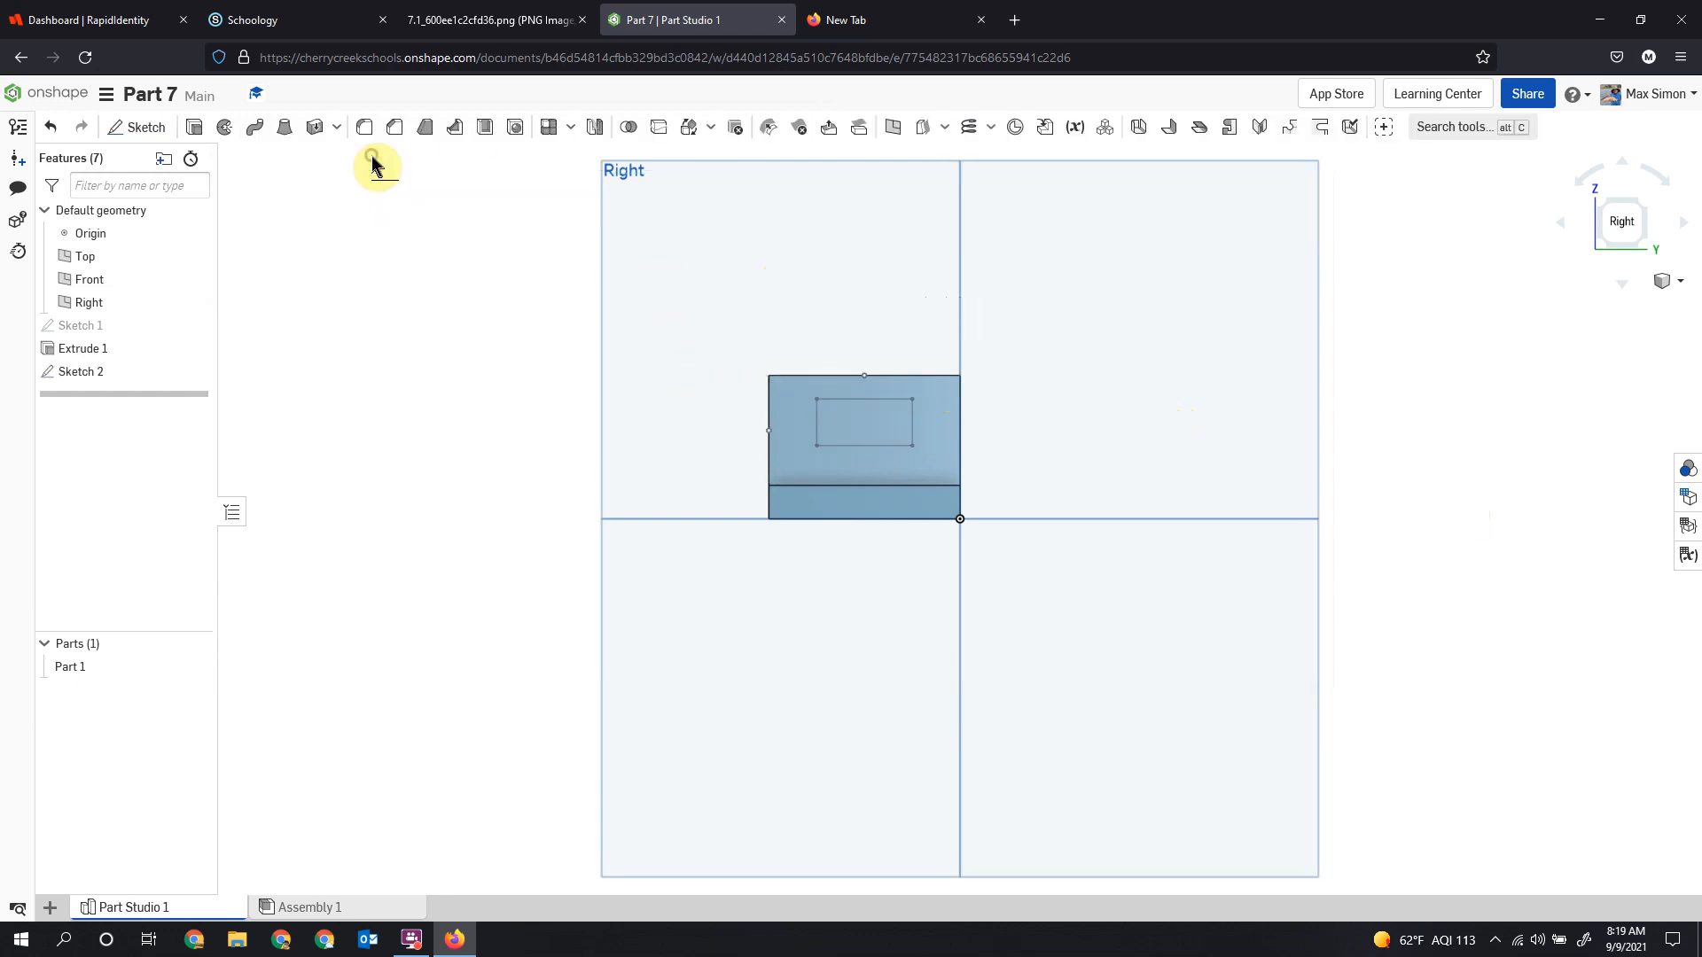
# Start an extrude of the window rectangle sketch that removes material from the part.
pyautogui.click(94, 370)
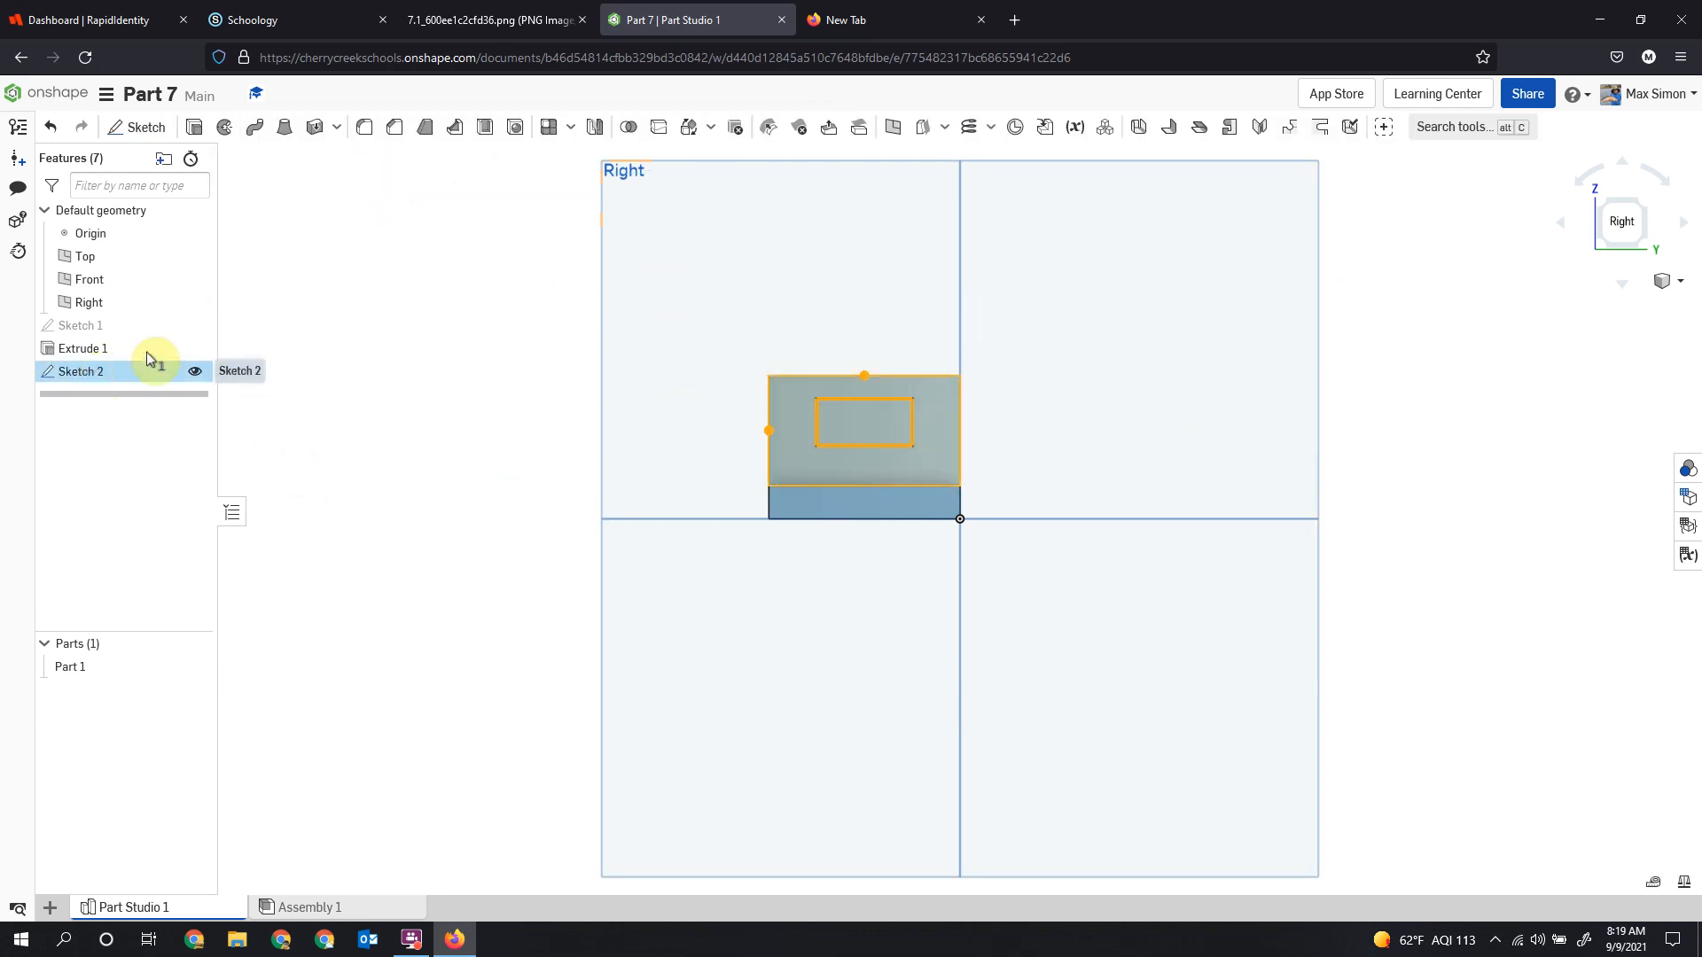
pyautogui.click(195, 128)
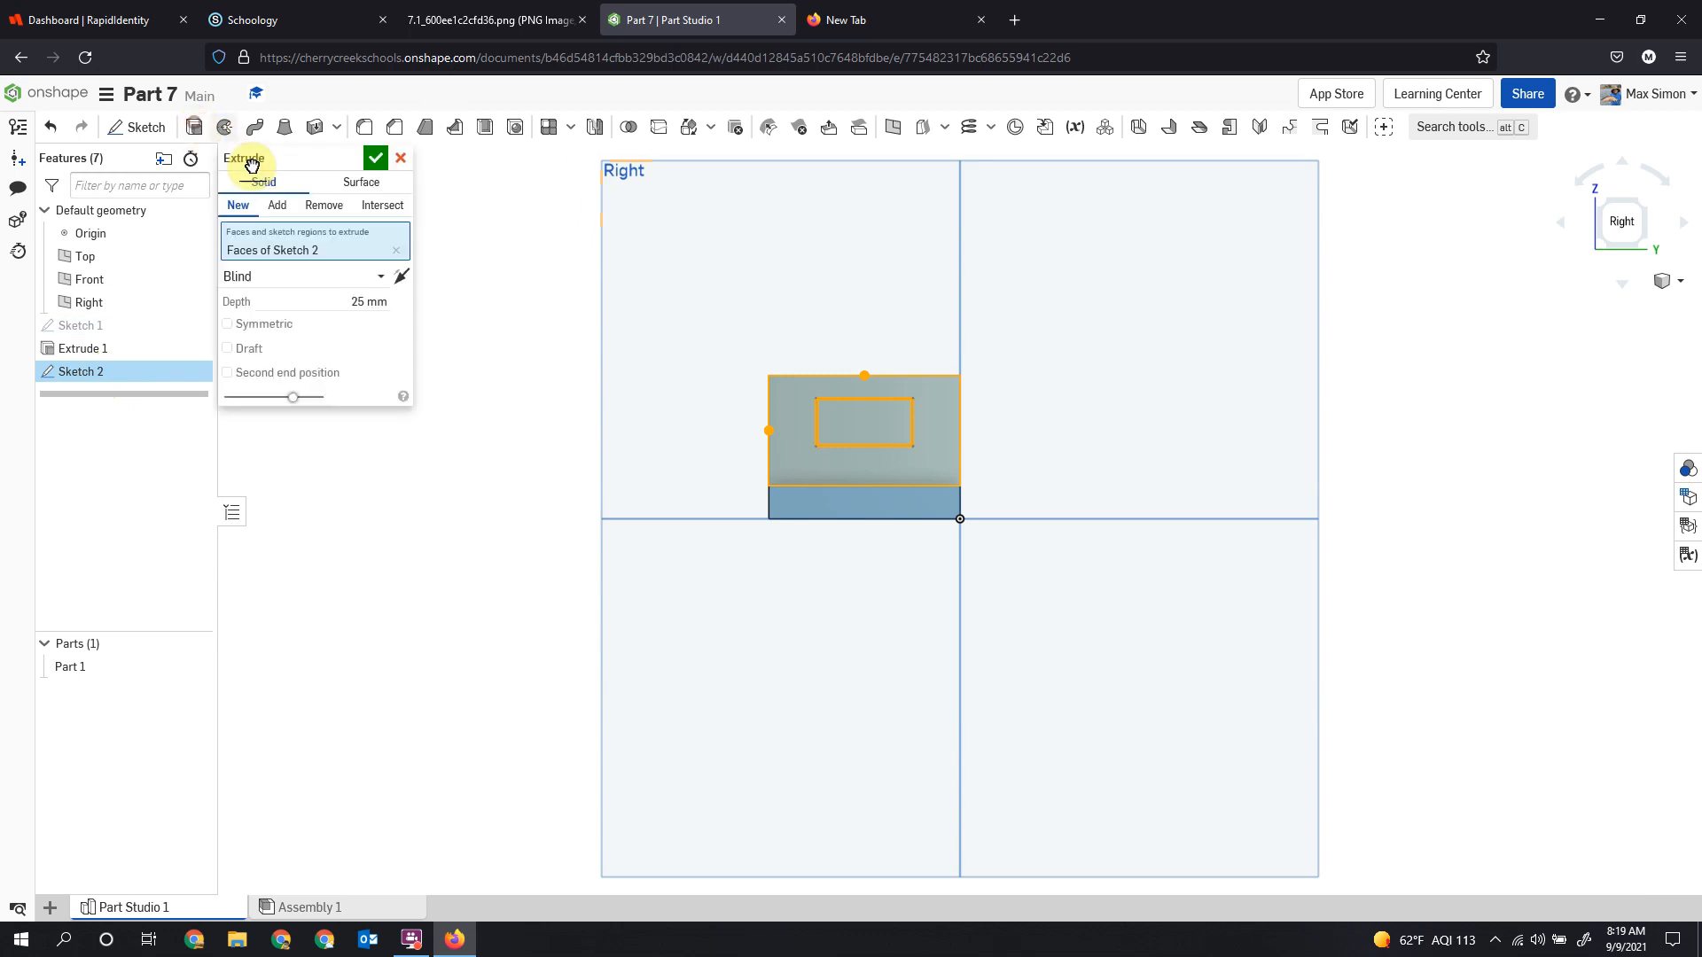
pyautogui.moveTo(488, 256); pyautogui.dragTo(352, 246, button='right')
pyautogui.click(324, 205)
# Shorten the window cut's depth to about 11.8 mm so it pierces only the sloped wall, and accept the extrude.
pyautogui.moveTo(1200, 410)
pyautogui.mouseDown(button='right')
pyautogui.moveTo(1094, 402)
pyautogui.moveTo(1188, 416)
pyautogui.moveTo(1170, 400)
pyautogui.mouseUp(button='right')
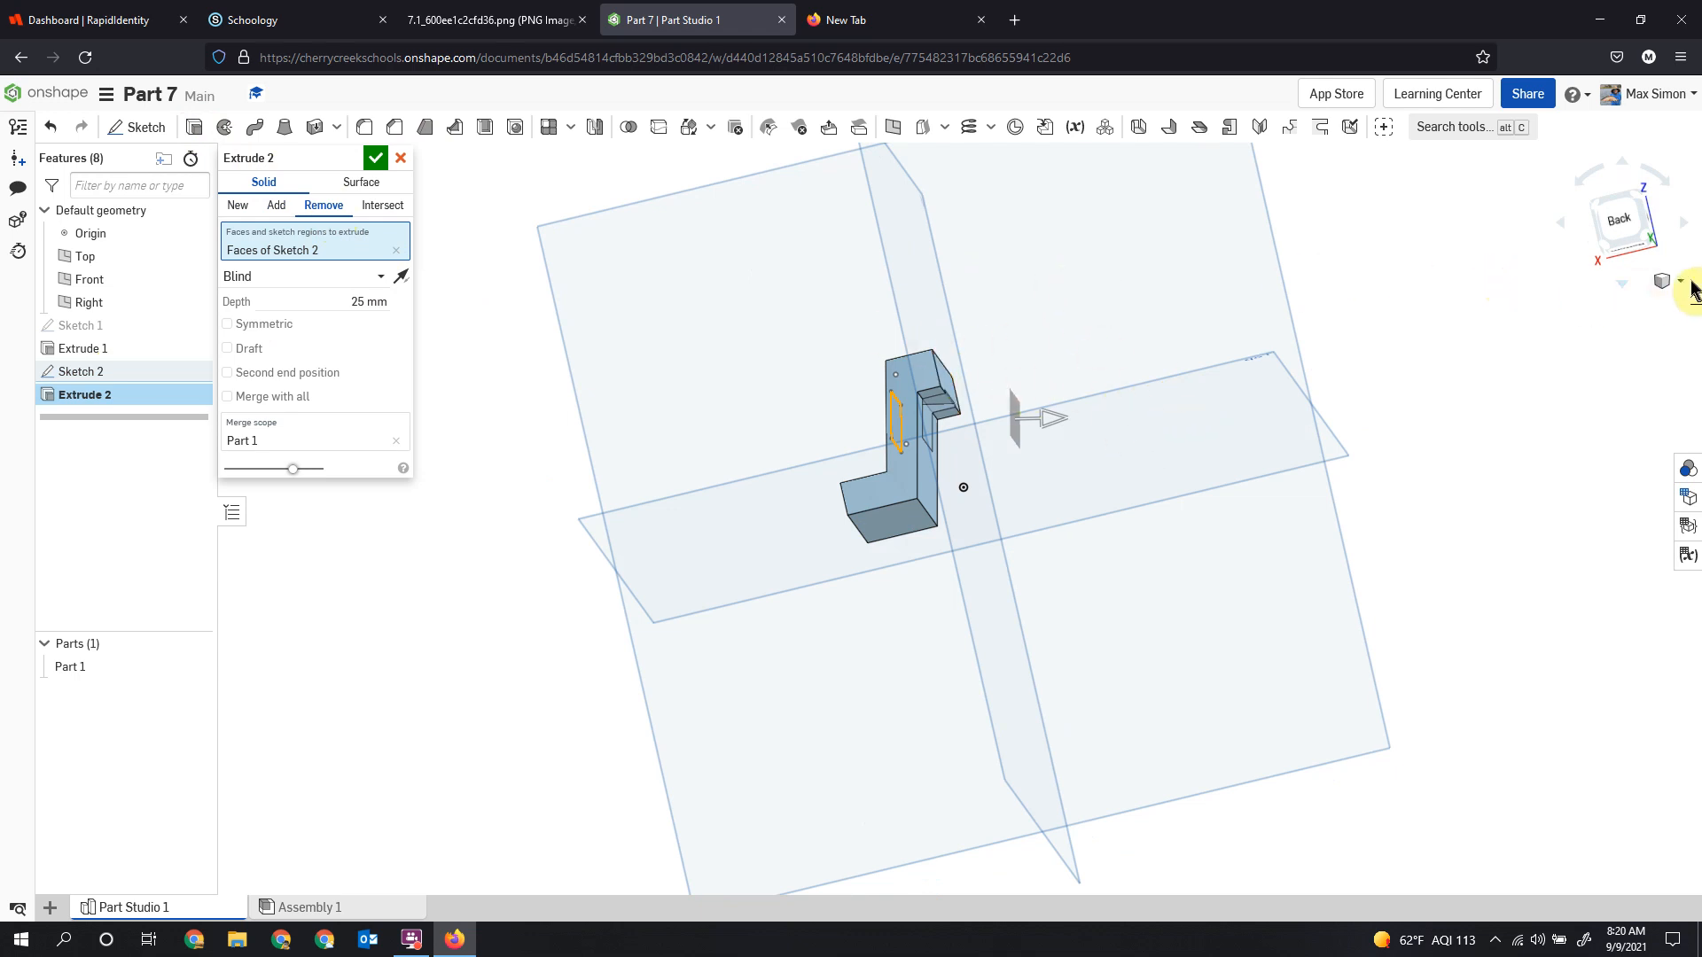
pyautogui.click(1641, 202)
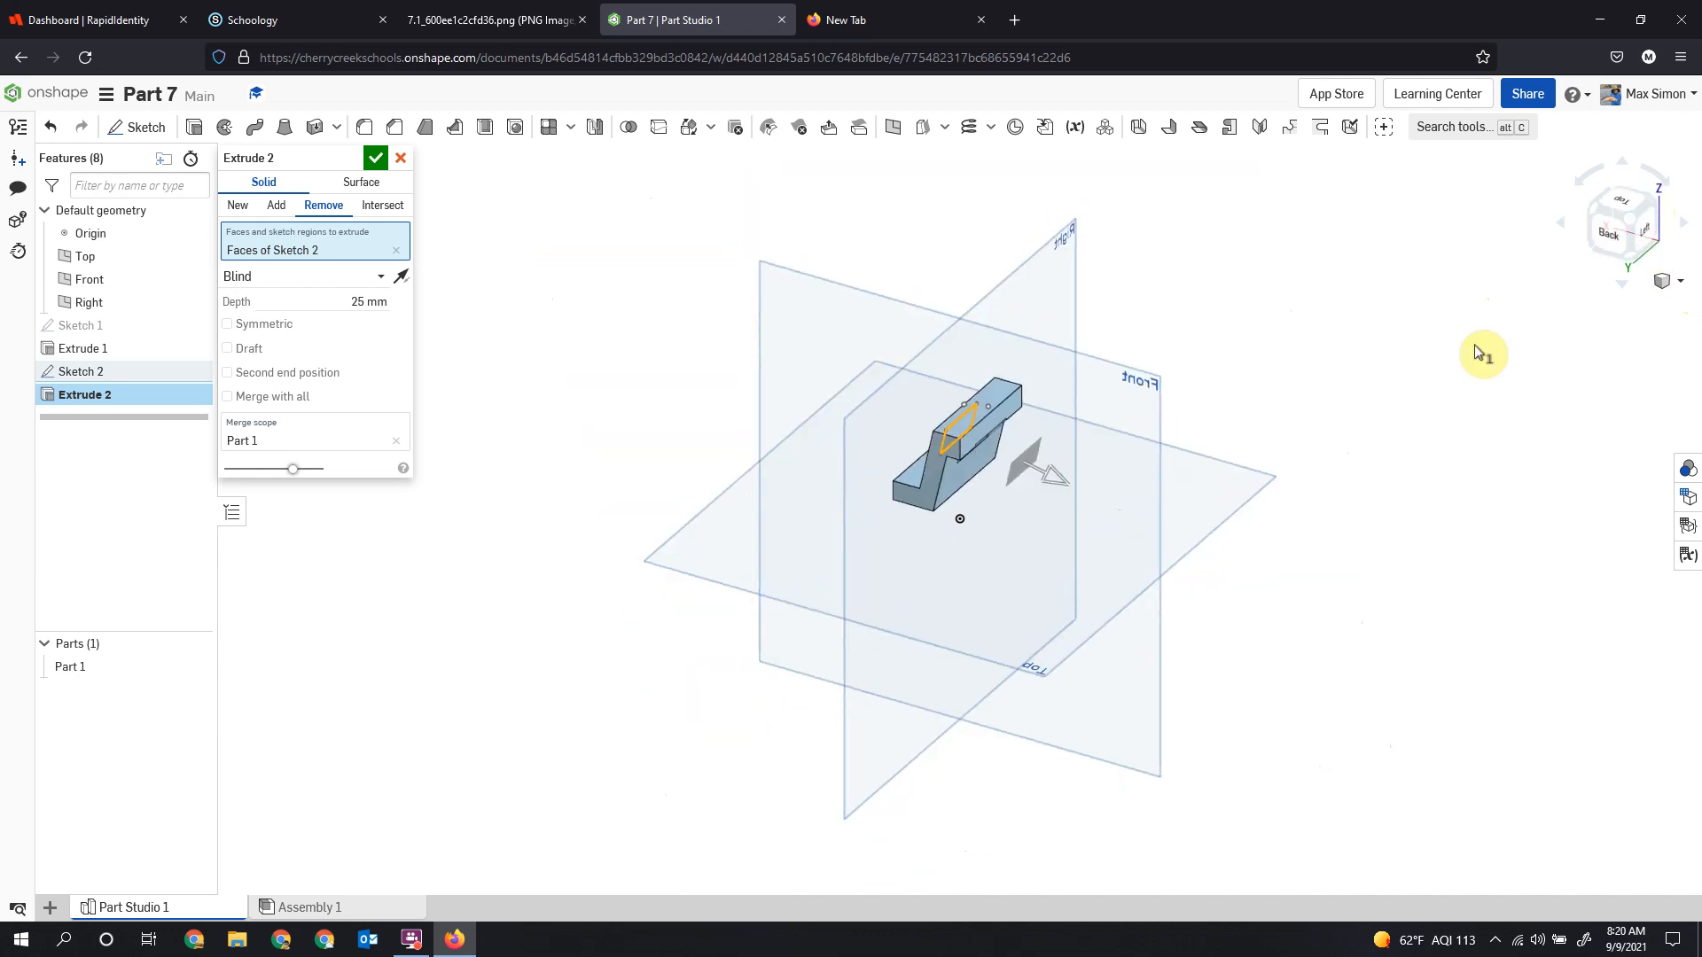
pyautogui.scroll(3, 1098, 528)
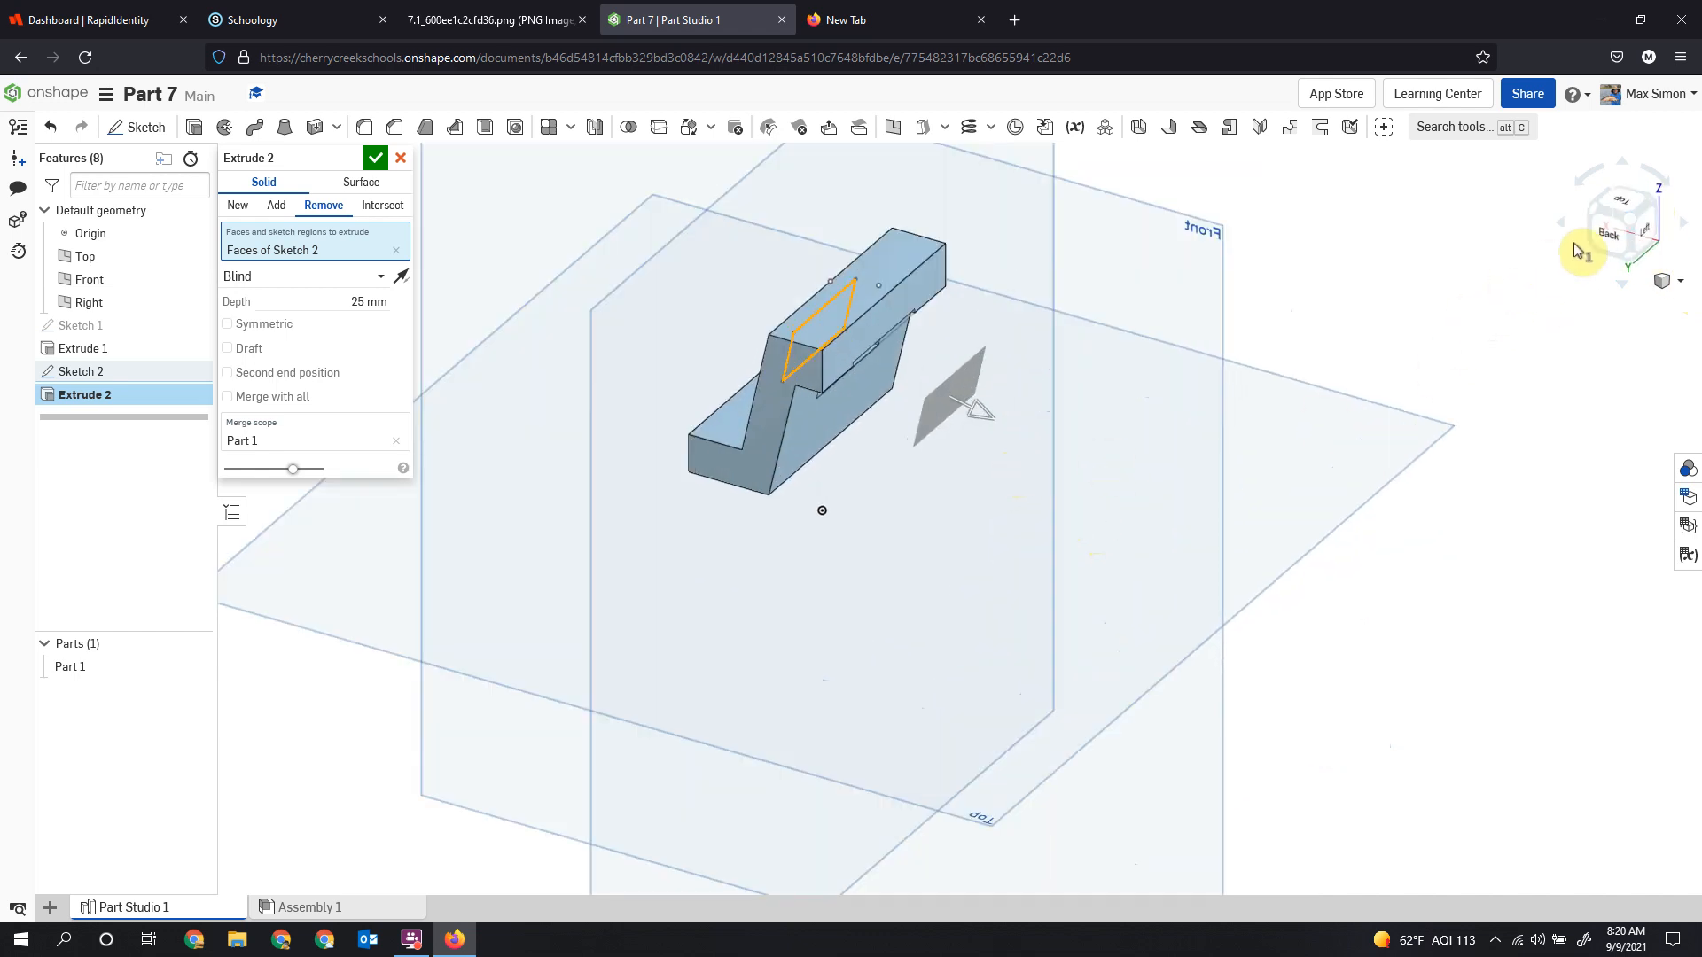
pyautogui.click(1595, 217)
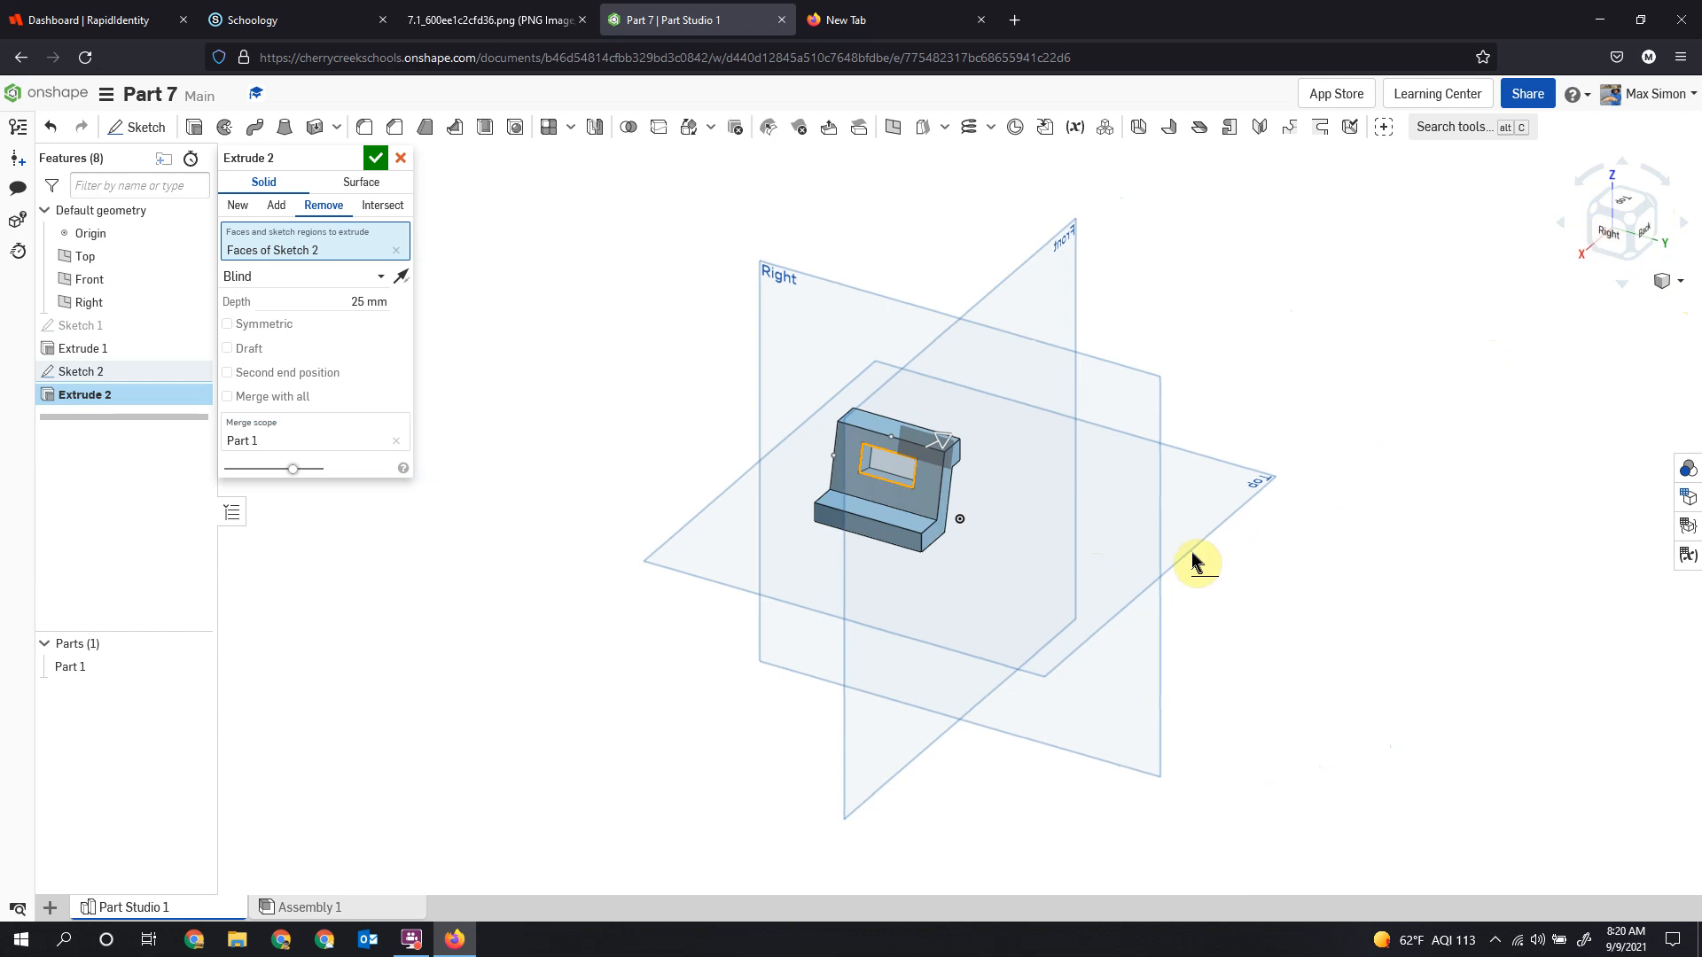
pyautogui.scroll(3, 1019, 549)
pyautogui.moveTo(1013, 481); pyautogui.dragTo(919, 456, button='right')
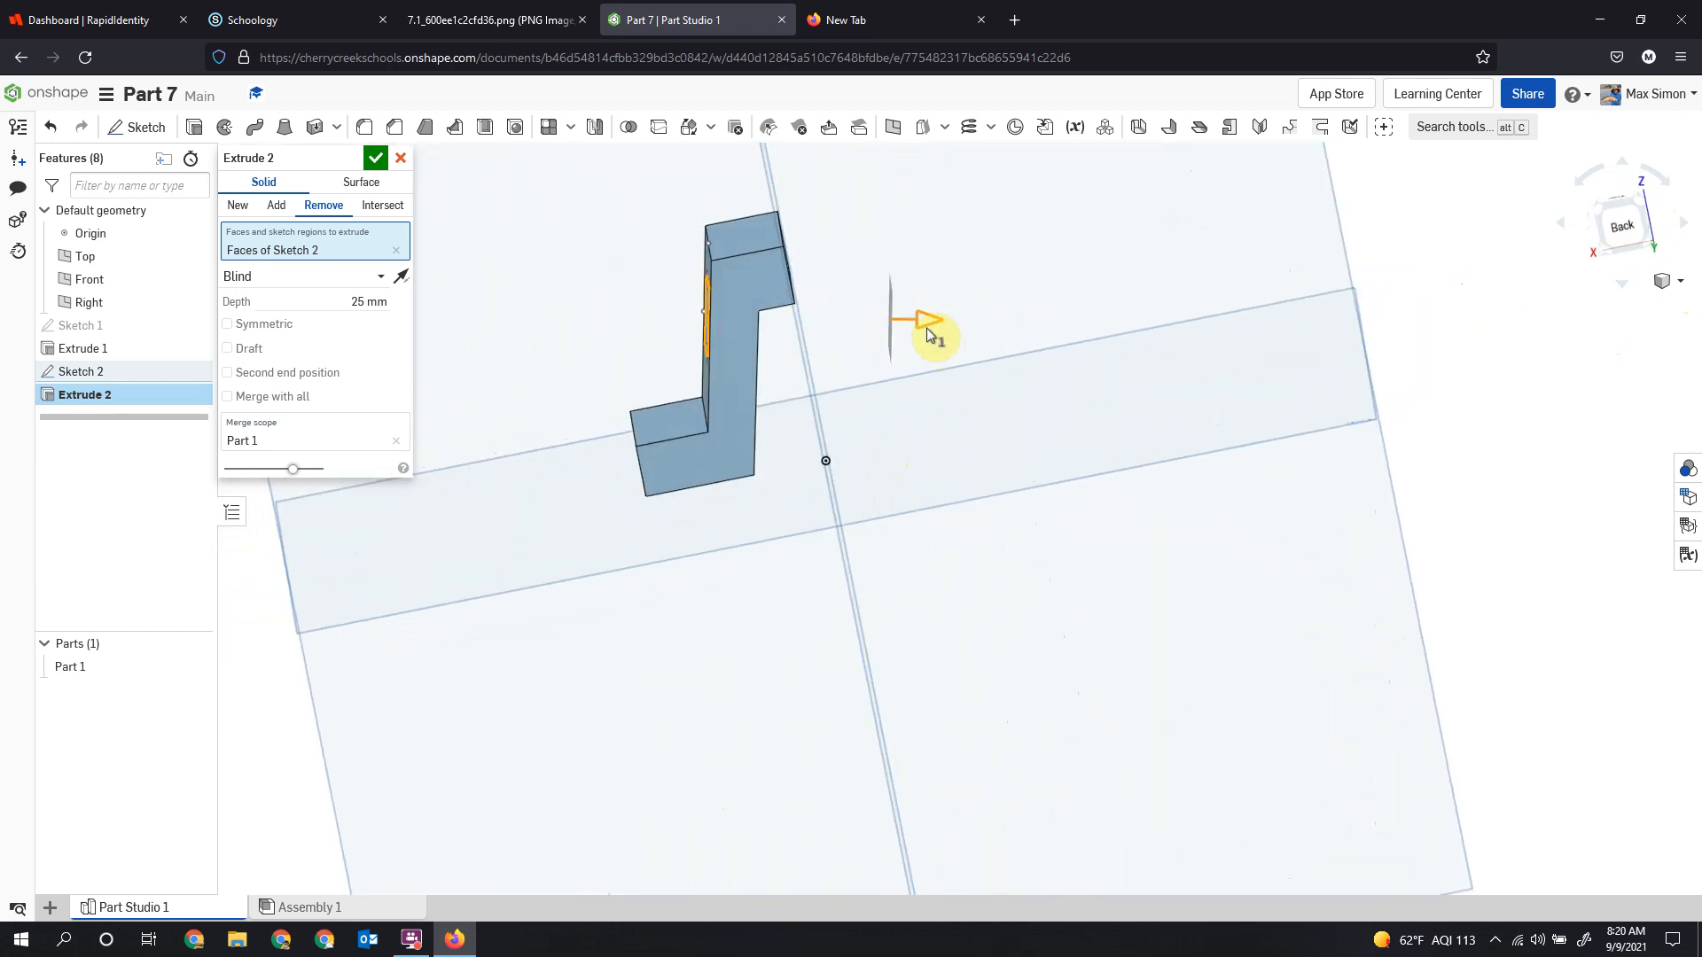
pyautogui.scroll(2, 926, 324)
pyautogui.moveTo(922, 321); pyautogui.dragTo(784, 312)
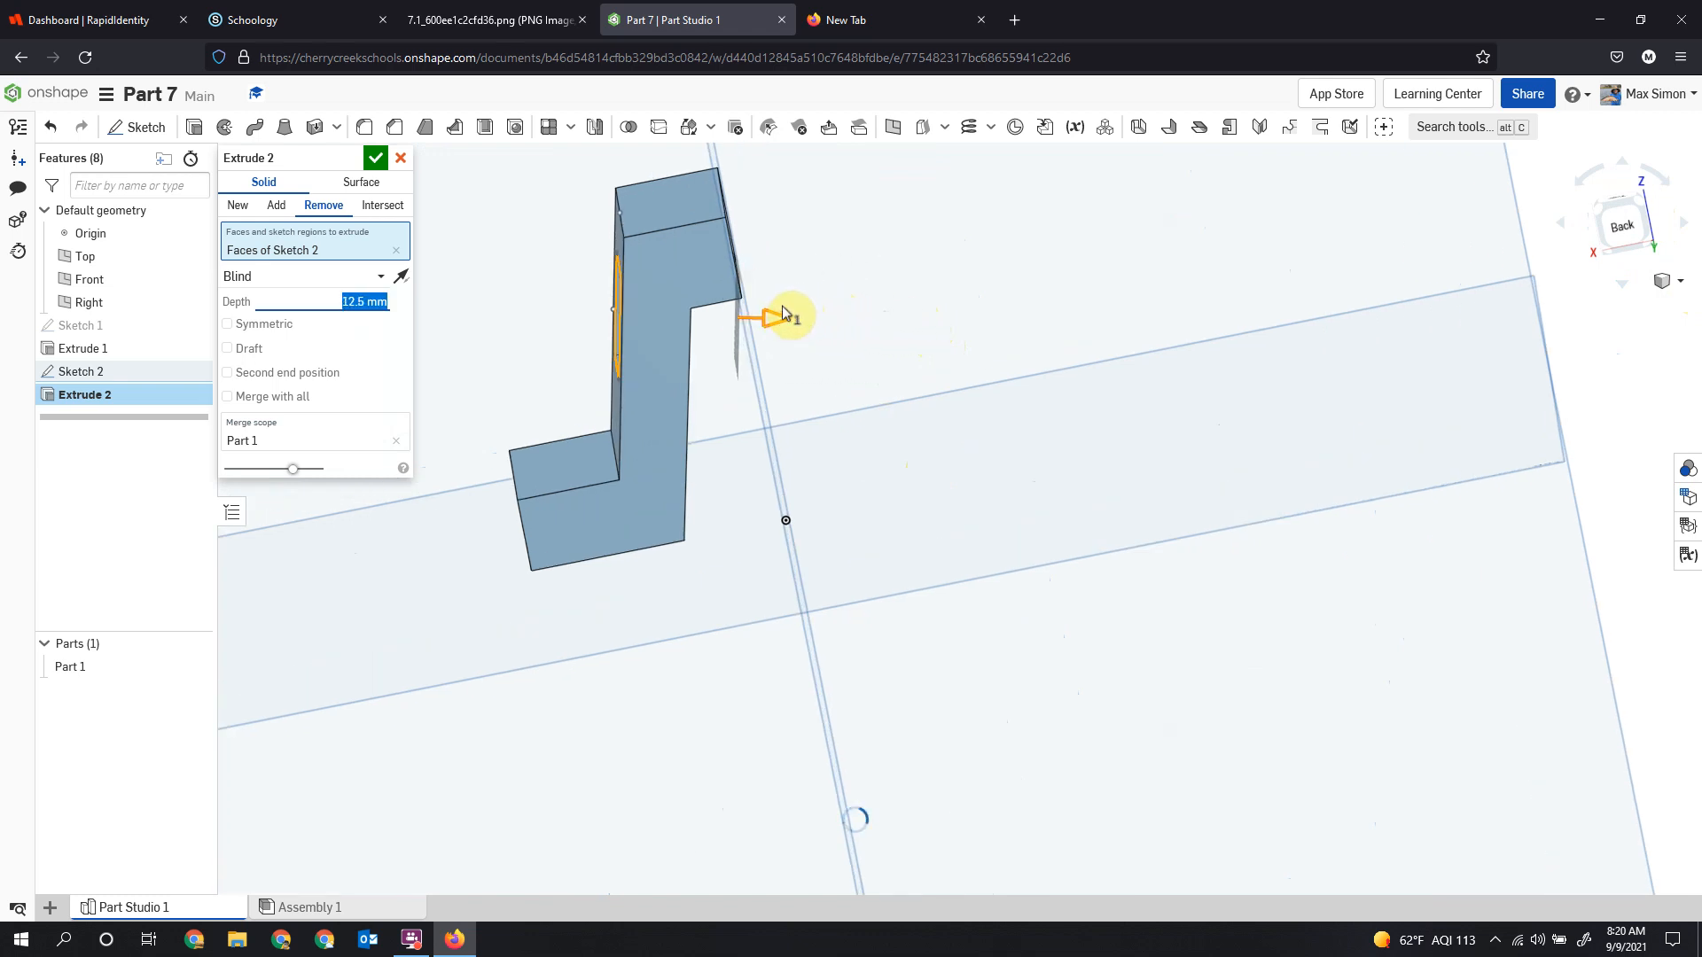
pyautogui.moveTo(709, 394)
pyautogui.mouseDown(button='right')
pyautogui.moveTo(695, 354)
pyautogui.moveTo(645, 365)
pyautogui.moveTo(676, 399)
pyautogui.moveTo(706, 391)
pyautogui.mouseUp(button='right')
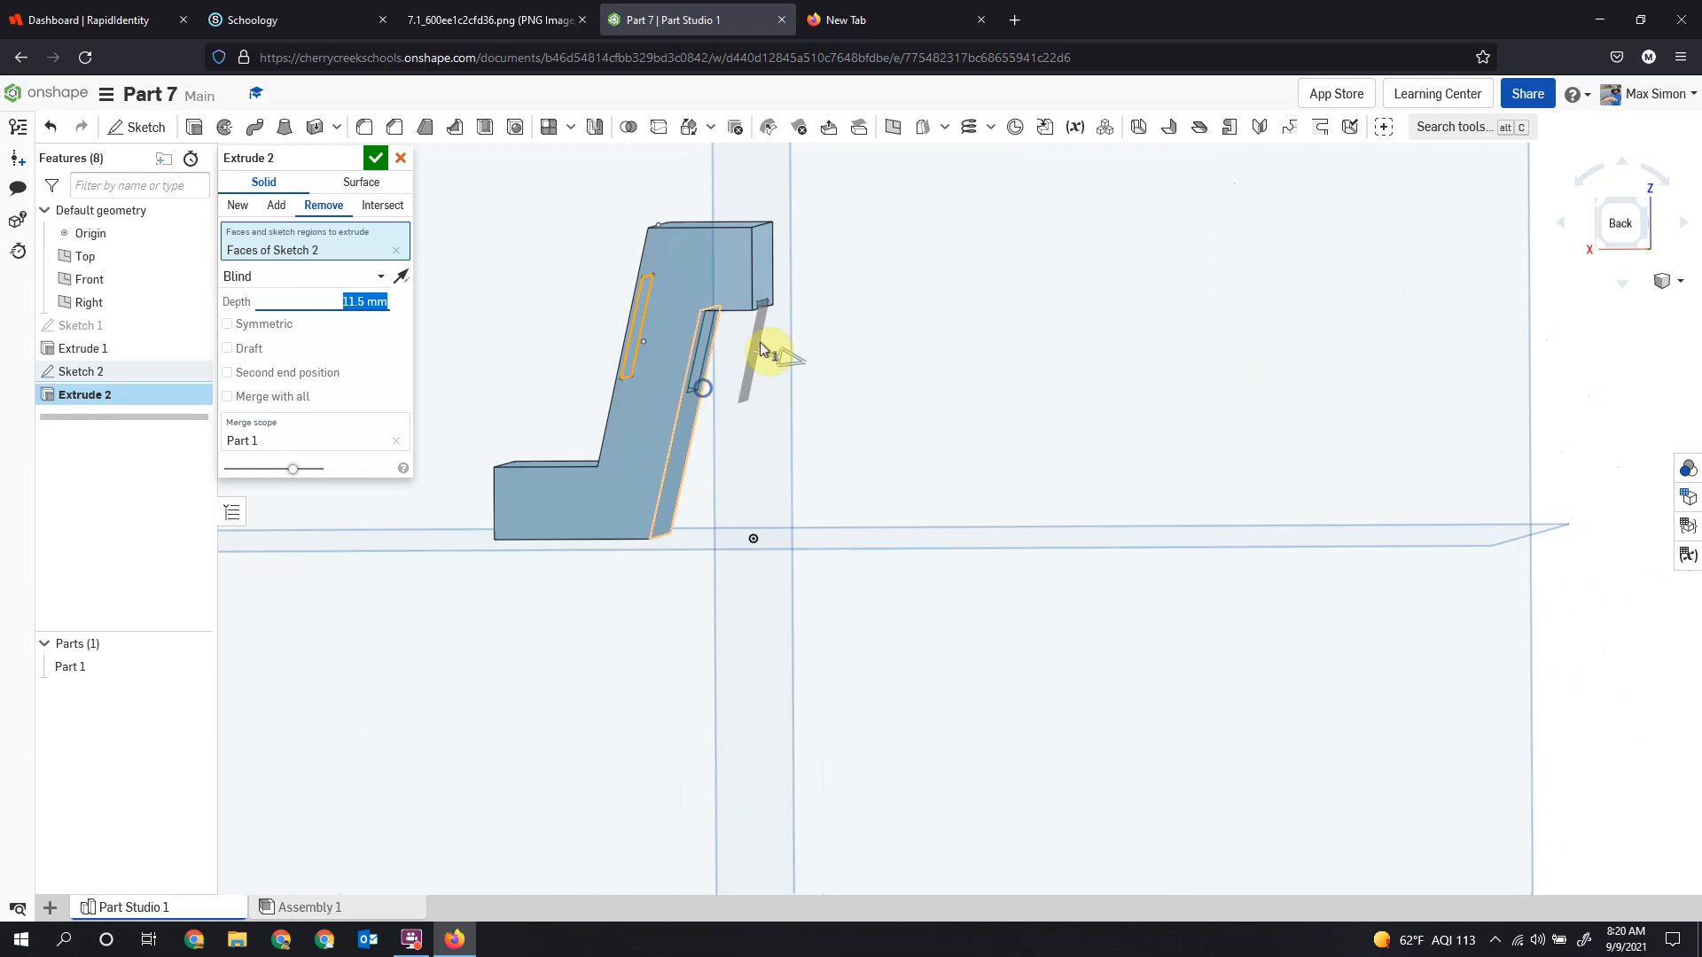
pyautogui.moveTo(795, 363)
pyautogui.mouseDown()
pyautogui.moveTo(842, 385)
pyautogui.moveTo(825, 372)
pyautogui.mouseUp()
pyautogui.rightClick(842, 384)
pyautogui.click(832, 373)
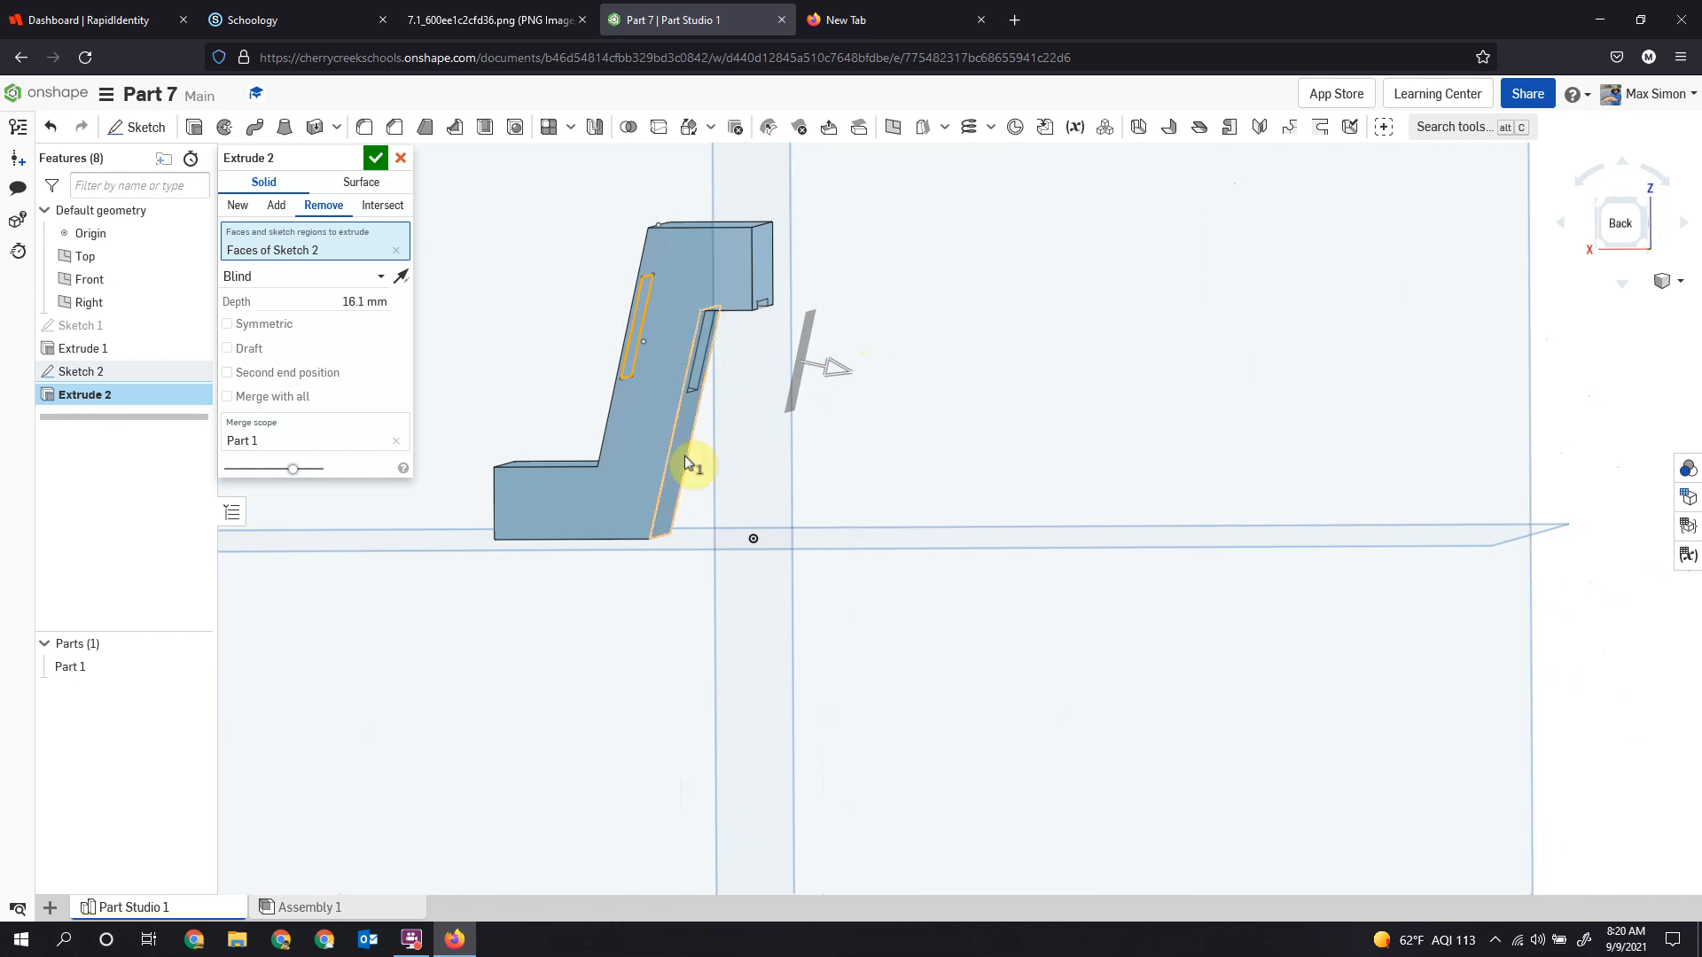
pyautogui.moveTo(838, 372); pyautogui.dragTo(807, 351)
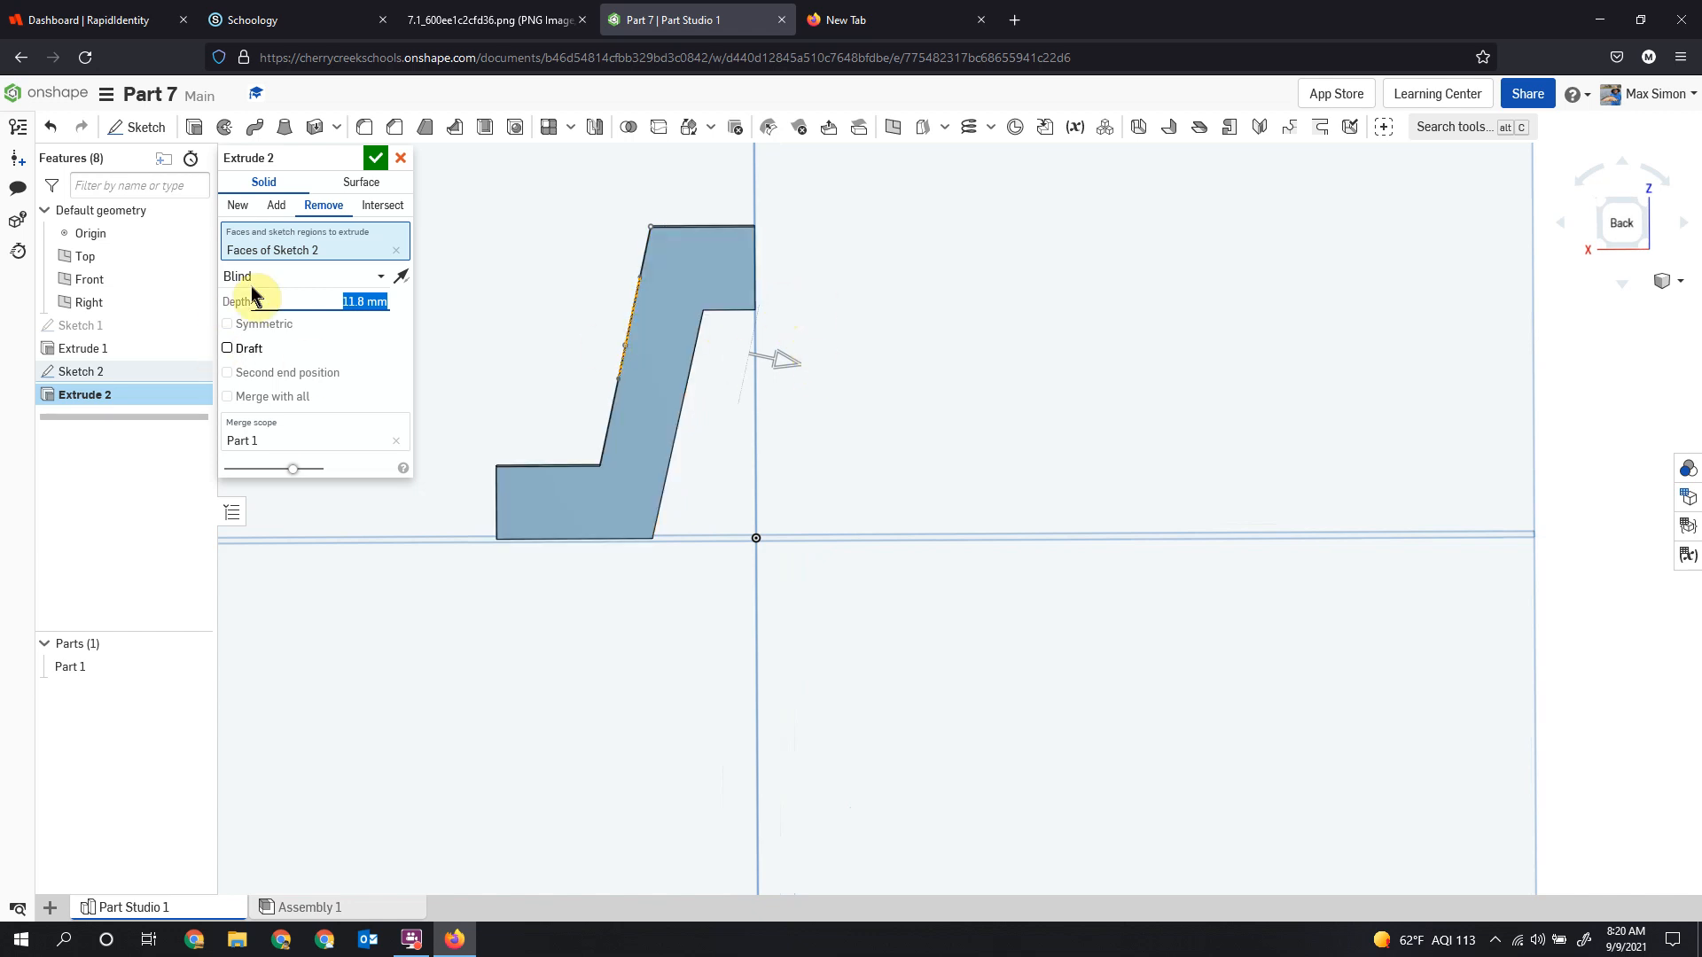
pyautogui.click(375, 160)
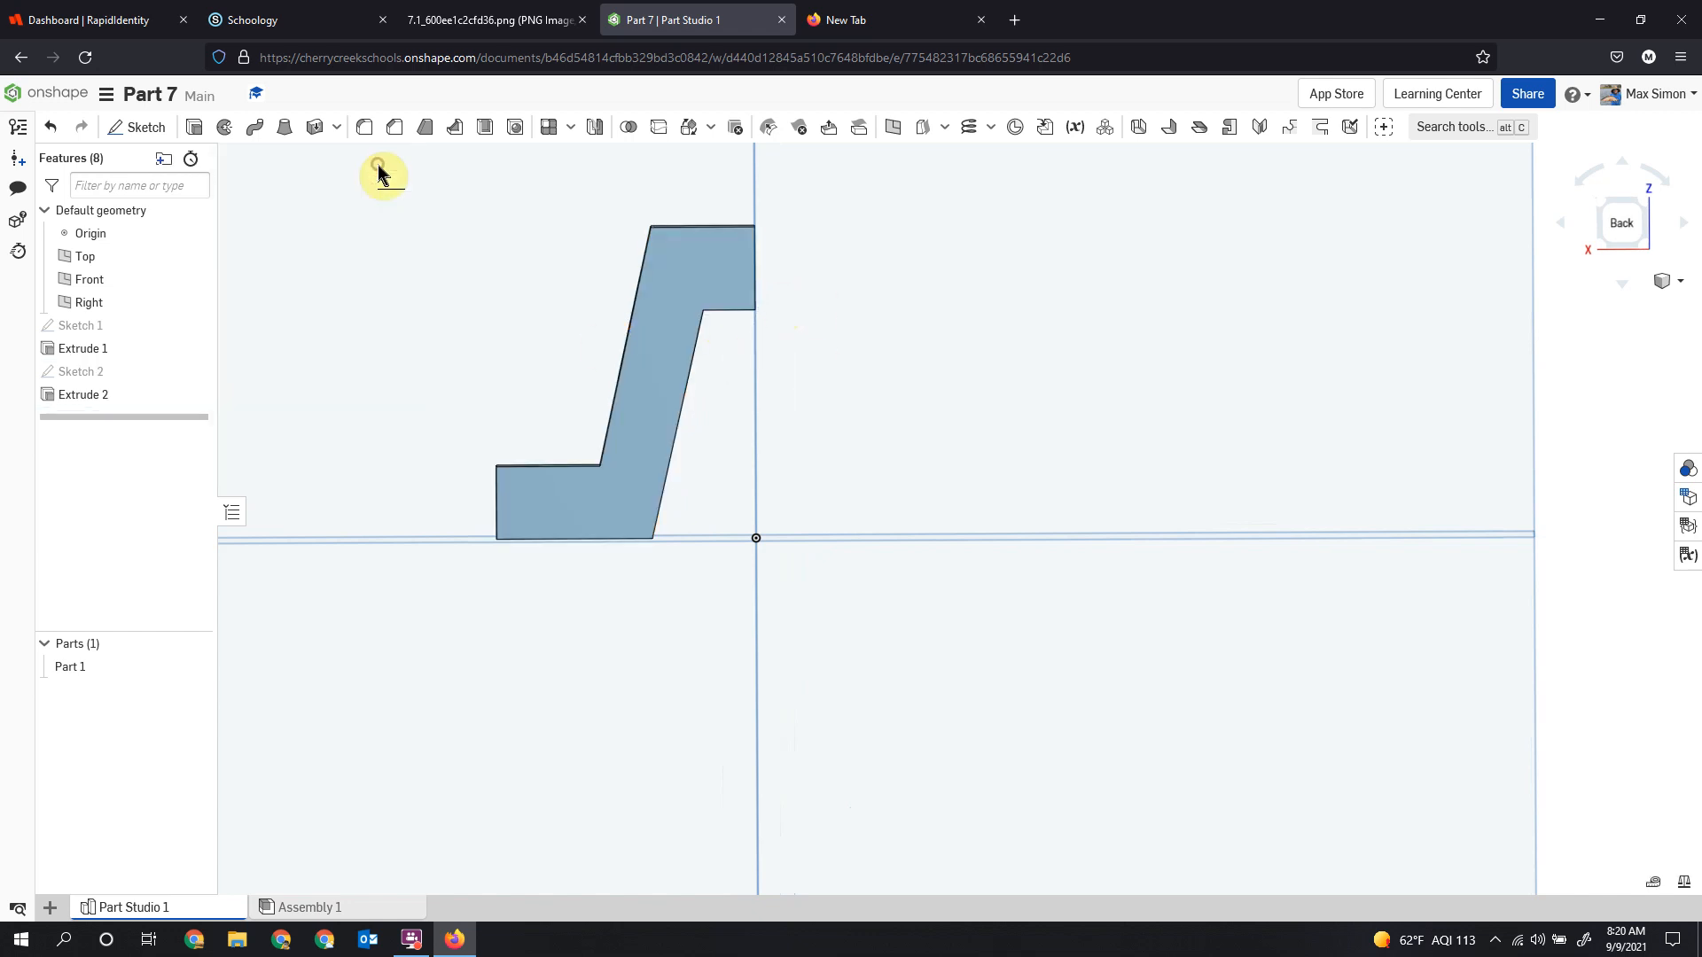
# Check the holes on the reference drawing, then sketch a circle about 7.2 mm in diameter on the base flange's top face.
pyautogui.moveTo(902, 545); pyautogui.dragTo(968, 567, button='right')
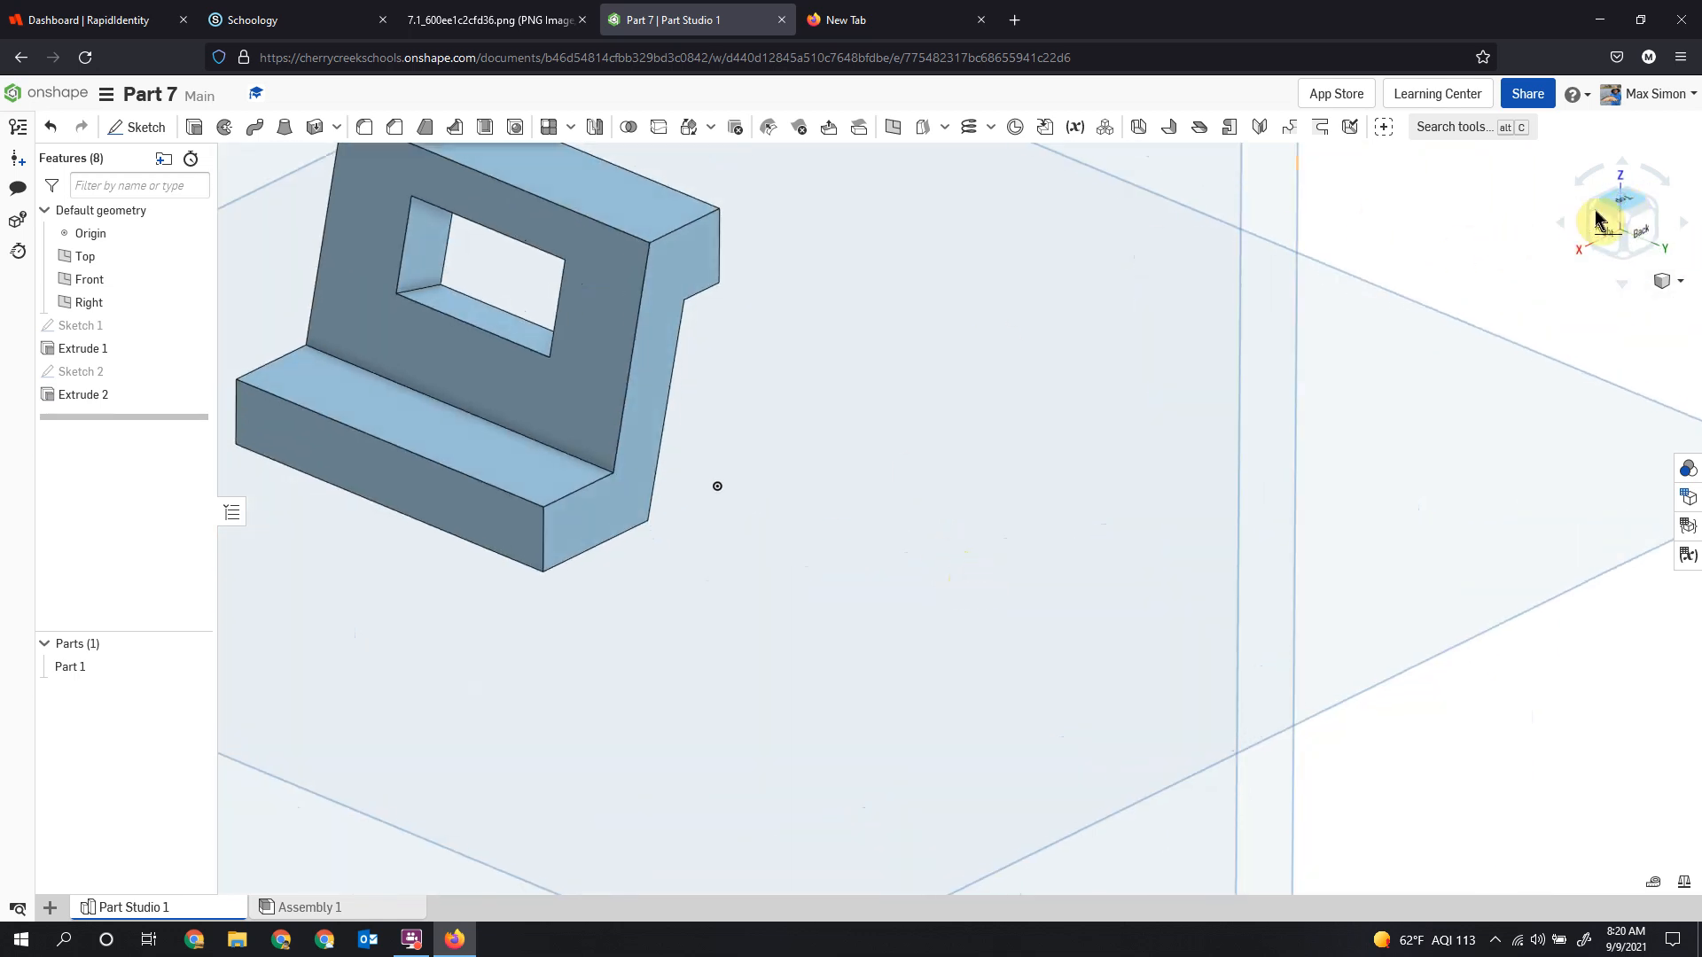
pyautogui.click(1627, 207)
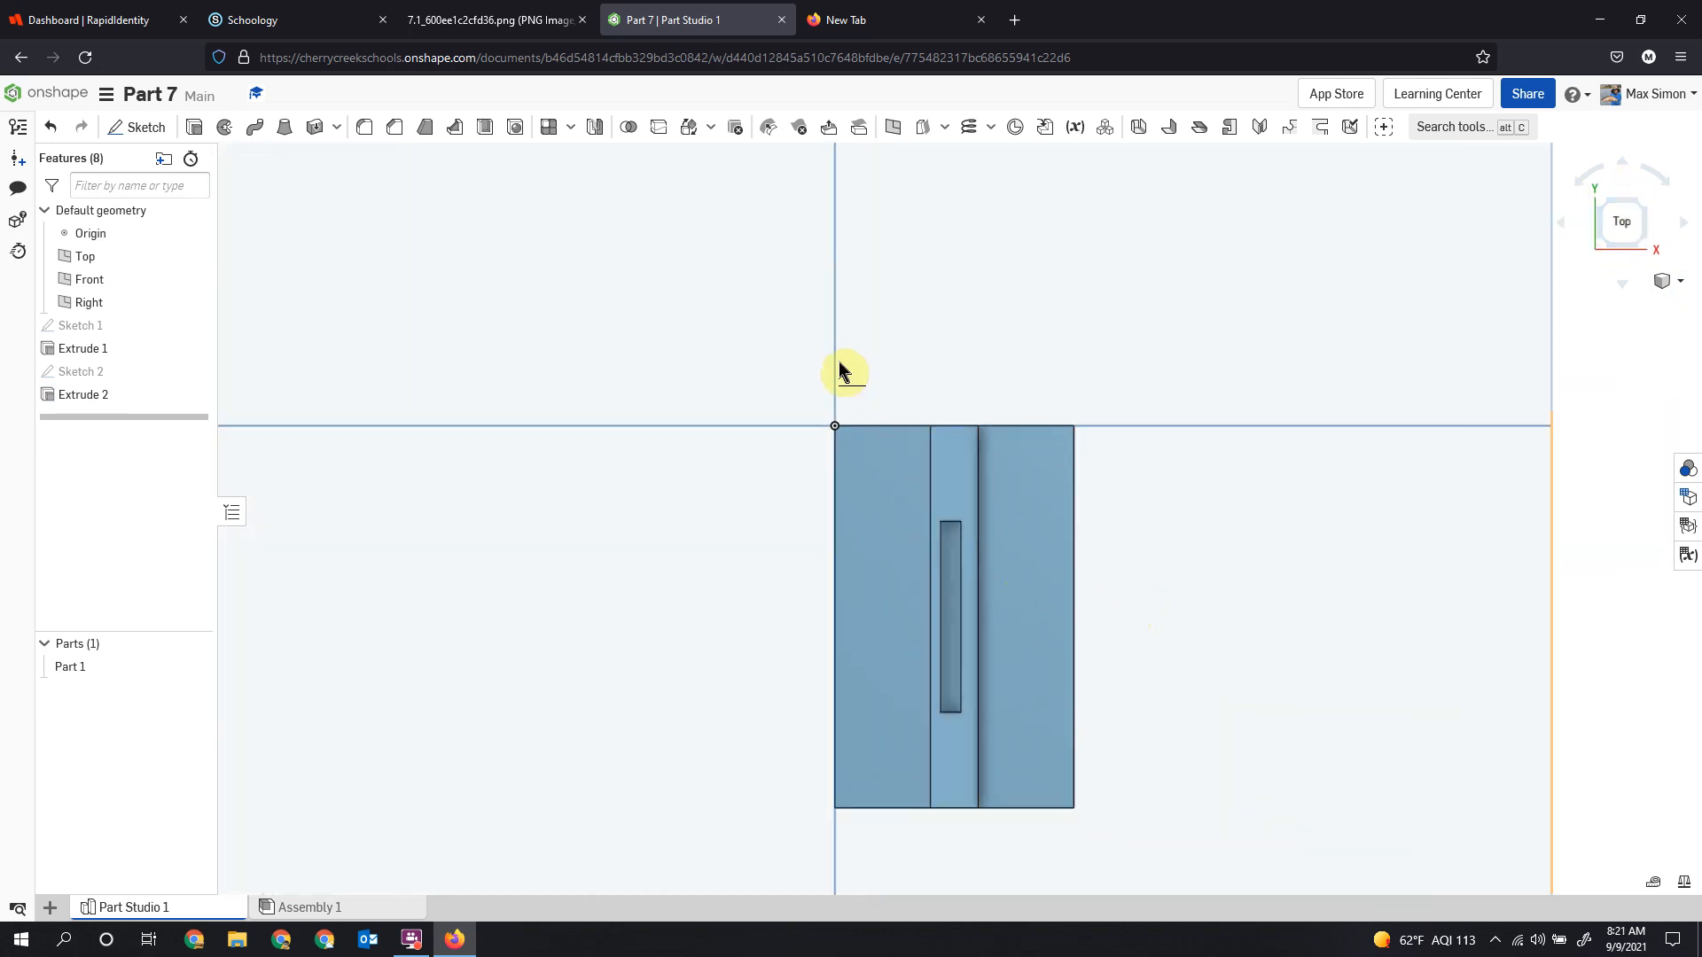
pyautogui.click(494, 20)
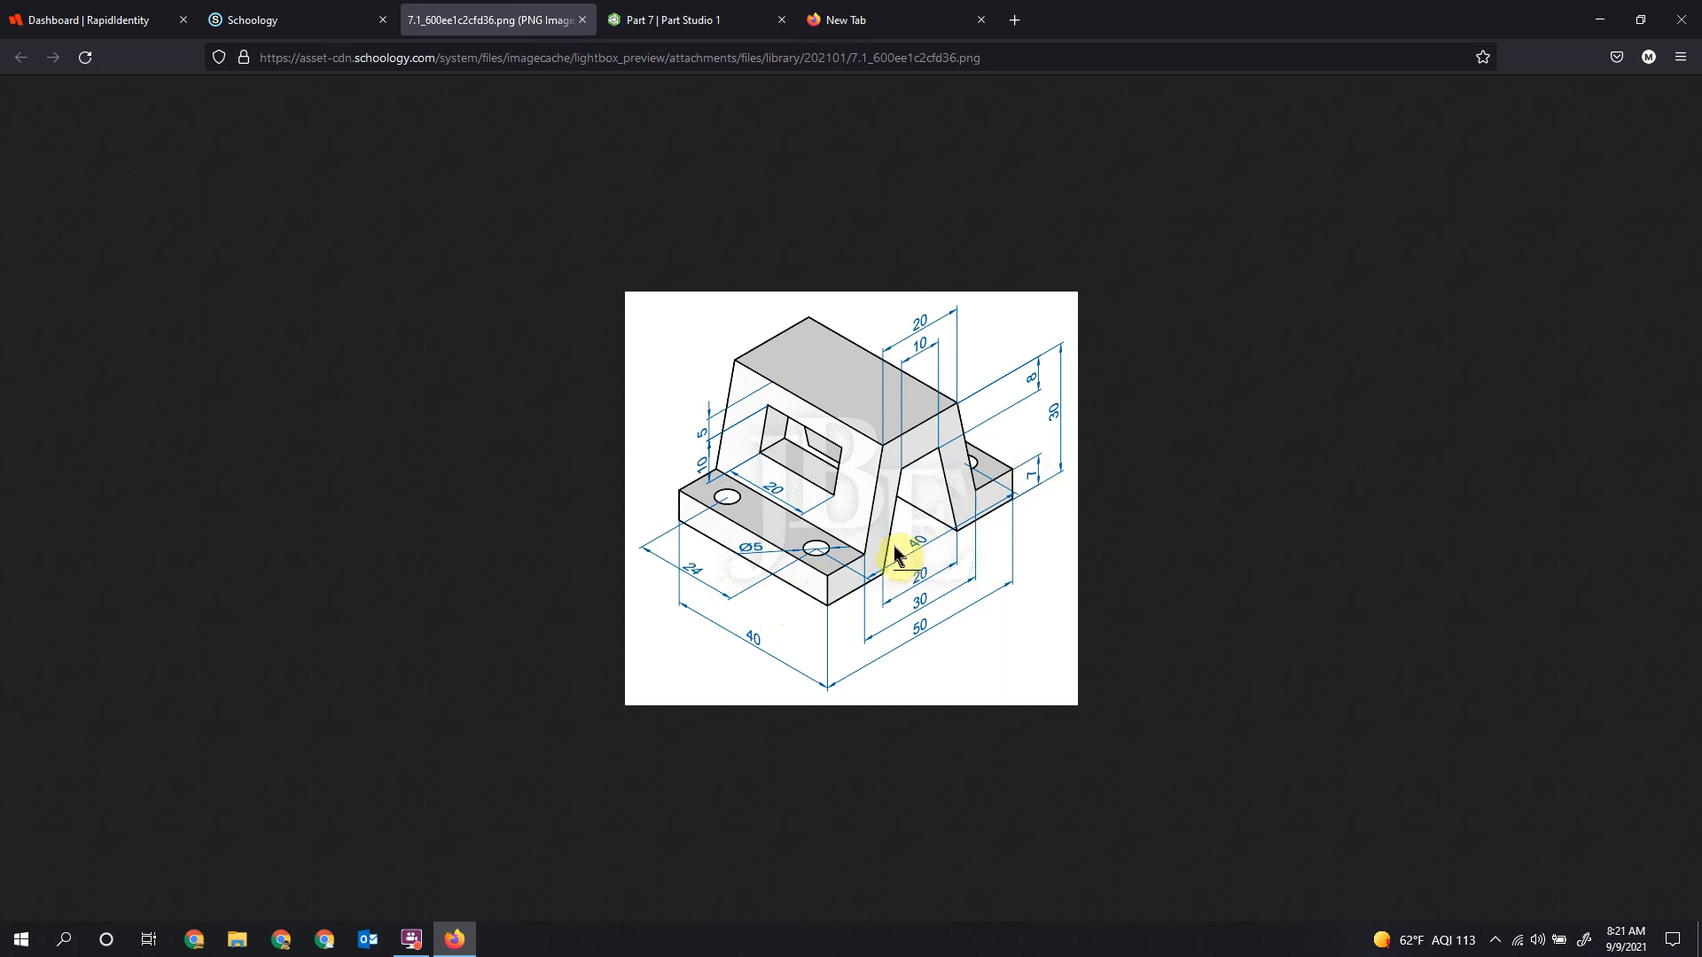
pyautogui.click(710, 26)
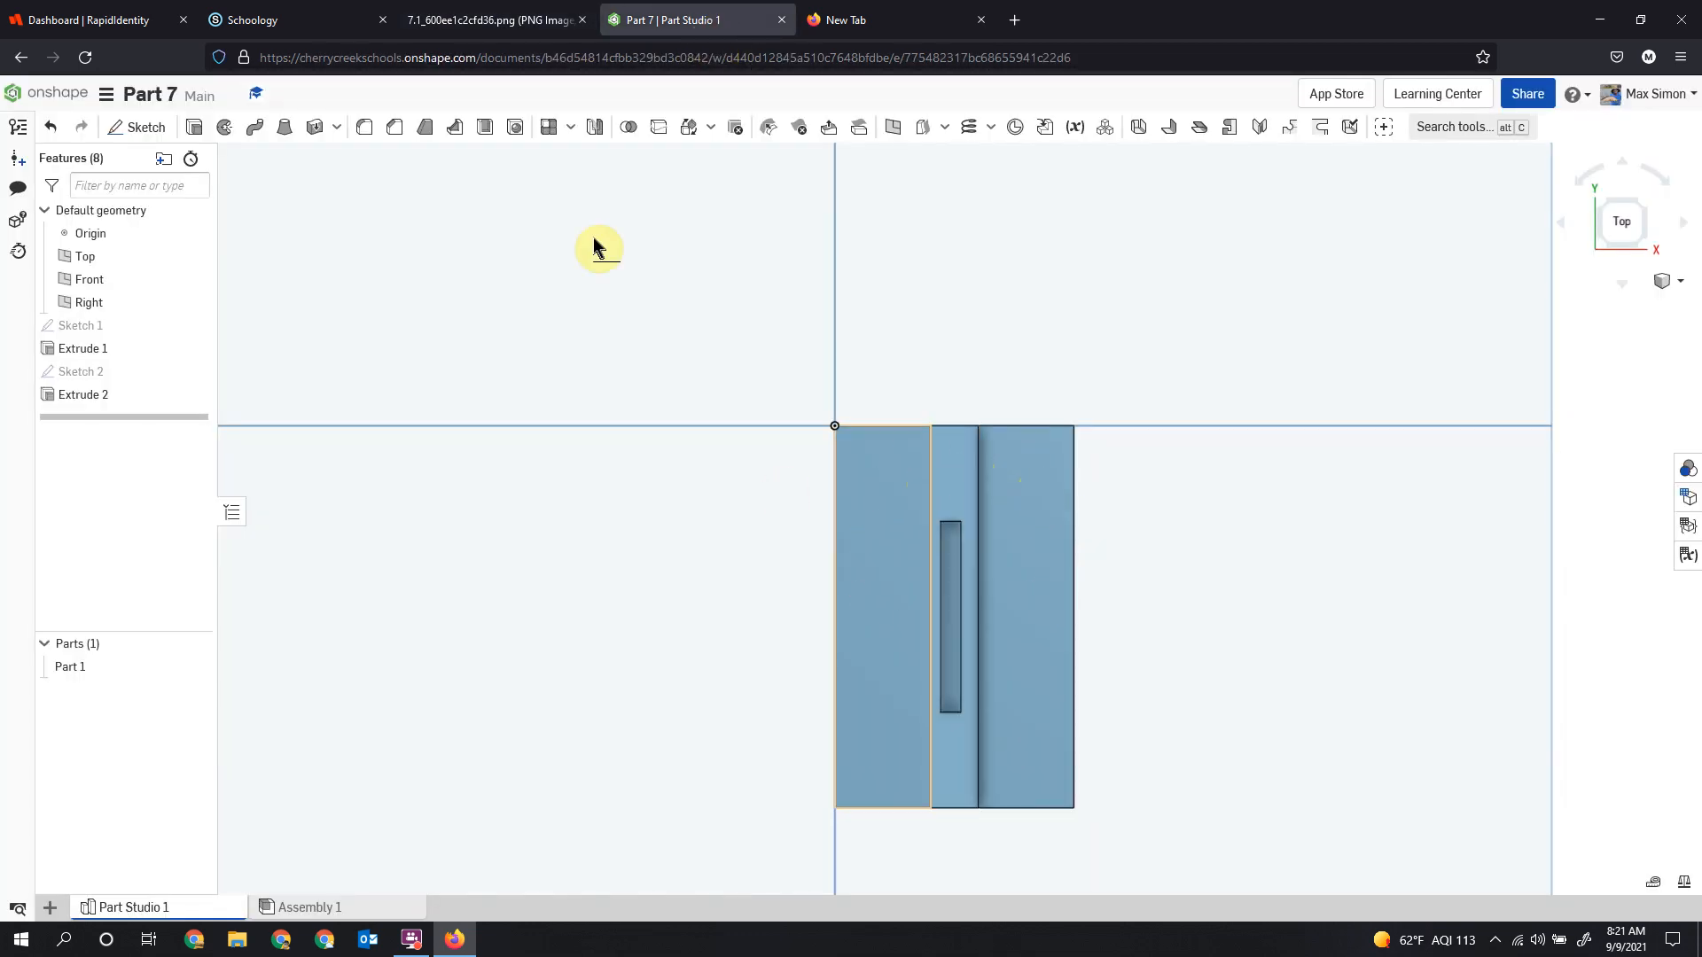
pyautogui.click(115, 131)
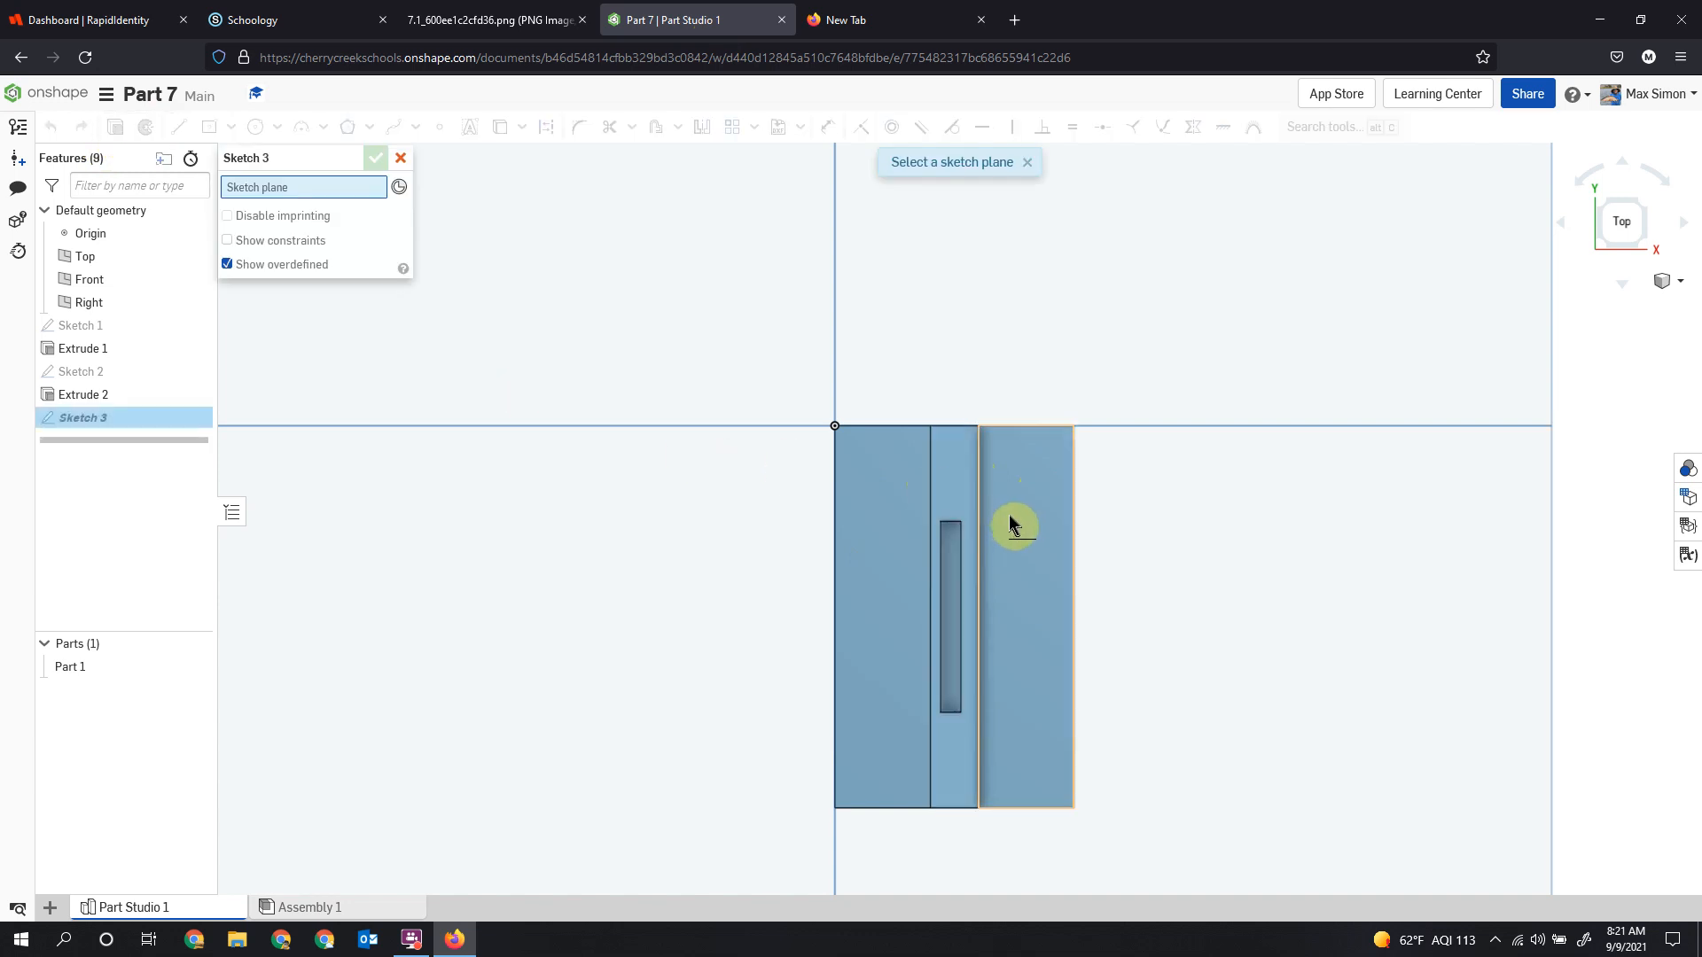
pyautogui.click(1029, 535)
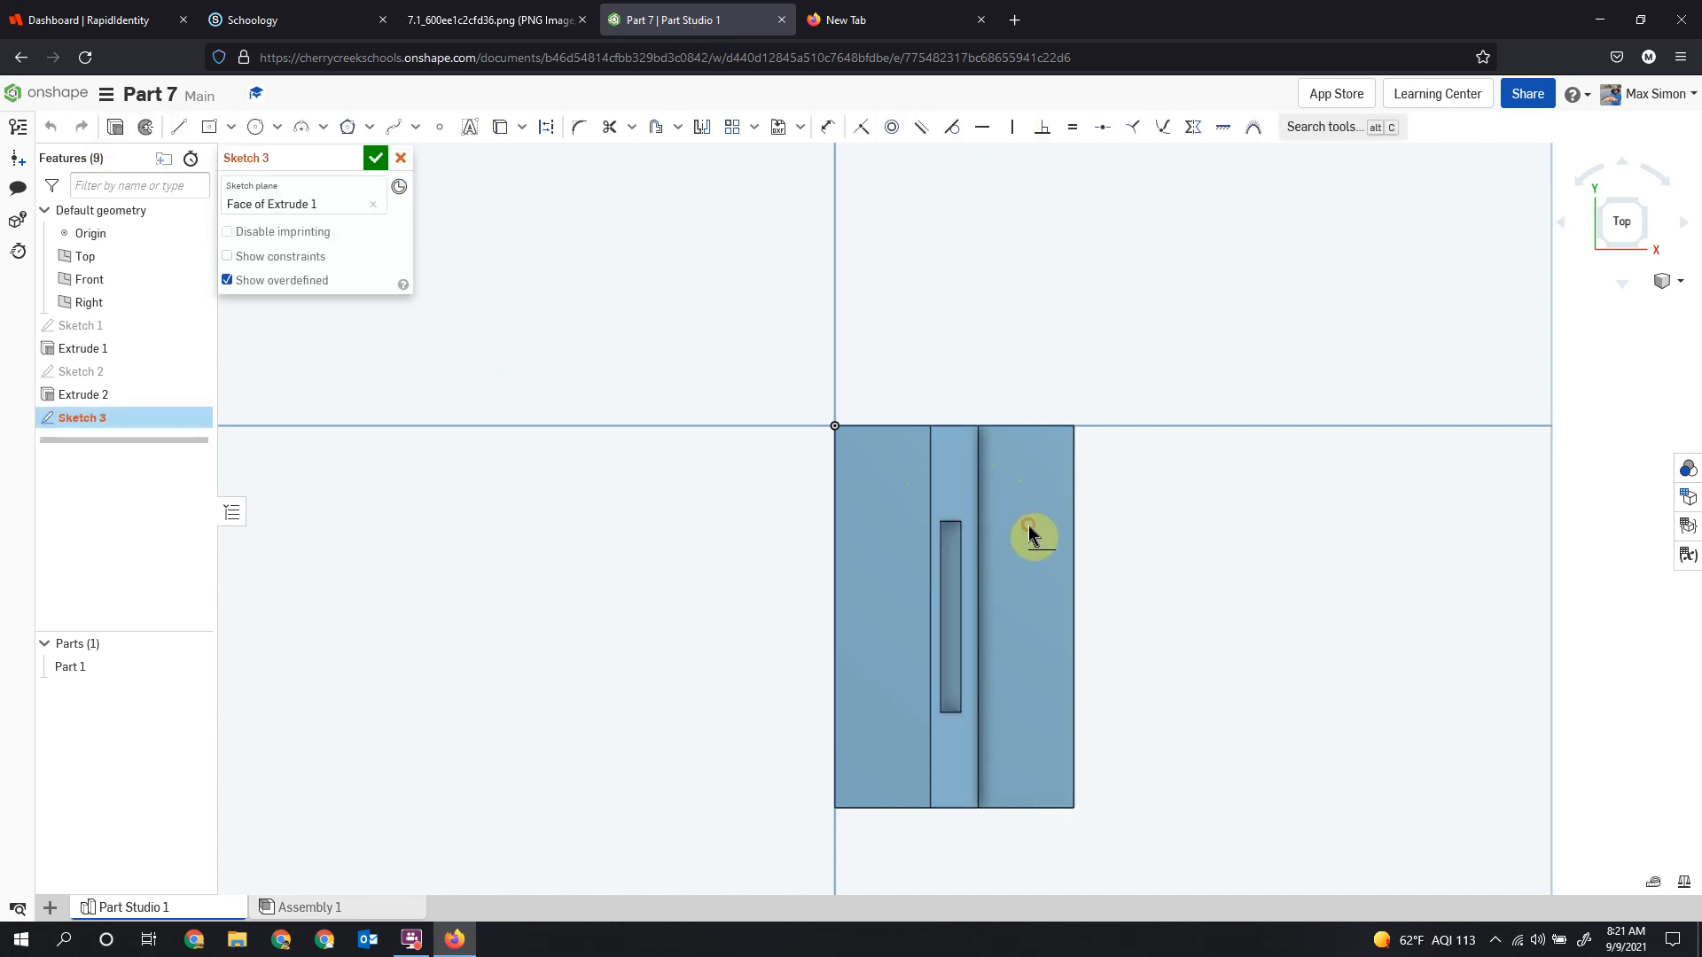
pyautogui.click(256, 128)
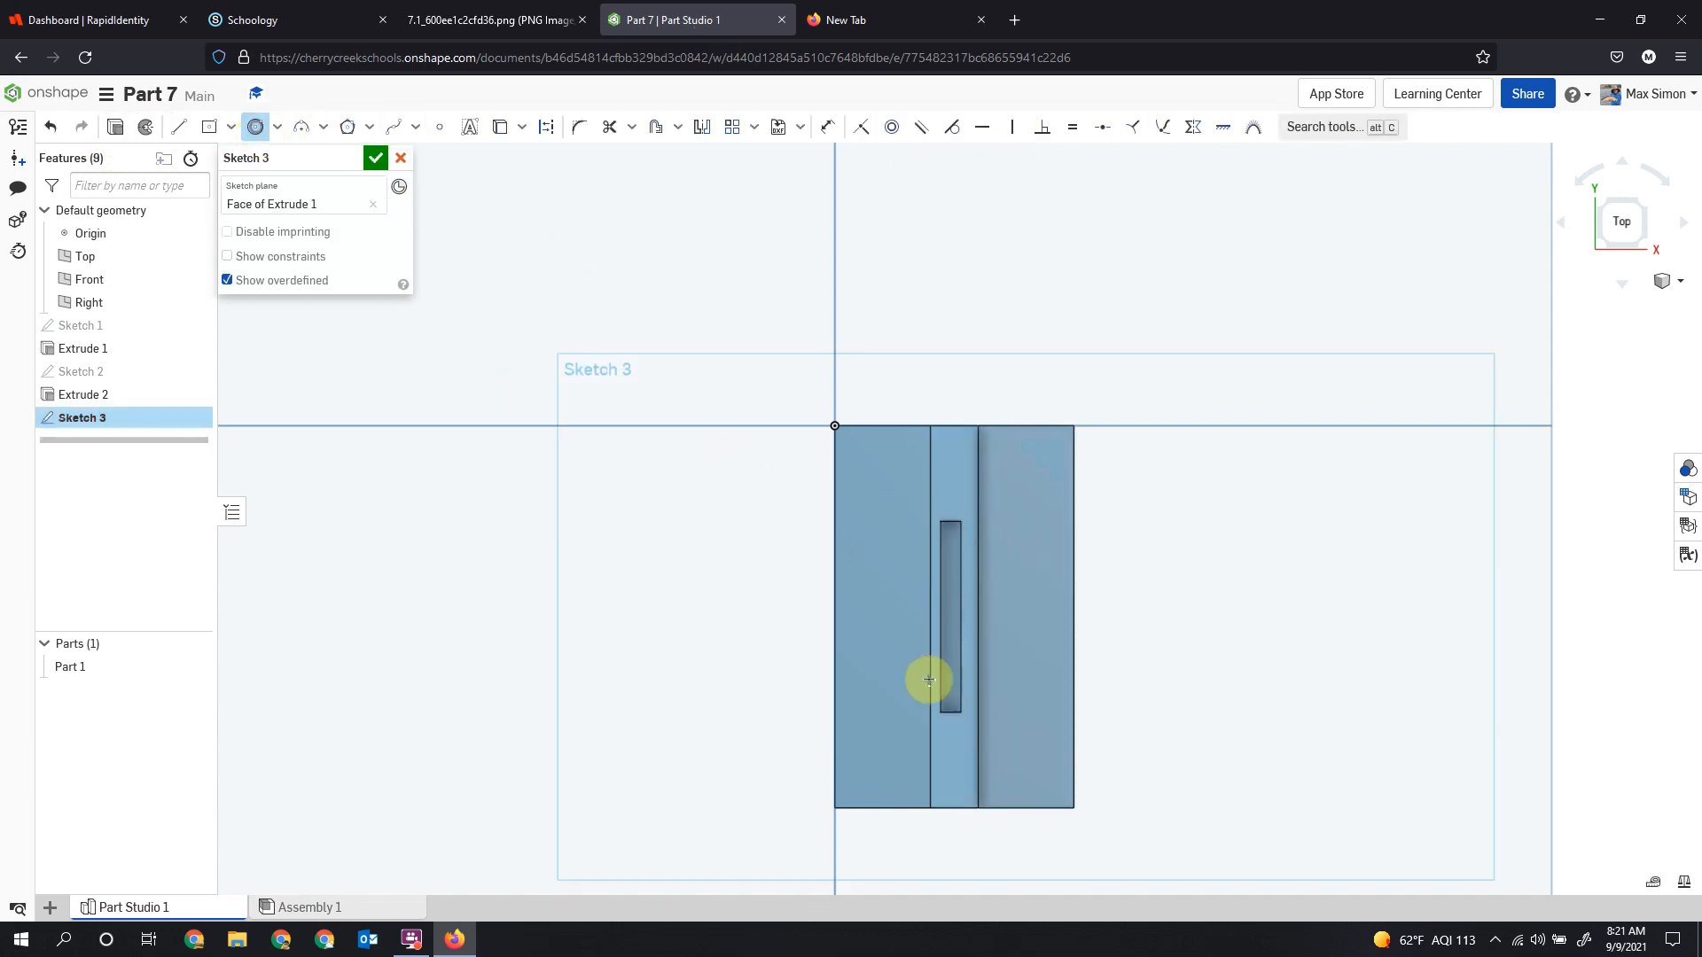
pyautogui.click(1027, 499)
pyautogui.click(1044, 528)
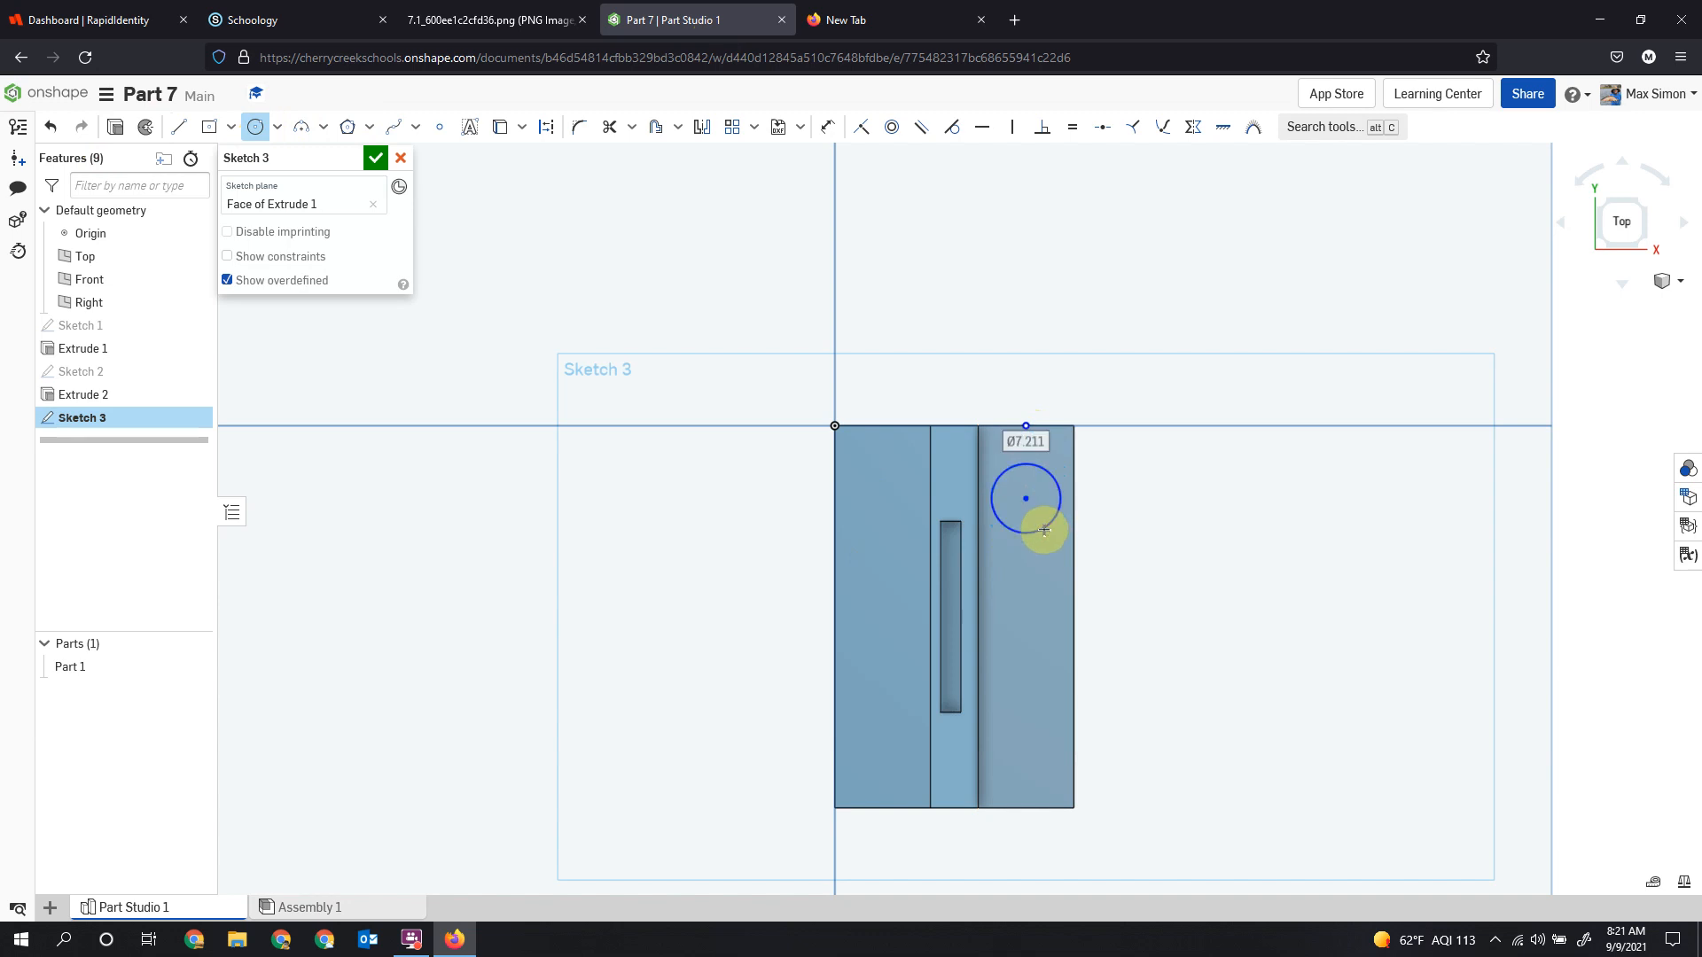
# Draw a horizontal construction line about 10 mm long across the middle of the flange face, from its outer to its inner edge.
pyautogui.click(182, 133)
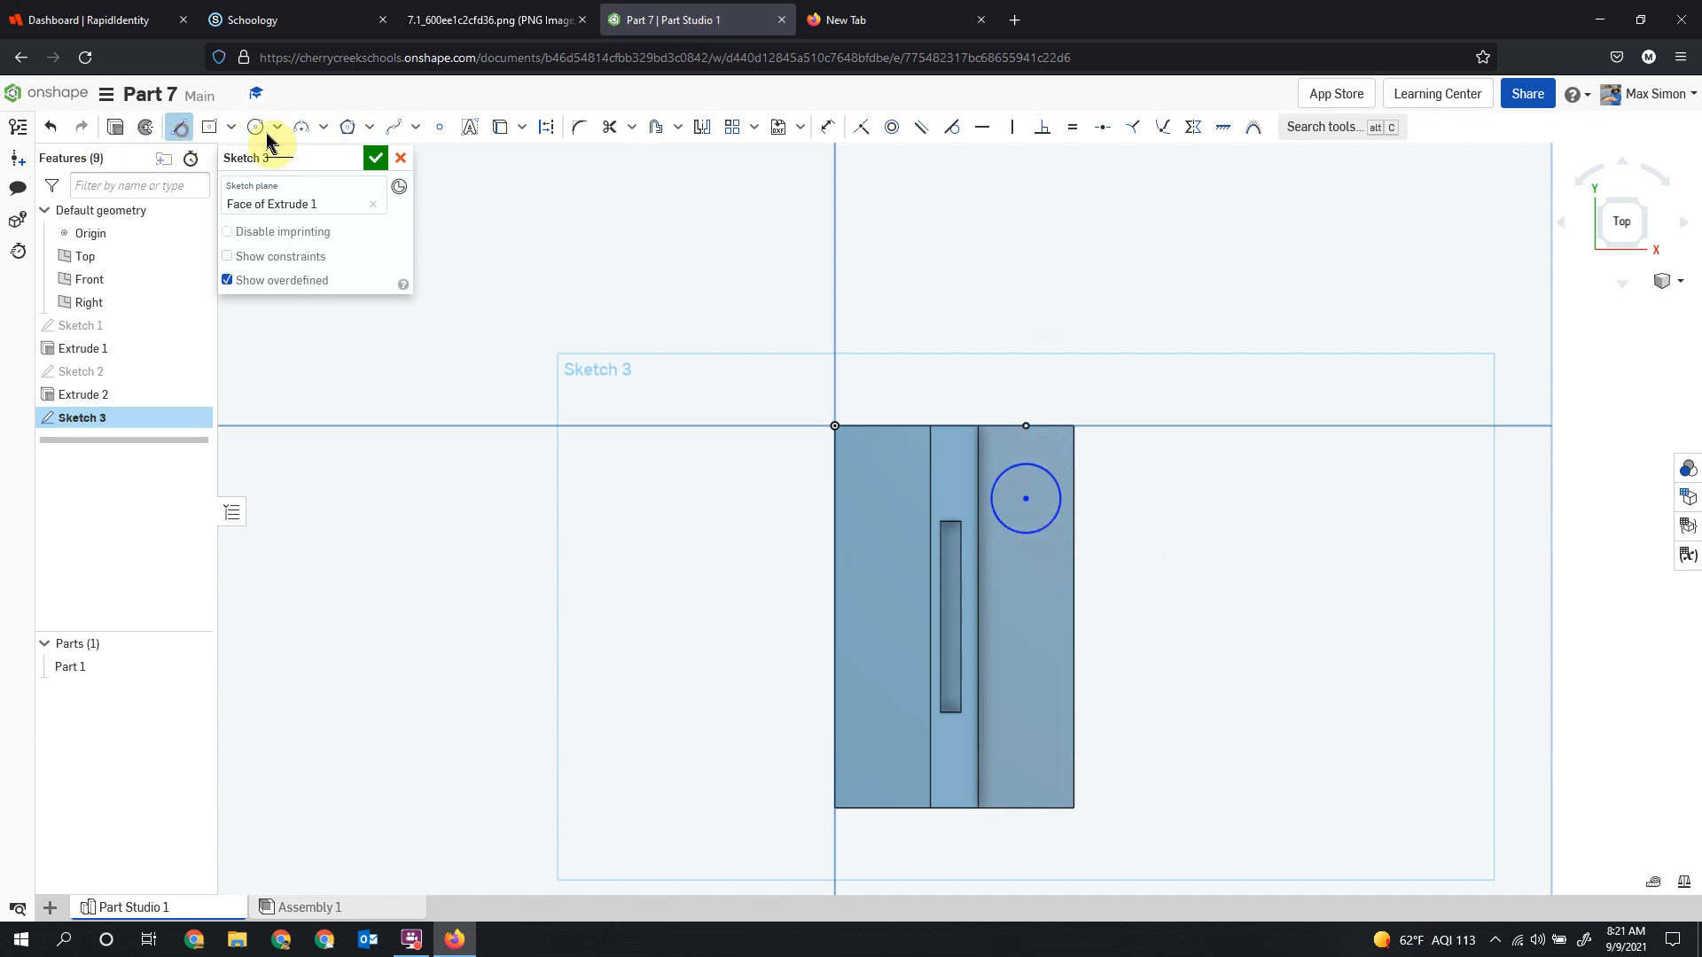
pyautogui.click(1072, 618)
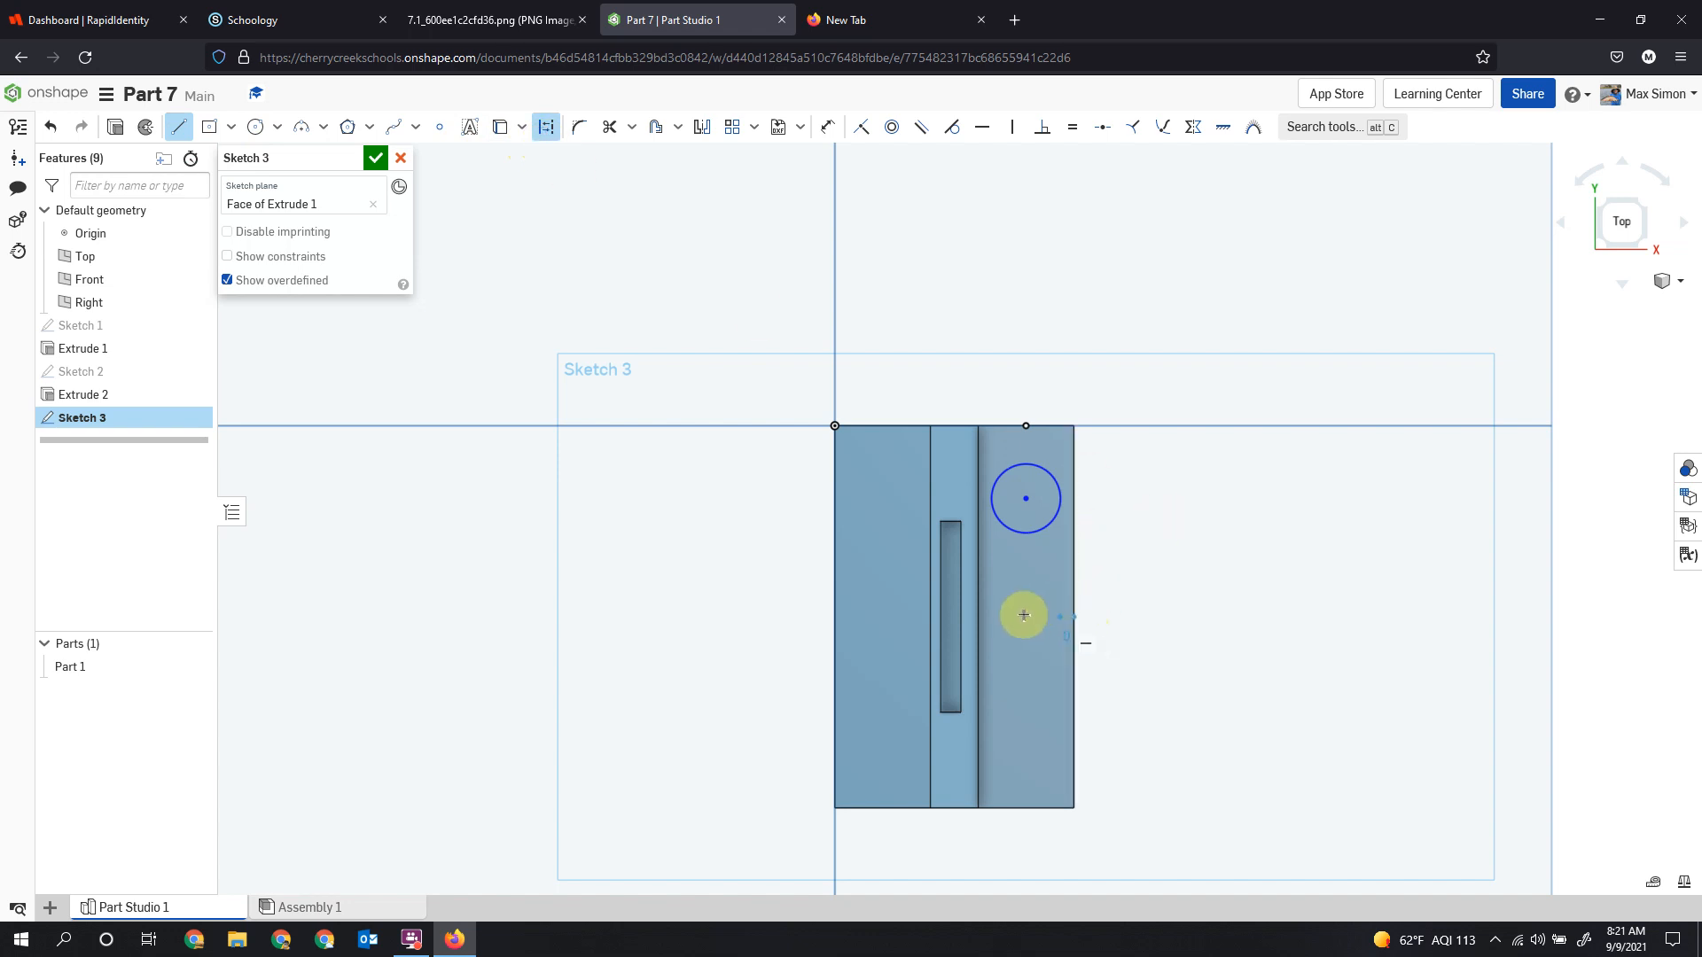
pyautogui.click(978, 617)
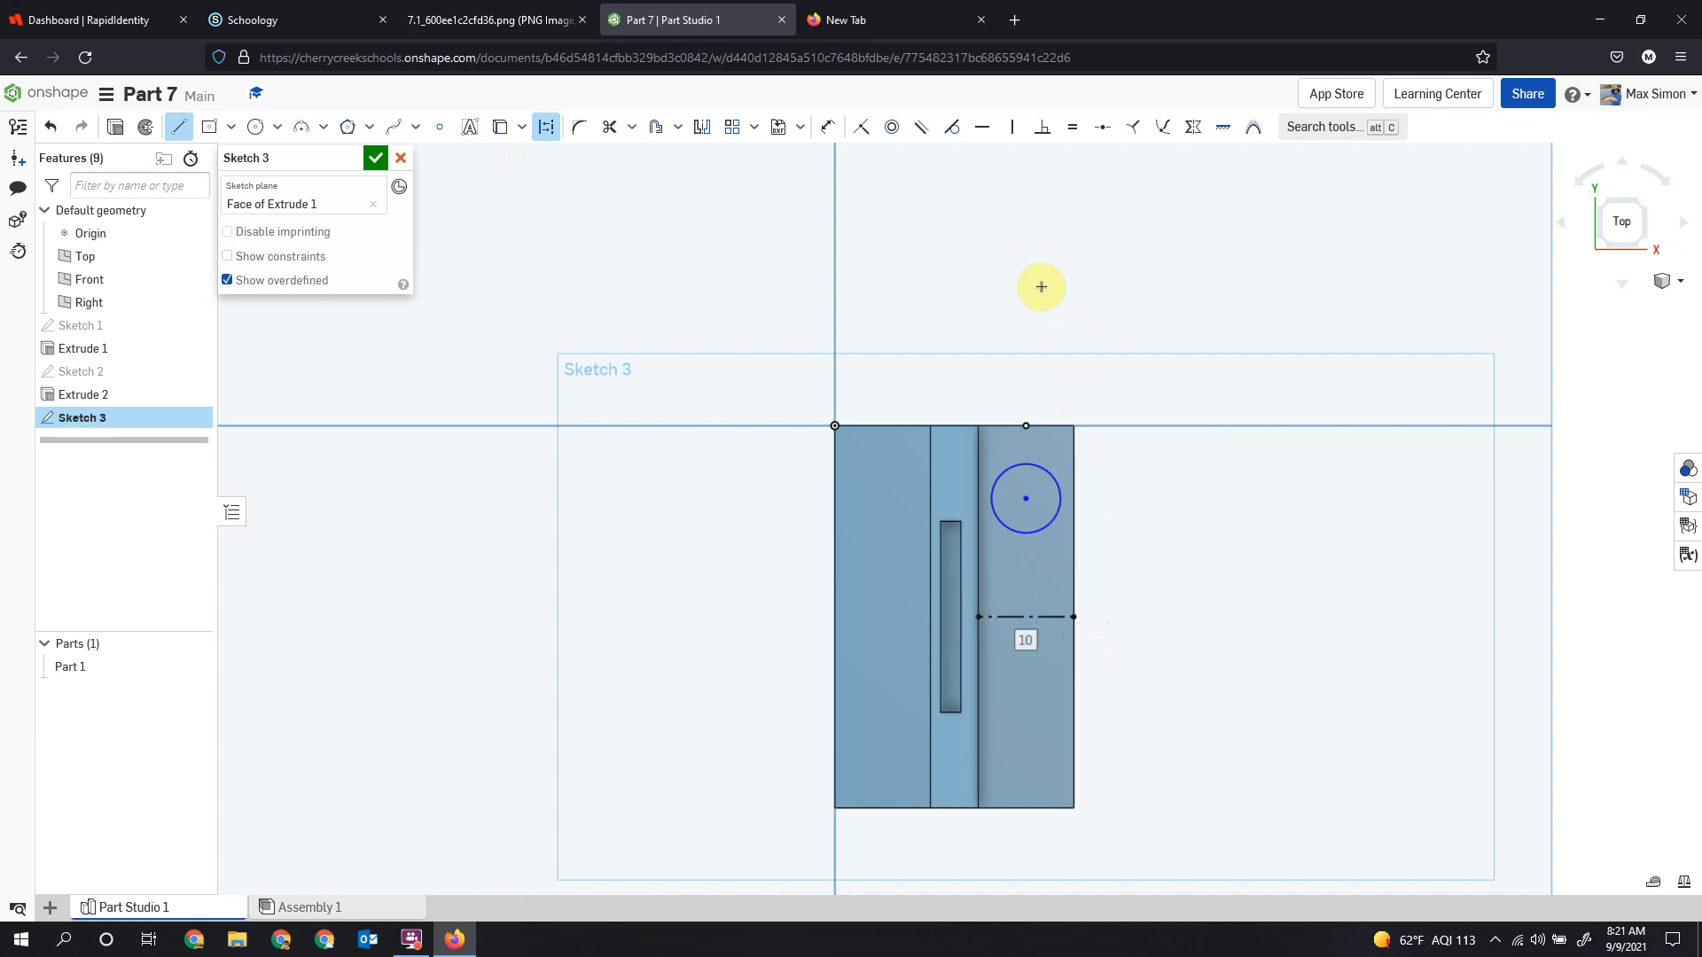
# Set the circle's diameter to 5 mm.
pyautogui.click(828, 131)
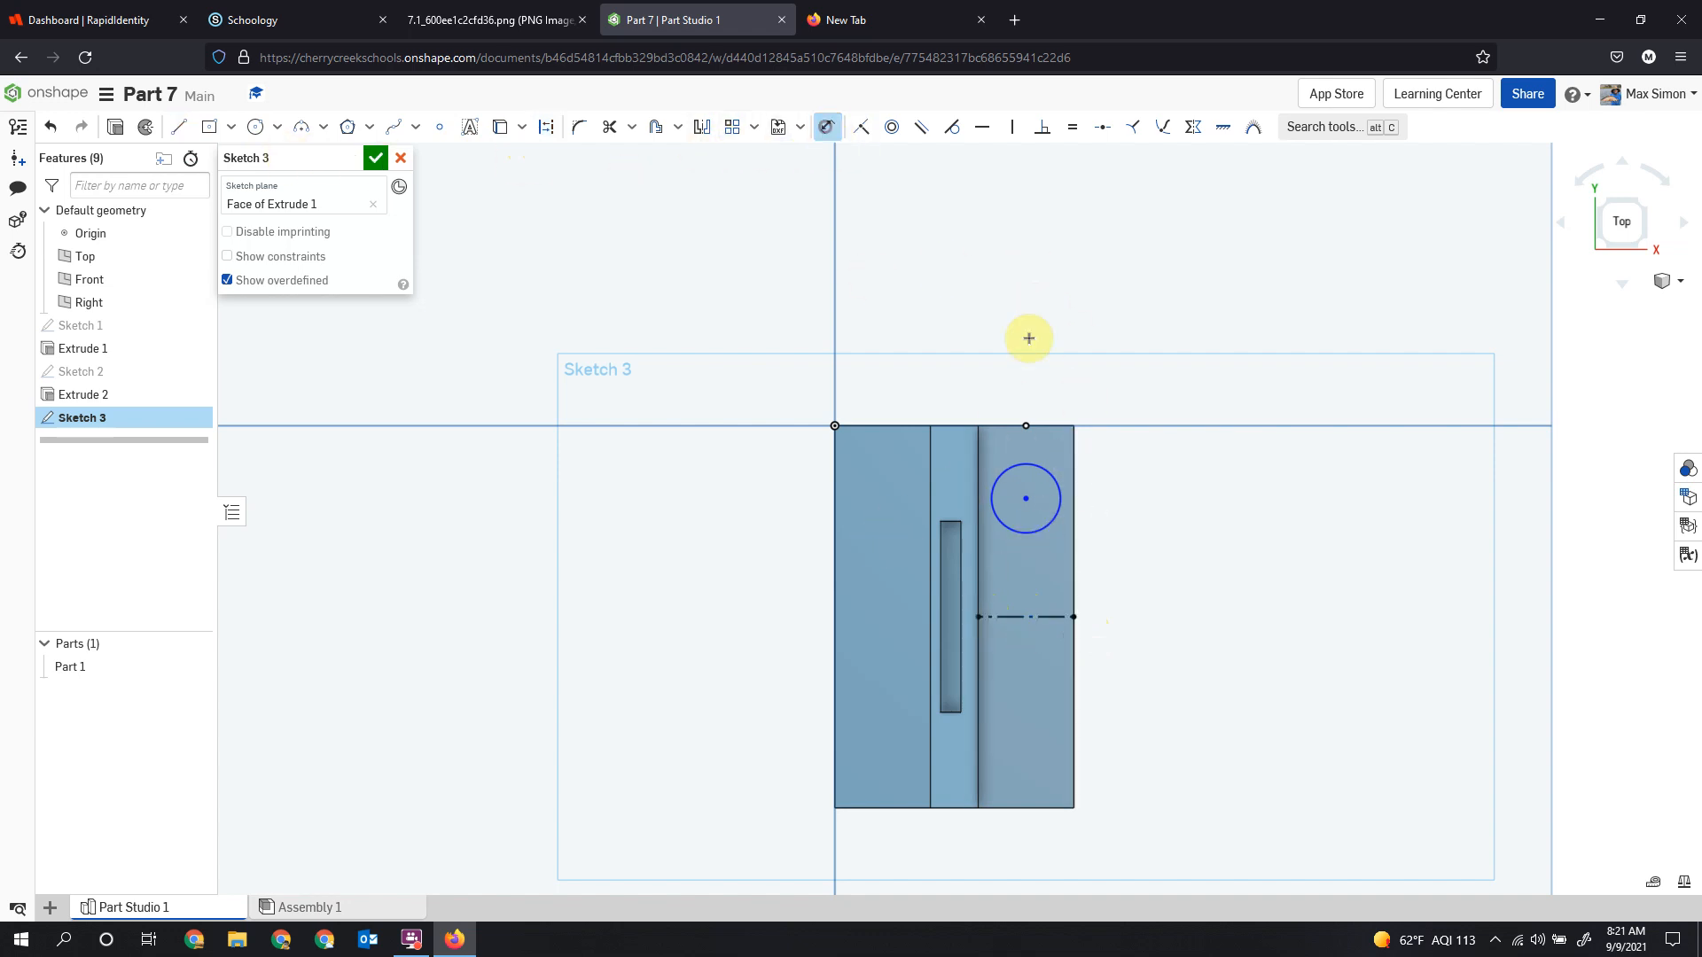
pyautogui.click(1057, 480)
pyautogui.click(1171, 375)
pyautogui.write('5')
pyautogui.press('Return')
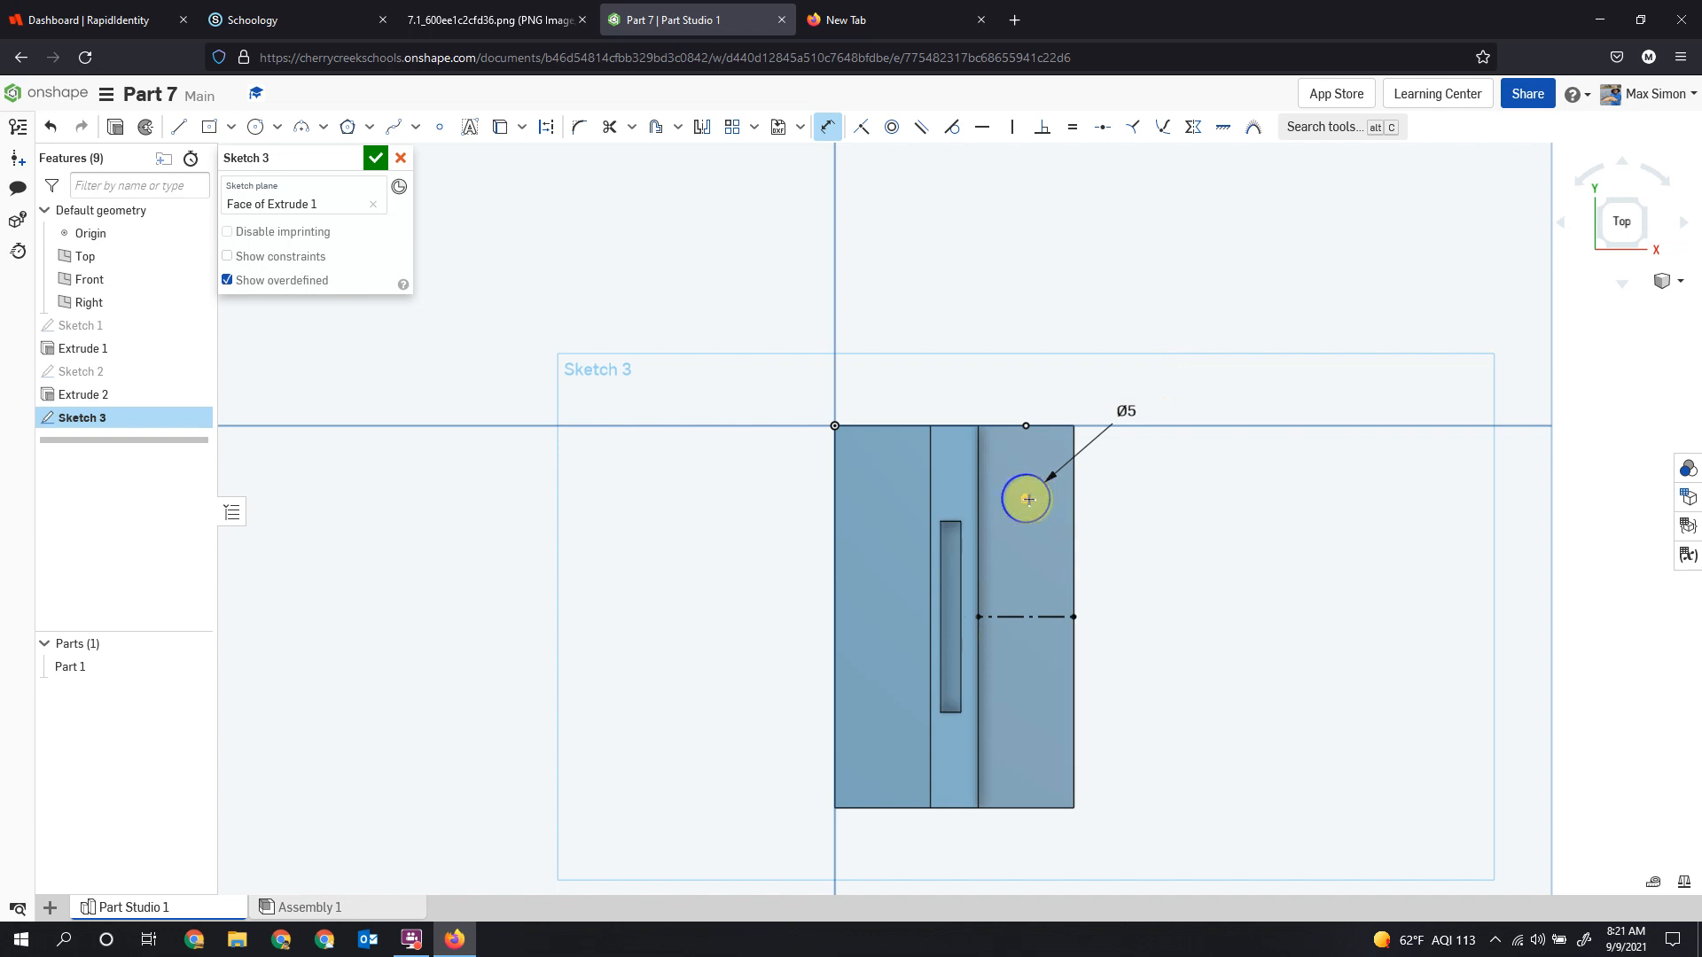
# Dimension the circle's center 12 mm from the construction line.
pyautogui.click(1024, 618)
pyautogui.click(1248, 599)
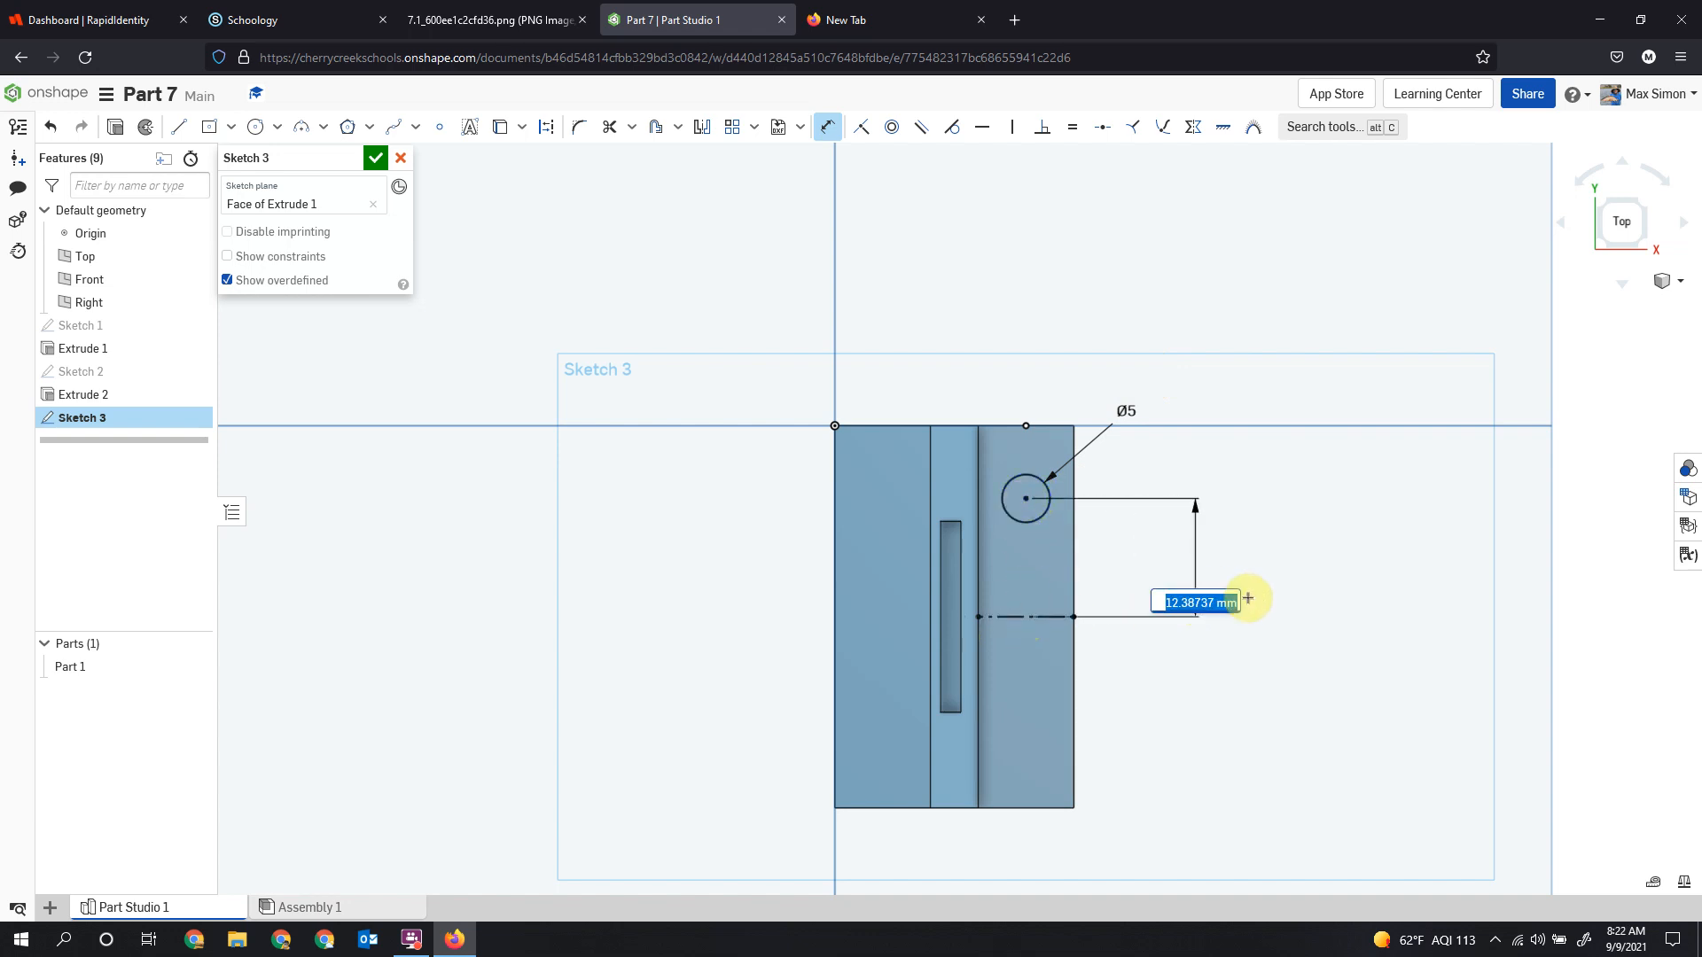
pyautogui.write('12')
pyautogui.press('Return')
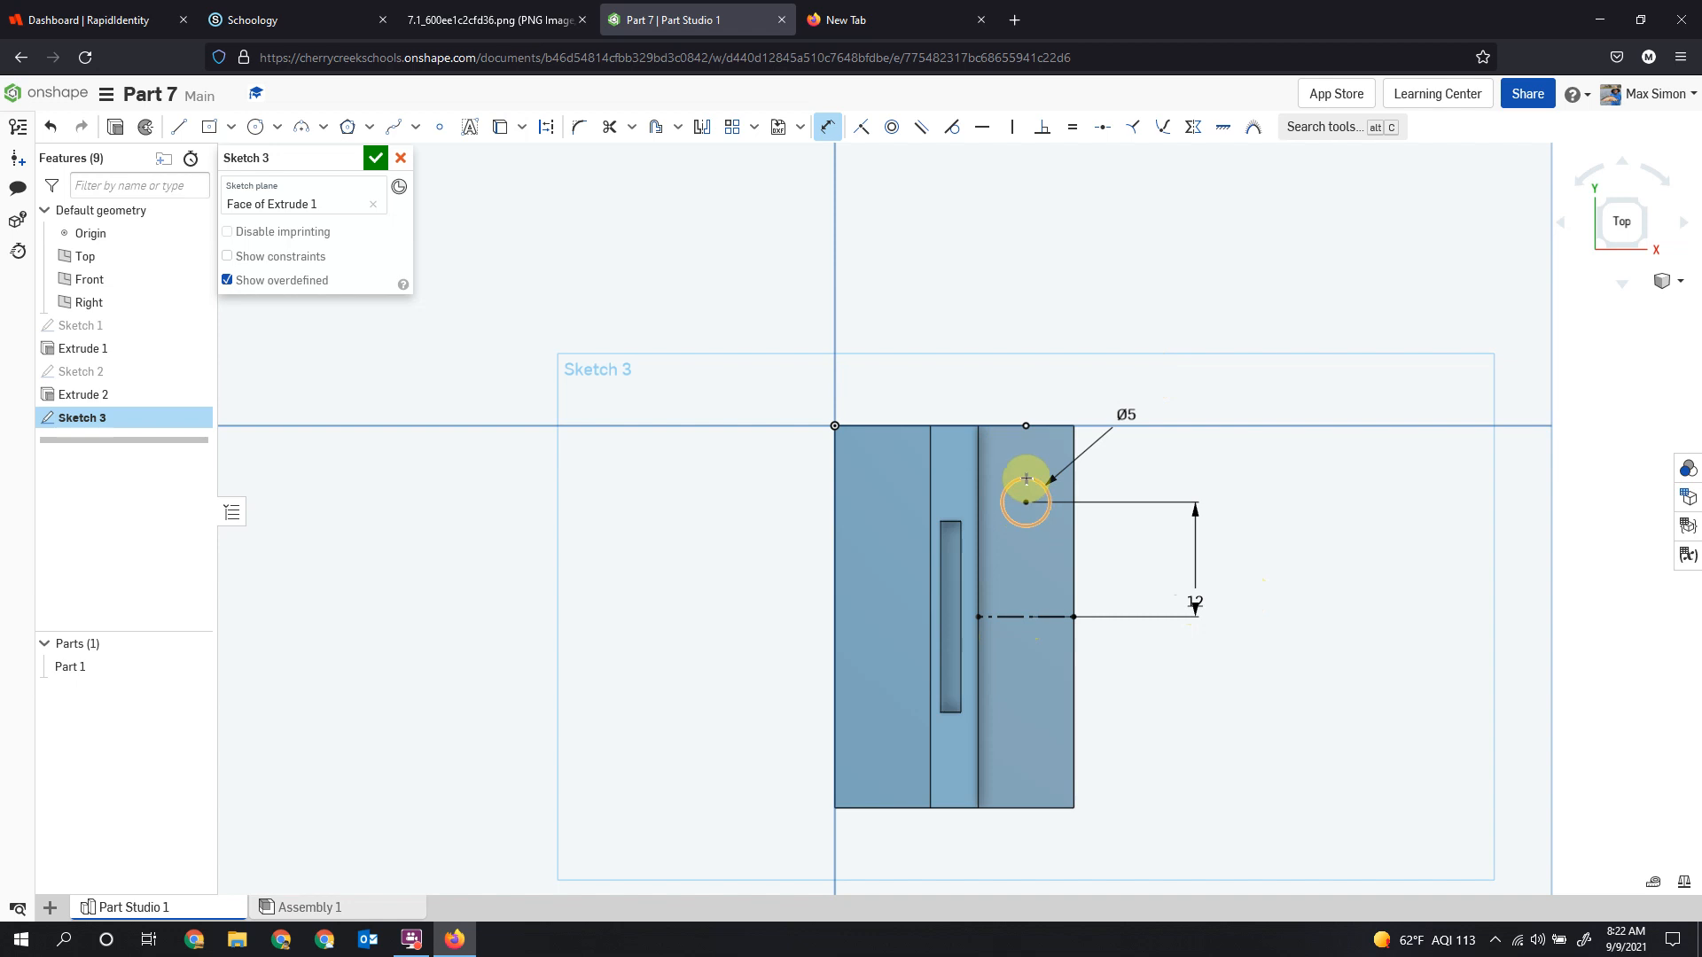
# Check the hole spacing on the reference drawing and dimension the circle center's horizontal distance from the part's edge at the origin.
pyautogui.click(558, 20)
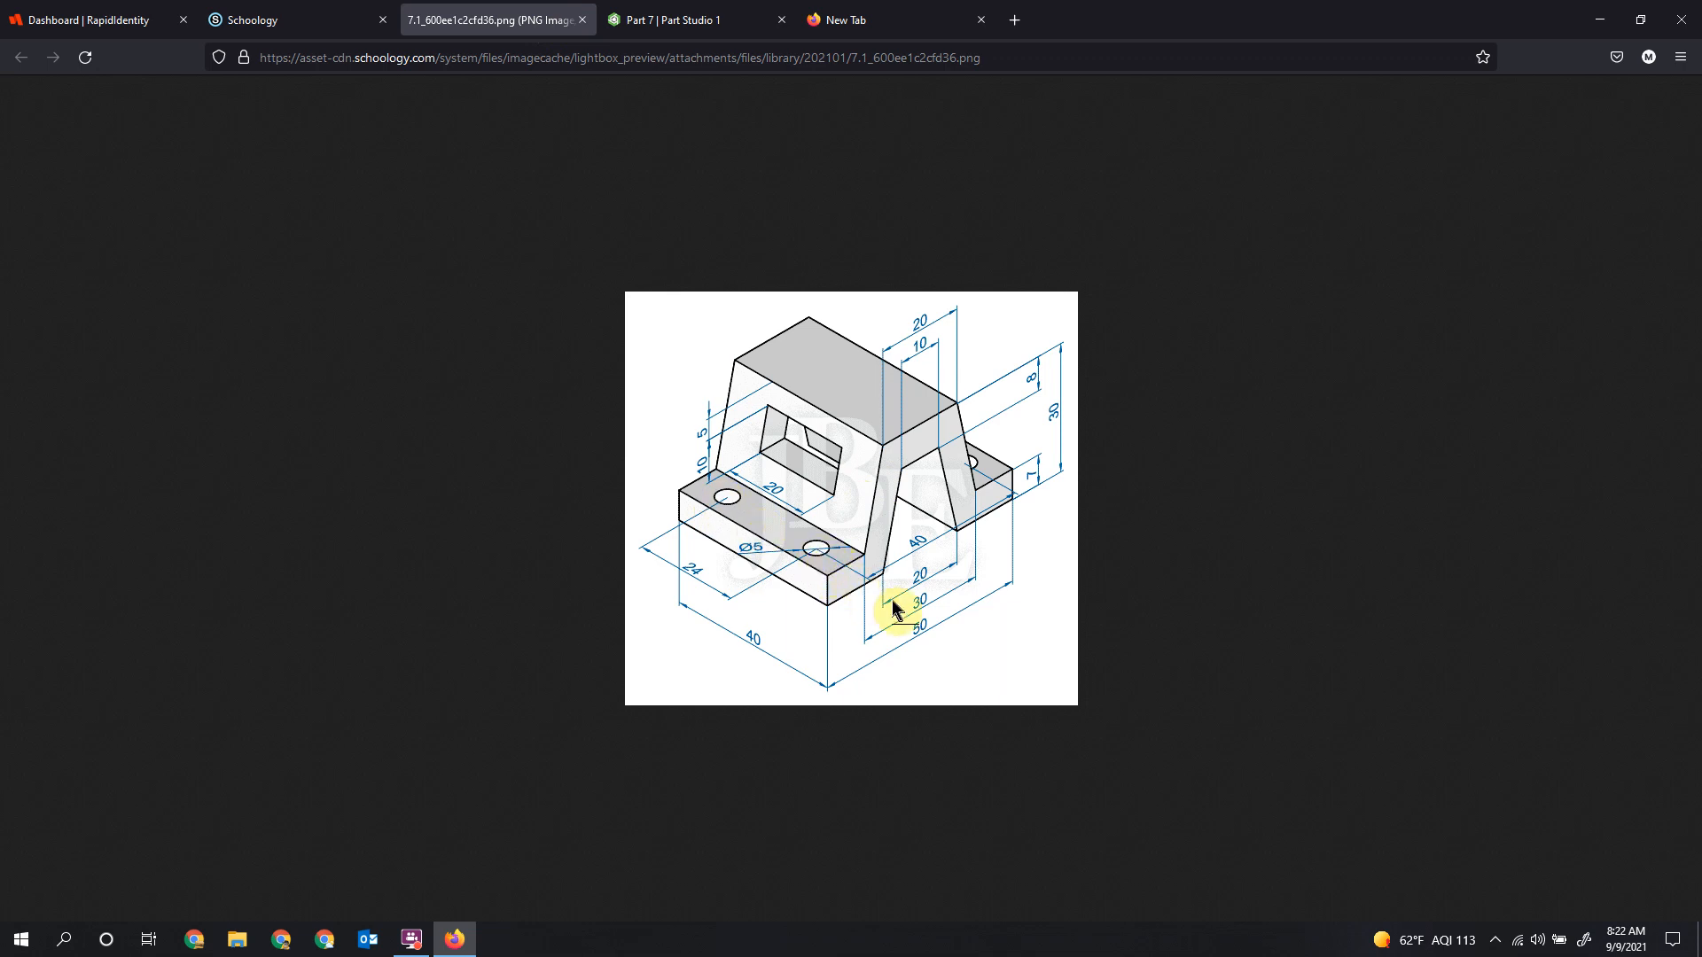
pyautogui.click(691, 20)
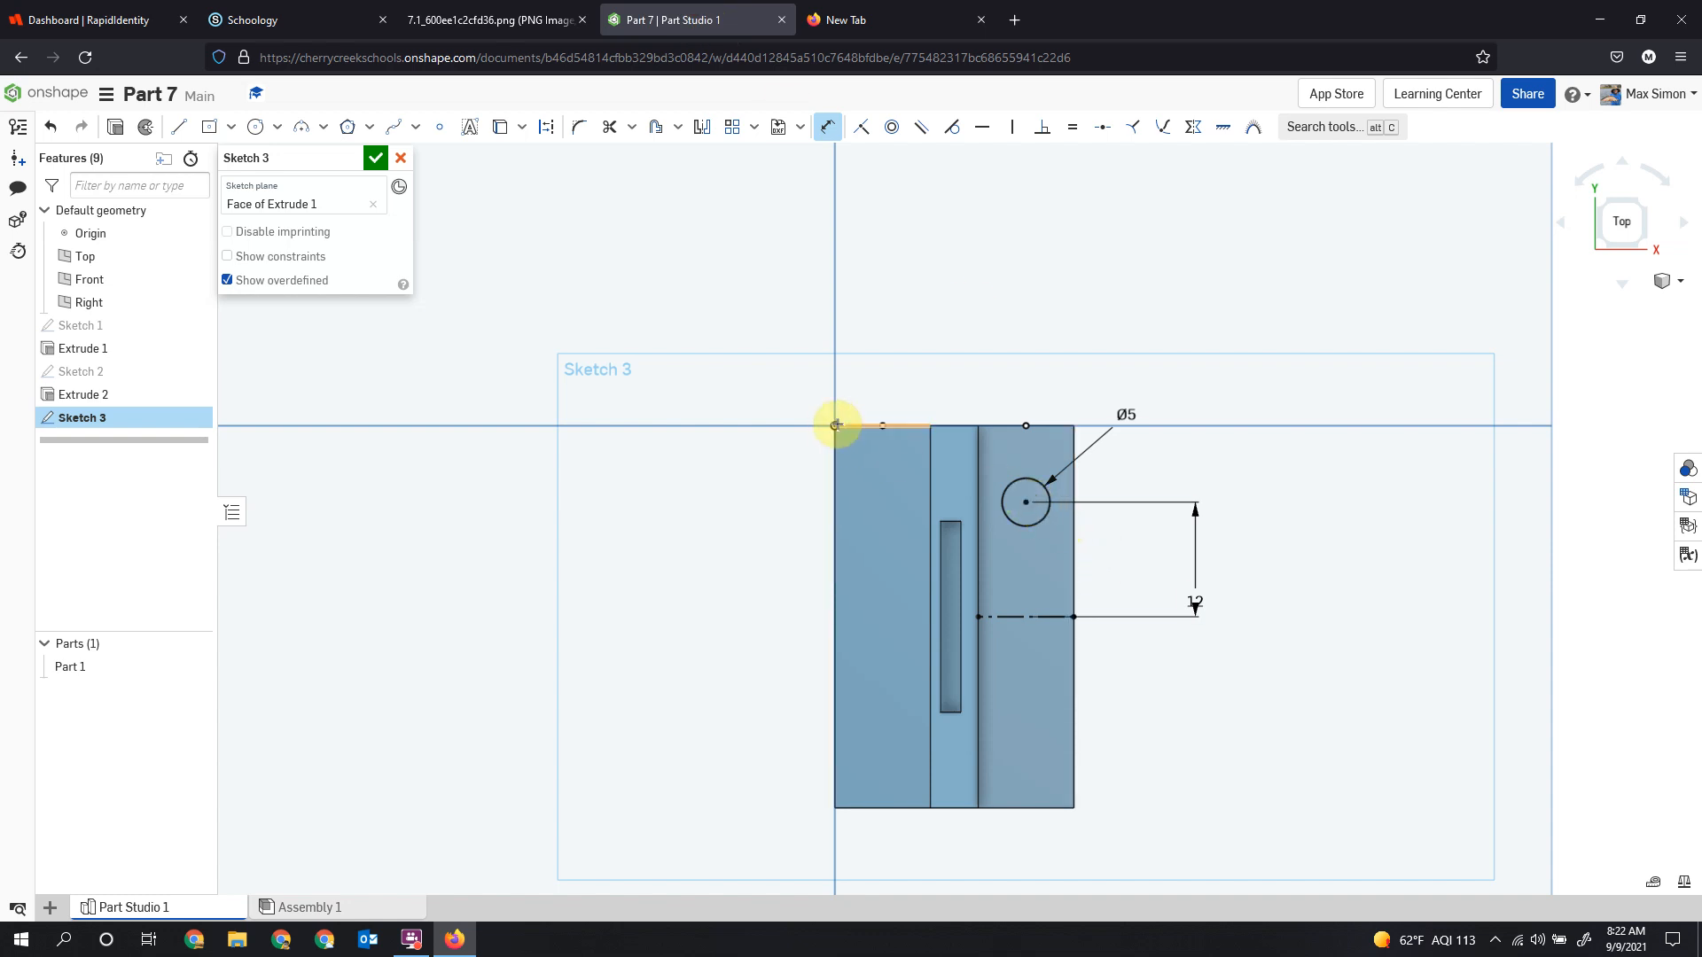
pyautogui.click(837, 482)
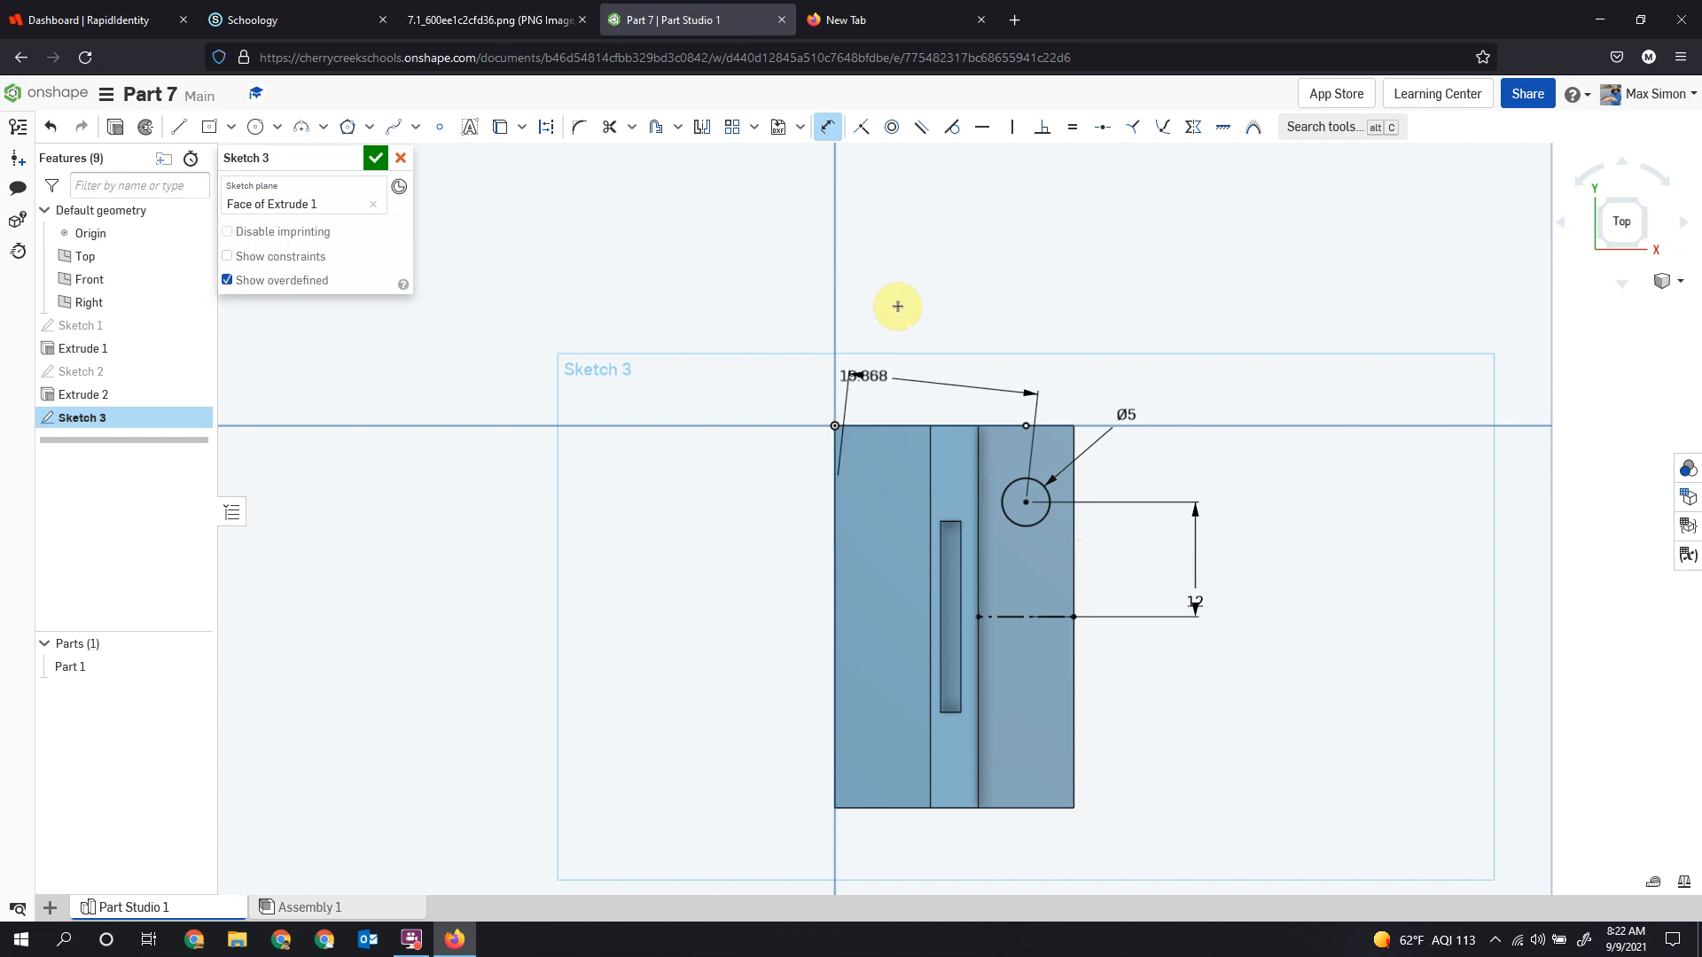
pyautogui.click(909, 302)
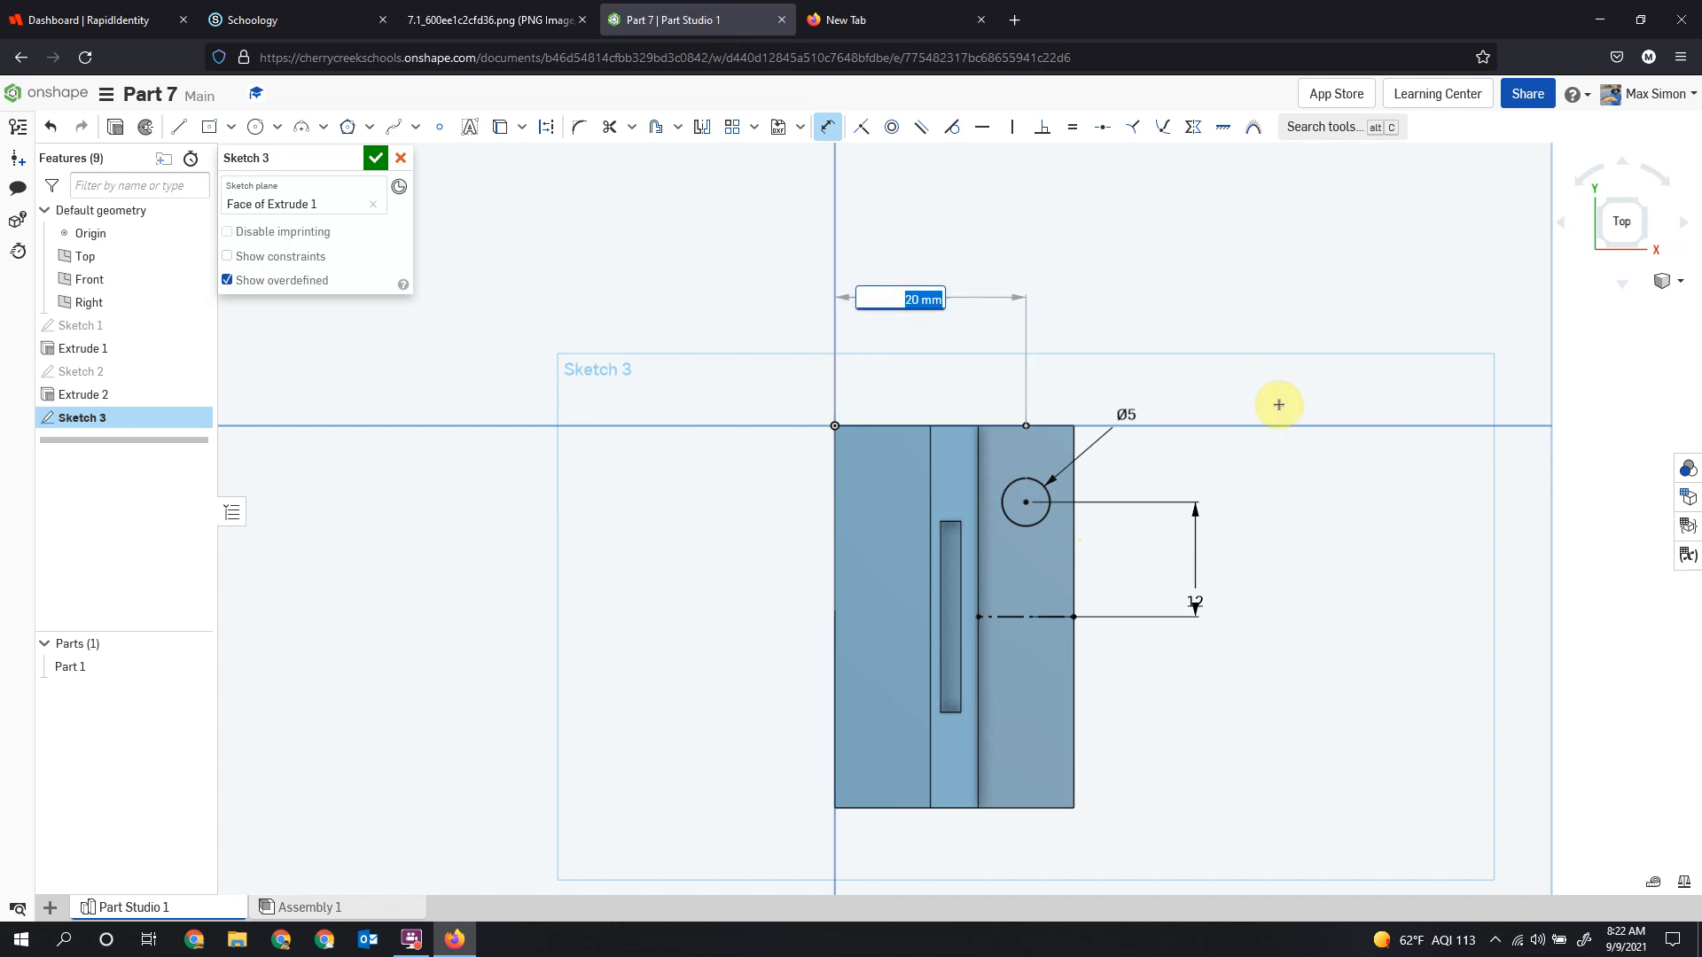
pyautogui.press('Return')
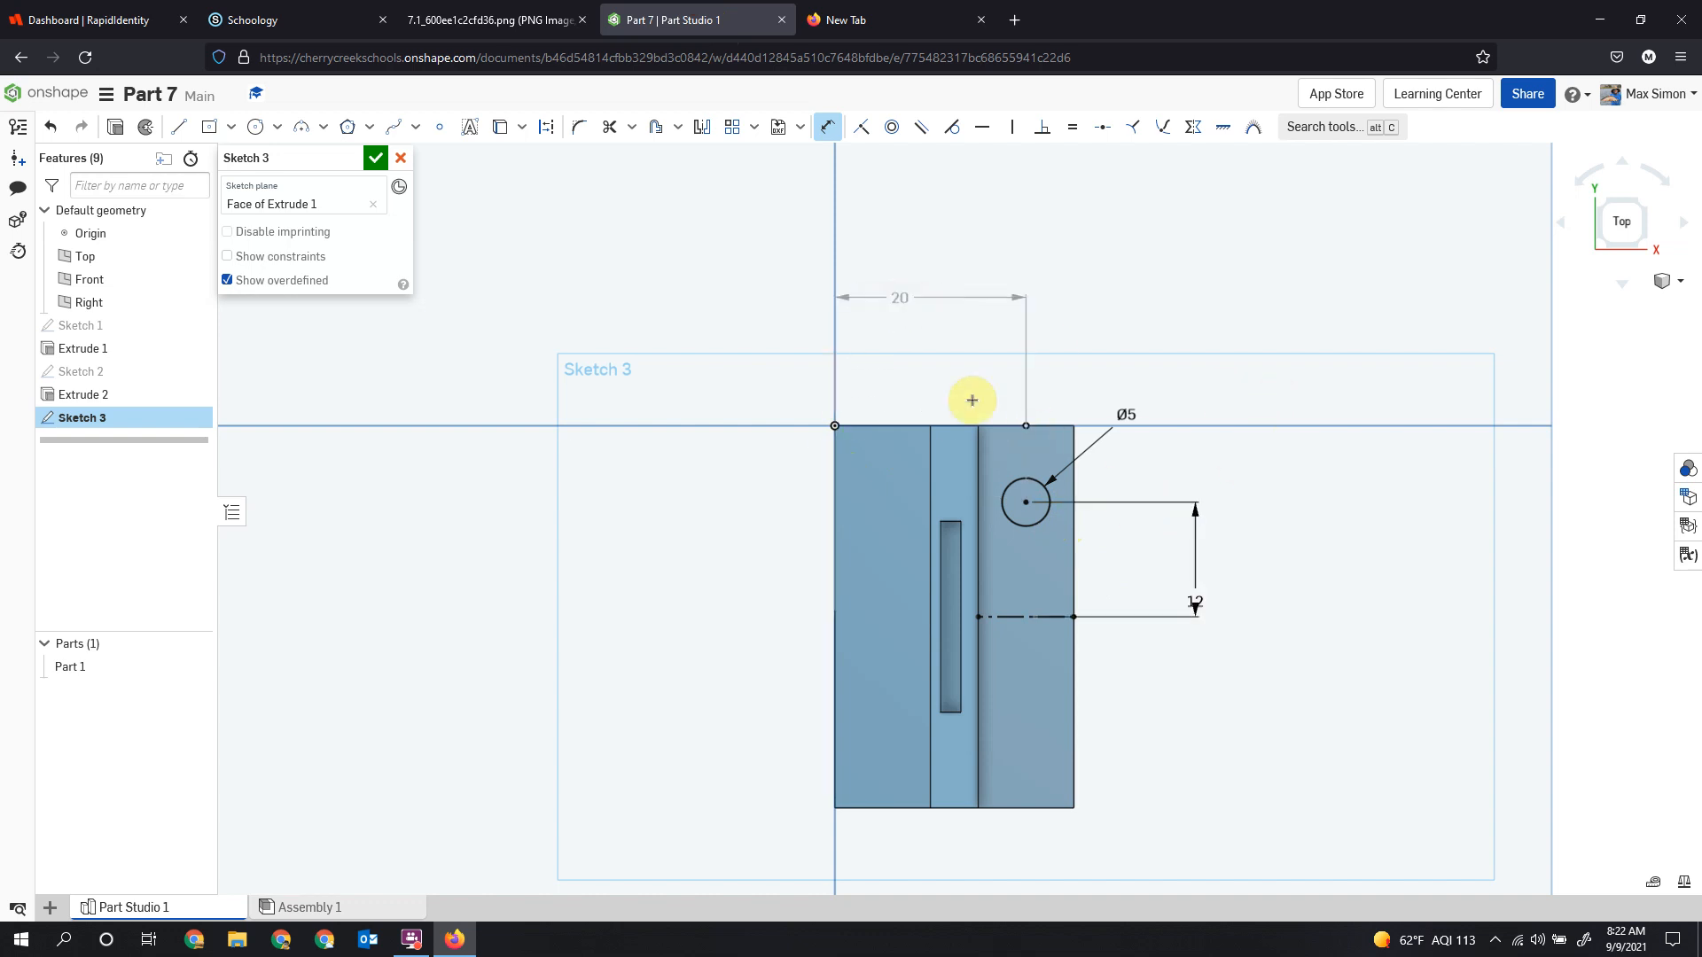
# Mirror the circle about the construction line to make the second hole and finish the sketch.
pyautogui.click(701, 131)
pyautogui.click(1041, 619)
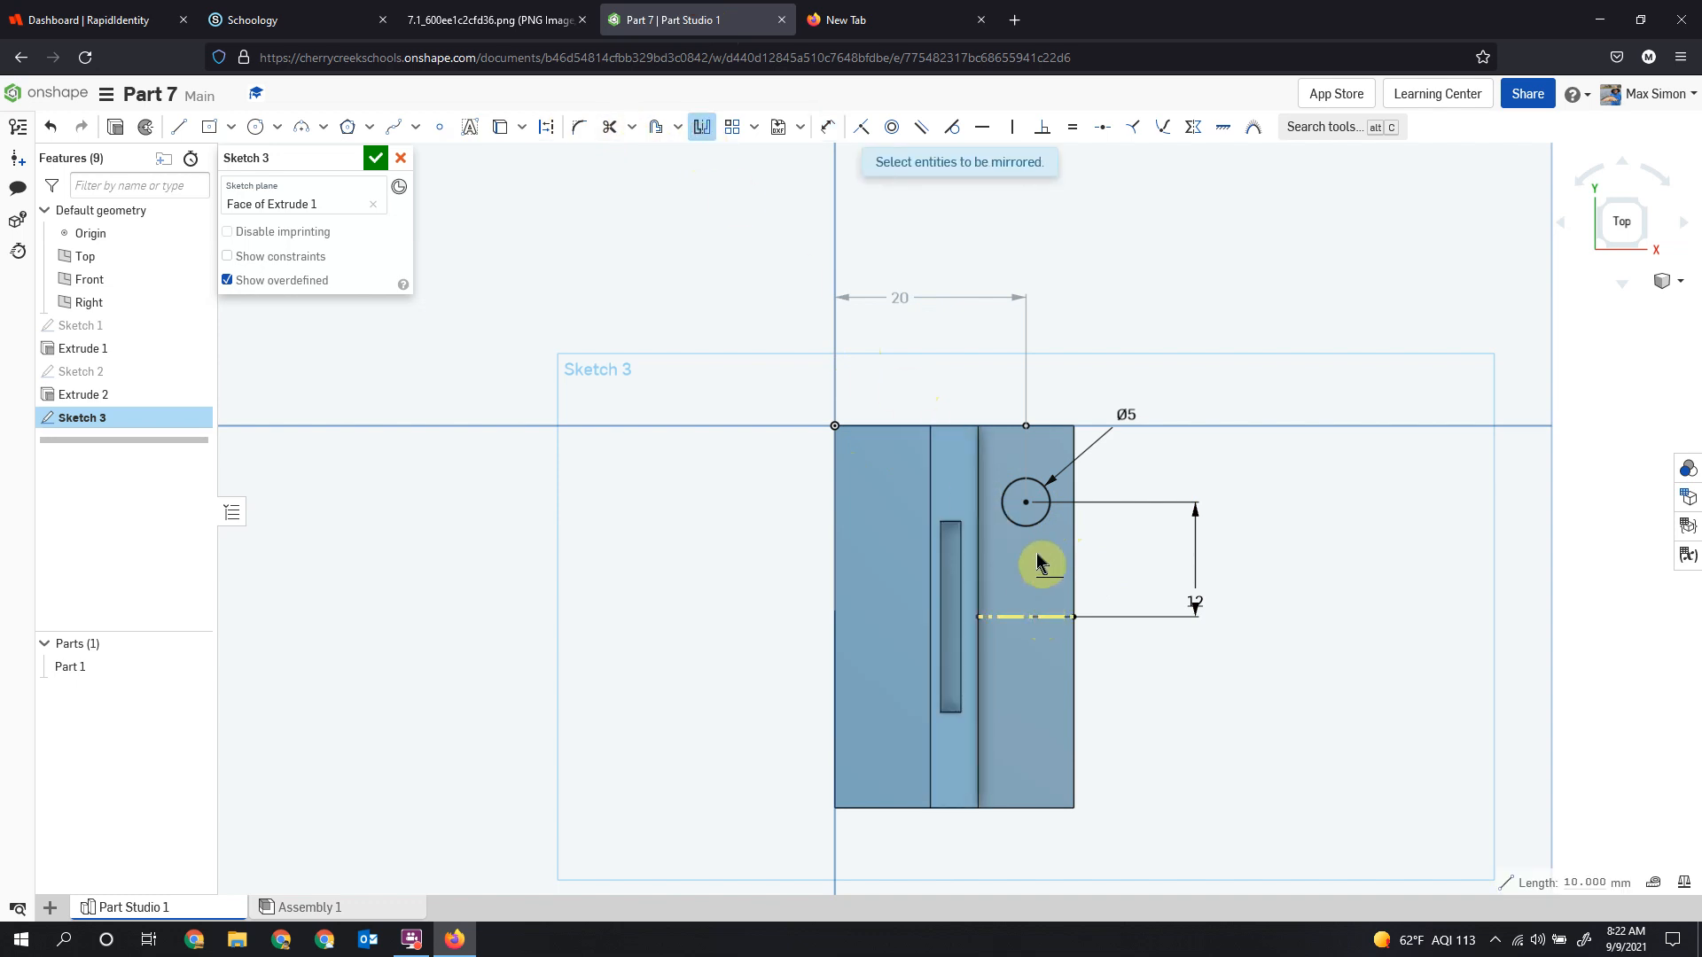
pyautogui.click(971, 452)
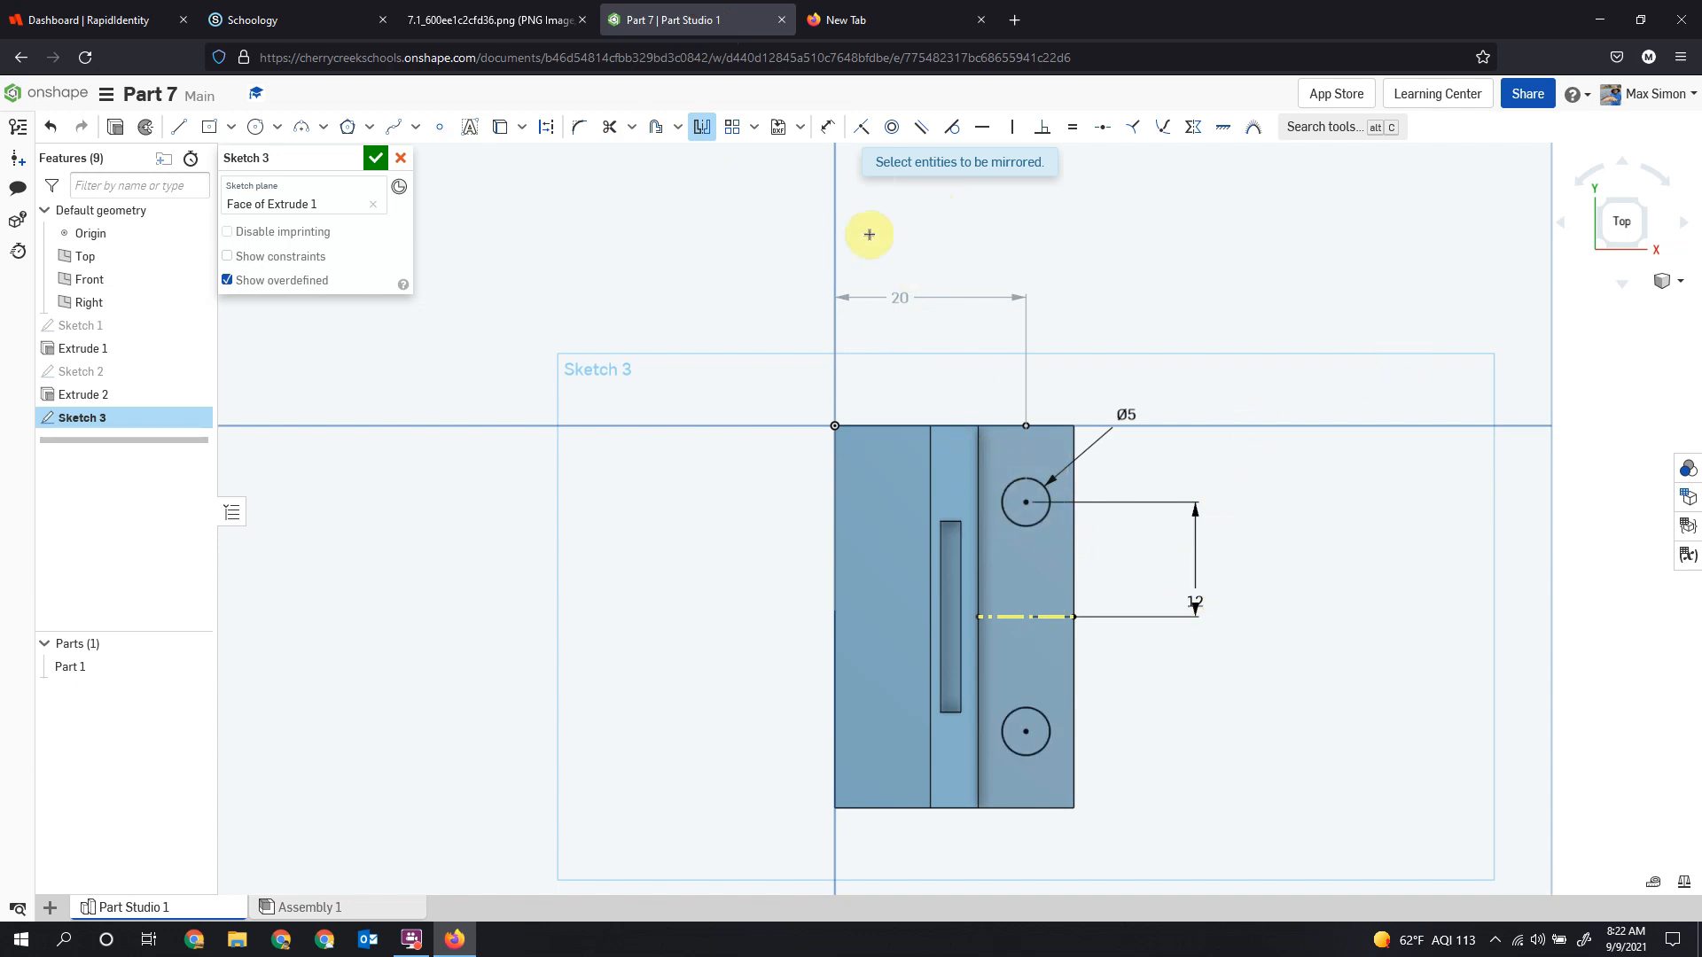
pyautogui.click(377, 160)
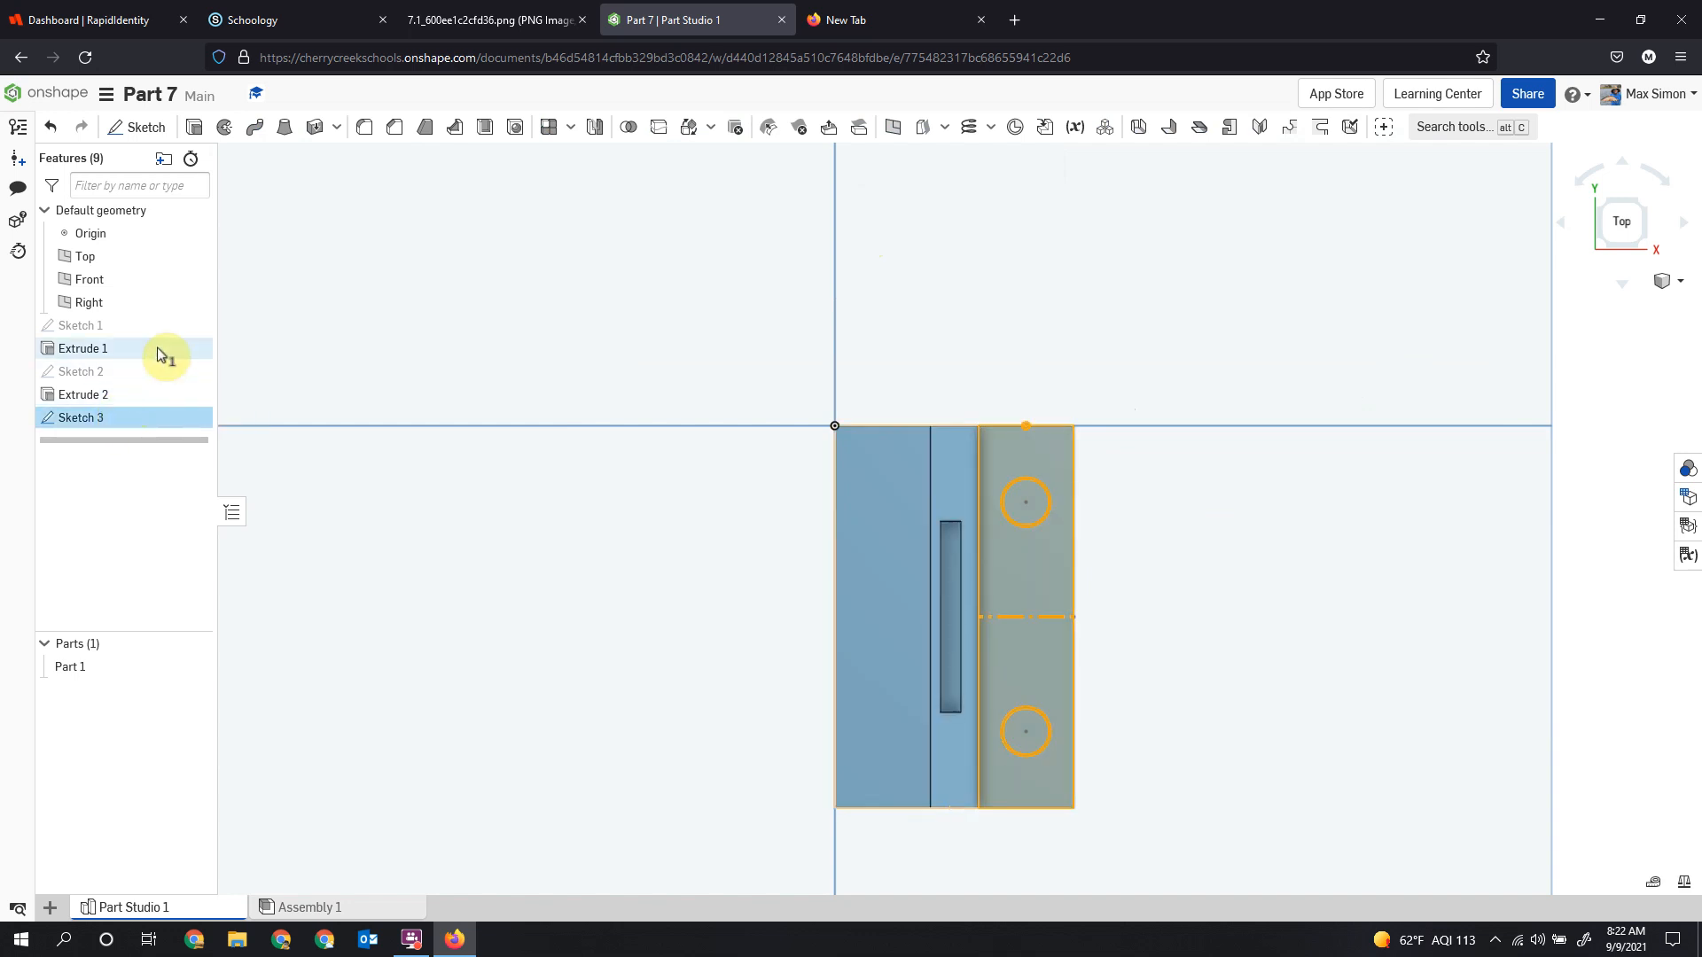
# Extrude the two flange circles as a 25 mm deep blind cut to remove the holes from the part.
pyautogui.click(197, 129)
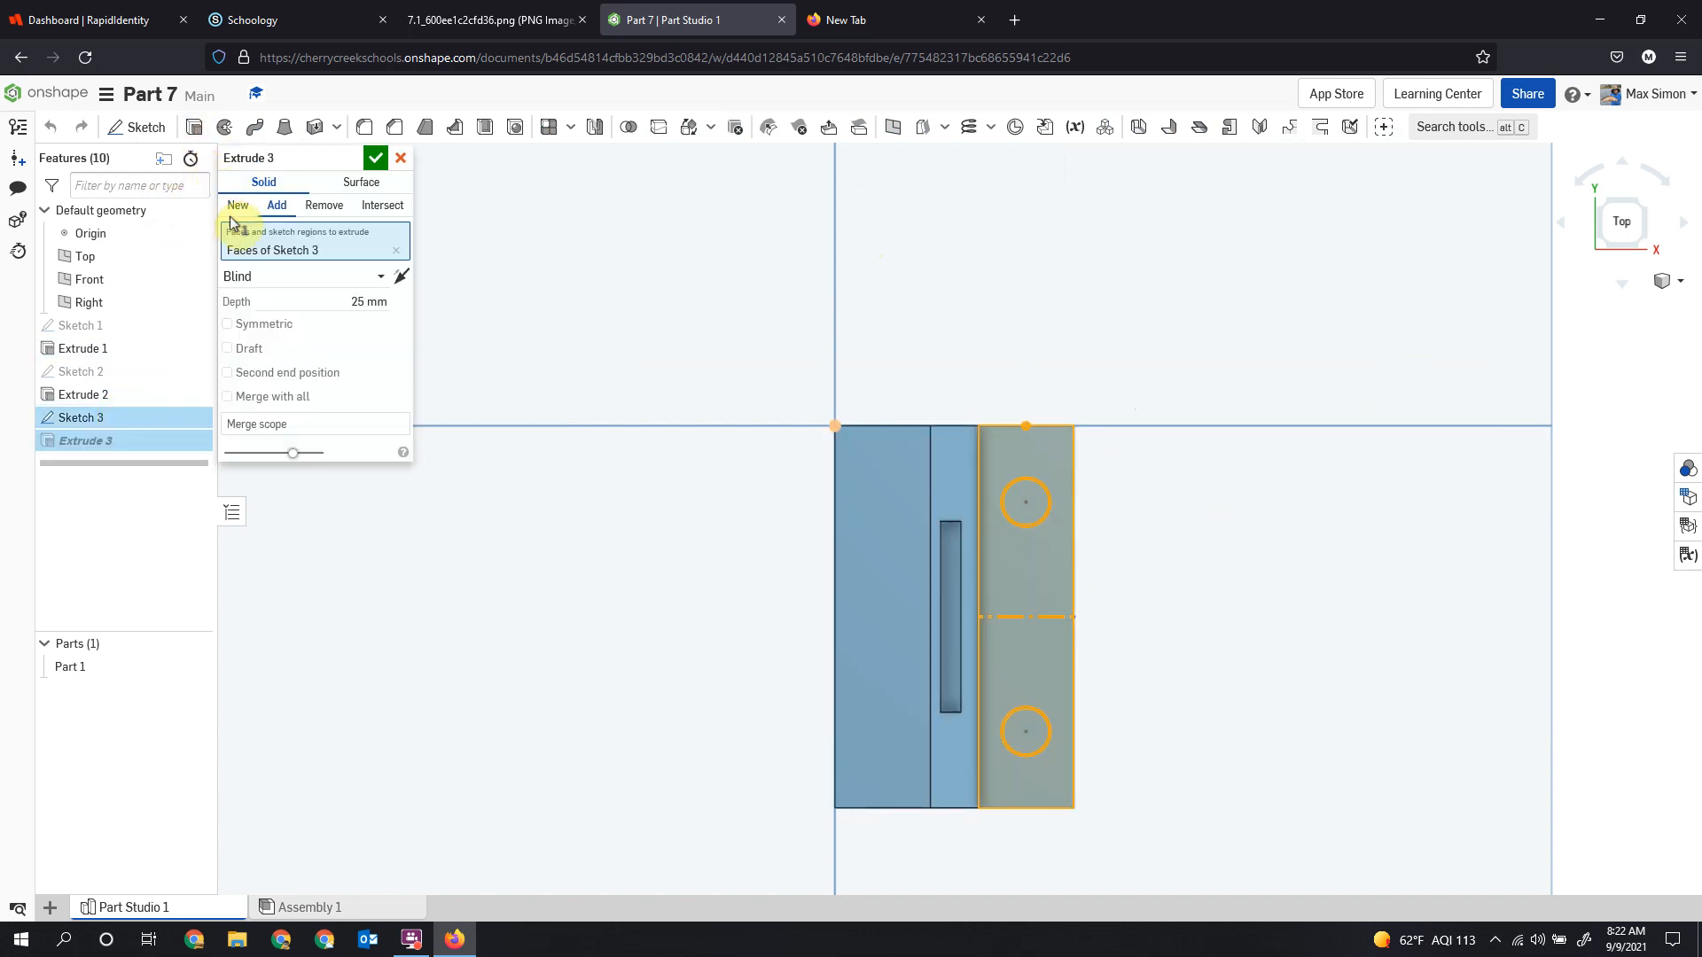
pyautogui.click(327, 209)
pyautogui.moveTo(797, 292); pyautogui.dragTo(1498, 321, button='right')
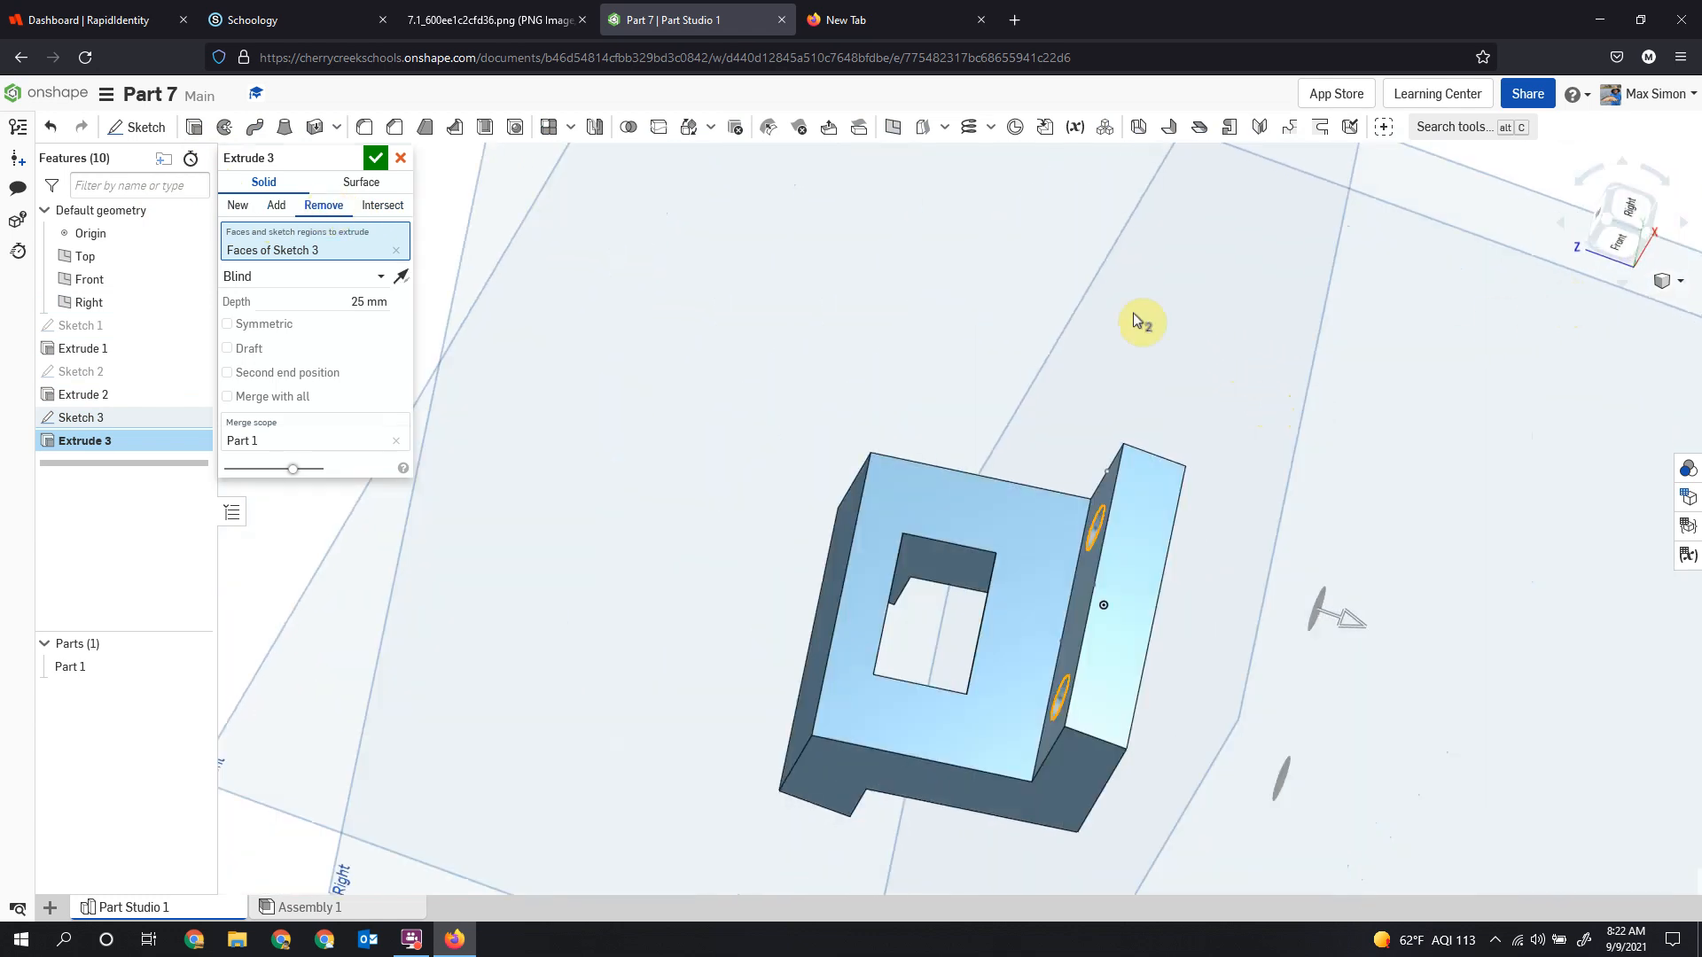
pyautogui.click(376, 158)
pyautogui.moveTo(1093, 513); pyautogui.dragTo(1184, 488, button='right')
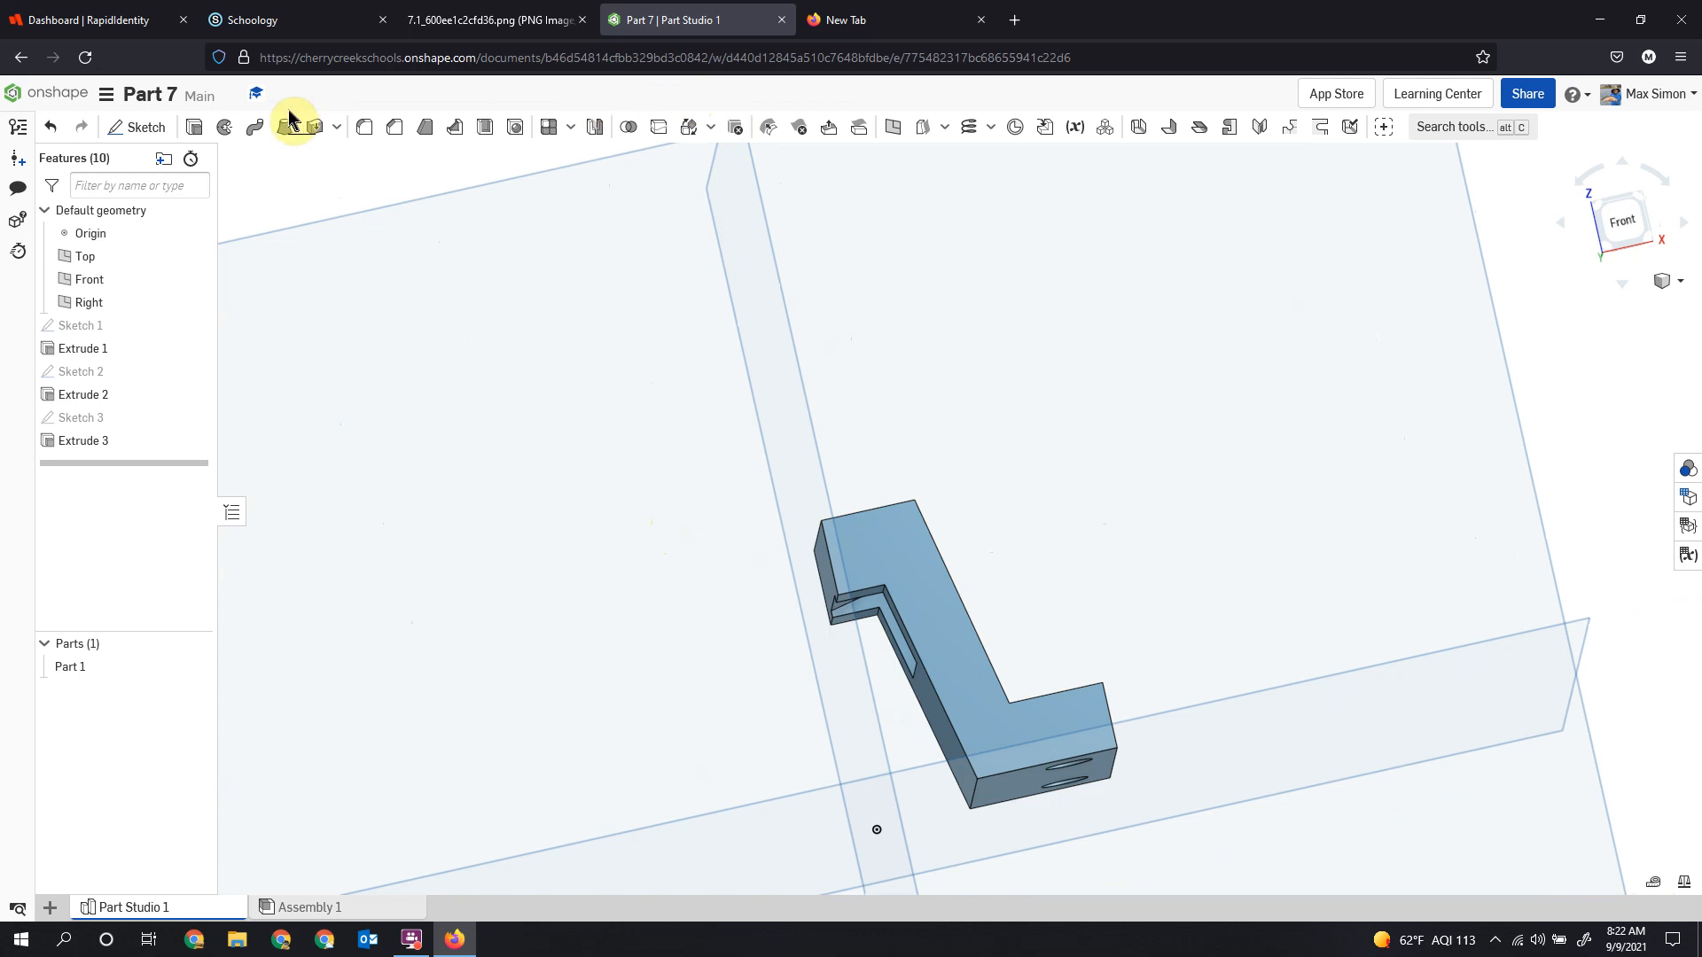
# Mirror the whole part about the Right plane and merge the copy with the original to complete the bracket.
pyautogui.click(597, 130)
pyautogui.moveTo(605, 284); pyautogui.dragTo(665, 297, button='right')
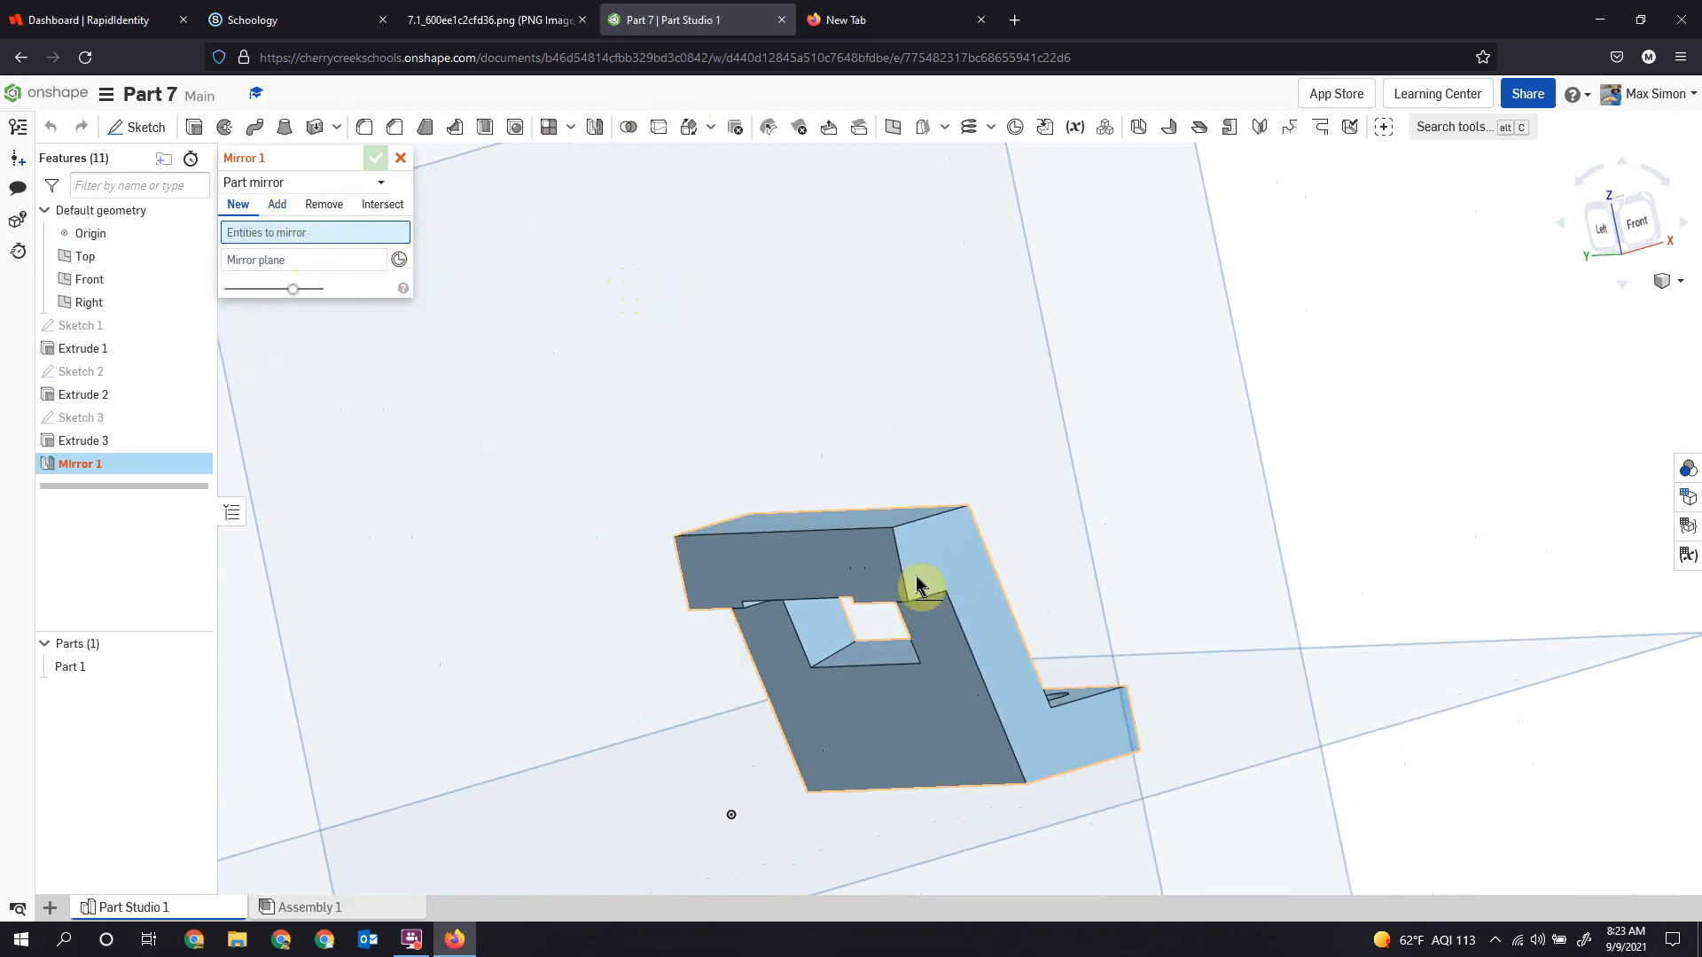
pyautogui.click(944, 585)
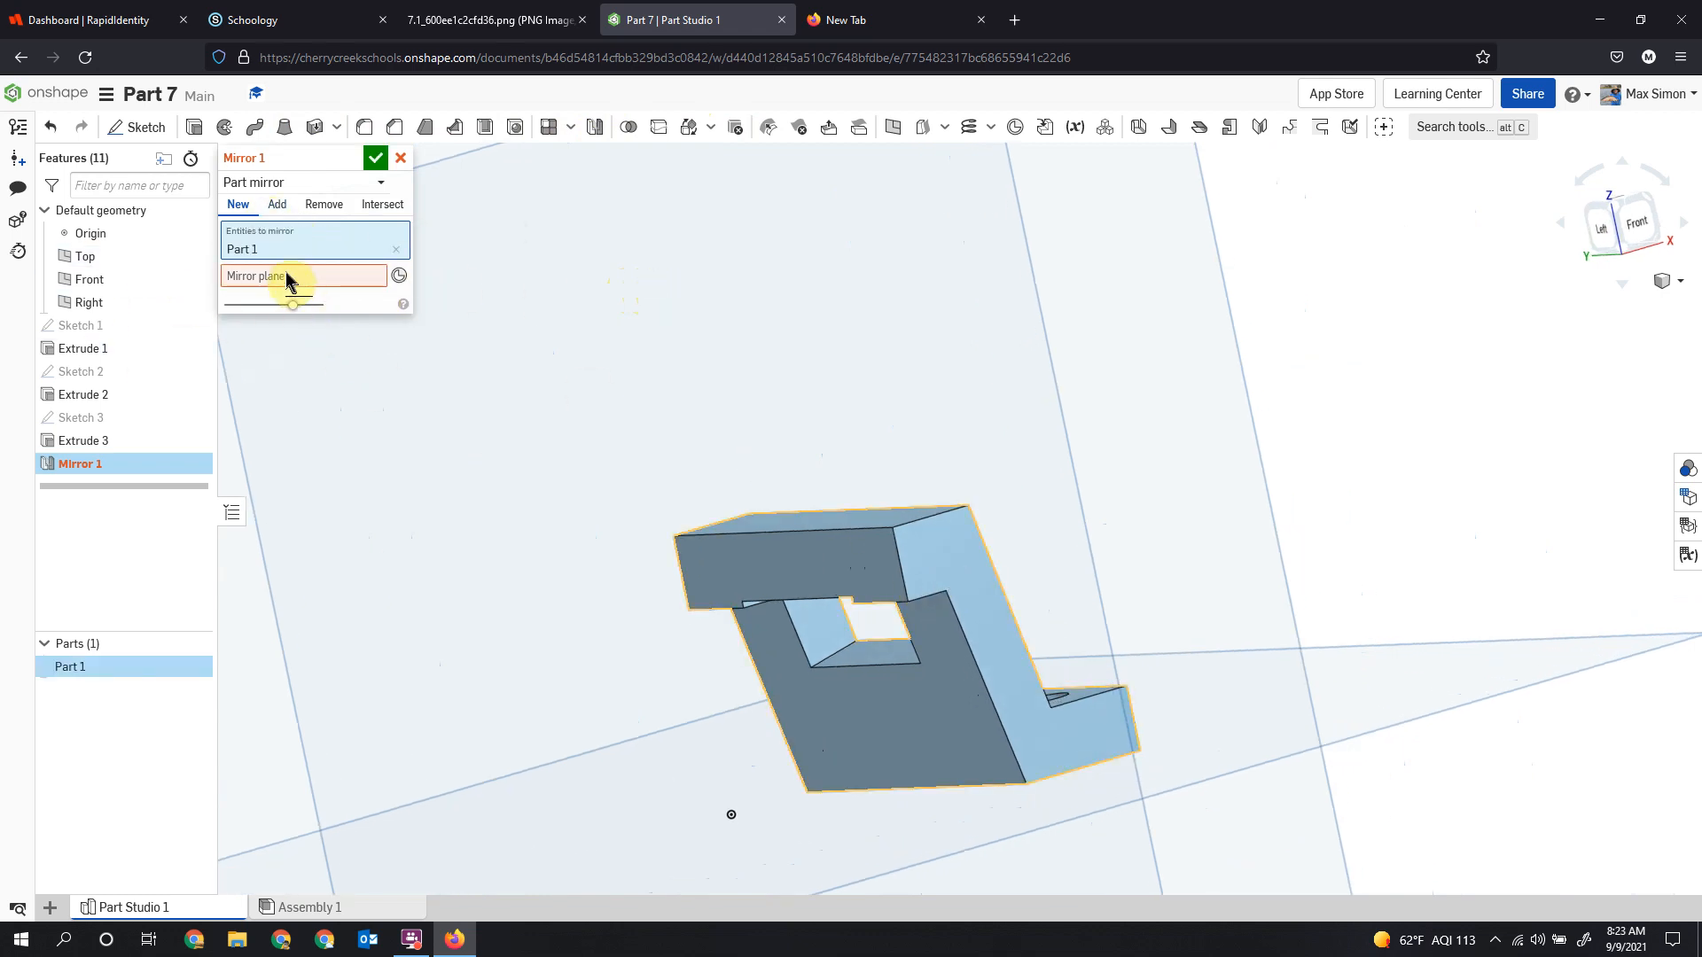
pyautogui.scroll(-2, 364, 390)
pyautogui.click(313, 277)
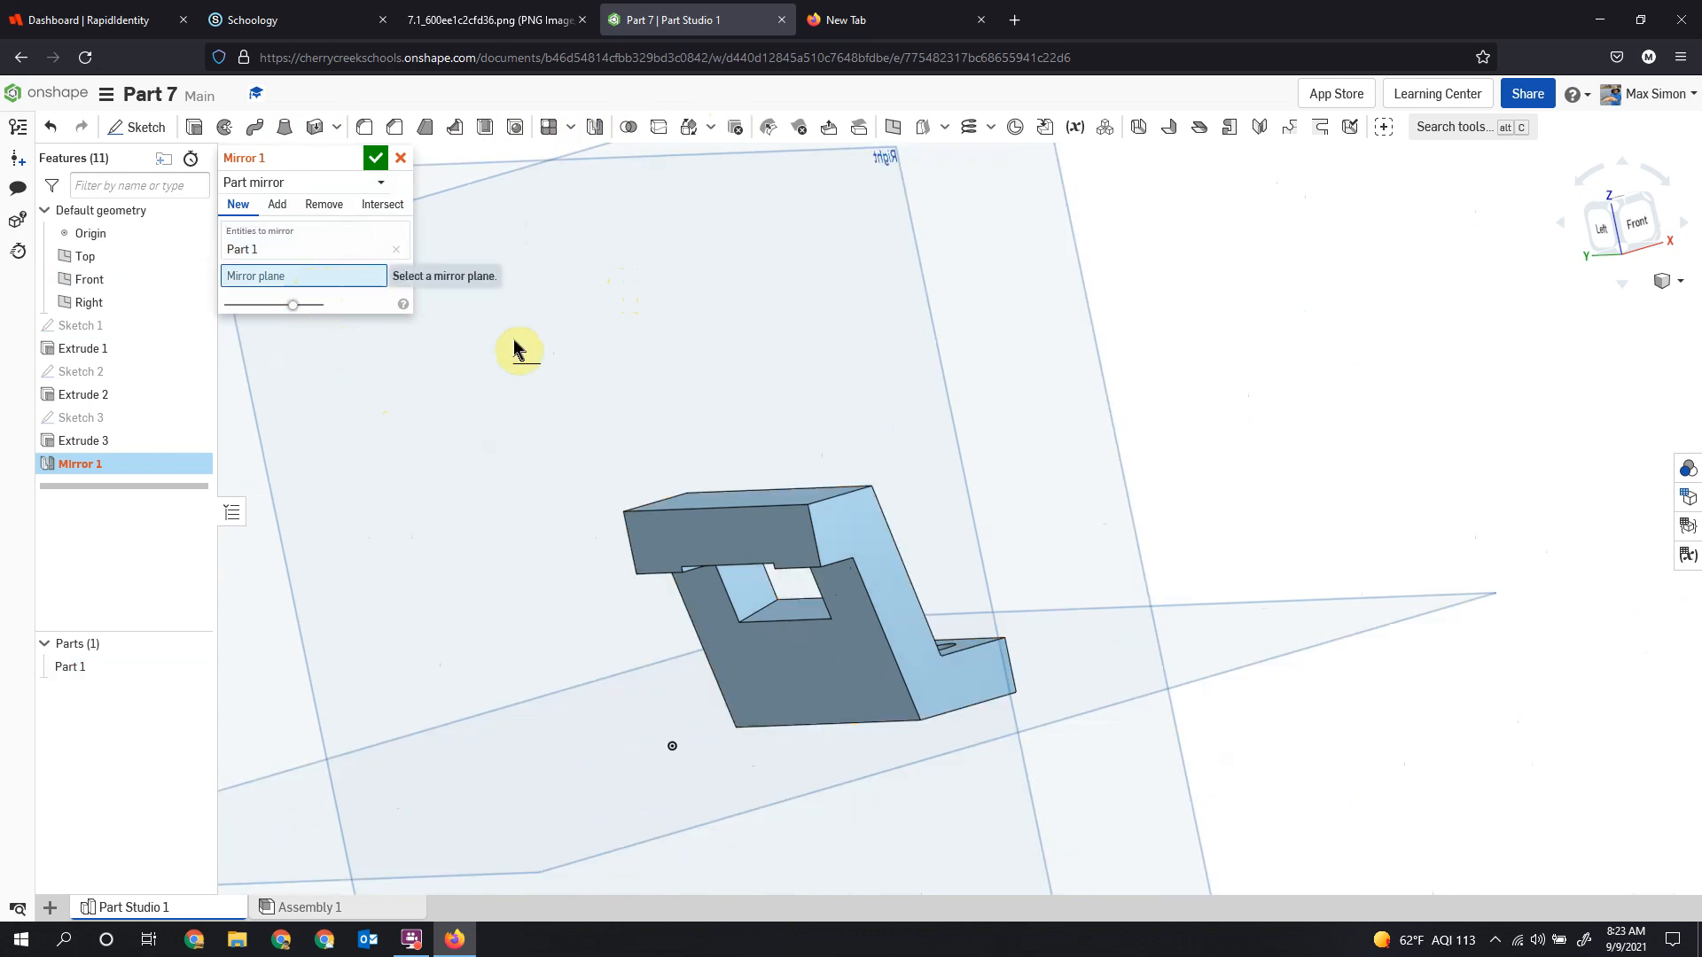
pyautogui.scroll(-4, 612, 387)
pyautogui.moveTo(862, 456); pyautogui.dragTo(832, 351, button='right')
pyautogui.click(839, 323)
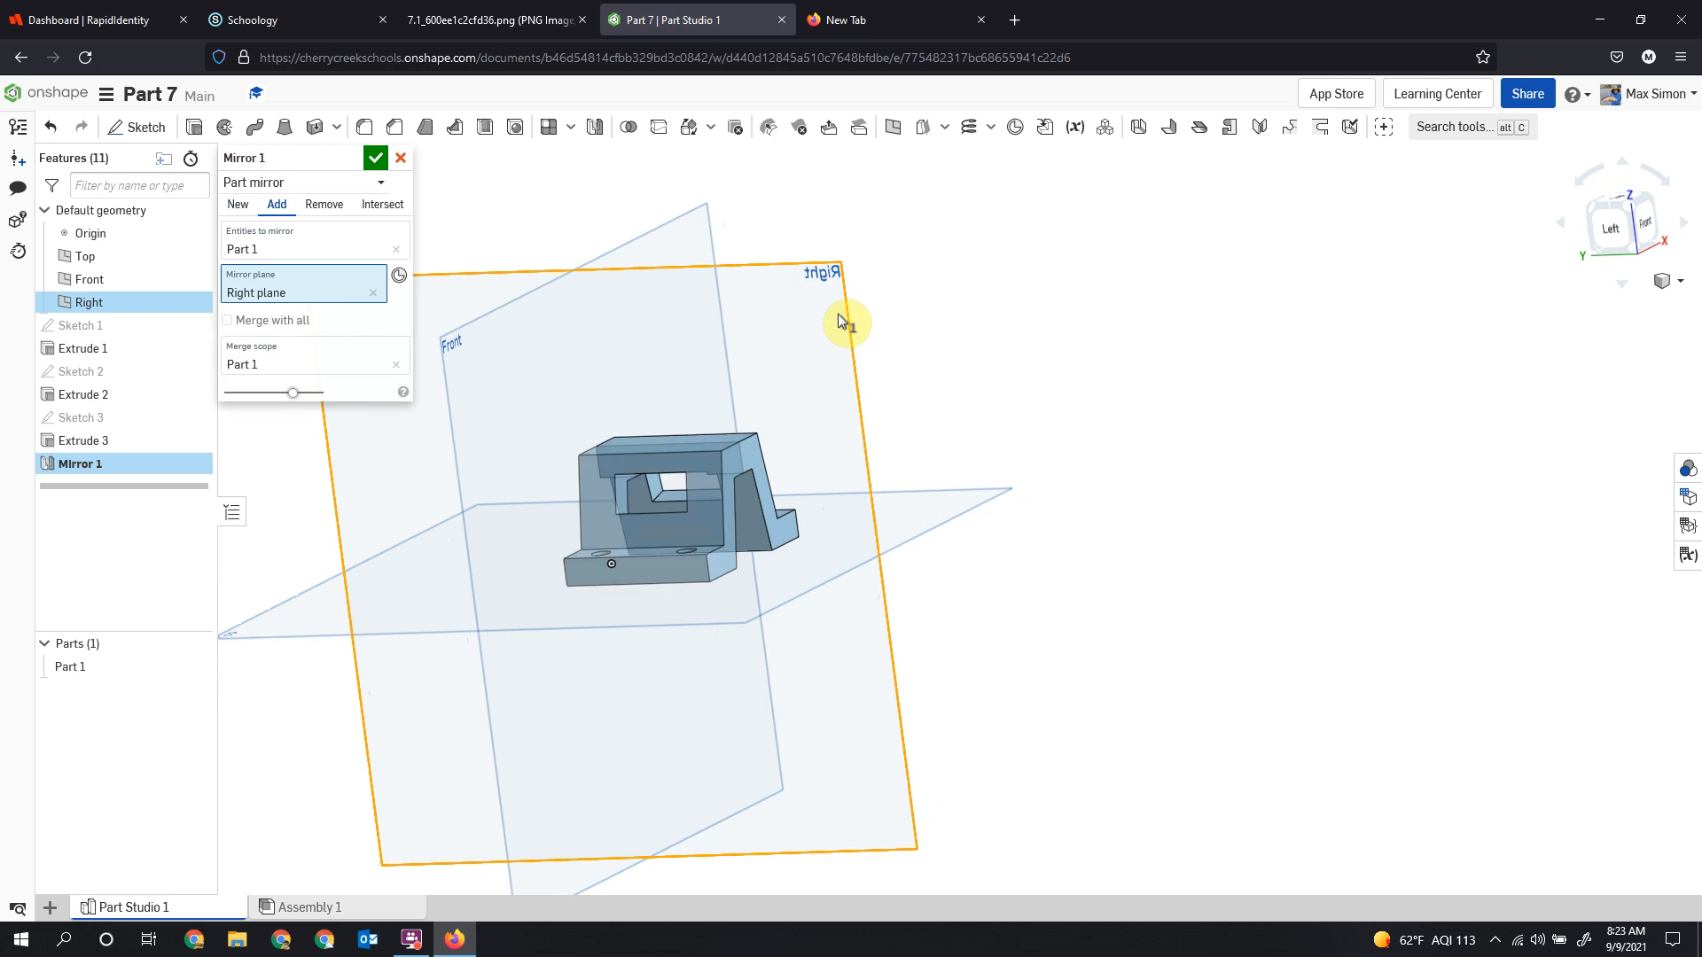
pyautogui.click(379, 163)
pyautogui.moveTo(1178, 455); pyautogui.dragTo(938, 383, button='right')
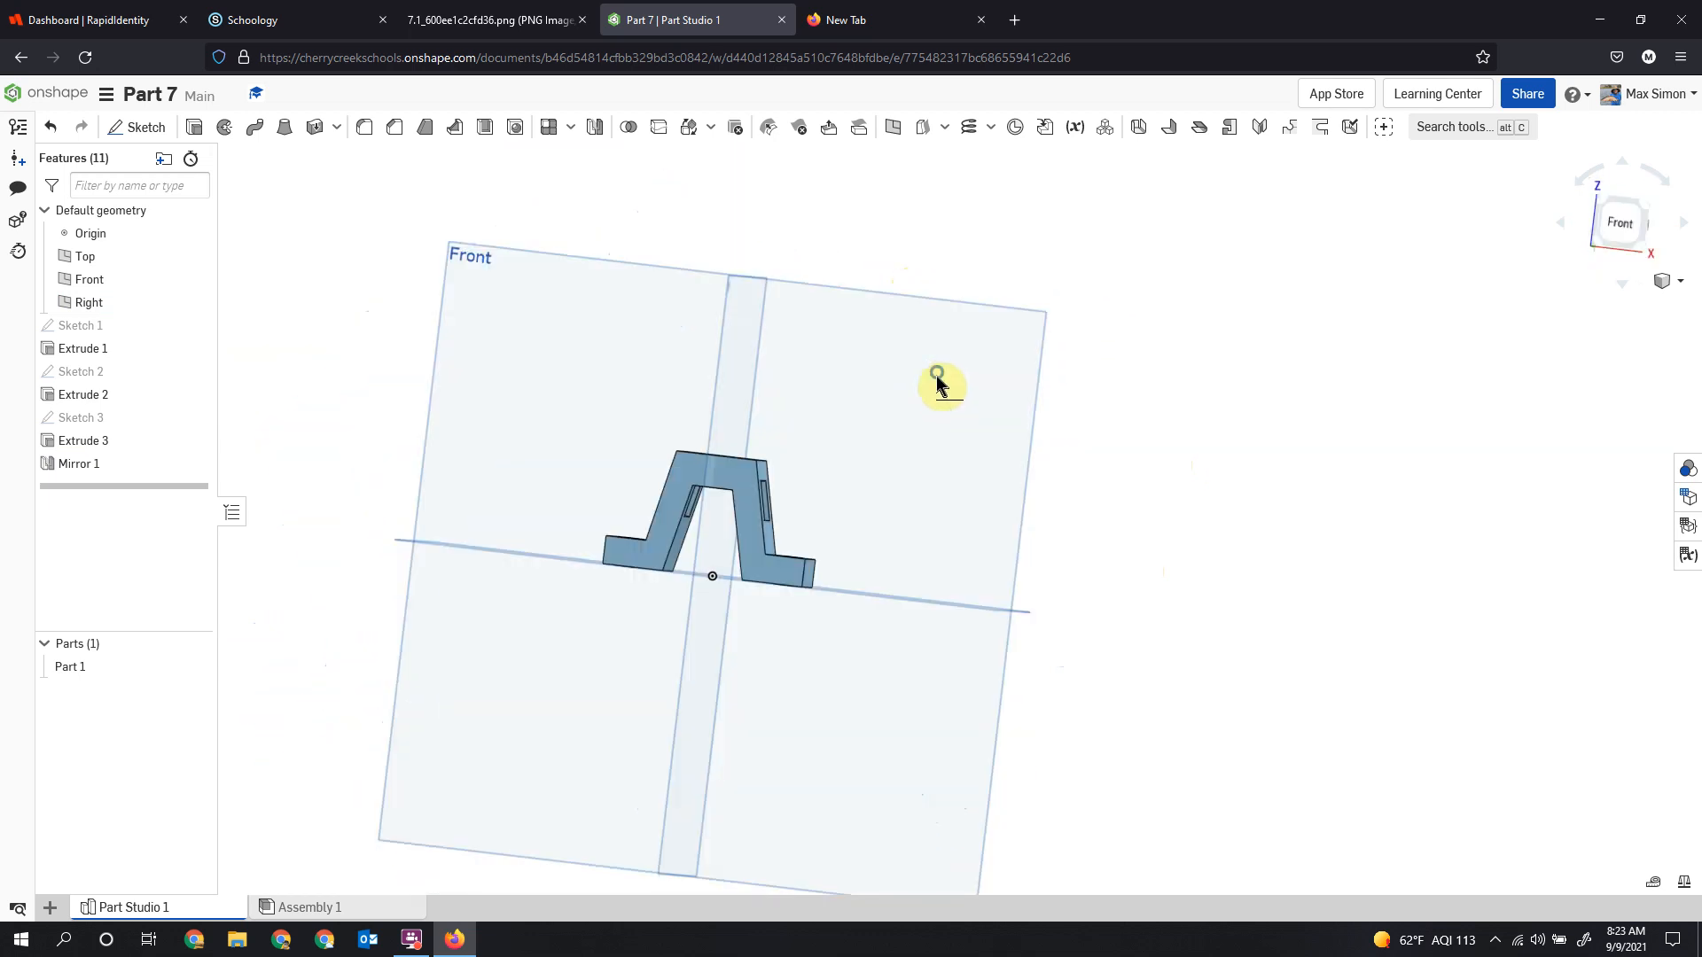
# Assign Brass from the Onshape Material Library to Part 1.
pyautogui.click(78, 668)
pyautogui.rightClick(80, 670)
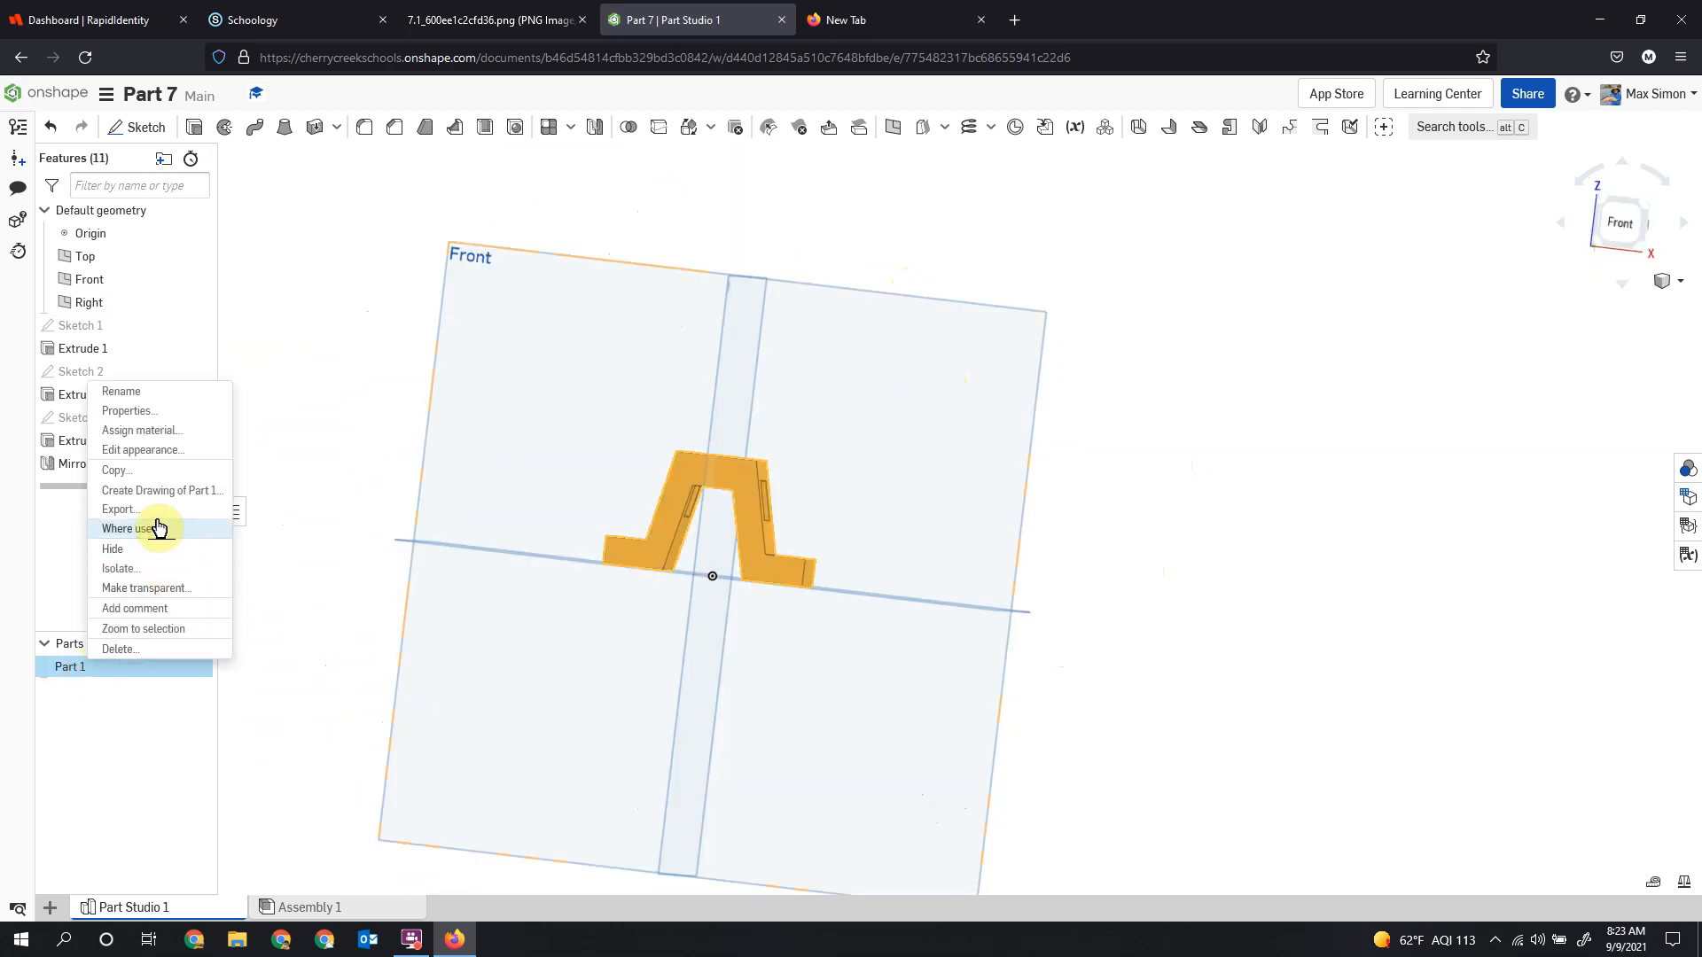
pyautogui.click(165, 431)
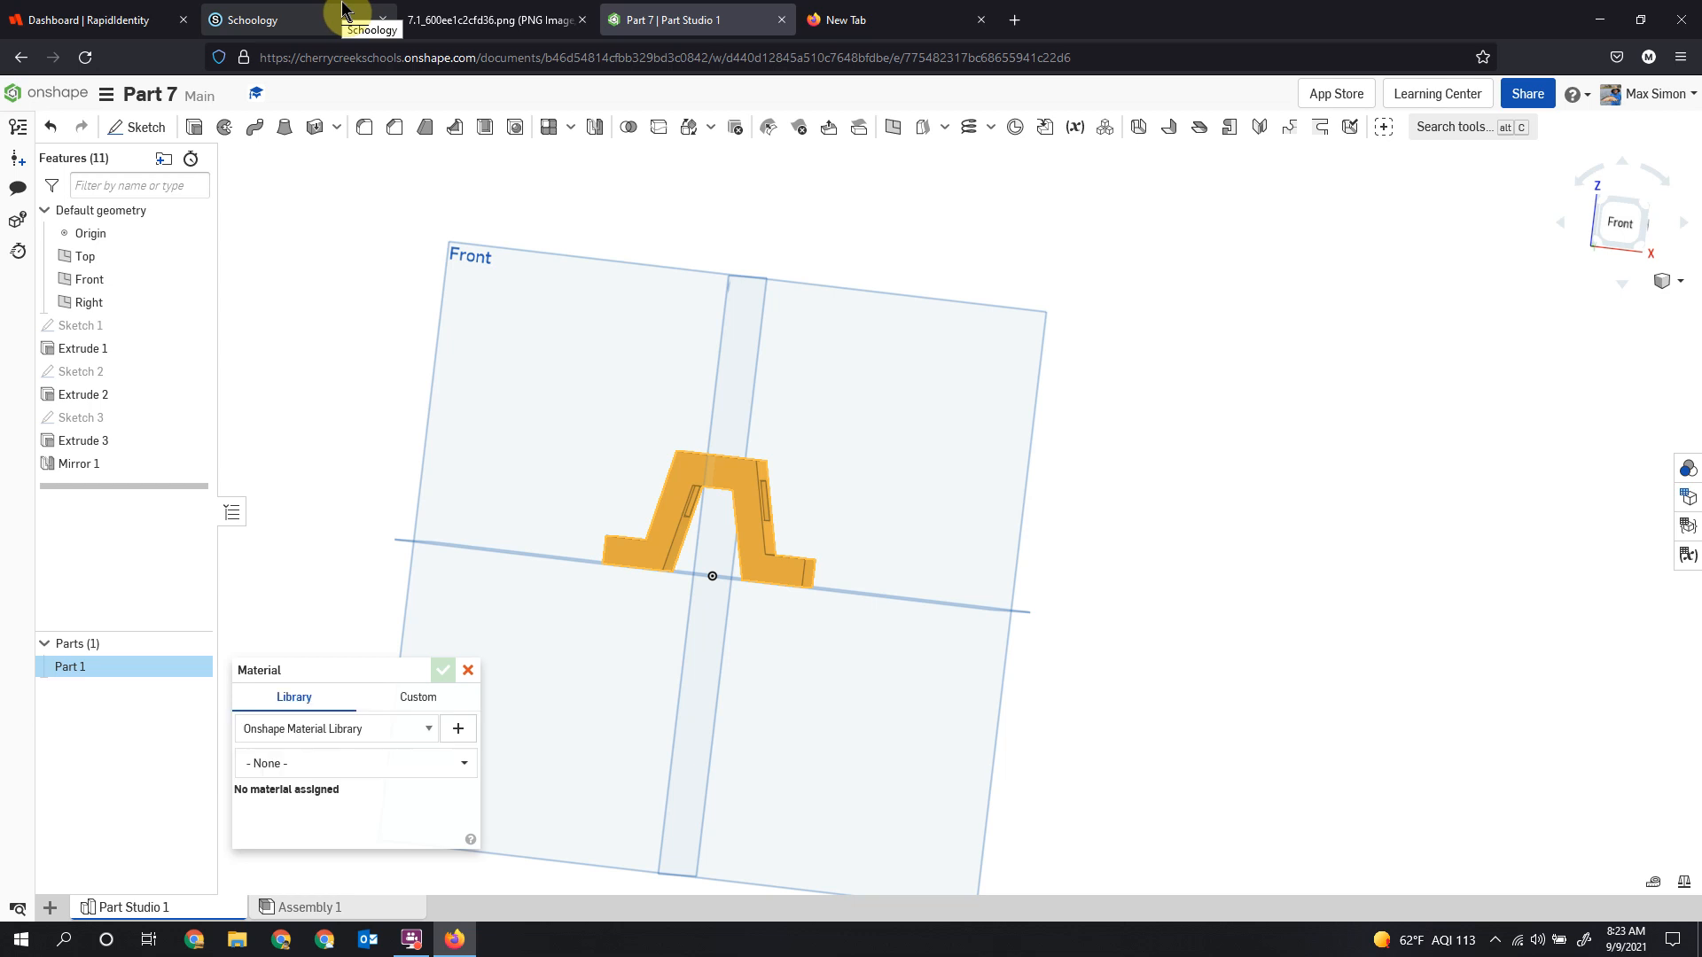
pyautogui.click(308, 766)
pyautogui.write('brass')
pyautogui.press('Return')
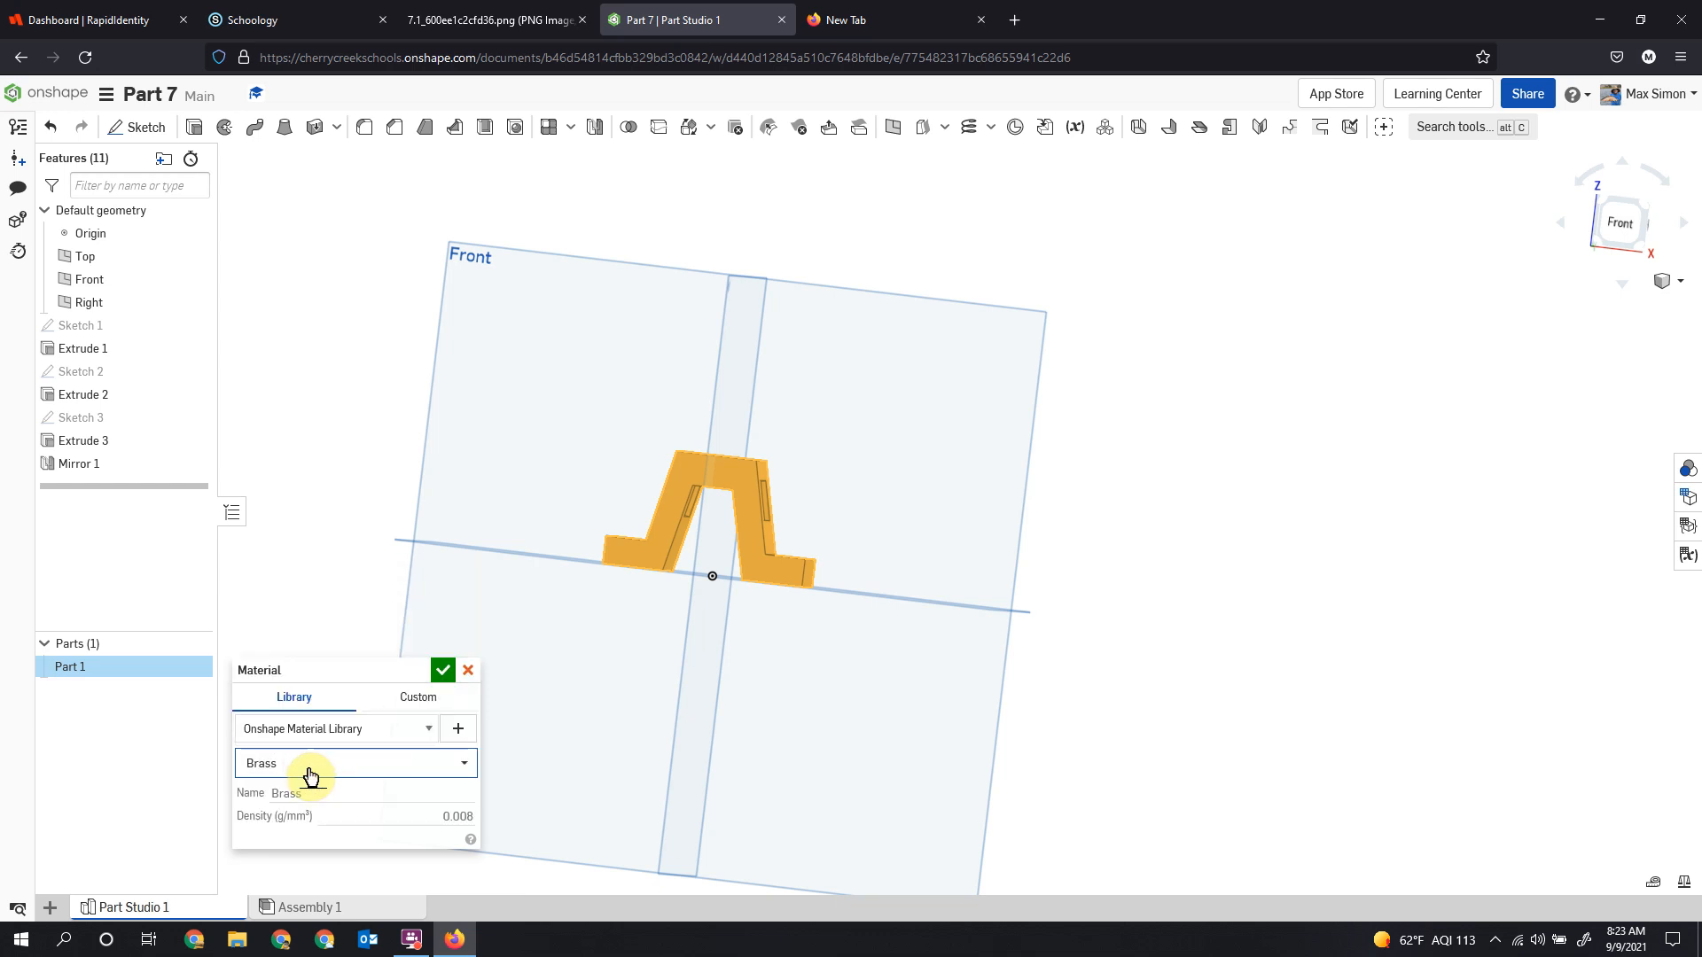
pyautogui.click(442, 672)
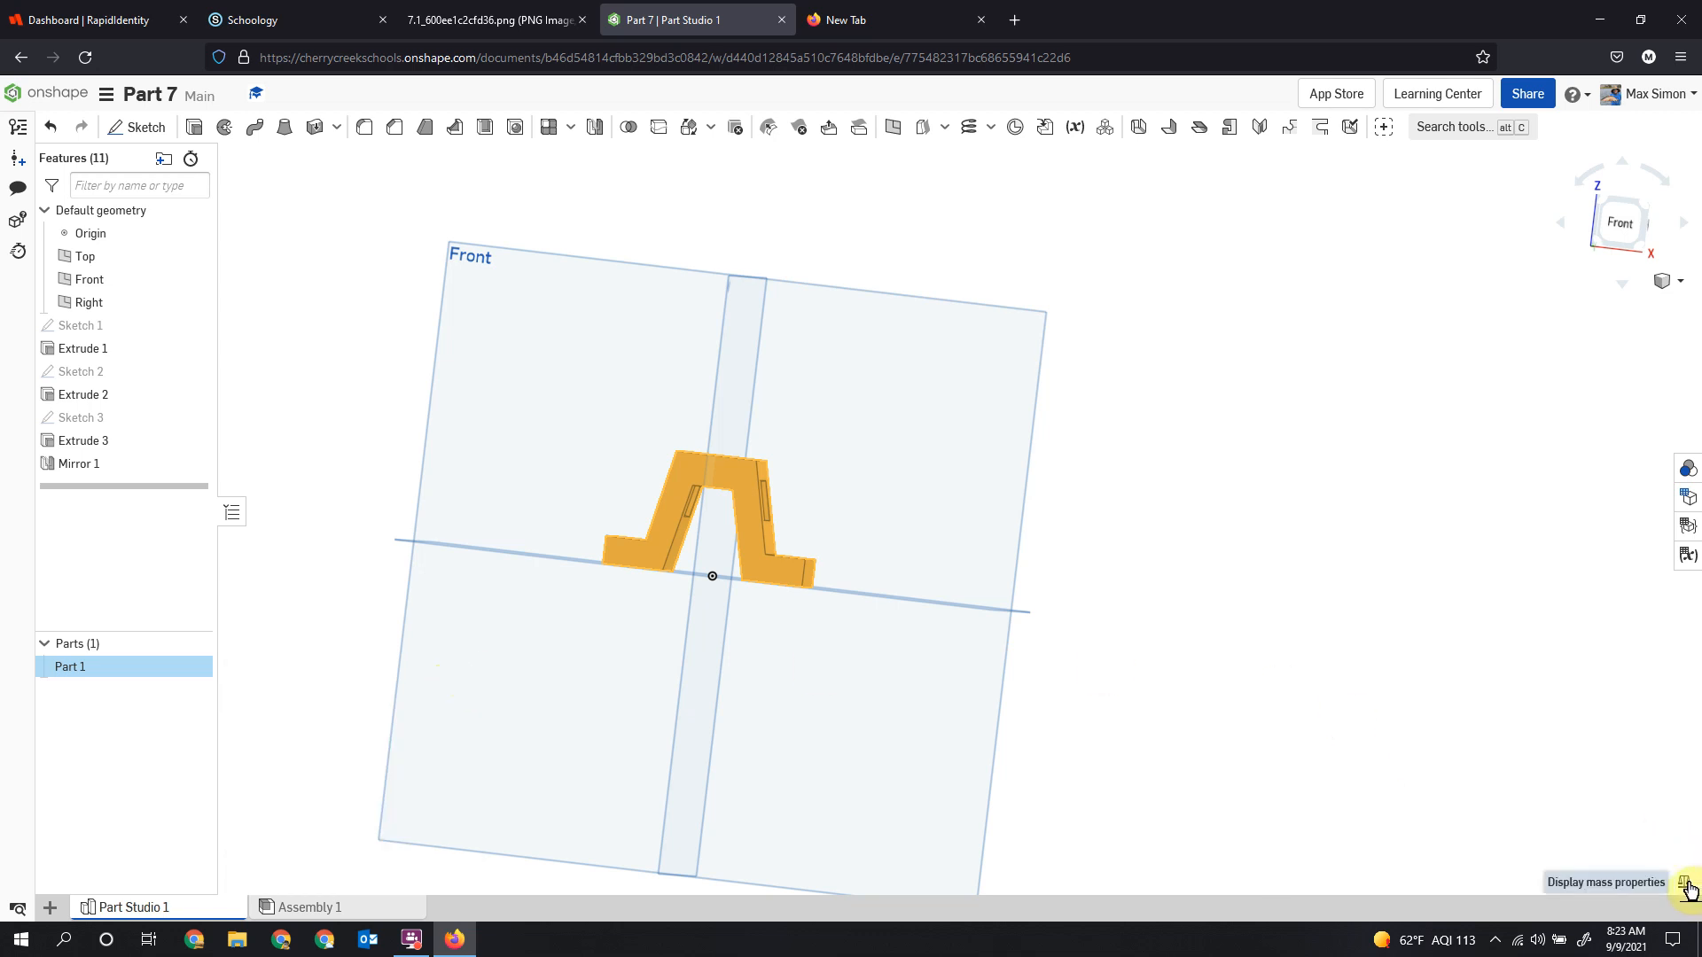
# Switch to Schoology, close the reference drawing preview and open the OnShape resources folder.
pyautogui.click(308, 20)
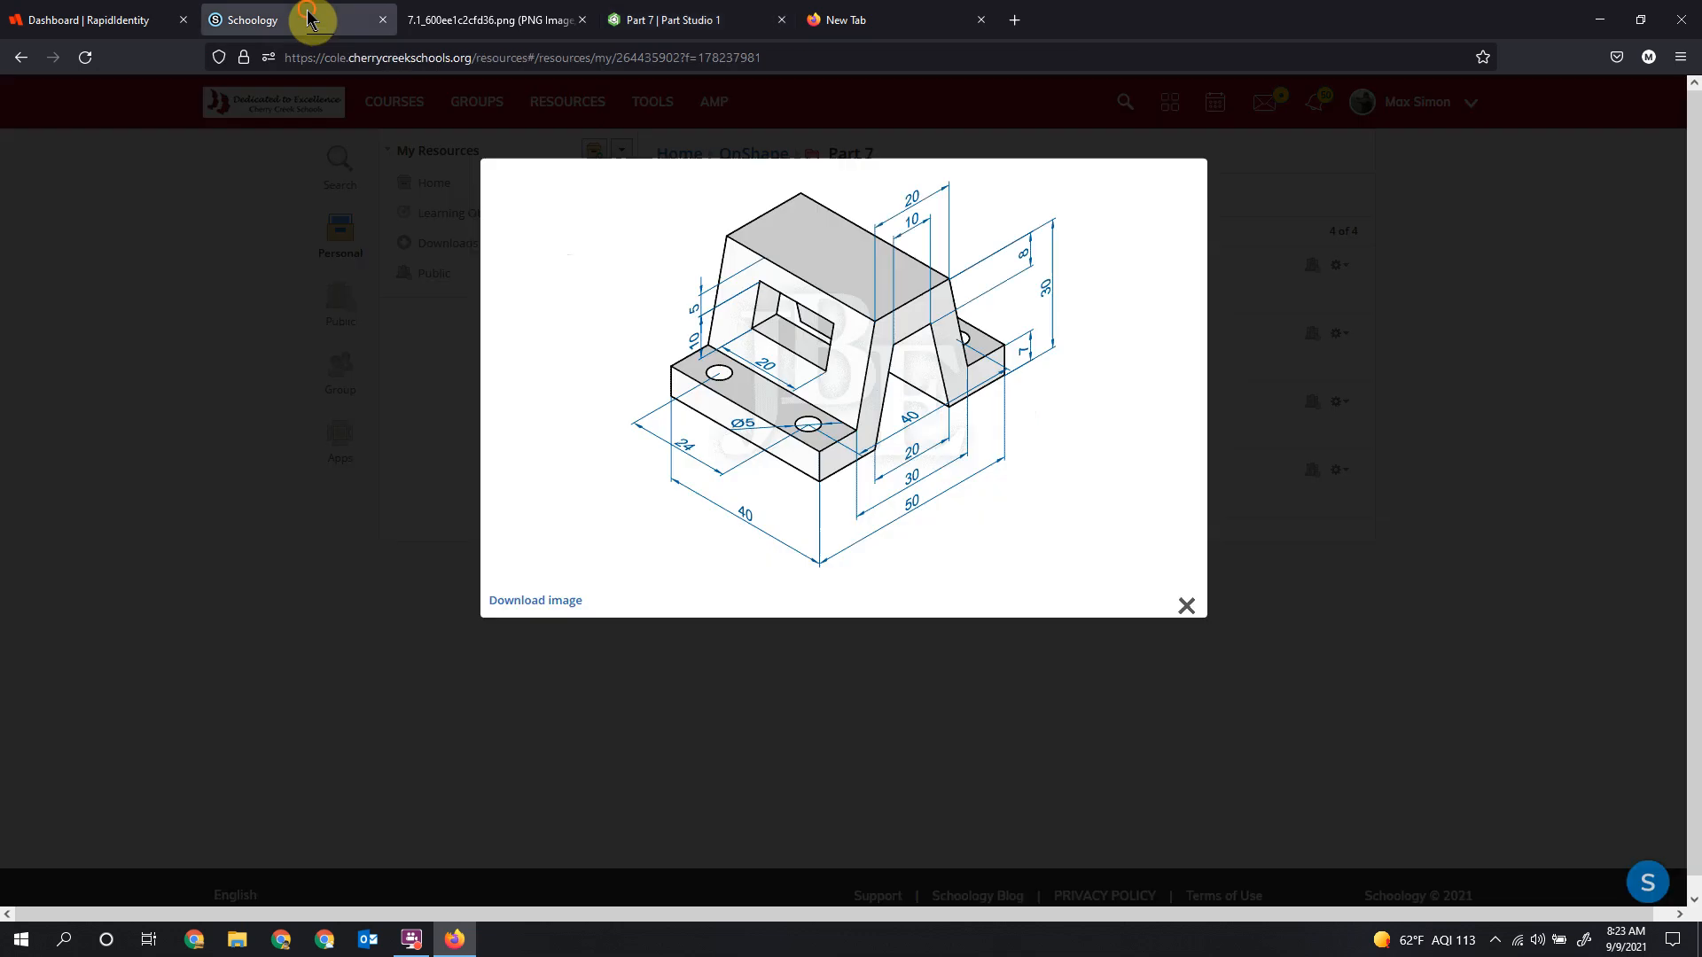
pyautogui.click(366, 229)
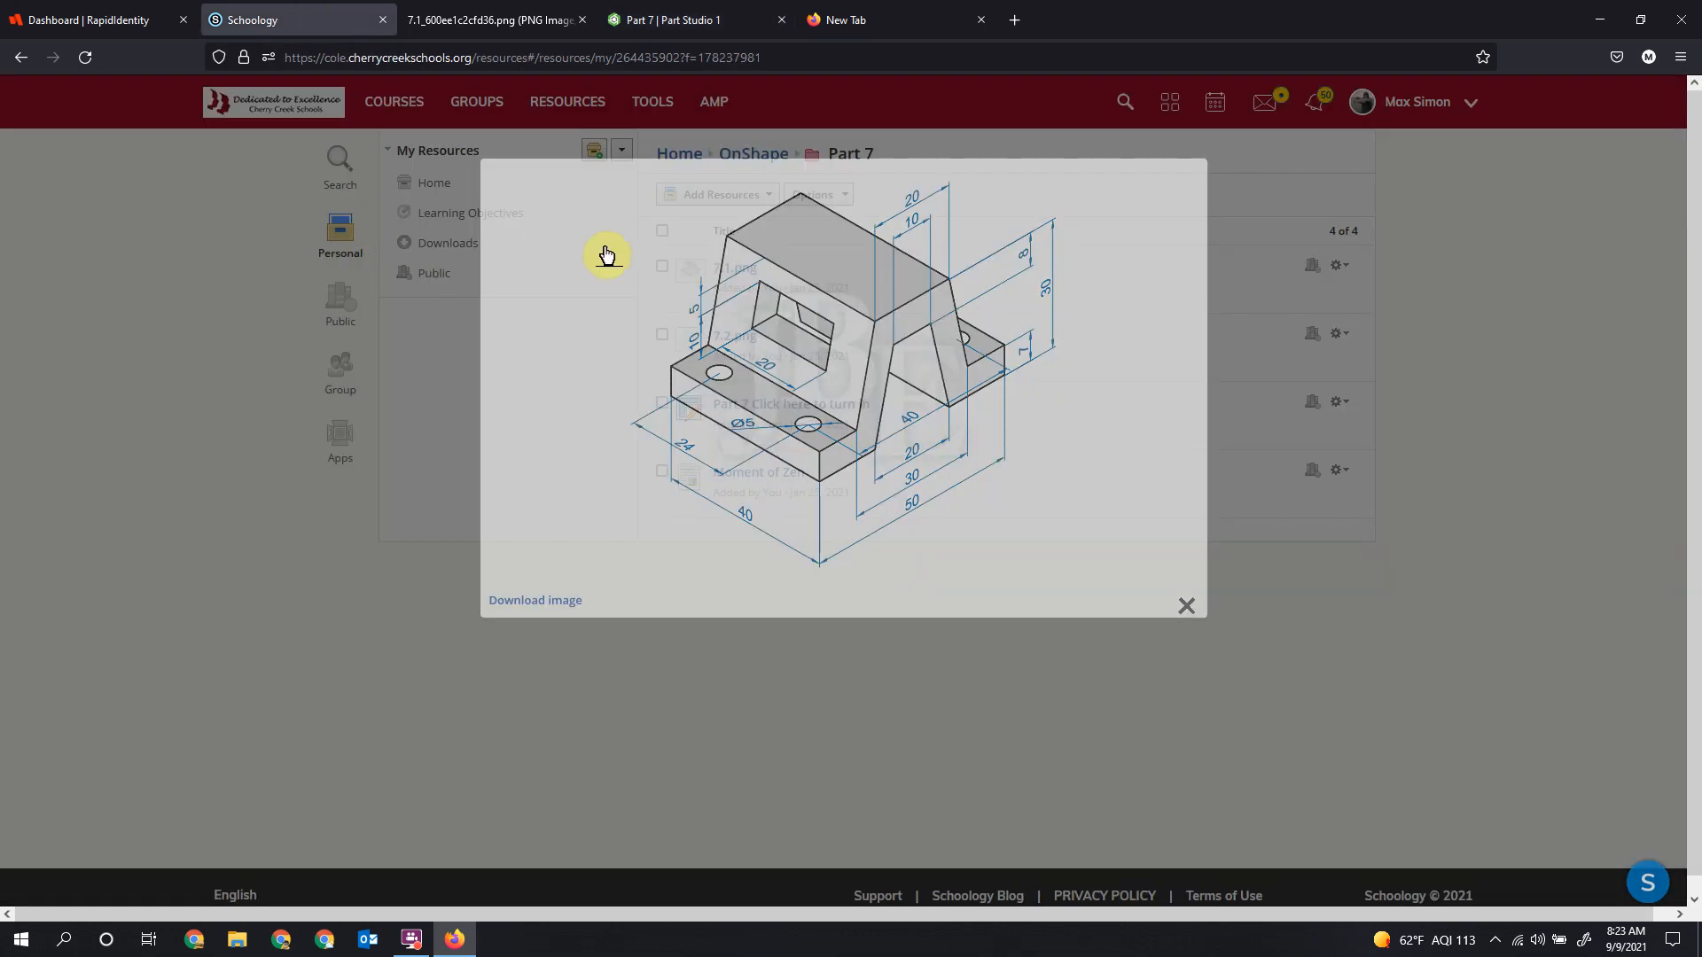
pyautogui.click(771, 154)
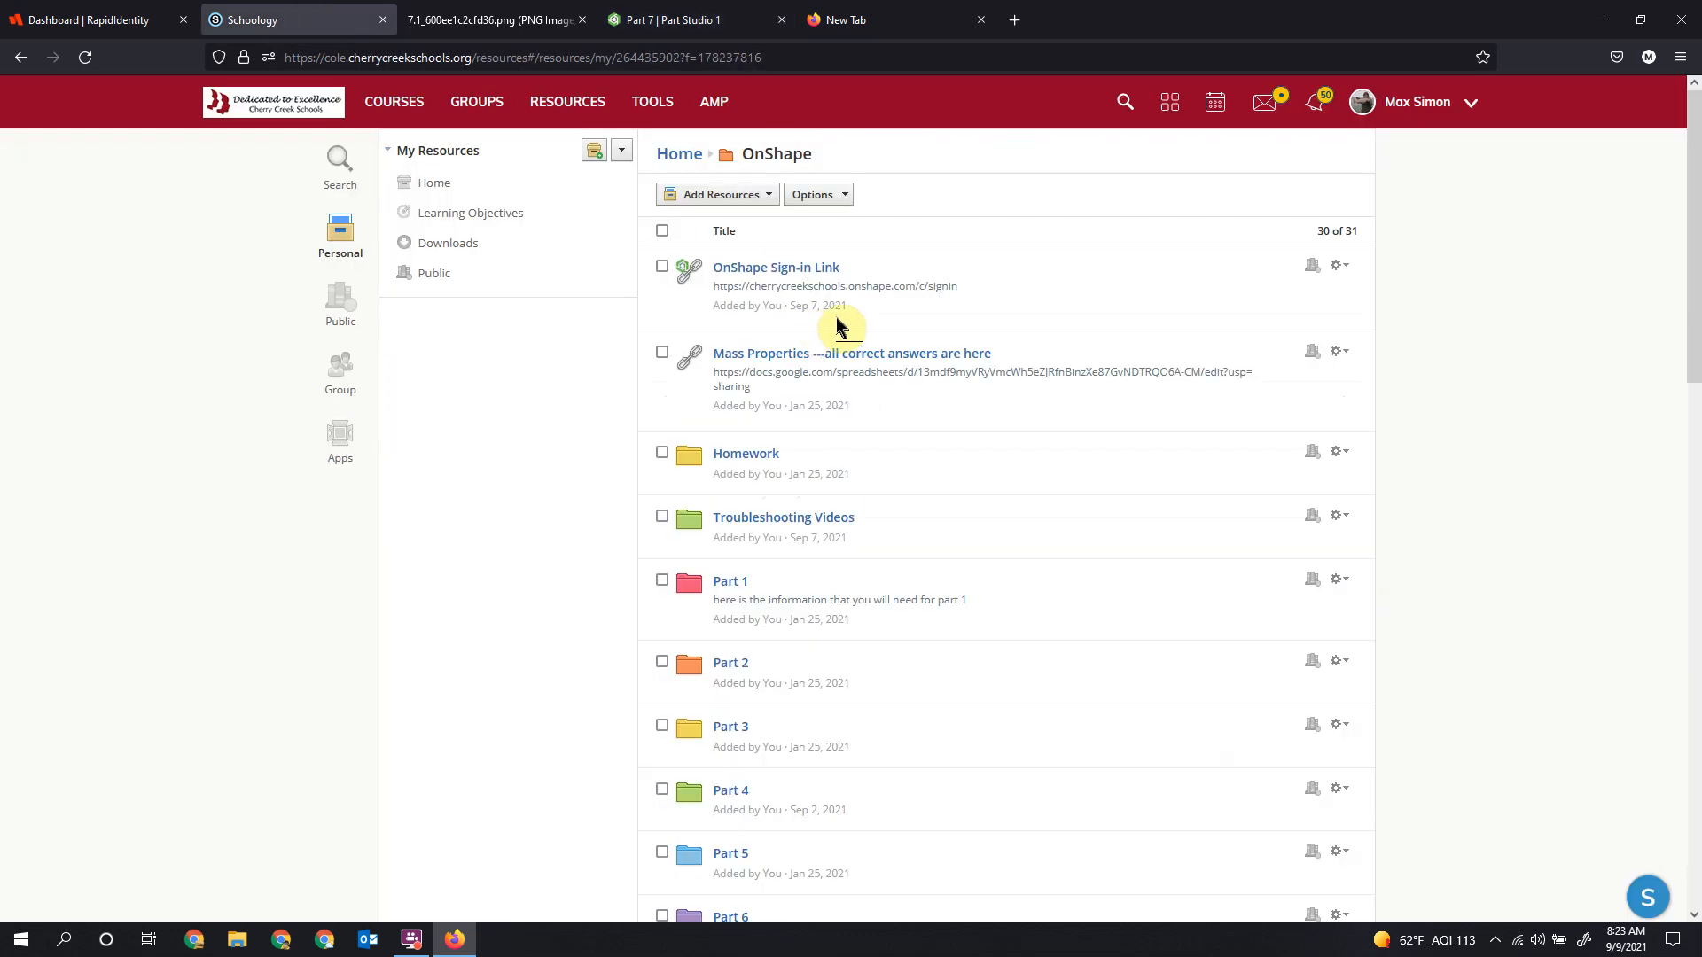